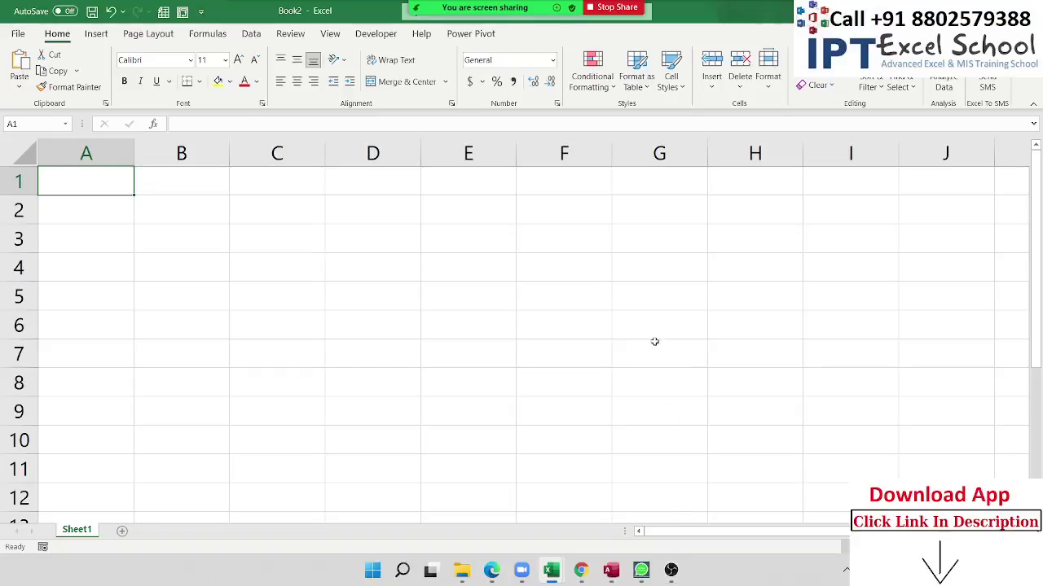
# Select G6, jump back toward A1, then select B2 in the empty Sheet1
pyautogui.click(653, 339)
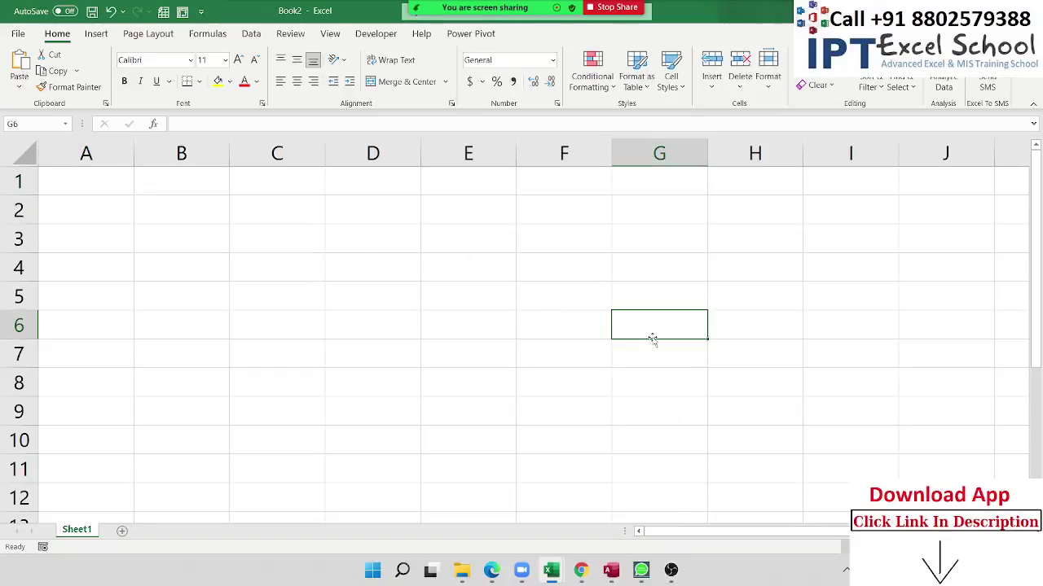
pyautogui.hotkey('ctrl', 'Up')
pyautogui.hotkey('ctrl', 'Left')
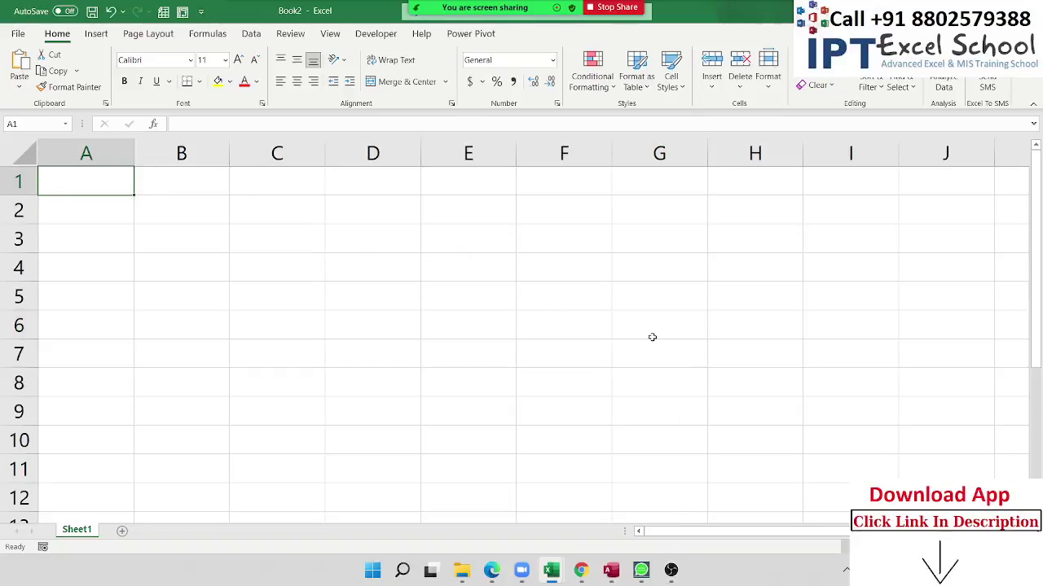
pyautogui.click(211, 218)
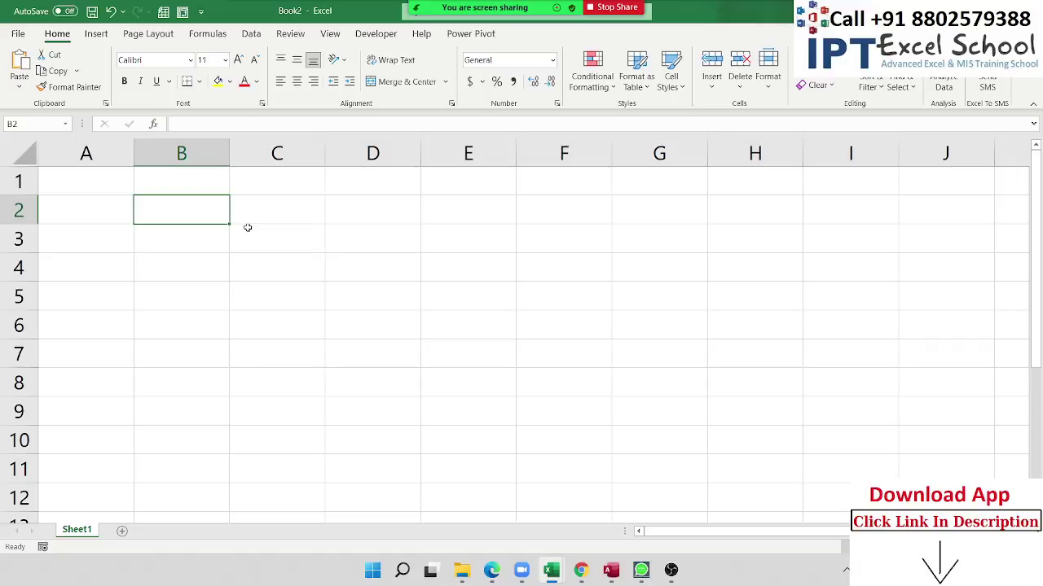
# Browse the Open list of workbooks in Backstage, then return to the blank sheet
pyautogui.click(18, 34)
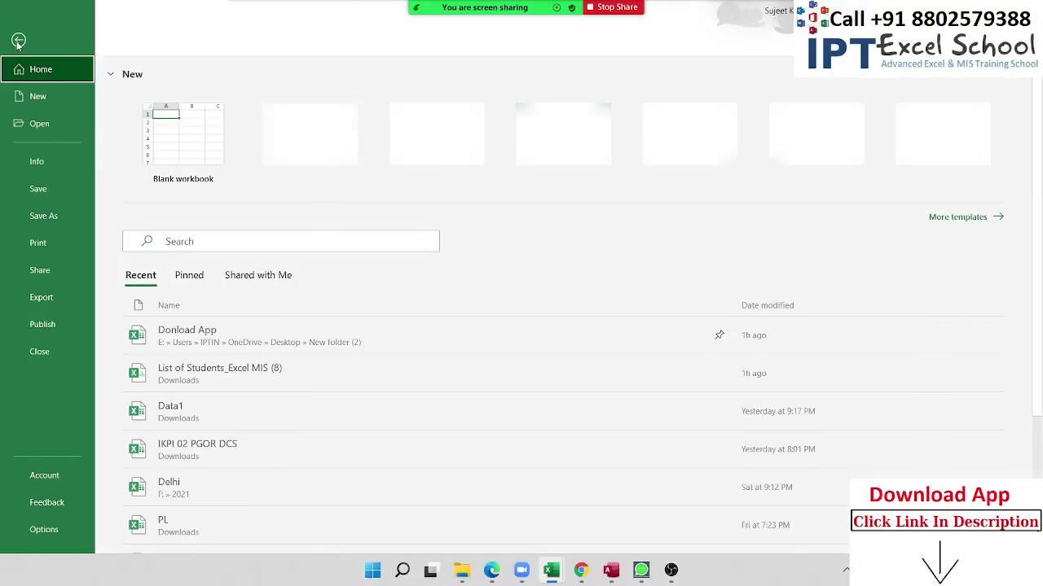
pyautogui.click(52, 134)
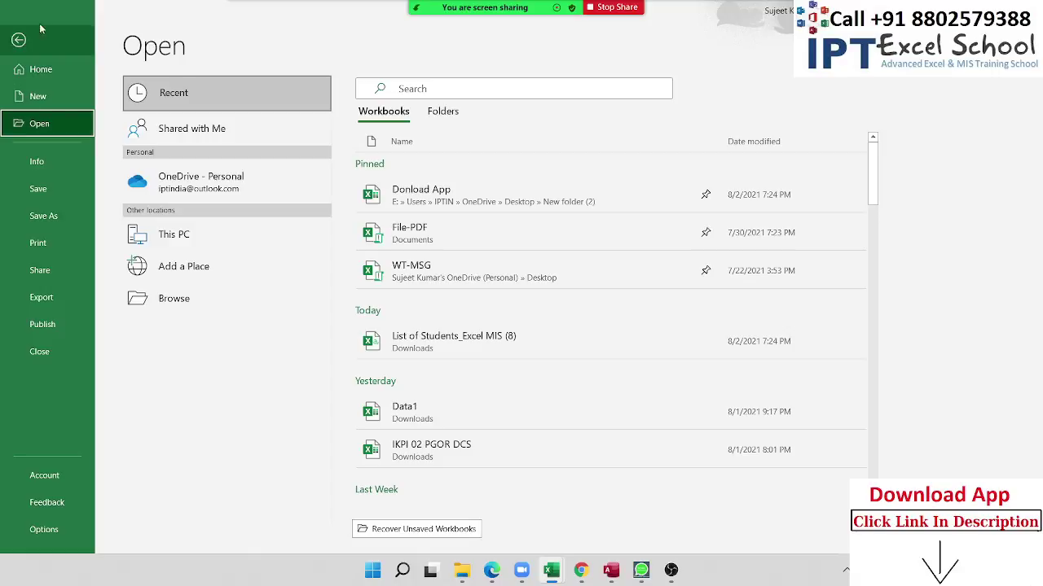
pyautogui.click(22, 38)
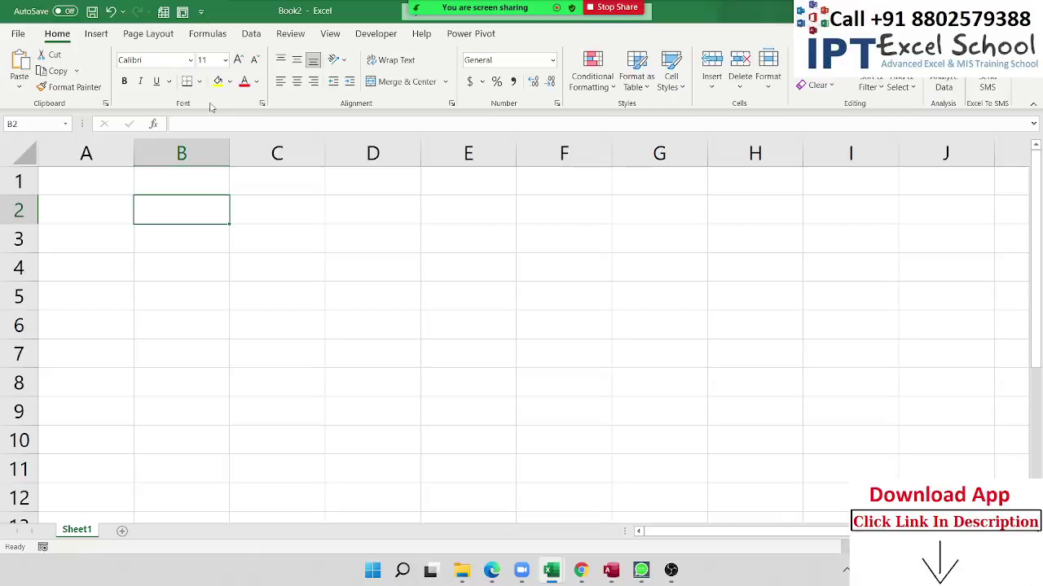
# Create a new workbook from the Shift work calendar template
pyautogui.click(16, 35)
pyautogui.click(295, 130)
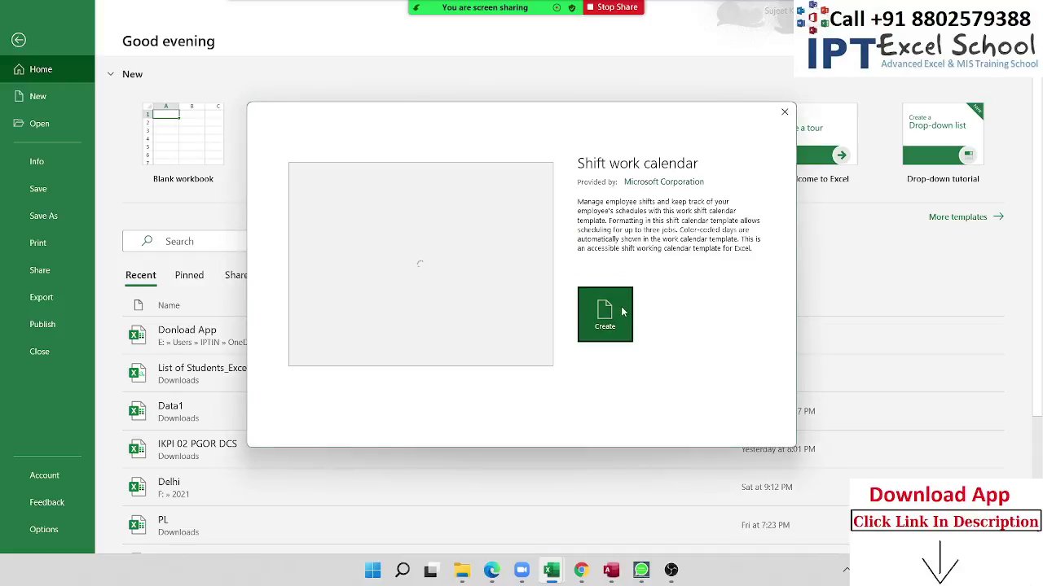
pyautogui.click(621, 311)
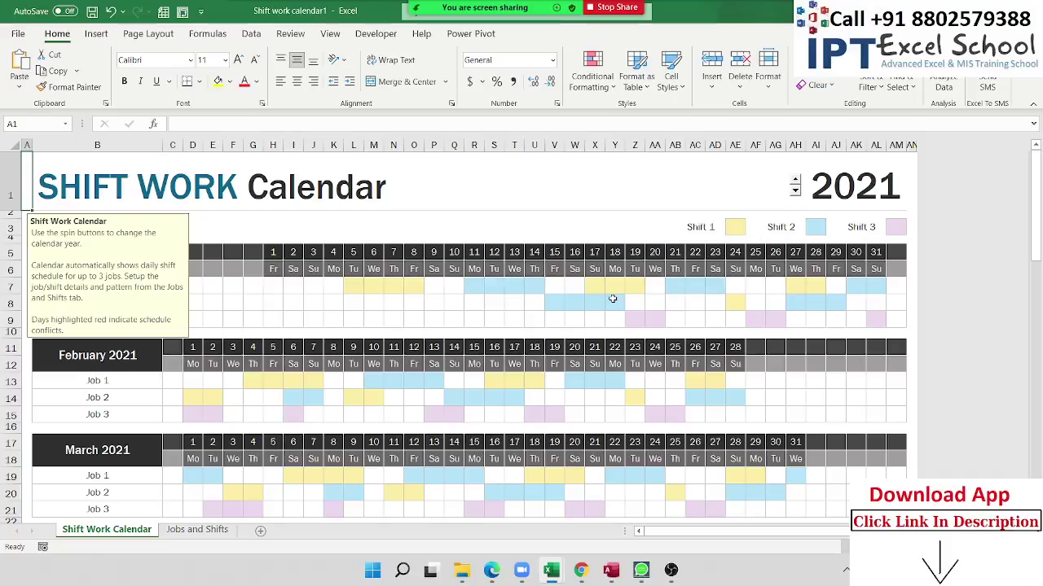
# Inspect cell W8's formula without changing it, then select the January schedule grid
pyautogui.click(573, 301)
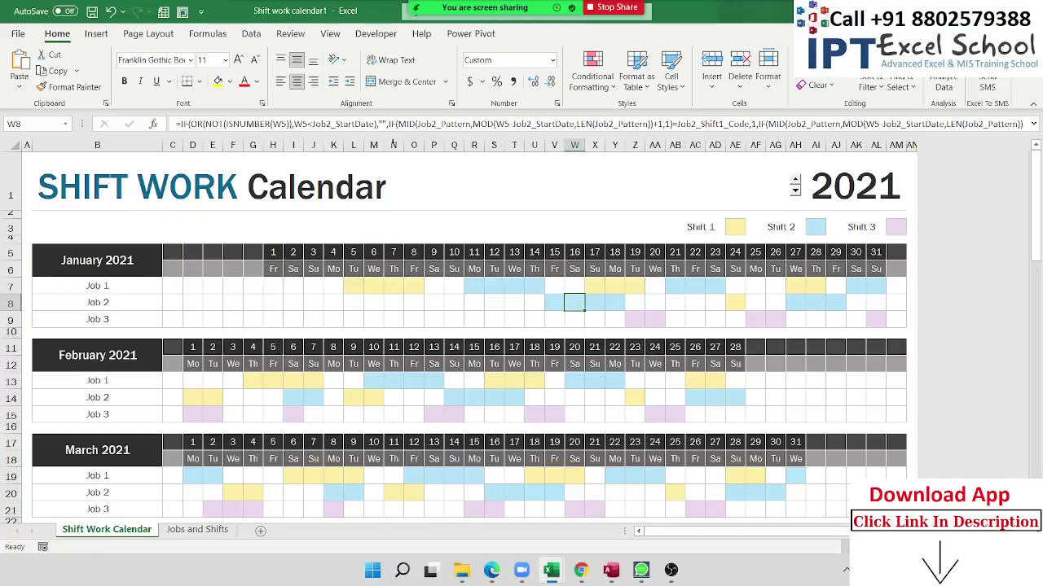
pyautogui.doubleClick(574, 303)
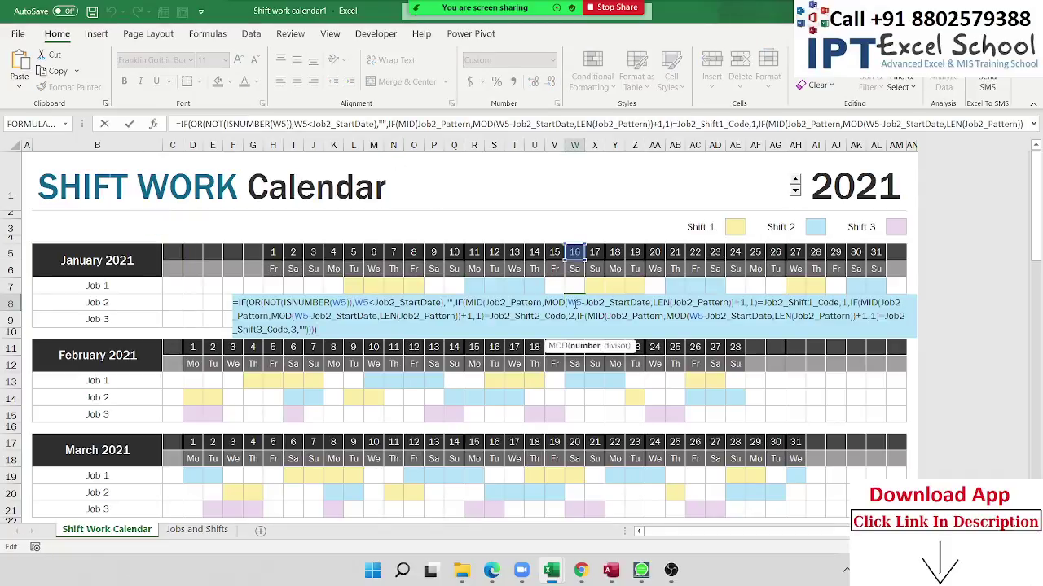
pyautogui.press('Escape')
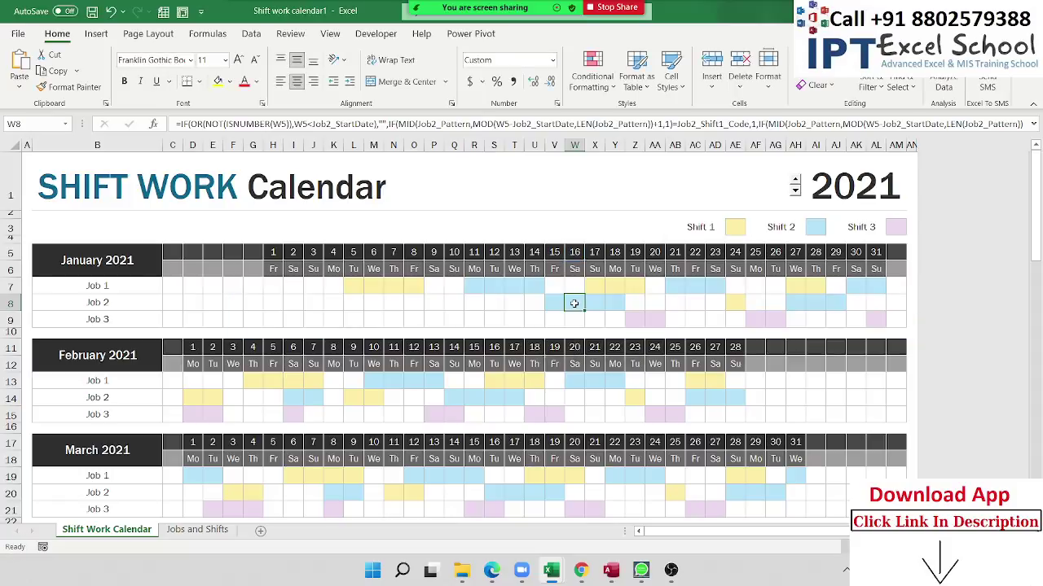
pyautogui.click(468, 306)
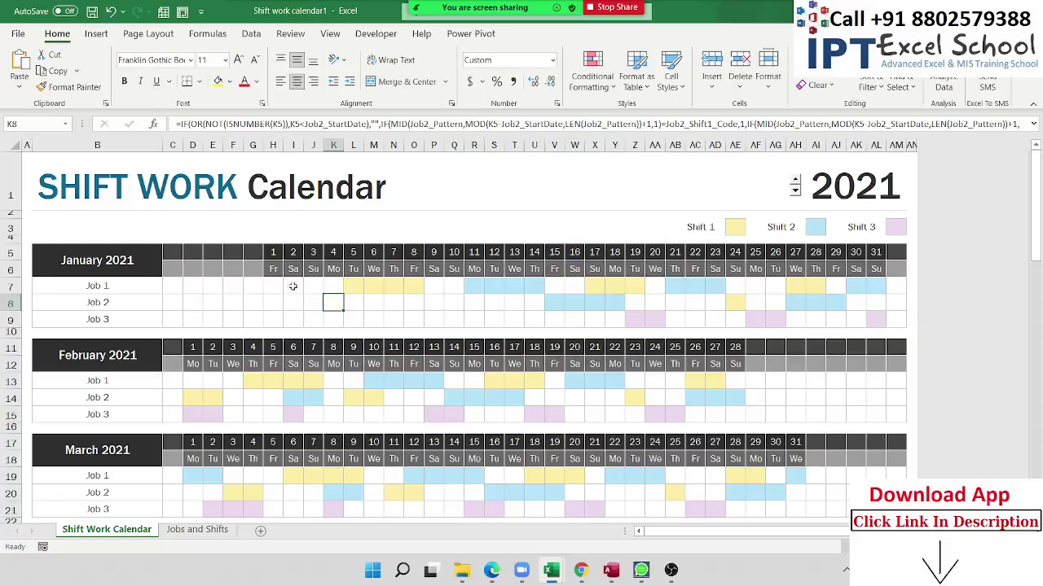
pyautogui.moveTo(253, 269)
pyautogui.mouseDown()
pyautogui.moveTo(959, 340)
pyautogui.moveTo(904, 322)
pyautogui.mouseUp()
# Scroll through the monthly blocks and select cell E8 to view its formula
pyautogui.scroll(-3, 901, 325)
pyautogui.scroll(-3, 901, 325)
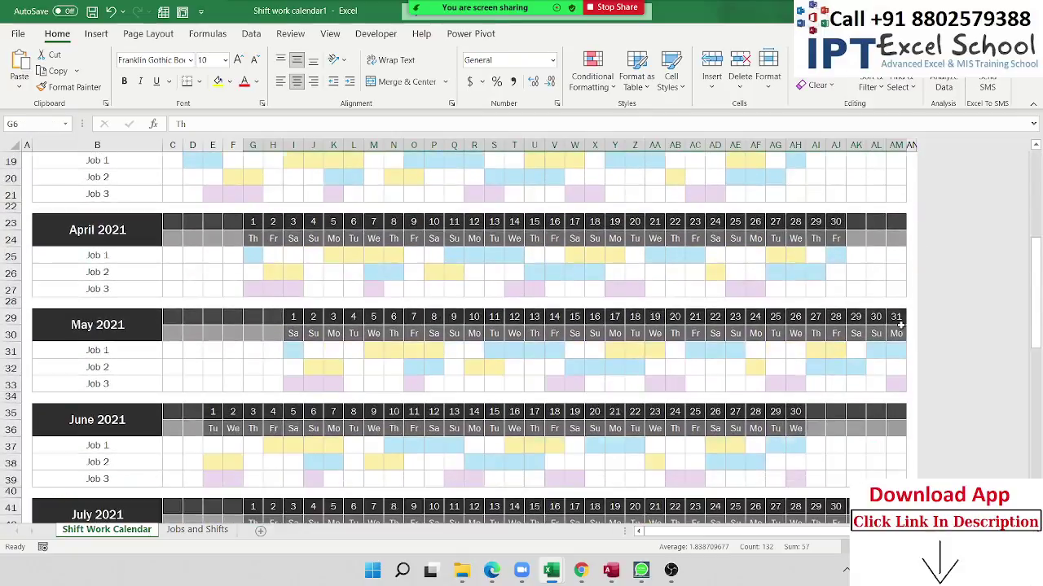
pyautogui.scroll(-1, 901, 325)
pyautogui.scroll(5, 900, 325)
pyautogui.scroll(1, 200, 265)
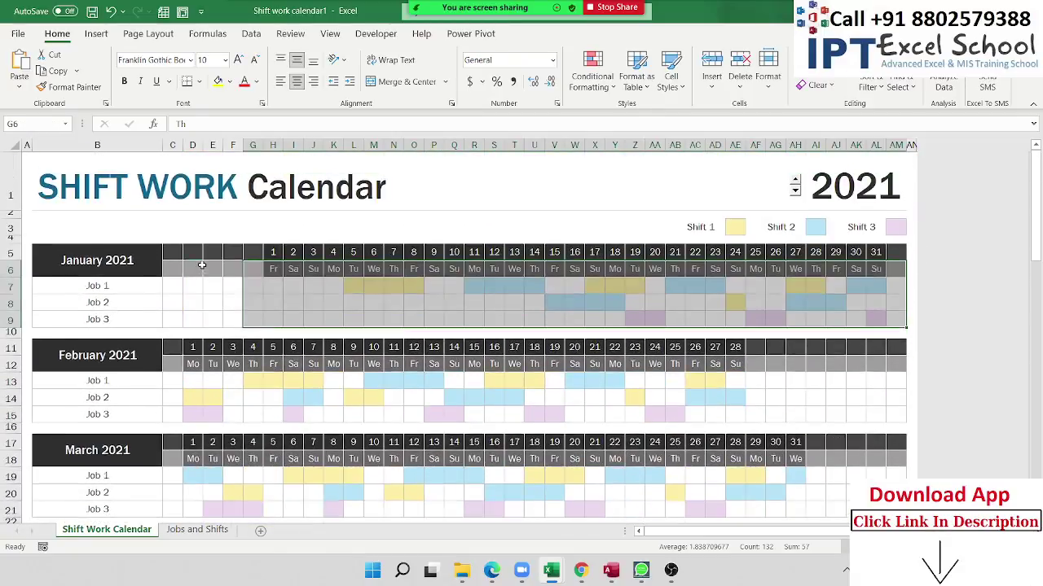
pyautogui.click(207, 300)
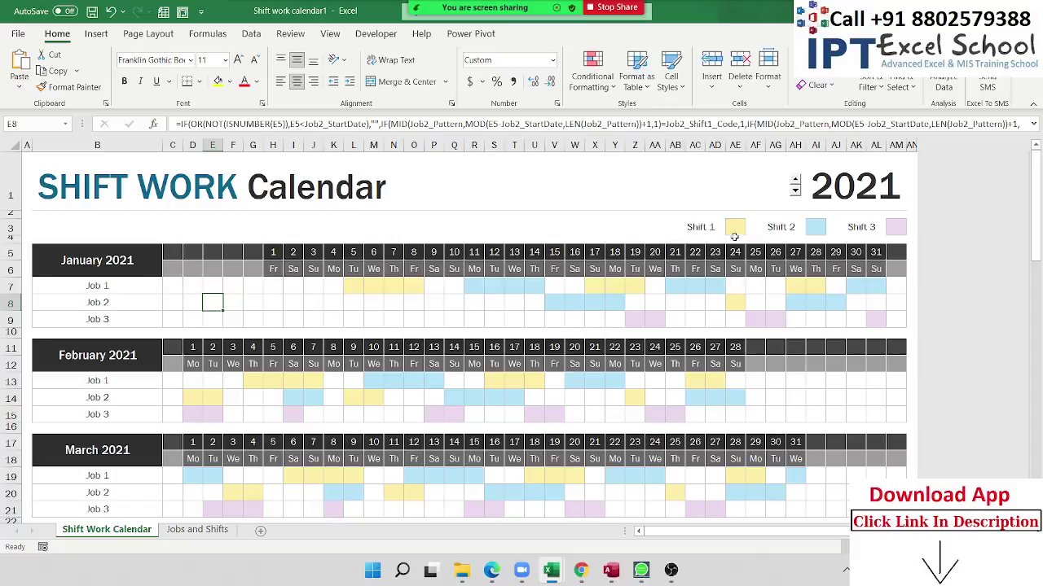
# Check the Shift 1, 2 and 3 legend cells, scroll the calendar, then return to Book2
pyautogui.click(734, 229)
pyautogui.click(816, 228)
pyautogui.click(909, 229)
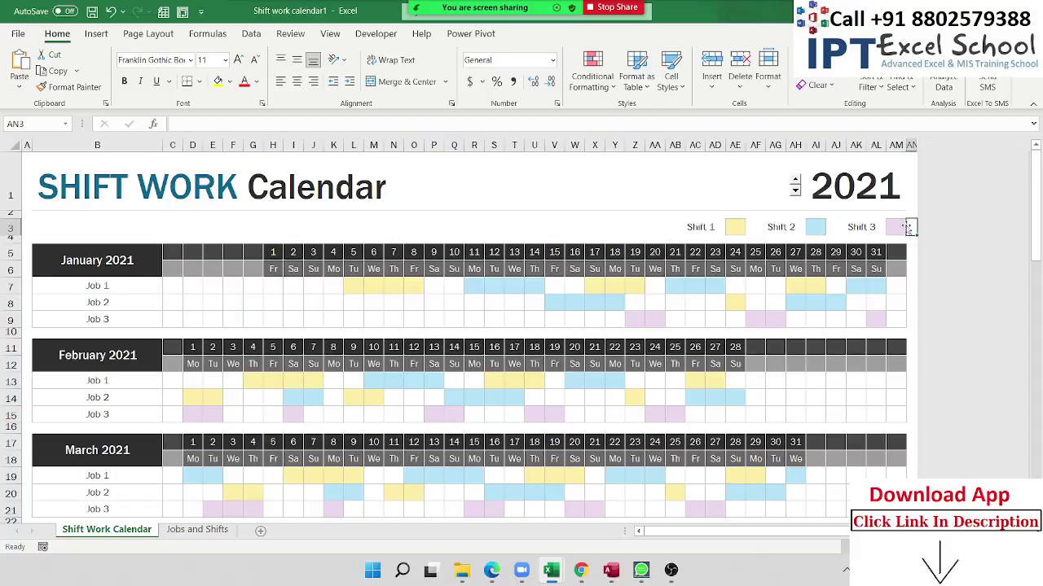
pyautogui.scroll(-5, 909, 228)
pyautogui.scroll(-4, 893, 245)
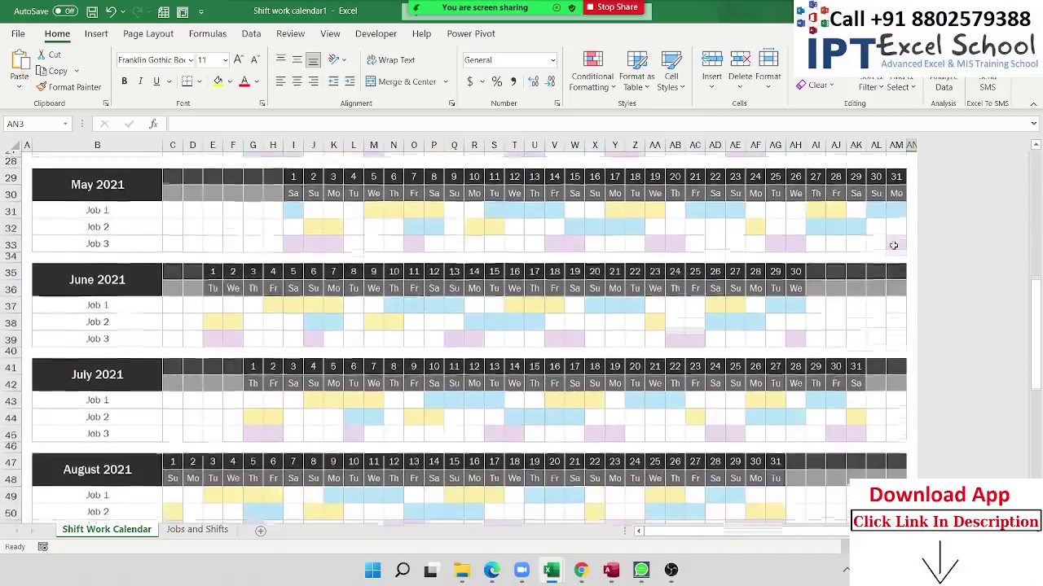
pyautogui.scroll(-1, 893, 246)
pyautogui.scroll(-3, 891, 242)
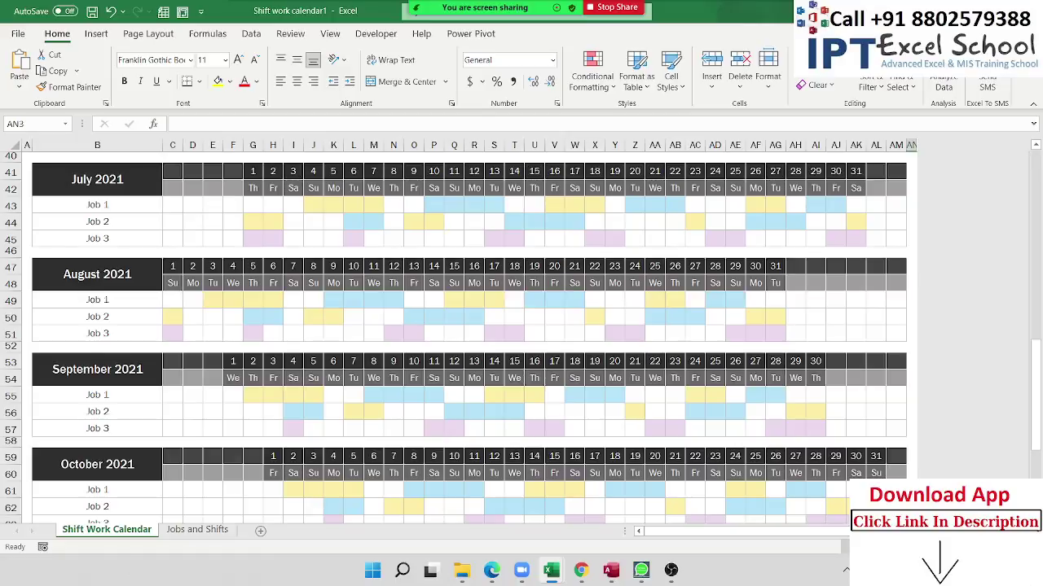
pyautogui.hotkey('ctrl', 'n')
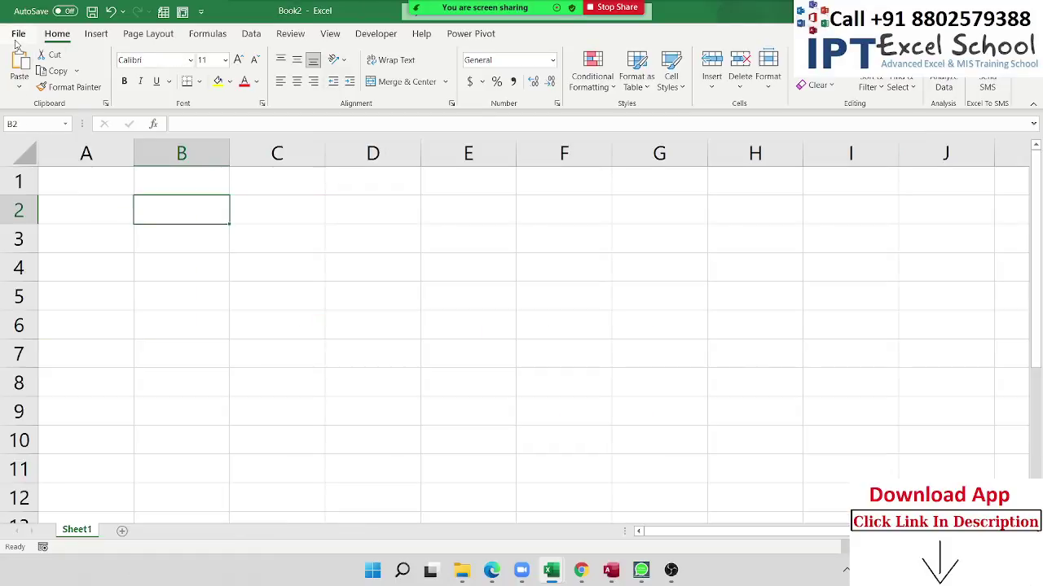
# Open the recent workbook 5.Dashboard - Sales Performance from the File start page
pyautogui.click(18, 35)
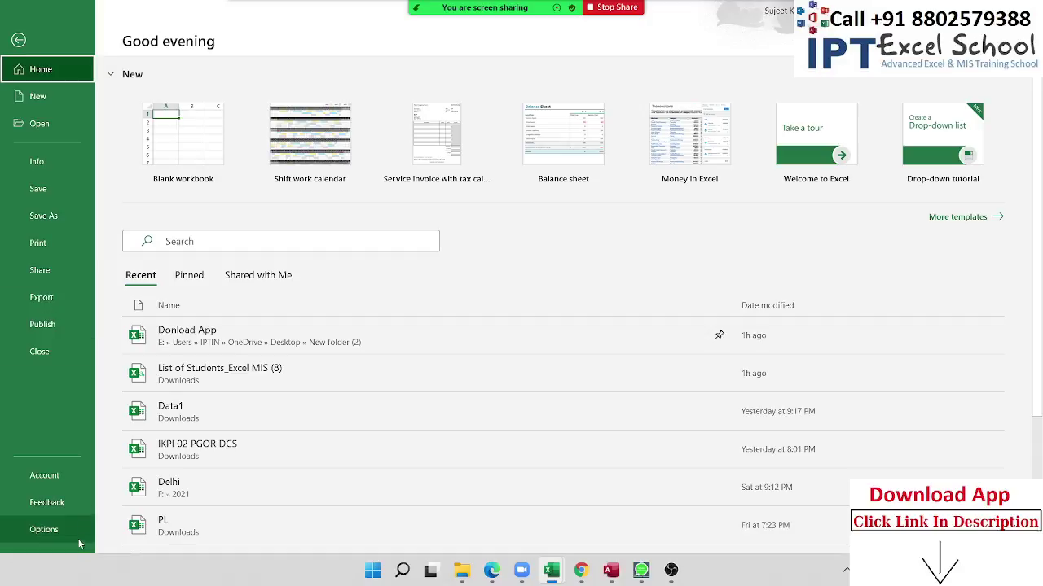
pyautogui.scroll(-2, 248, 391)
pyautogui.scroll(-2, 248, 391)
pyautogui.scroll(-1, 249, 391)
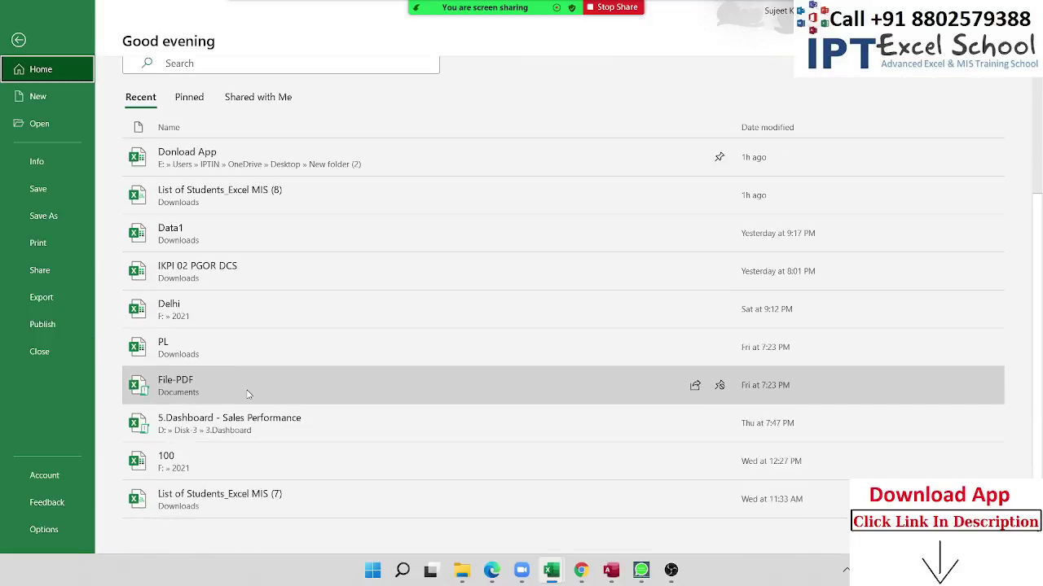
pyautogui.click(231, 428)
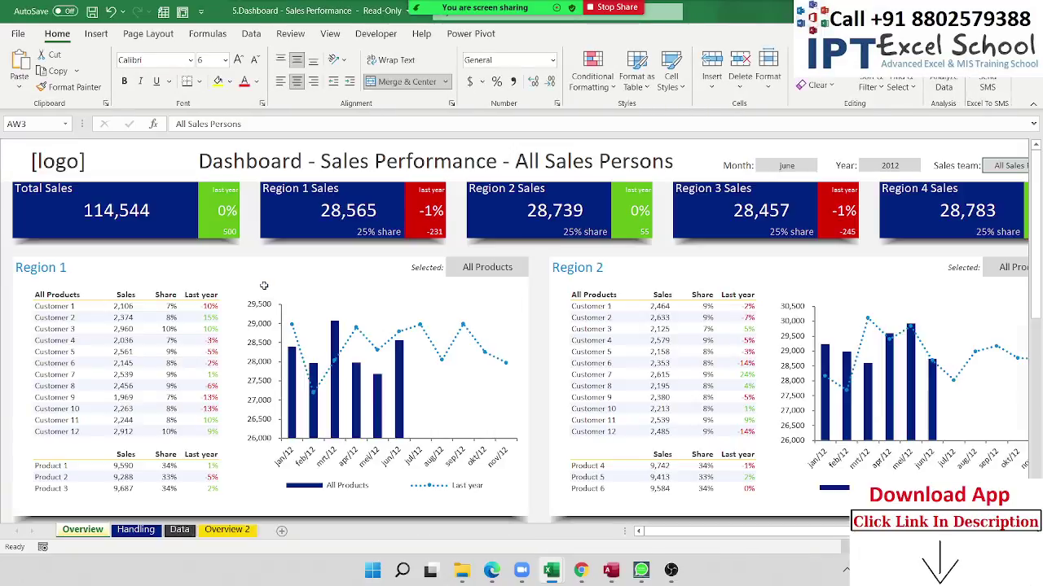
# Select the whole Region 1 panel on the Overview sheet
pyautogui.click(267, 276)
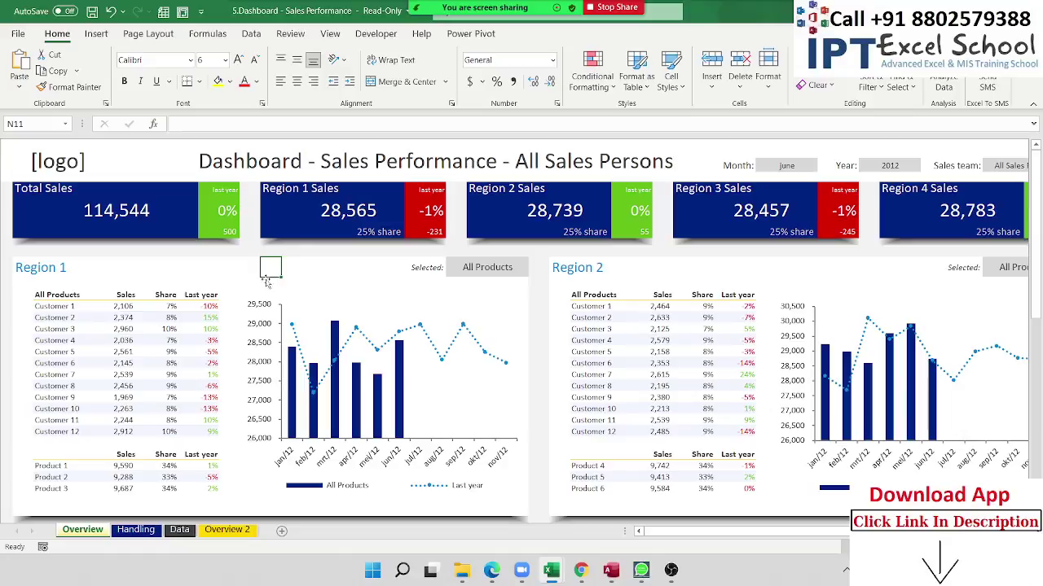
pyautogui.scroll(-5, 191, 285)
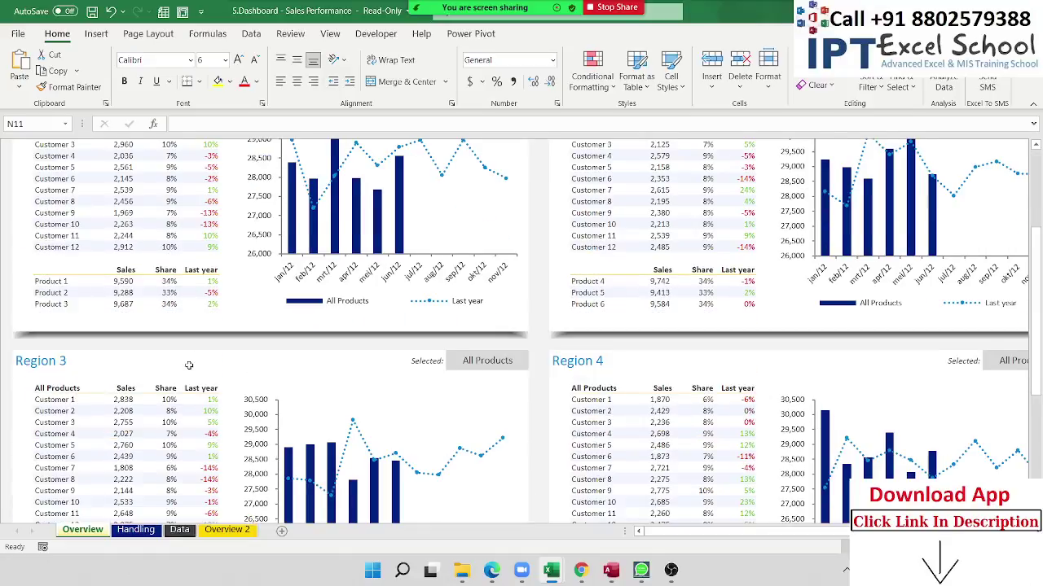
pyautogui.scroll(4, 191, 323)
pyautogui.scroll(2, 277, 461)
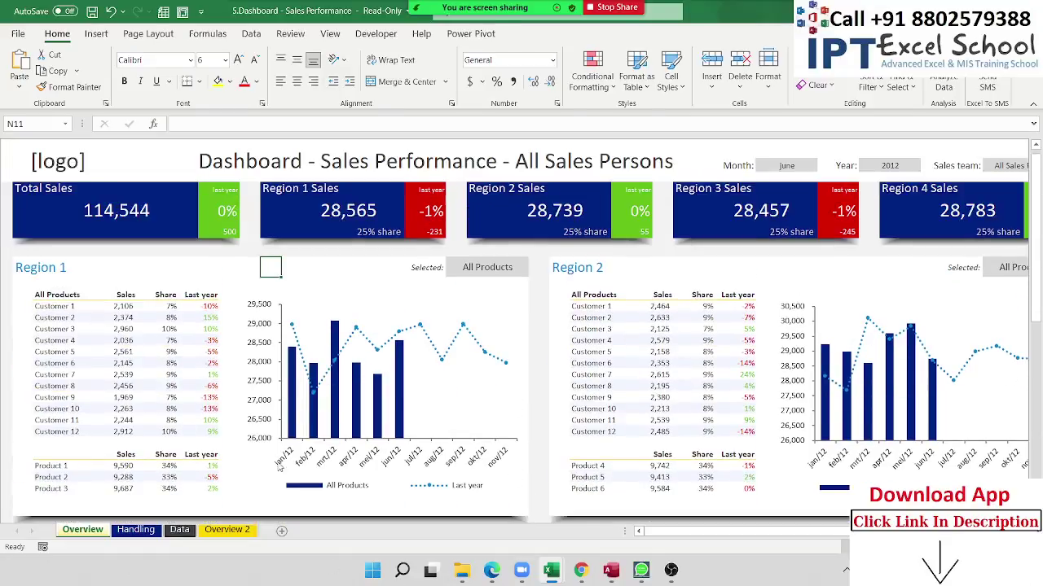
pyautogui.click(18, 266)
pyautogui.moveTo(106, 264); pyautogui.dragTo(524, 504)
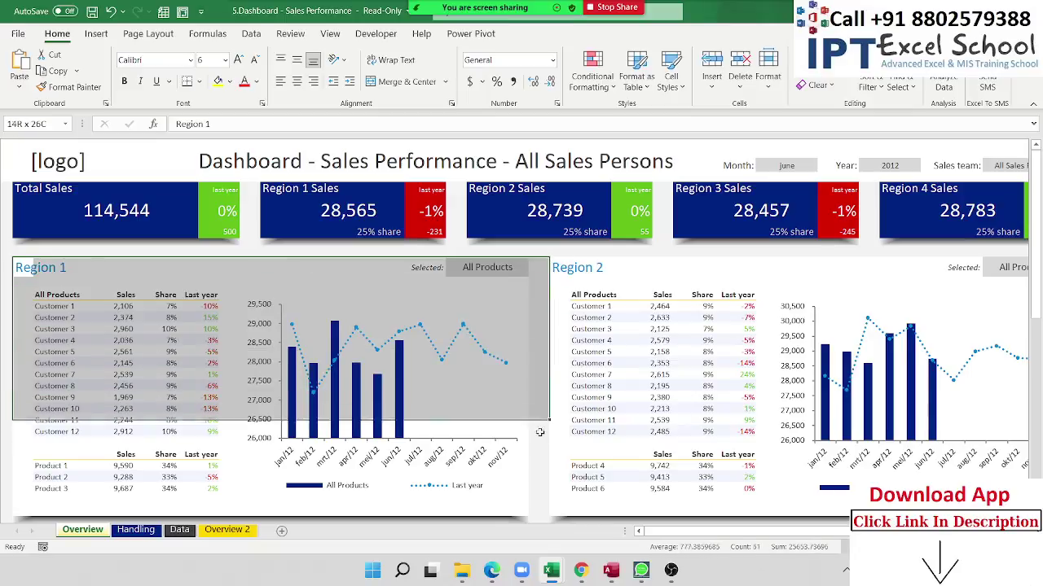
# Look inside cell R33 without changes, then switch back to the blank Book2
pyautogui.scroll(-3, 513, 498)
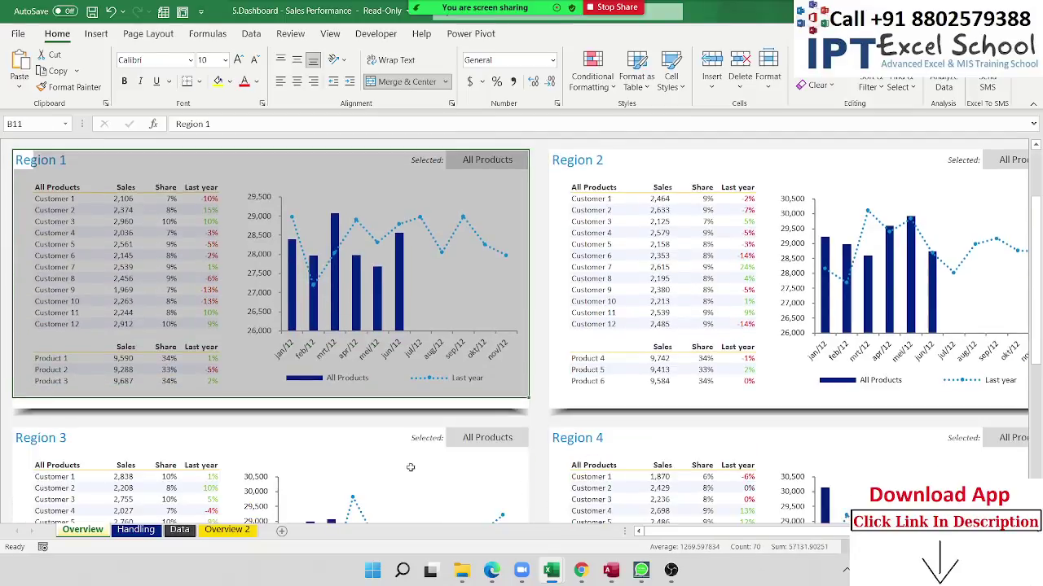
pyautogui.click(354, 413)
pyautogui.doubleClick(354, 413)
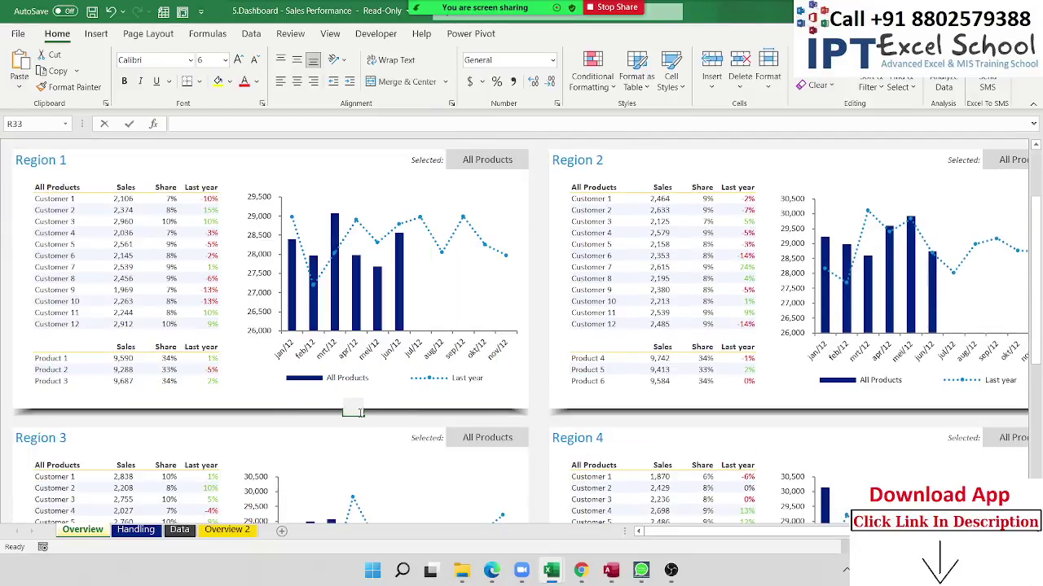
pyautogui.press('Escape')
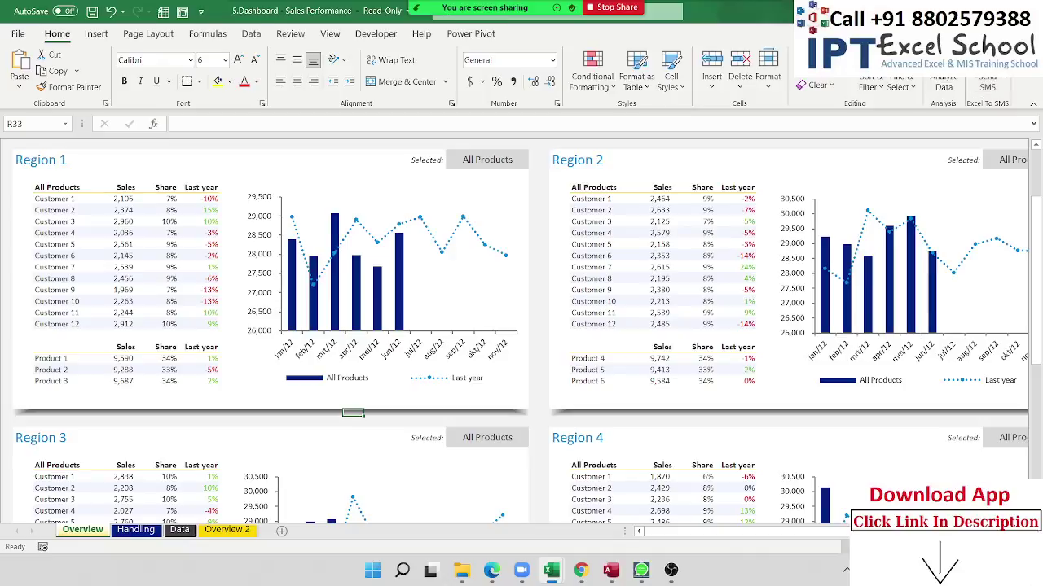
pyautogui.hotkey('ctrl', 'n')
# In a new blank workbook, trial a yellow-green fill and All Borders on C3:F6, then undo
pyautogui.click(333, 209)
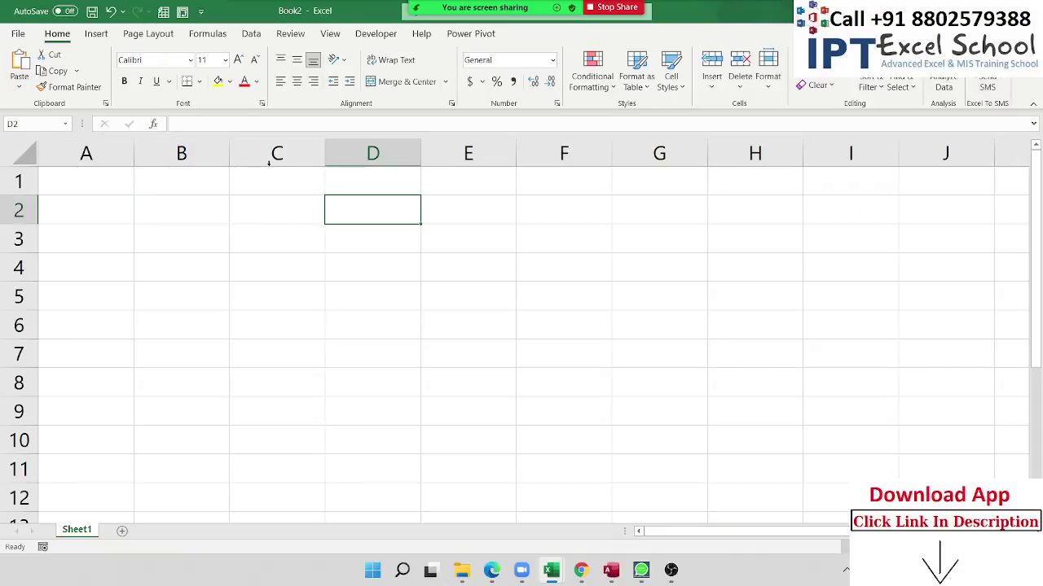
pyautogui.moveTo(244, 244); pyautogui.dragTo(571, 322)
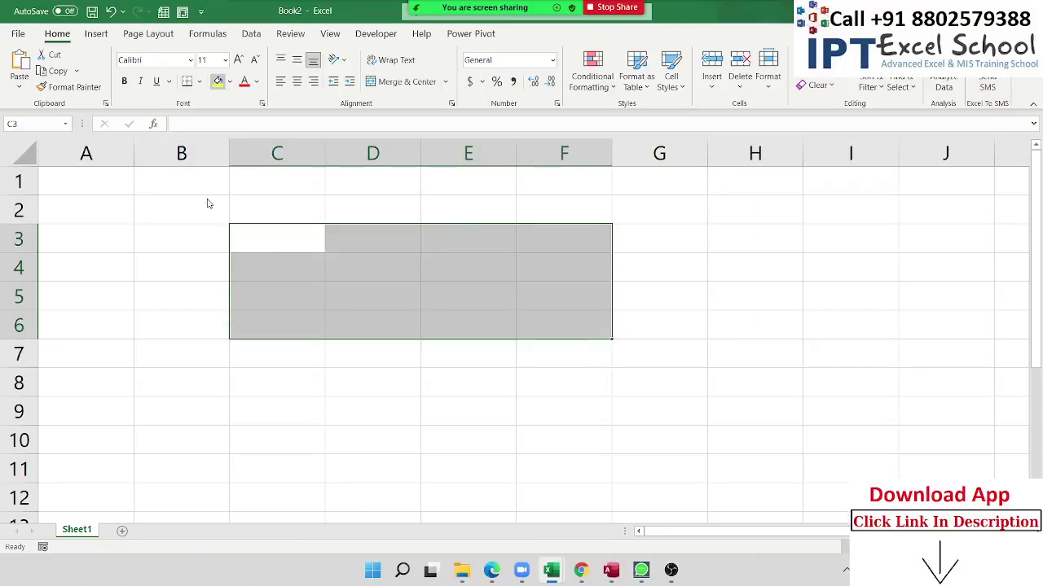
pyautogui.click(217, 81)
pyautogui.click(198, 80)
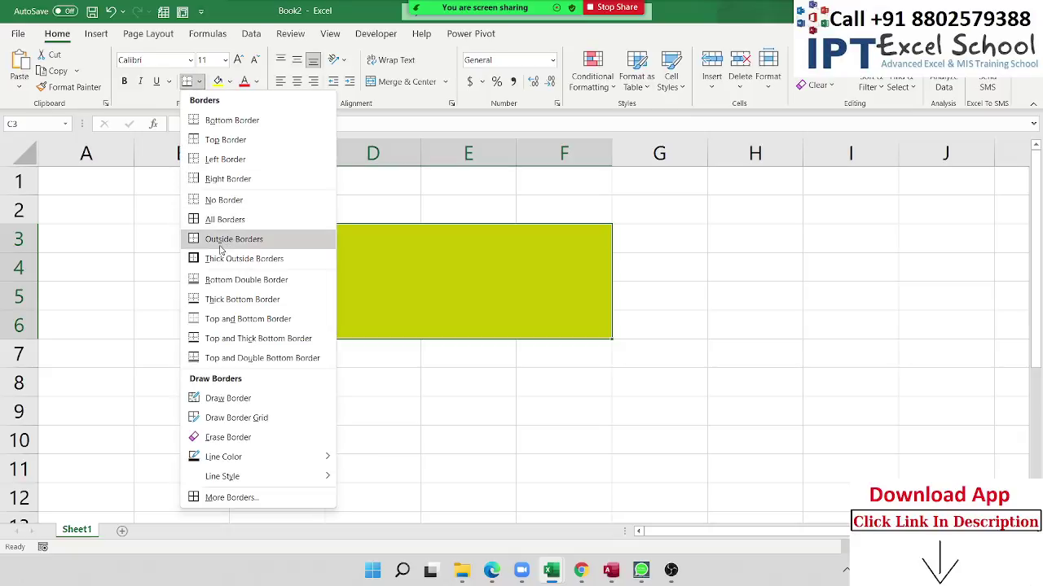
pyautogui.click(221, 218)
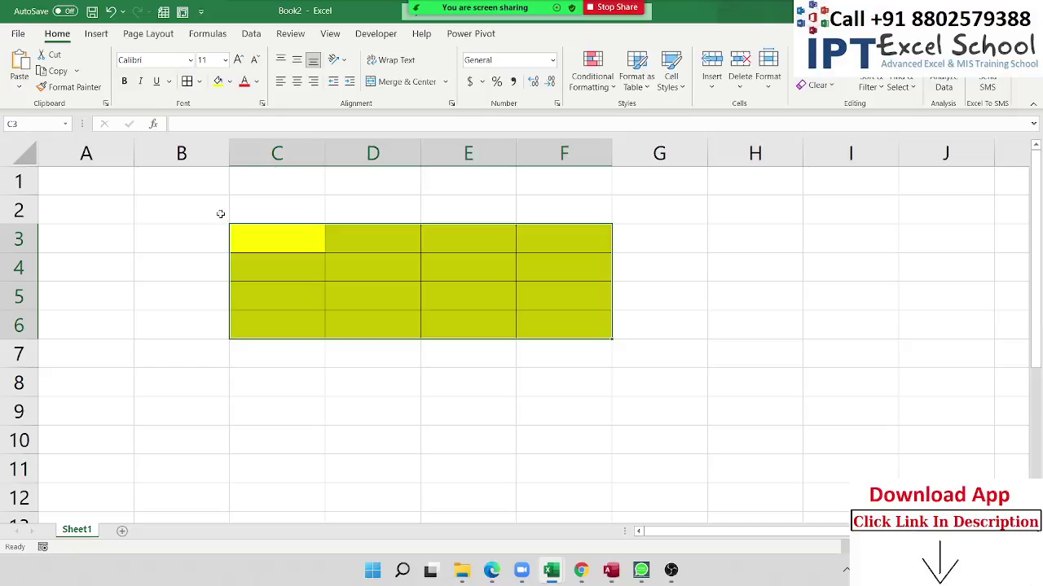
pyautogui.hotkey('ctrl', 'z')
pyautogui.hotkey('ctrl', 'z')
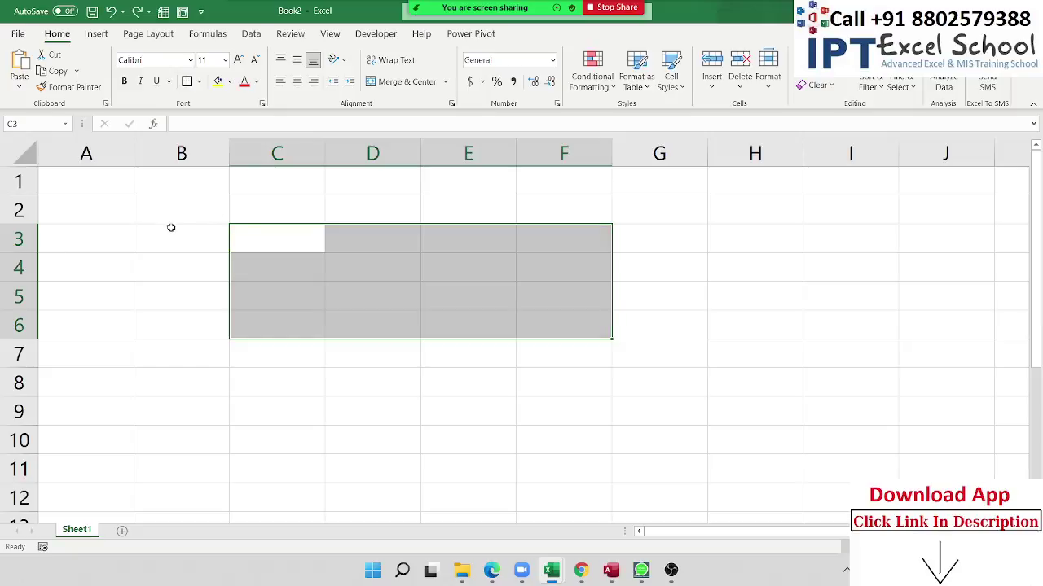
pyautogui.click(177, 228)
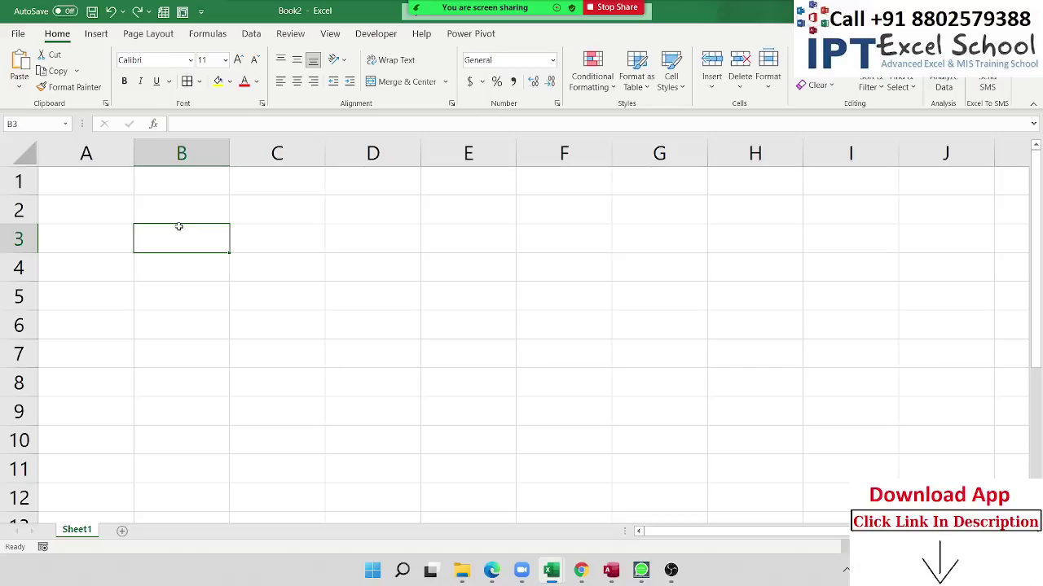
# Enter 10th in cell B2
pyautogui.click(189, 216)
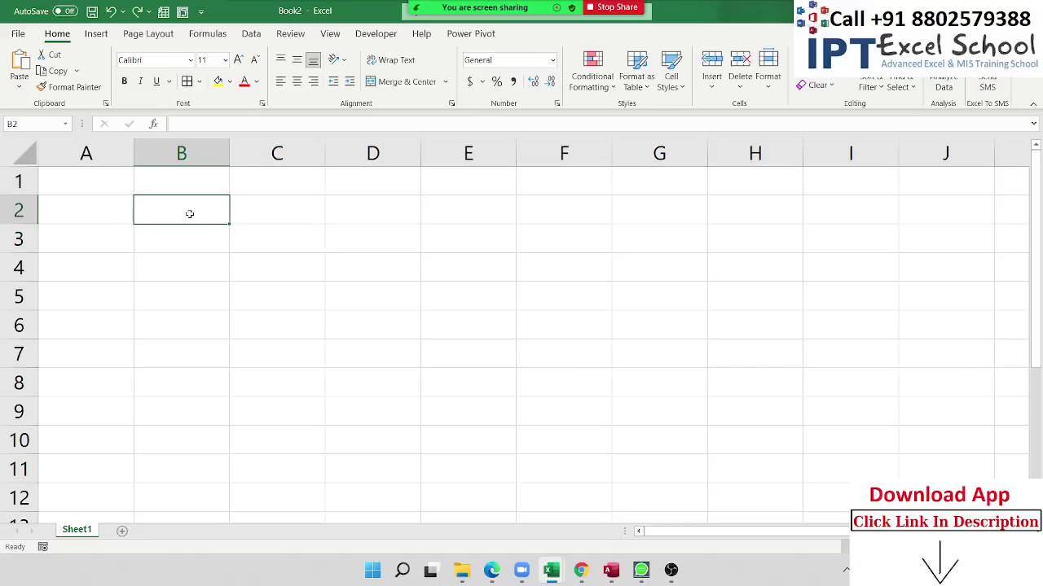
pyautogui.scroll(1, 189, 226)
pyautogui.scroll(1, 186, 220)
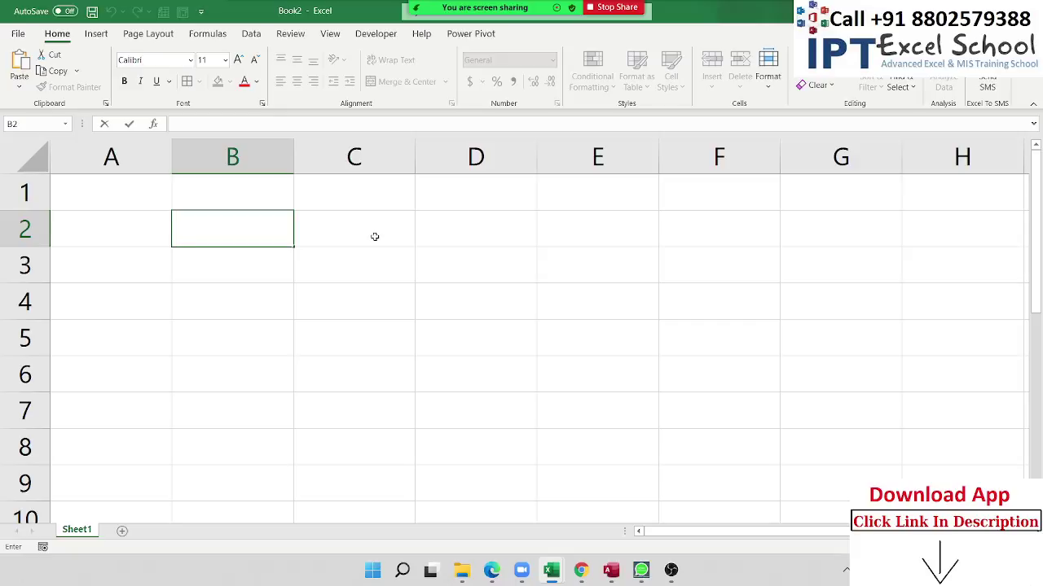
pyautogui.write('10th')
pyautogui.press('Return')
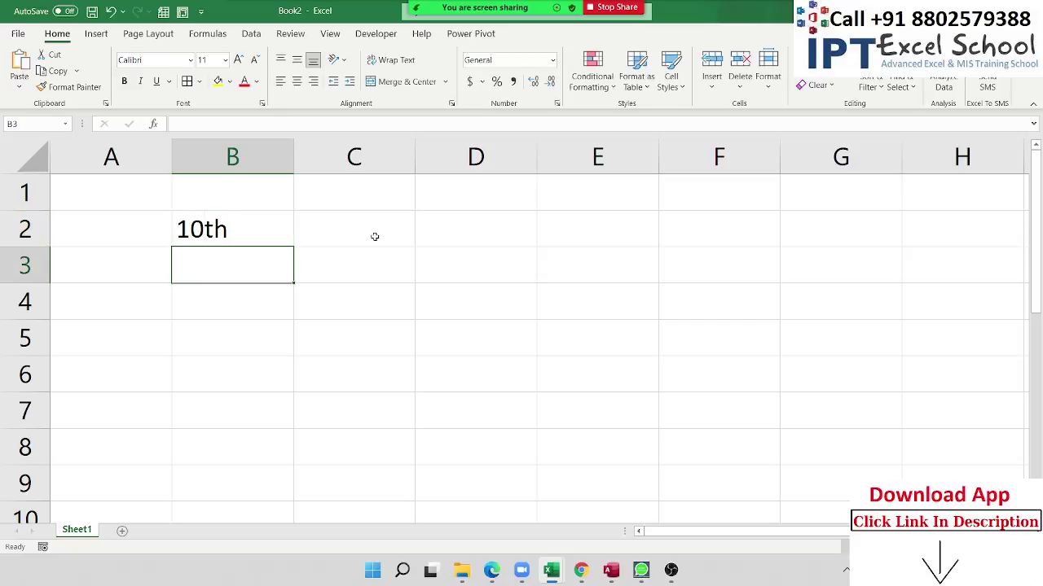
pyautogui.press('Up')
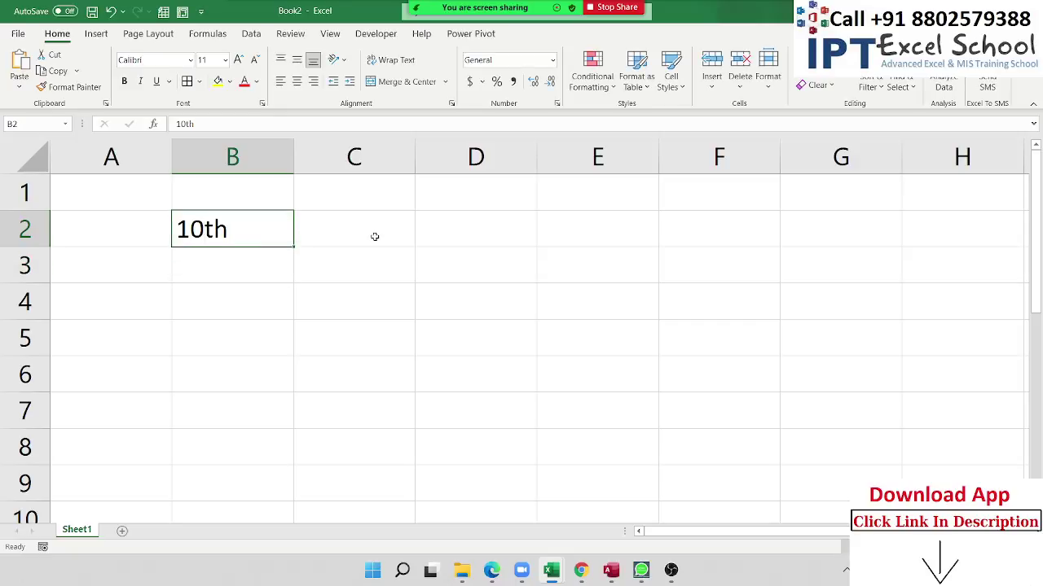
# Format the th in B2 as superscript via Format Cells
pyautogui.doubleClick(203, 229)
pyautogui.moveTo(203, 230); pyautogui.dragTo(228, 230)
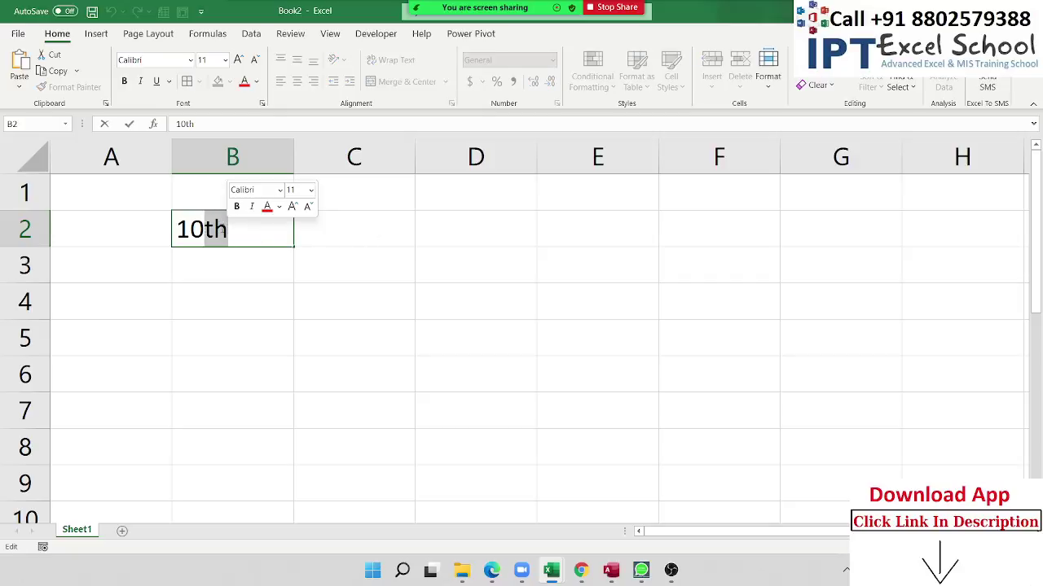
pyautogui.rightClick(222, 229)
pyautogui.click(259, 342)
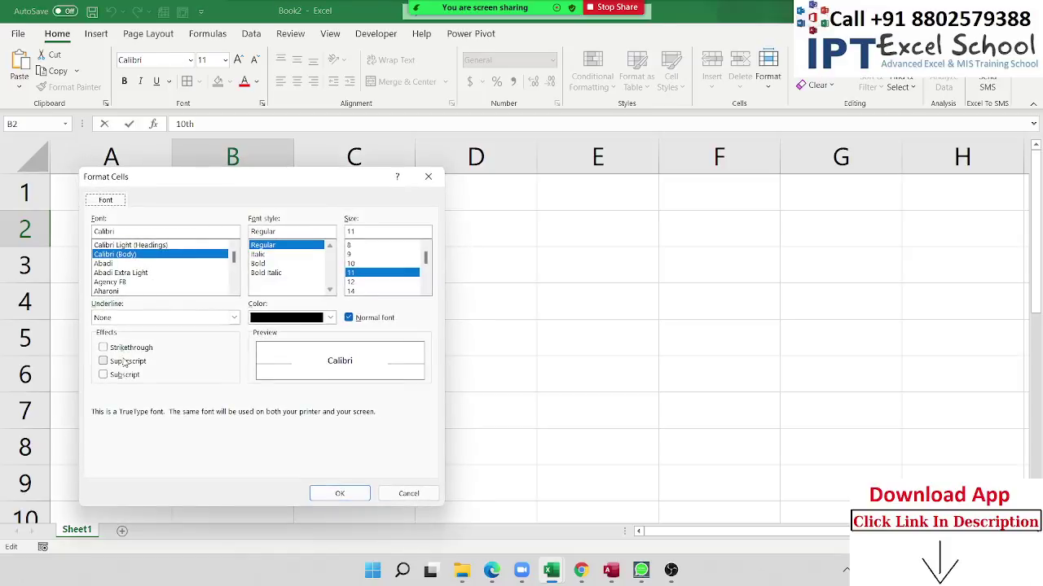
pyautogui.click(123, 364)
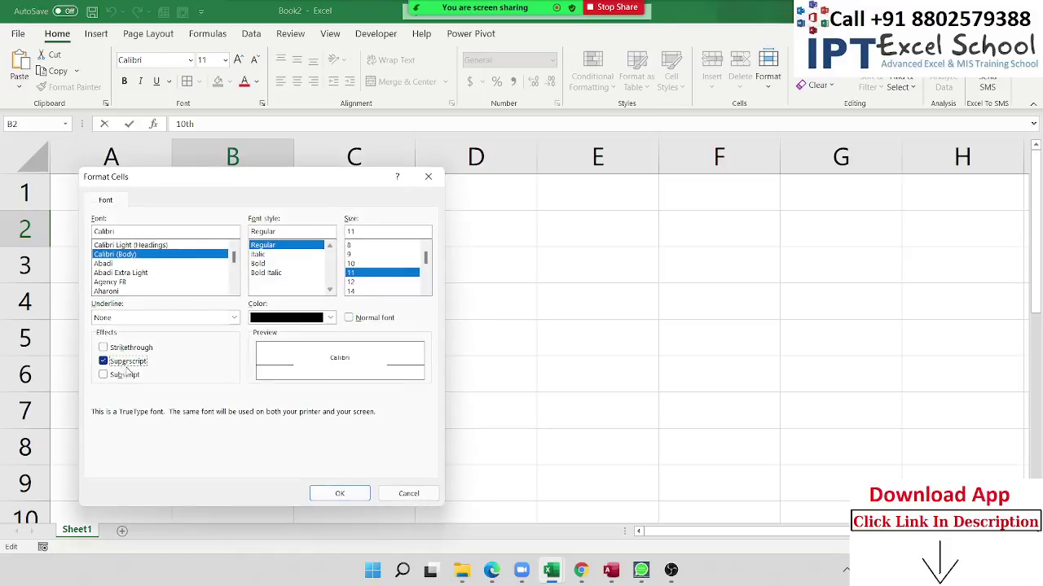
pyautogui.click(342, 494)
pyautogui.click(468, 370)
# Enter 10o in cell B3
pyautogui.click(198, 276)
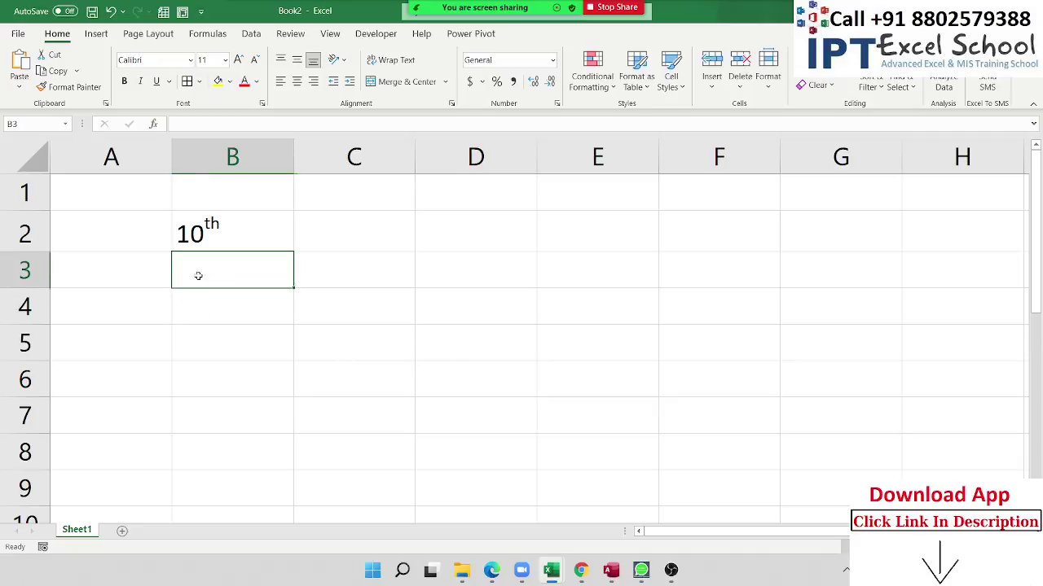
pyautogui.write('1')
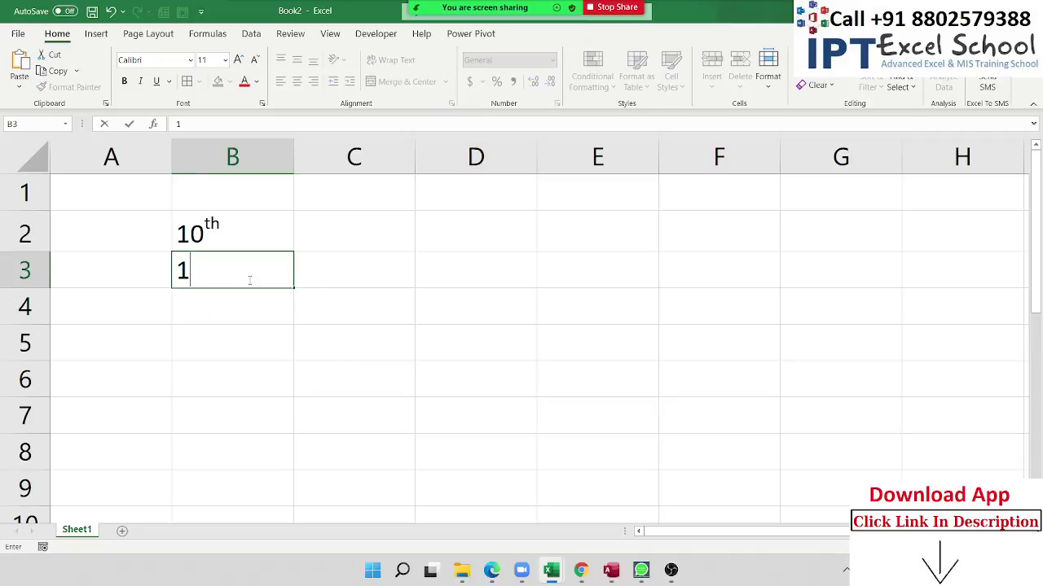
pyautogui.write('0o')
pyautogui.press('Return')
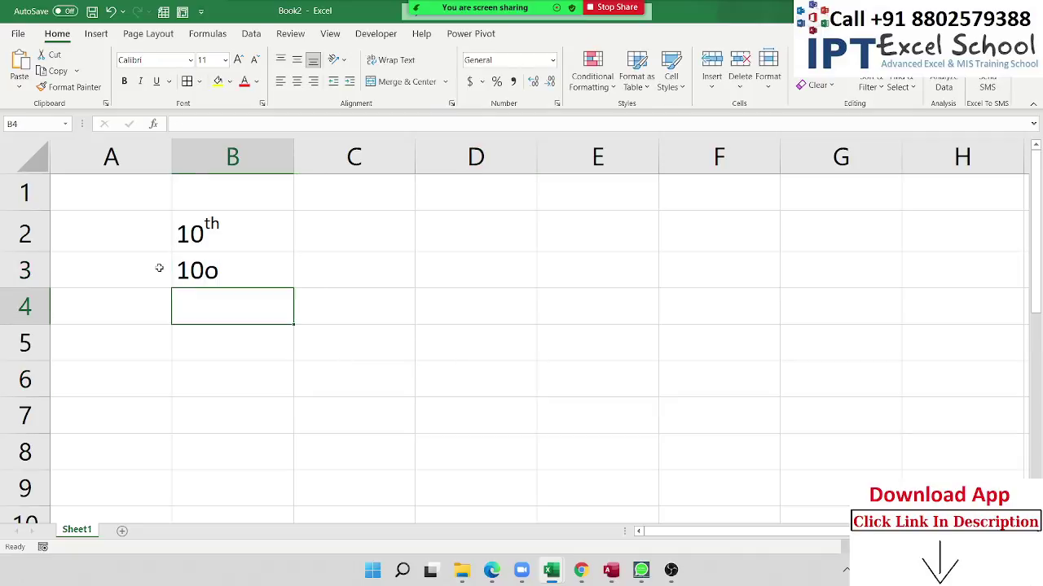
# Make the o in B3 superscript so it reads 10 with a degree-like sign
pyautogui.doubleClick(221, 270)
pyautogui.moveTo(204, 270); pyautogui.dragTo(219, 271)
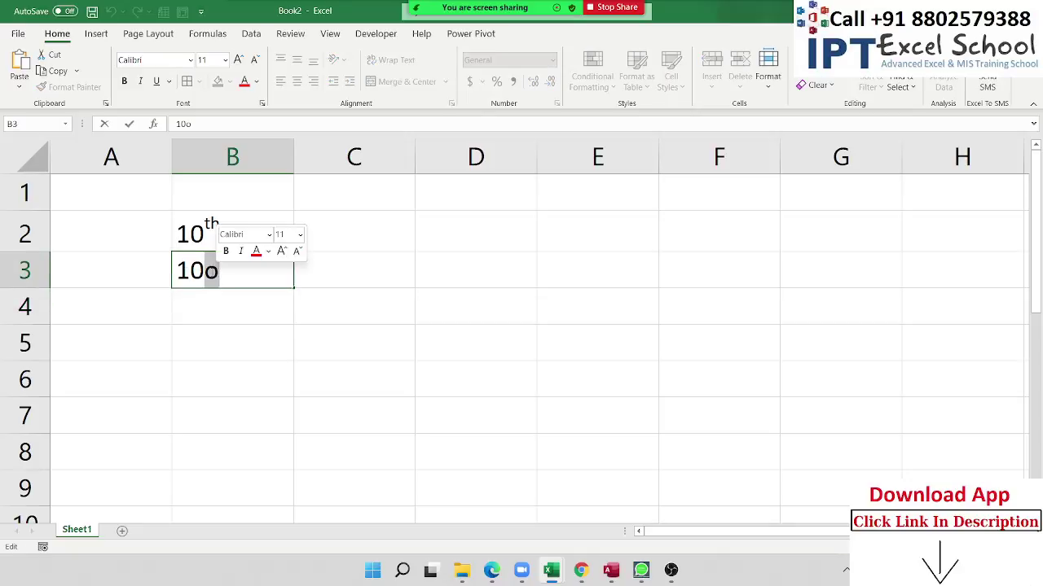
pyautogui.rightClick(211, 273)
pyautogui.click(287, 389)
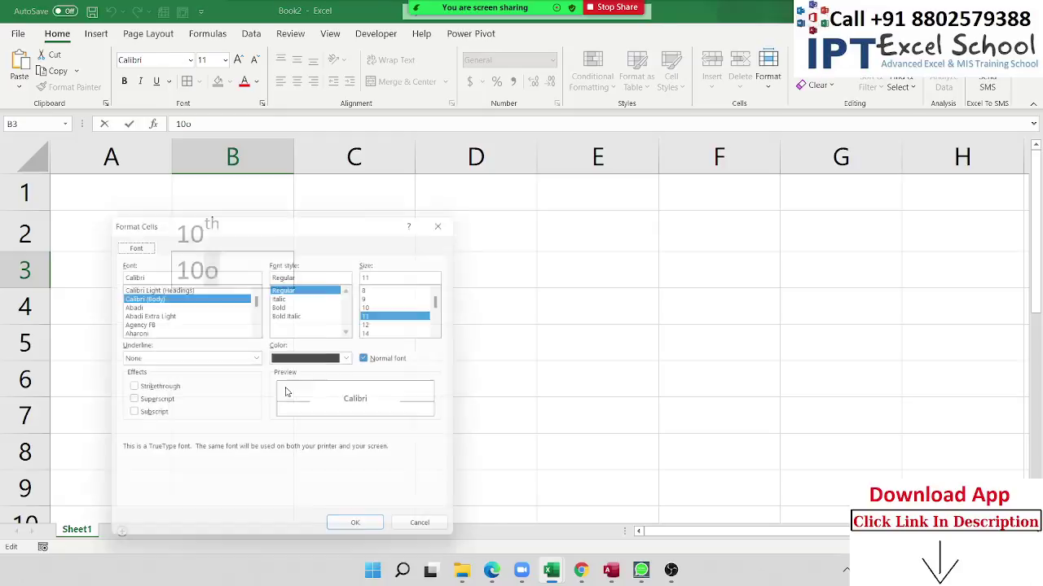
pyautogui.moveTo(238, 231); pyautogui.dragTo(444, 150)
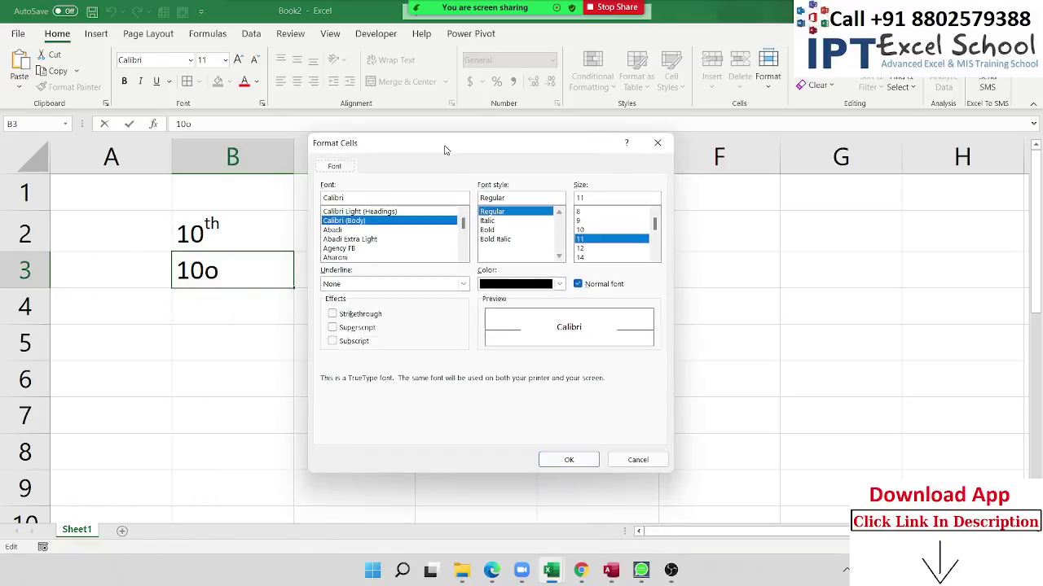
pyautogui.click(332, 327)
pyautogui.click(569, 459)
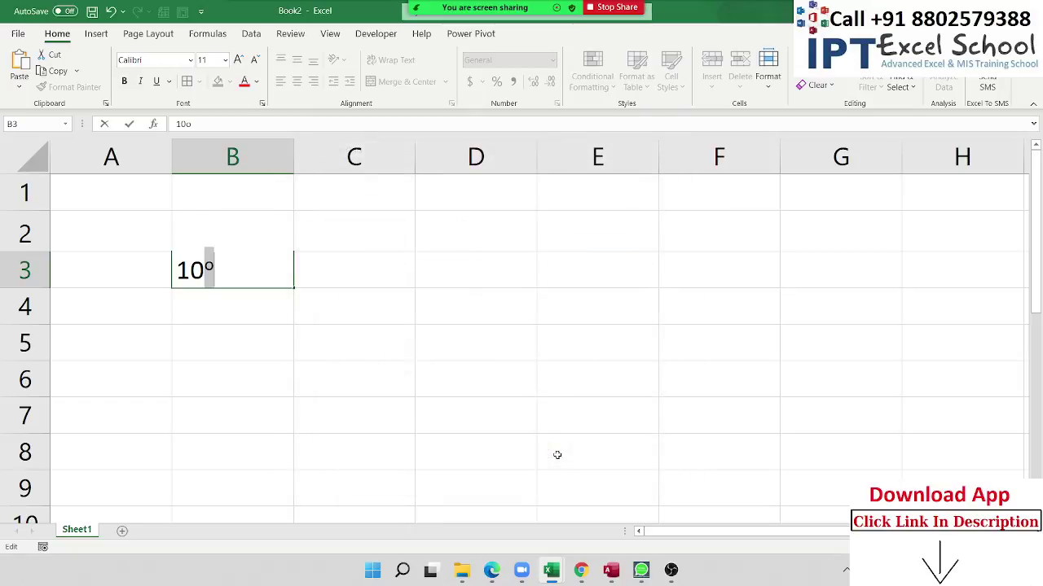
pyautogui.press('Return')
pyautogui.press('Up')
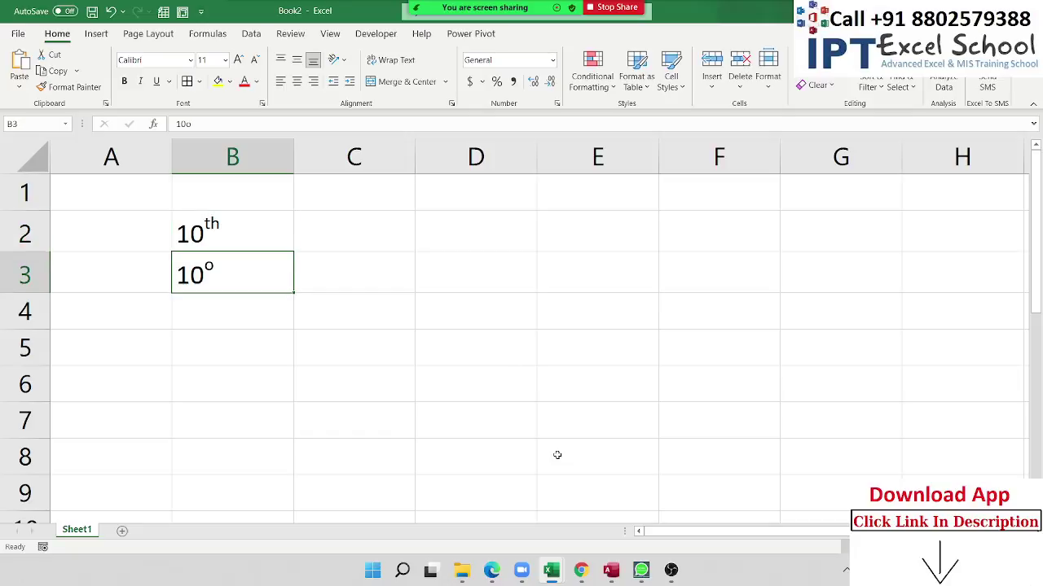
pyautogui.press('Down')
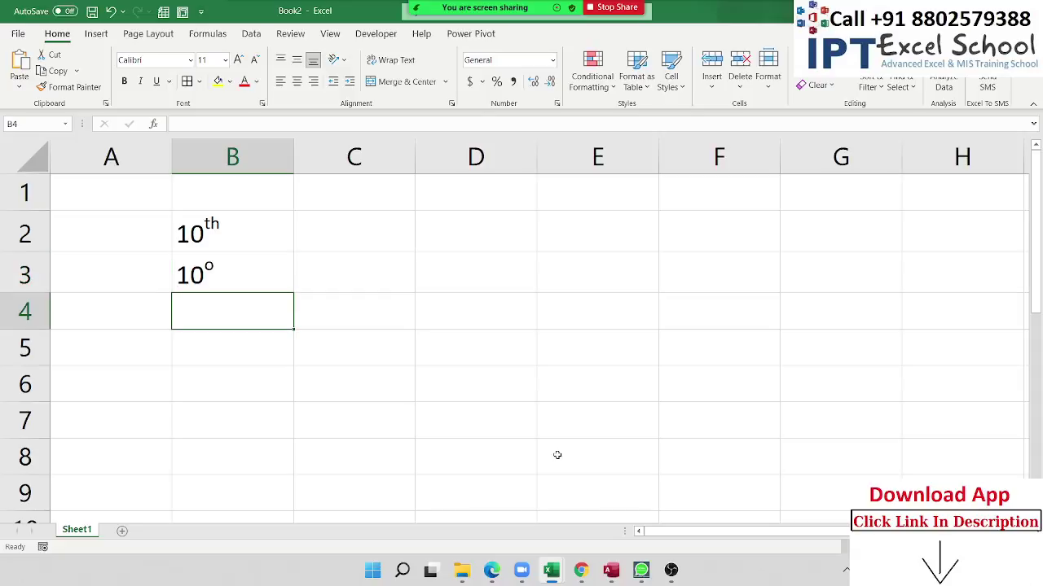
pyautogui.press('Up')
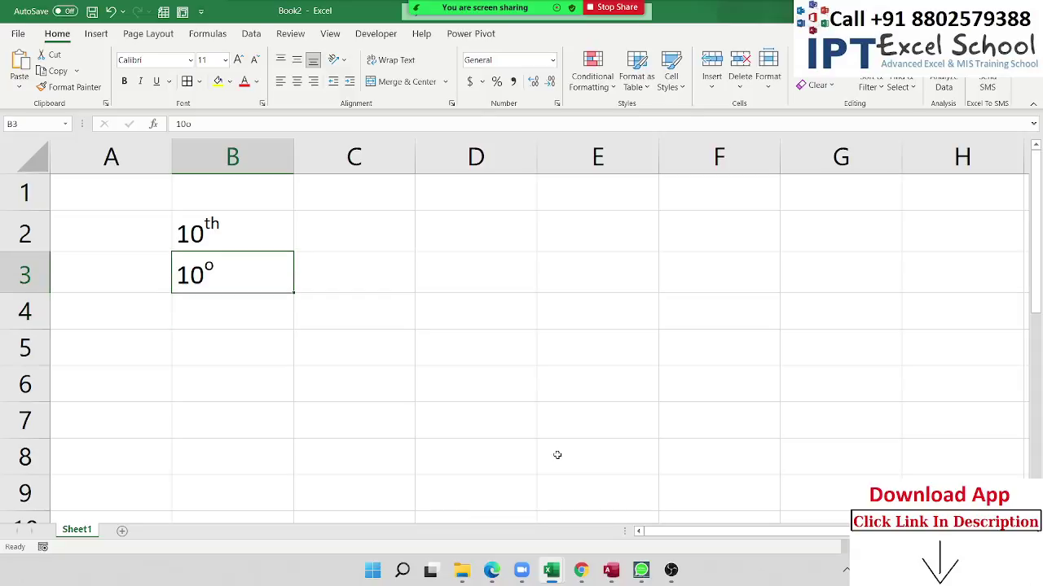
pyautogui.press('Right')
pyautogui.press('Right')
# Enter 52, 36, 63, 32, 63, 25, 63 down cells D1:D7
pyautogui.press('Up')
pyautogui.press('Up')
pyautogui.write('5')
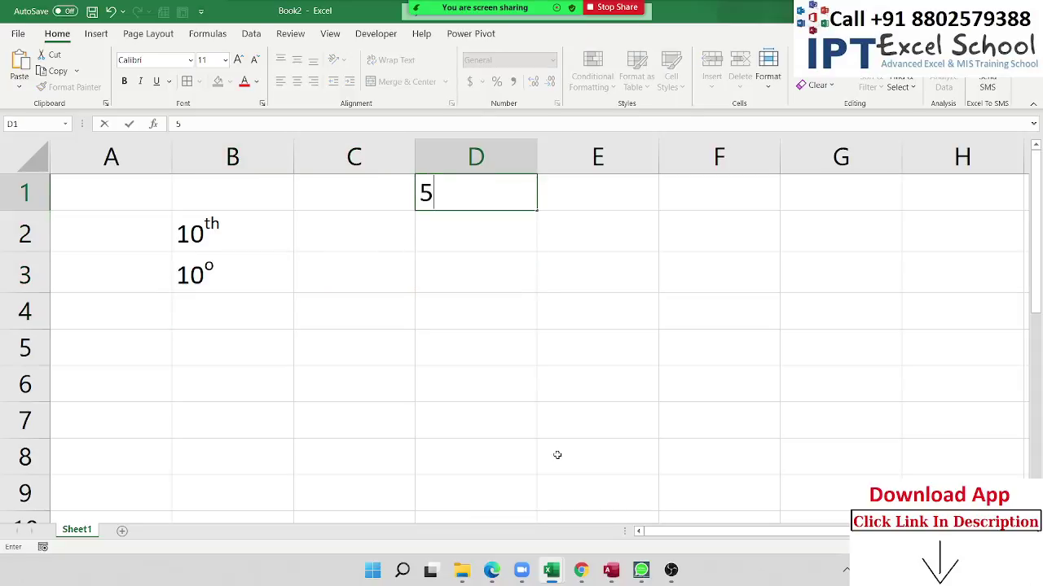
pyautogui.write('2')
pyautogui.press('Return')
pyautogui.write('36')
pyautogui.press('Return')
pyautogui.write('63')
pyautogui.press('Return')
pyautogui.write('3')
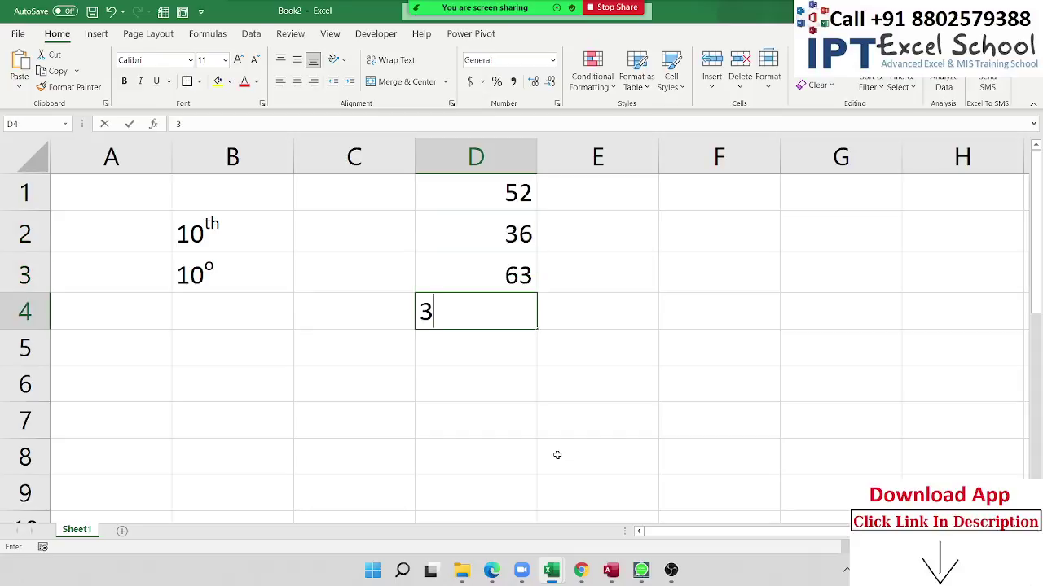
pyautogui.write('2')
pyautogui.press('Return')
pyautogui.write('63')
pyautogui.press('Return')
pyautogui.write('25')
pyautogui.press('Return')
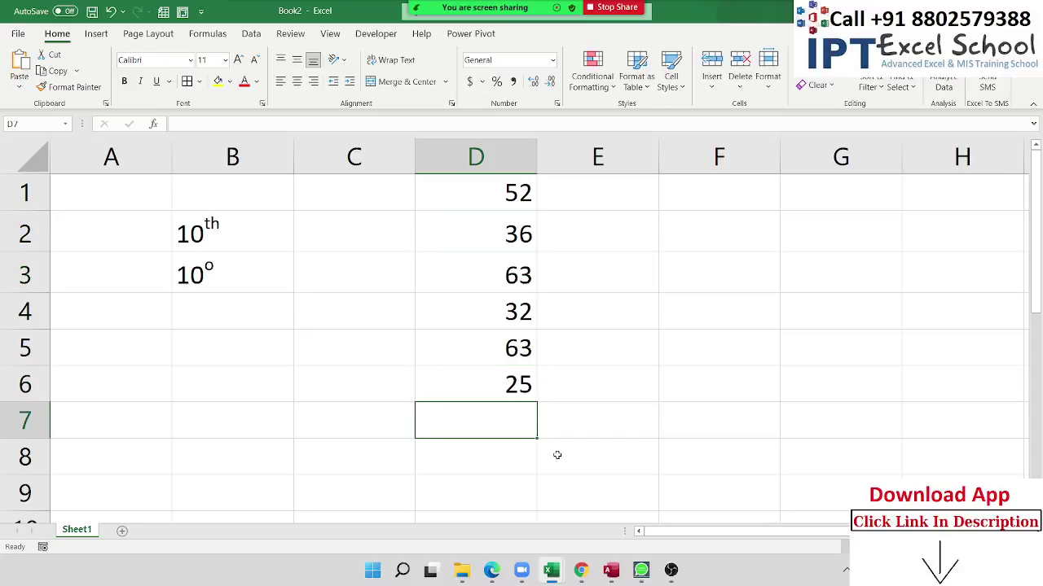
pyautogui.write('63')
pyautogui.press('Return')
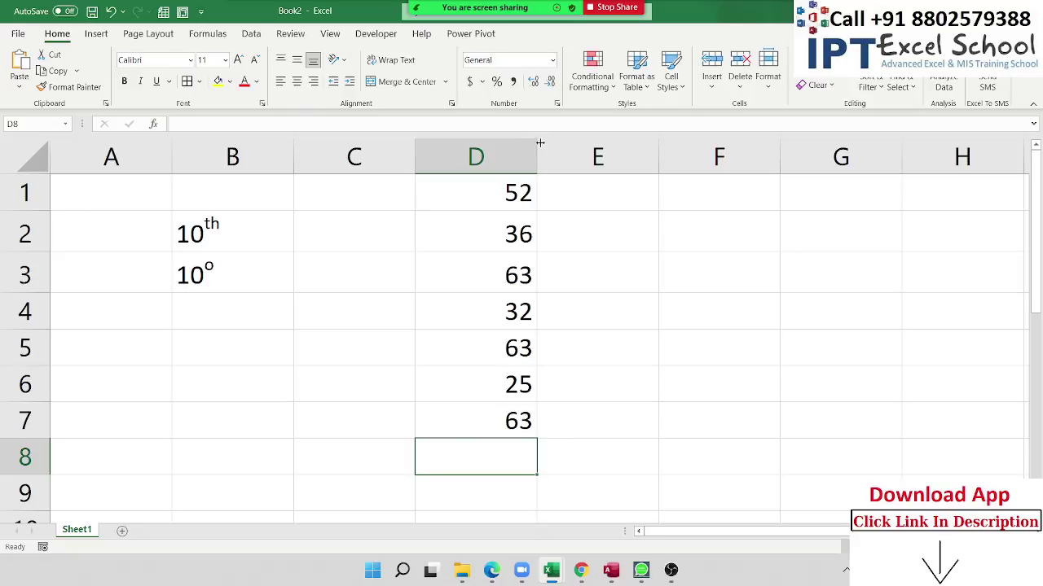
# Narrow column D to fit the numbers and change D1 to 52o
pyautogui.moveTo(537, 149); pyautogui.dragTo(482, 155)
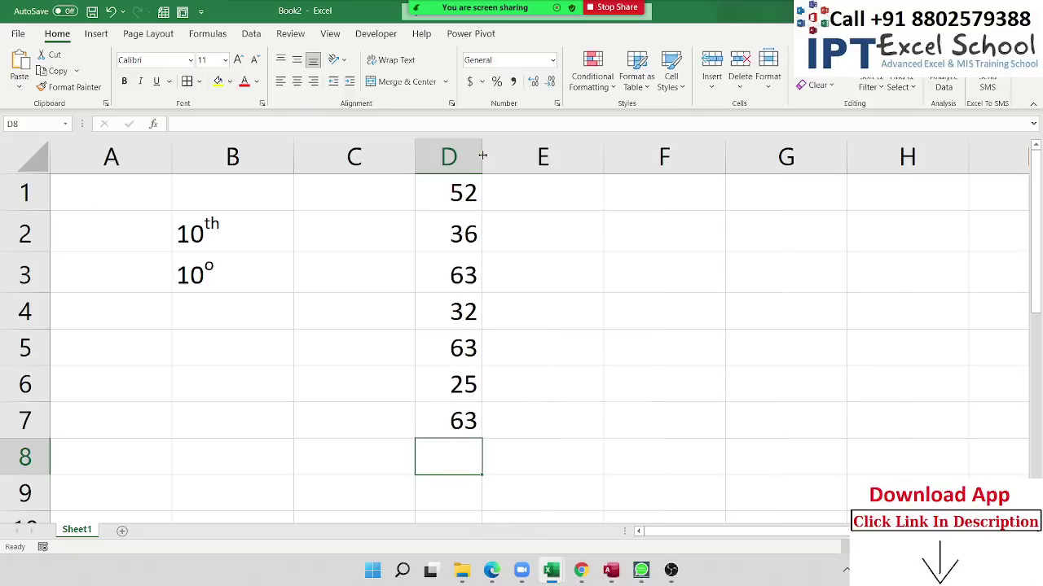
pyautogui.click(471, 189)
pyautogui.press('F2')
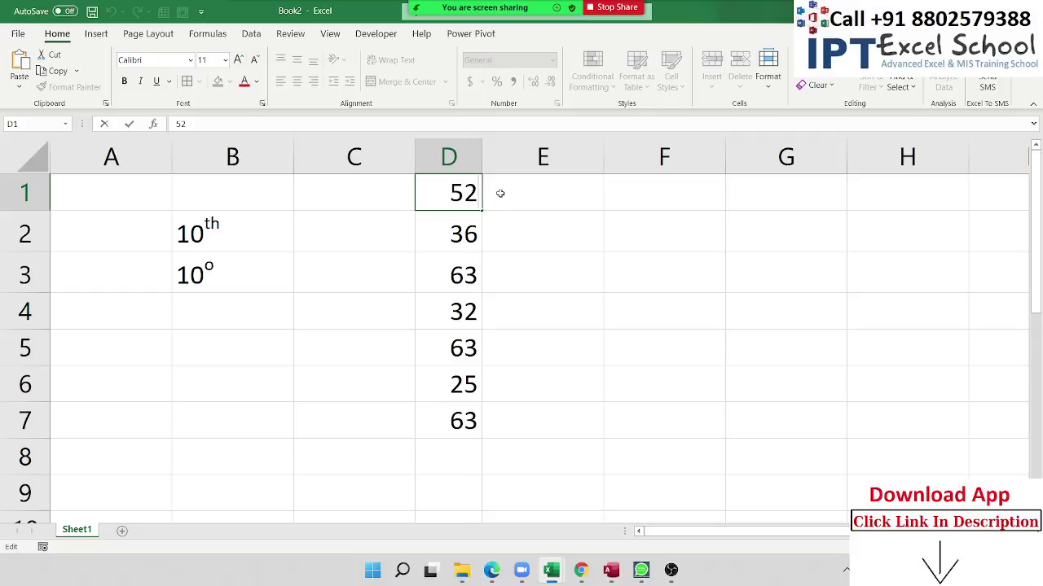
pyautogui.write('o')
pyautogui.press('Return')
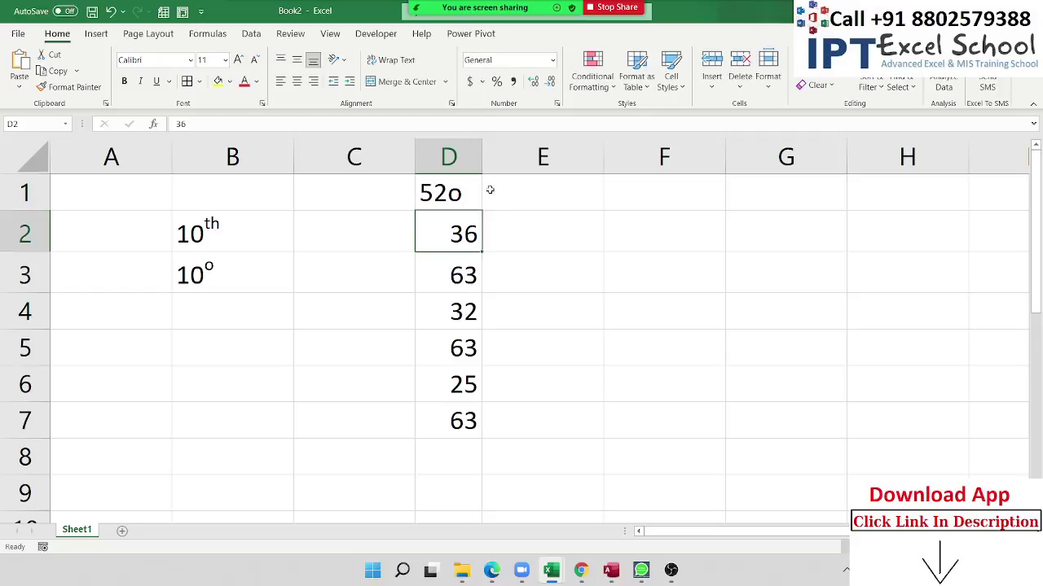
# Try superscripting just the o in D1's 52o, then undo it
pyautogui.doubleClick(454, 194)
pyautogui.moveTo(447, 193); pyautogui.dragTo(464, 193)
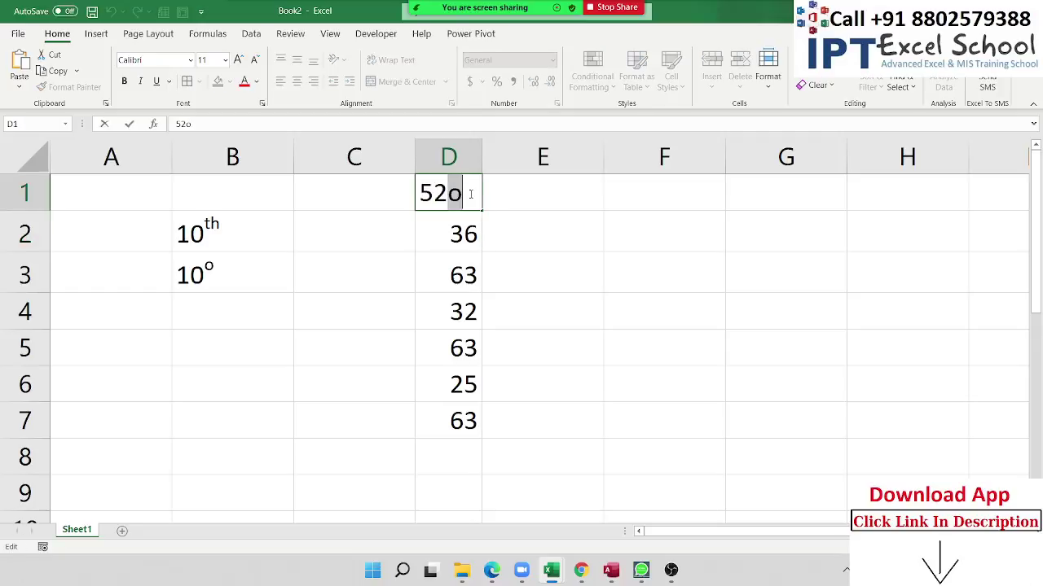
pyautogui.rightClick(464, 194)
pyautogui.click(554, 309)
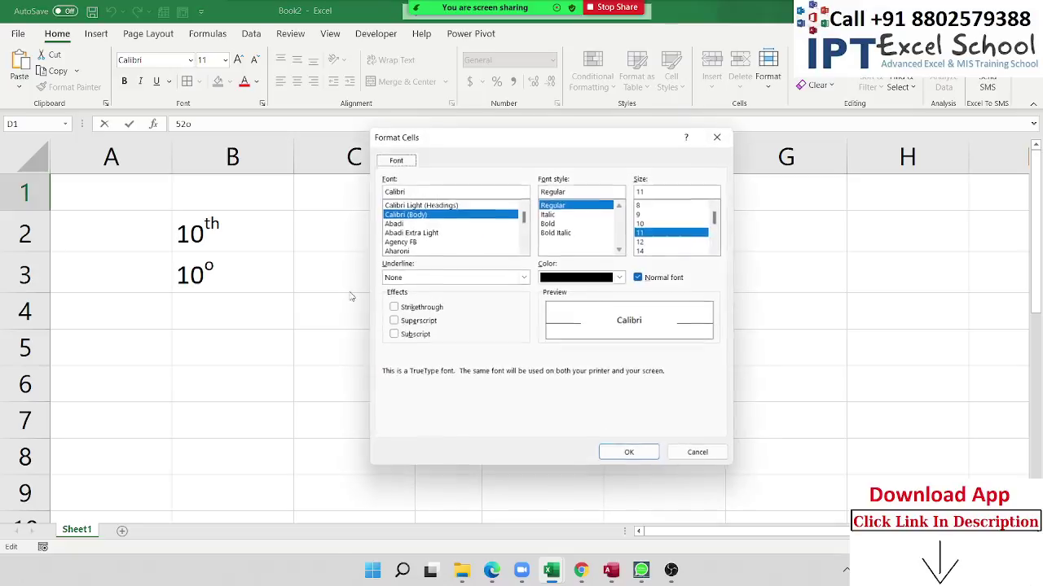
pyautogui.click(405, 324)
pyautogui.click(630, 453)
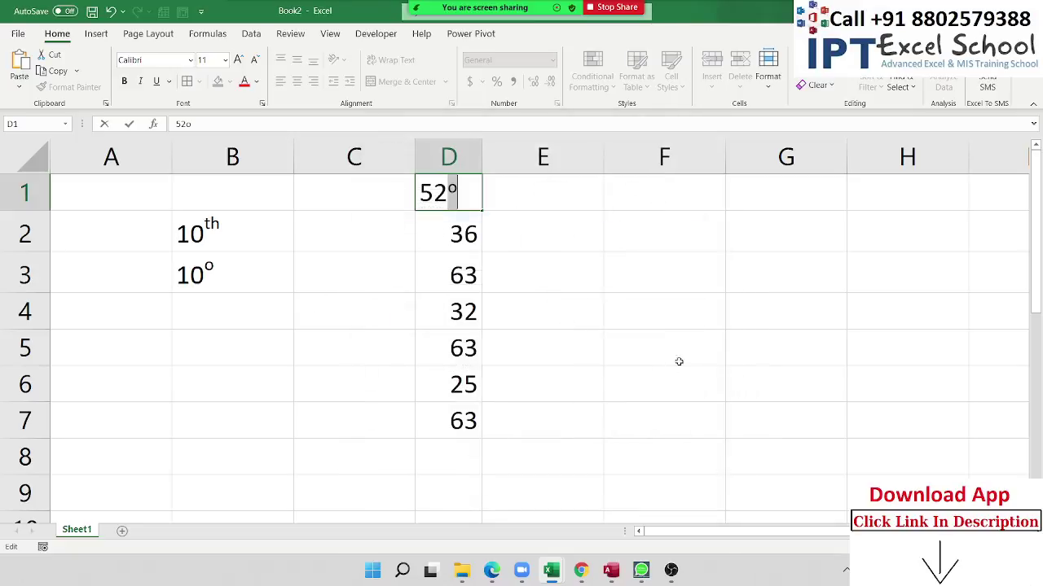
pyautogui.click(679, 358)
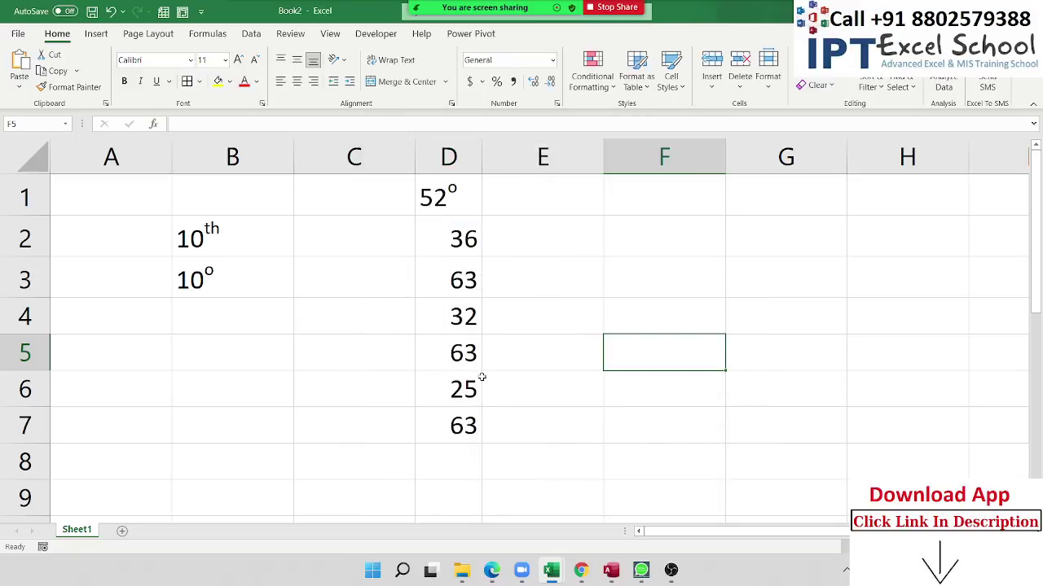
pyautogui.hotkey('ctrl', 'z')
# Apply superscript to the whole D1 cell through Format Cells
pyautogui.rightClick(431, 198)
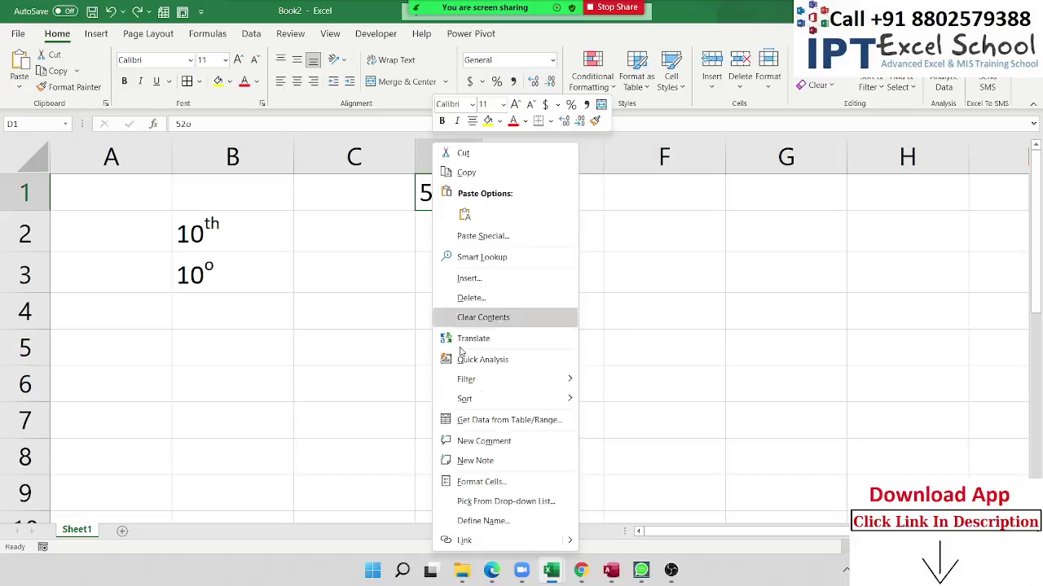
pyautogui.click(480, 482)
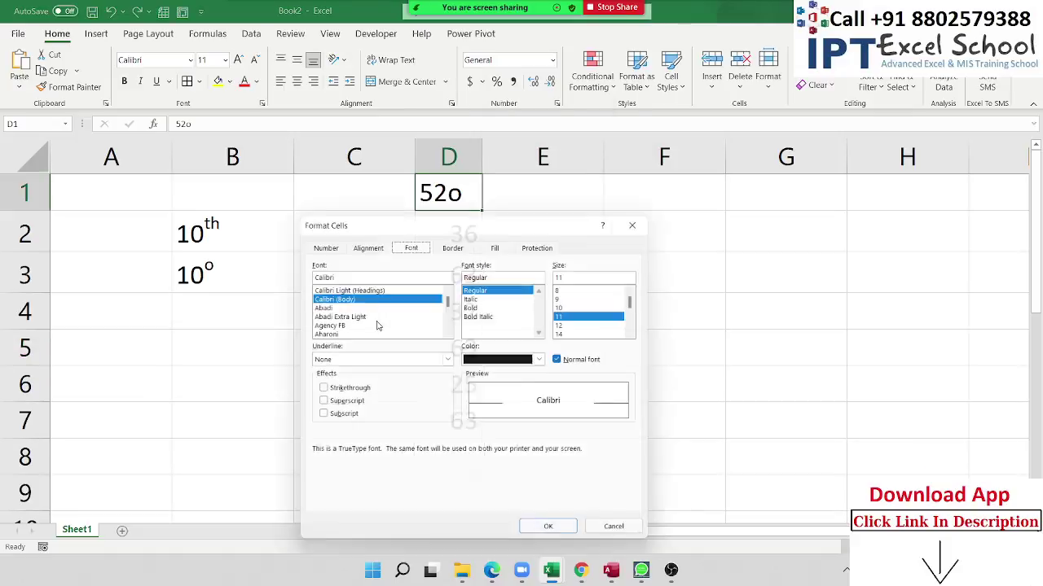
pyautogui.click(337, 404)
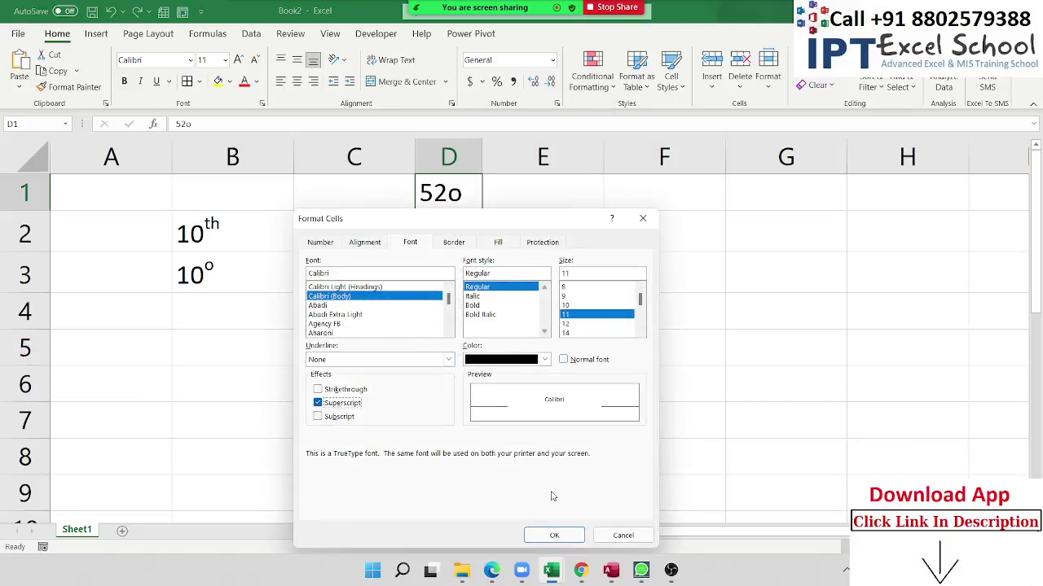
pyautogui.click(568, 531)
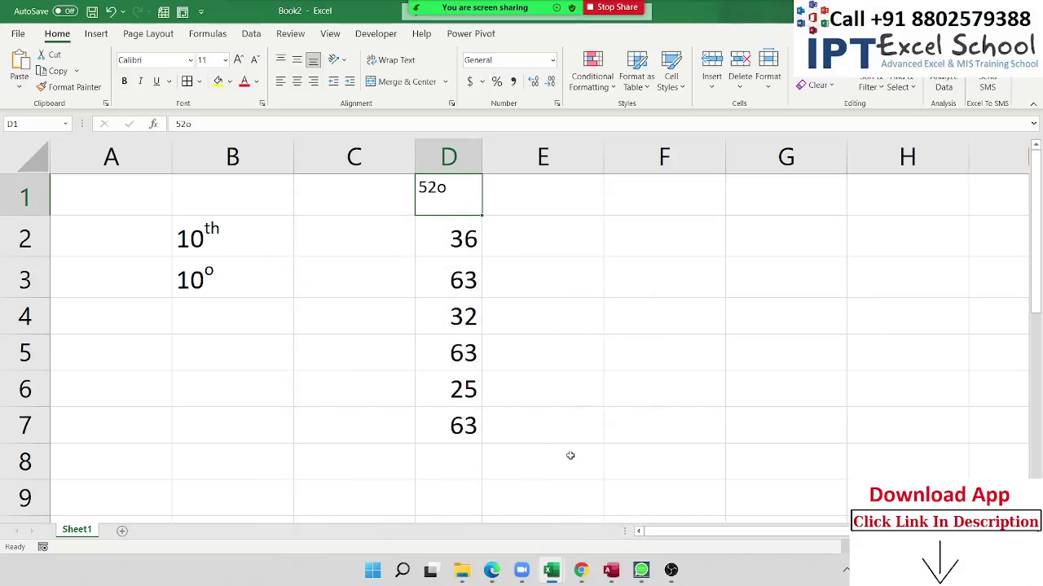
# Undo so D1 returns to a plain, normal-size 52
pyautogui.hotkey('ctrl', 'z')
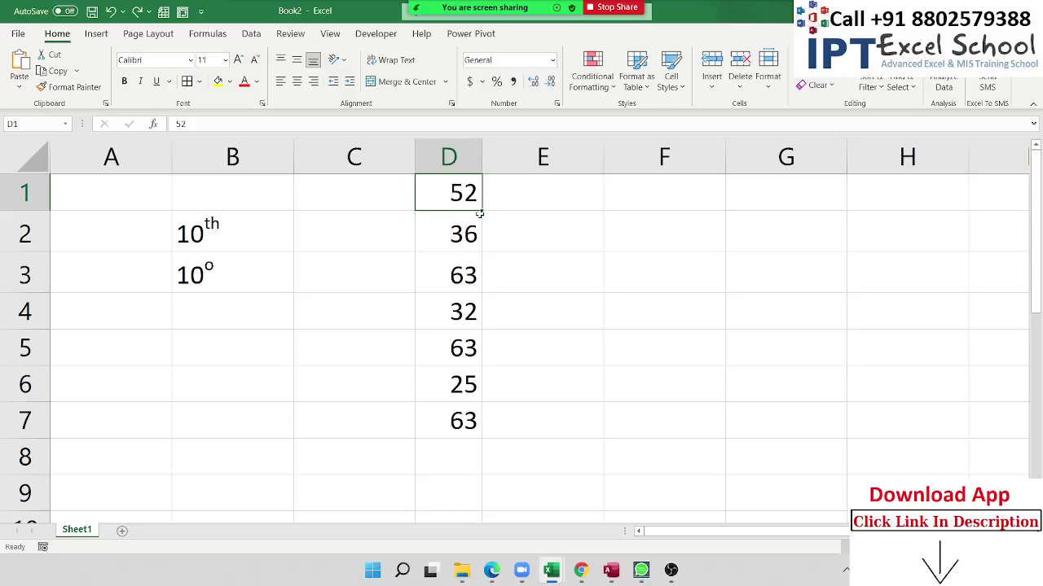
# Enter an o in E1 and fill it down through E7
pyautogui.press('Right')
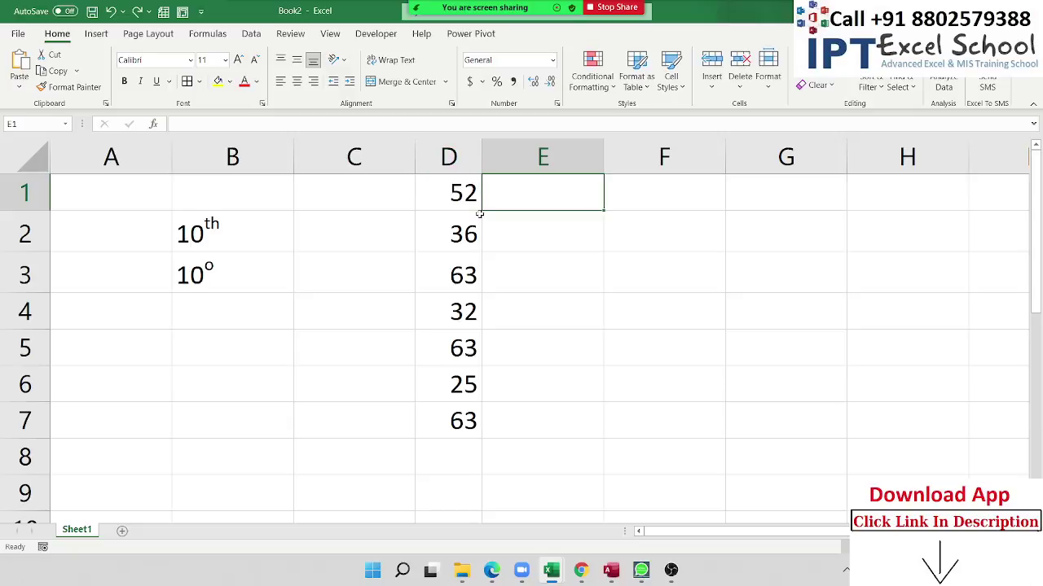
pyautogui.write('o')
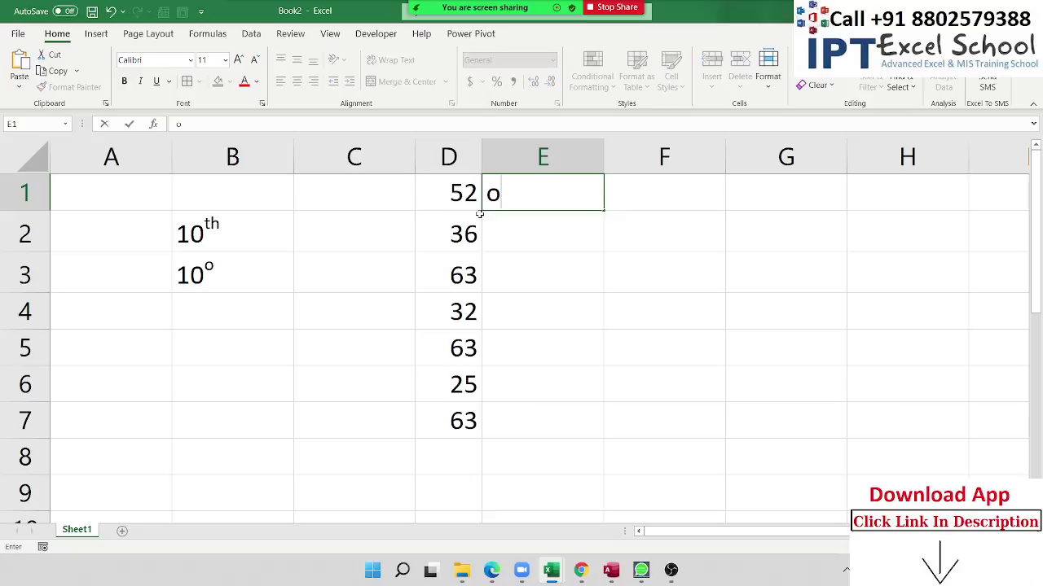
pyautogui.press('Return')
pyautogui.click(585, 198)
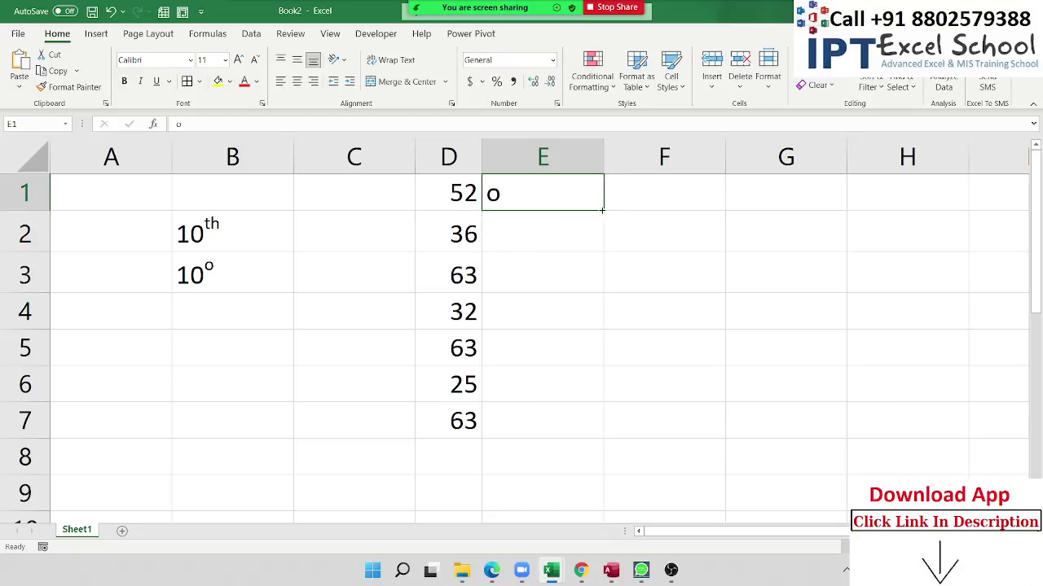
pyautogui.moveTo(603, 211); pyautogui.dragTo(611, 426)
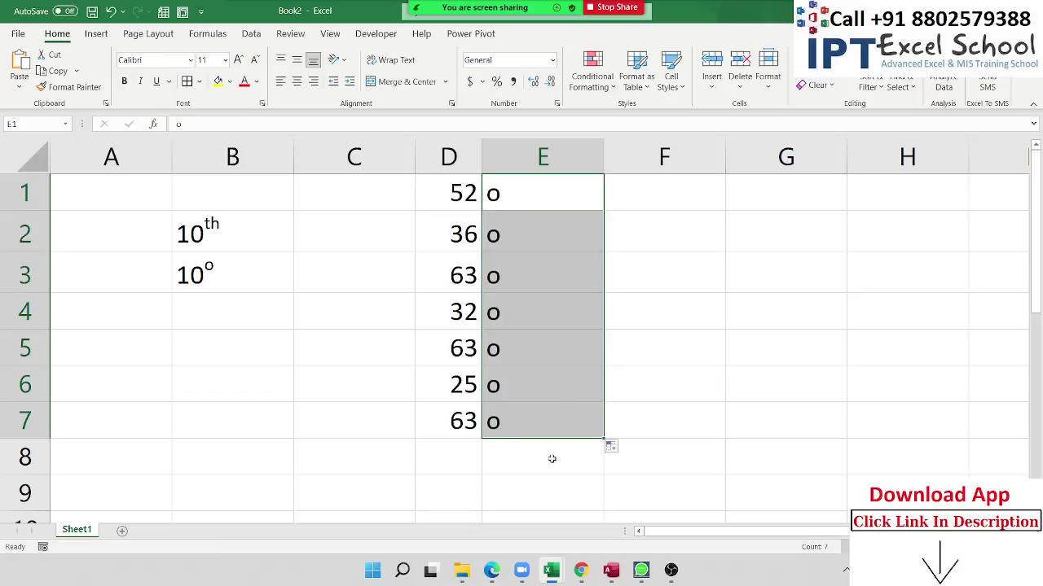
# Narrow column E to roughly the width of the o
pyautogui.click(553, 257)
pyautogui.click(543, 205)
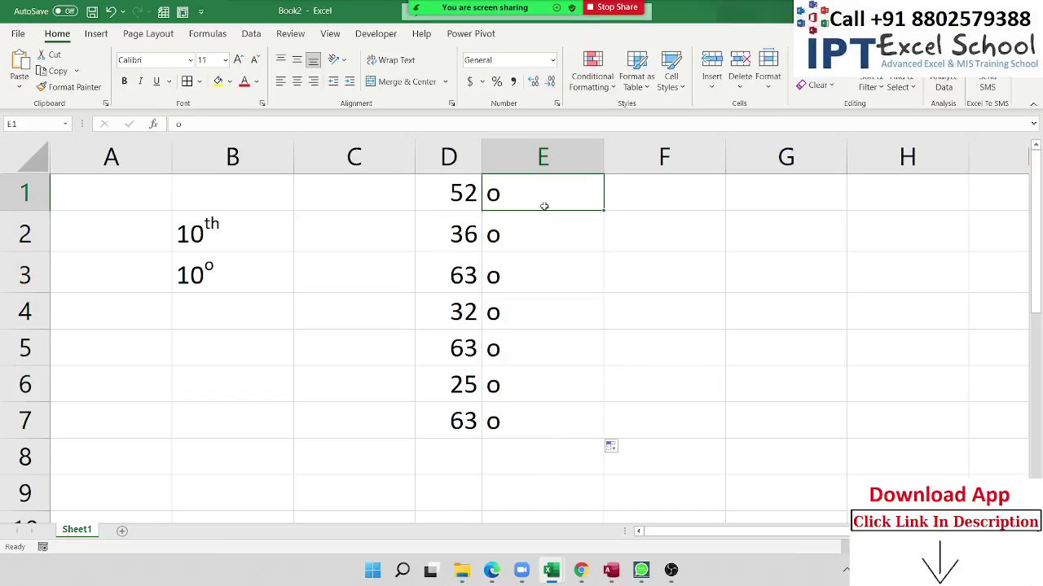
pyautogui.moveTo(600, 166); pyautogui.dragTo(506, 173)
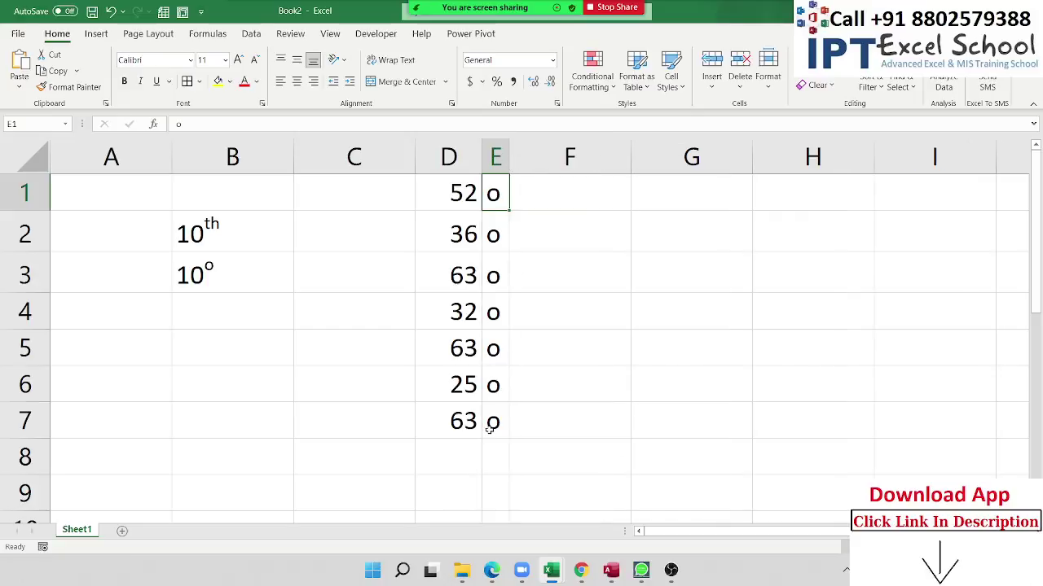
pyautogui.moveTo(493, 422); pyautogui.dragTo(488, 193)
# Make the o's in E1:E7 superscript
pyautogui.rightClick(490, 193)
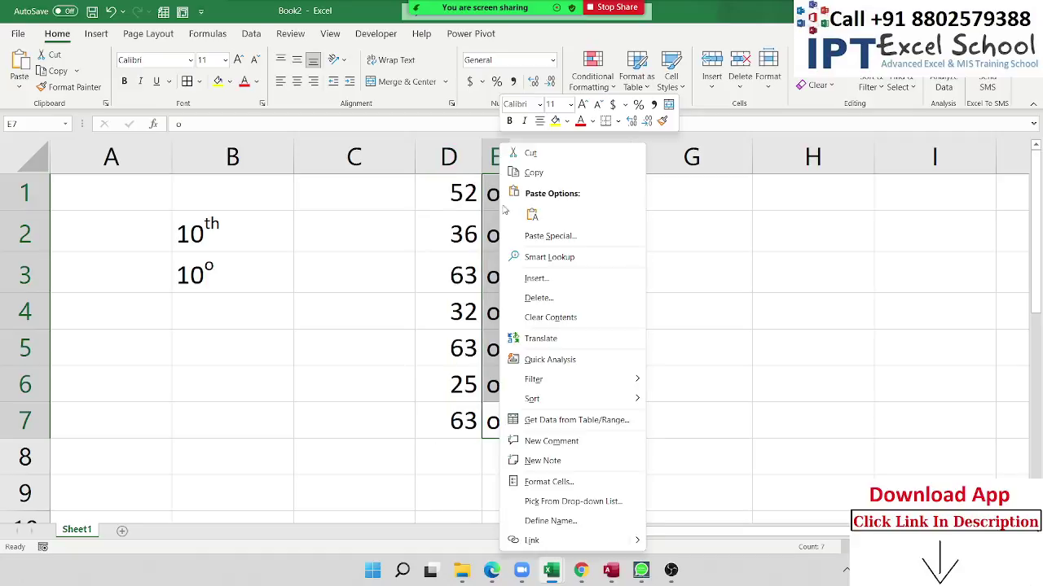
pyautogui.click(558, 478)
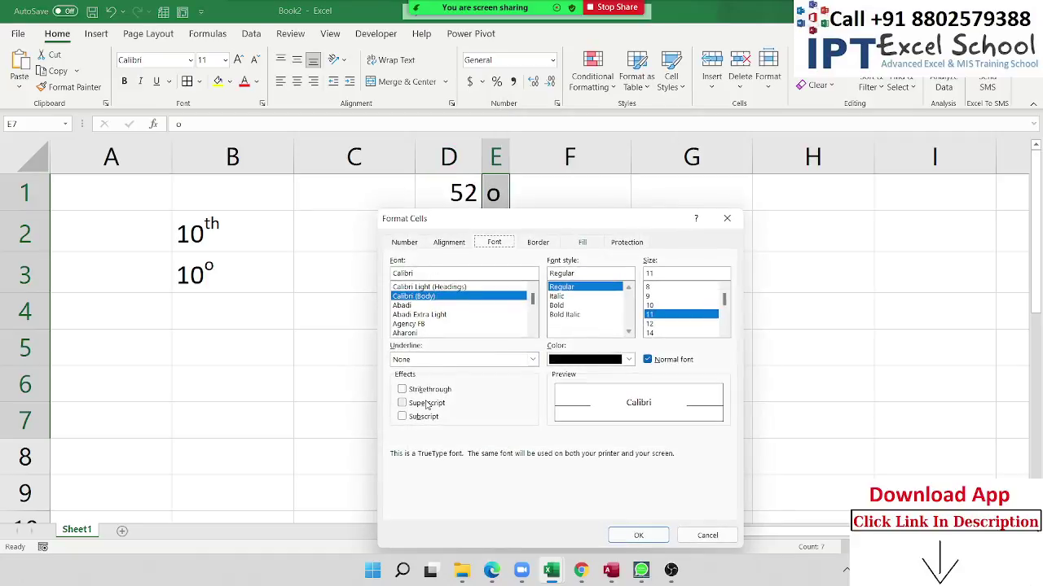
pyautogui.click(402, 402)
pyautogui.click(638, 536)
pyautogui.click(610, 400)
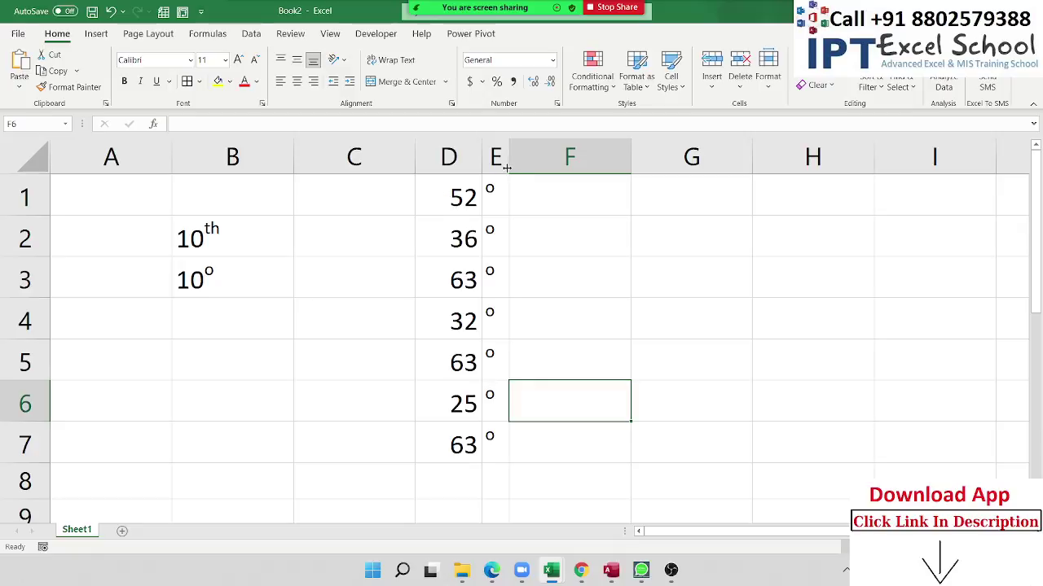
# Narrow column E further and top-align the o's
pyautogui.moveTo(508, 169); pyautogui.dragTo(496, 168)
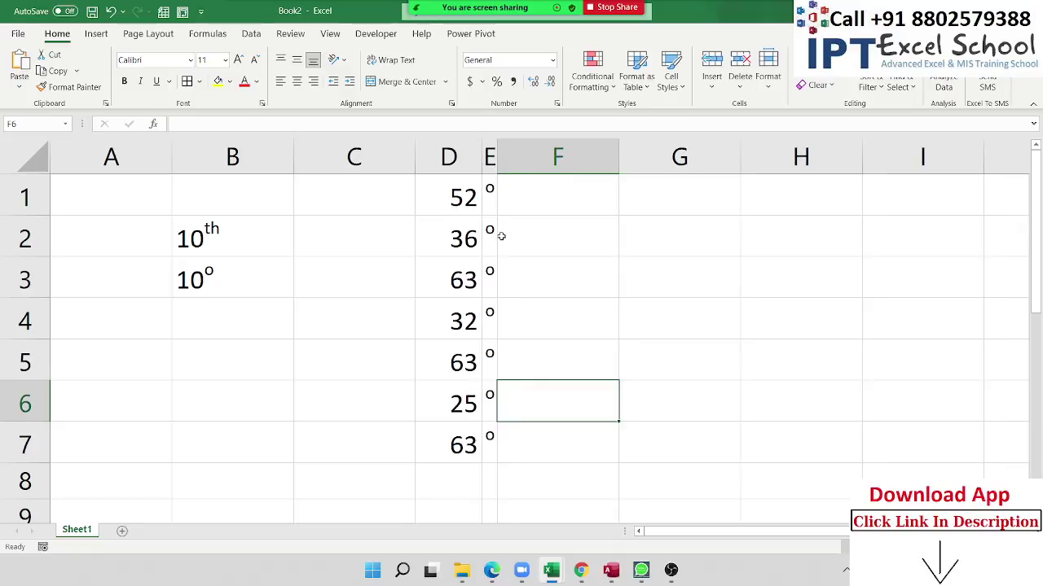
pyautogui.click(465, 194)
pyautogui.moveTo(465, 194)
pyautogui.mouseDown()
pyautogui.moveTo(485, 451)
pyautogui.moveTo(489, 194)
pyautogui.mouseUp()
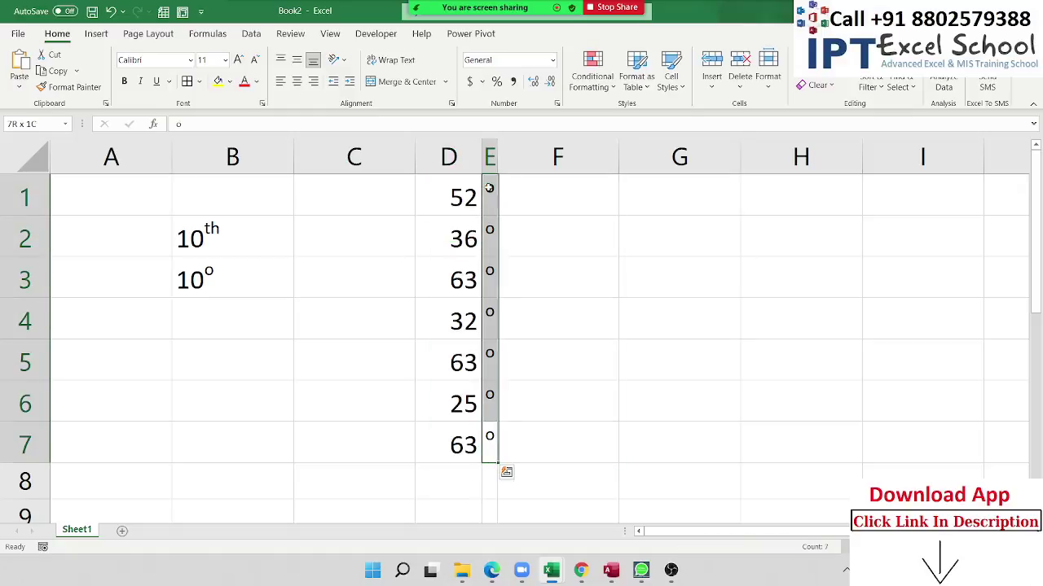
pyautogui.click(280, 60)
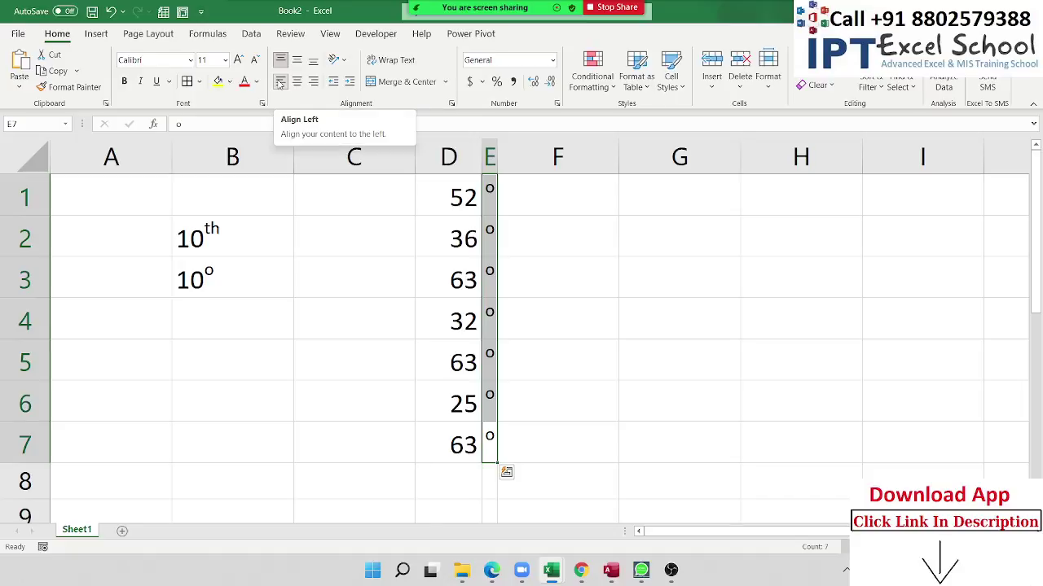
# Give D1:E7 top, bottom, left, right and inside horizontal and vertical borders
pyautogui.click(668, 318)
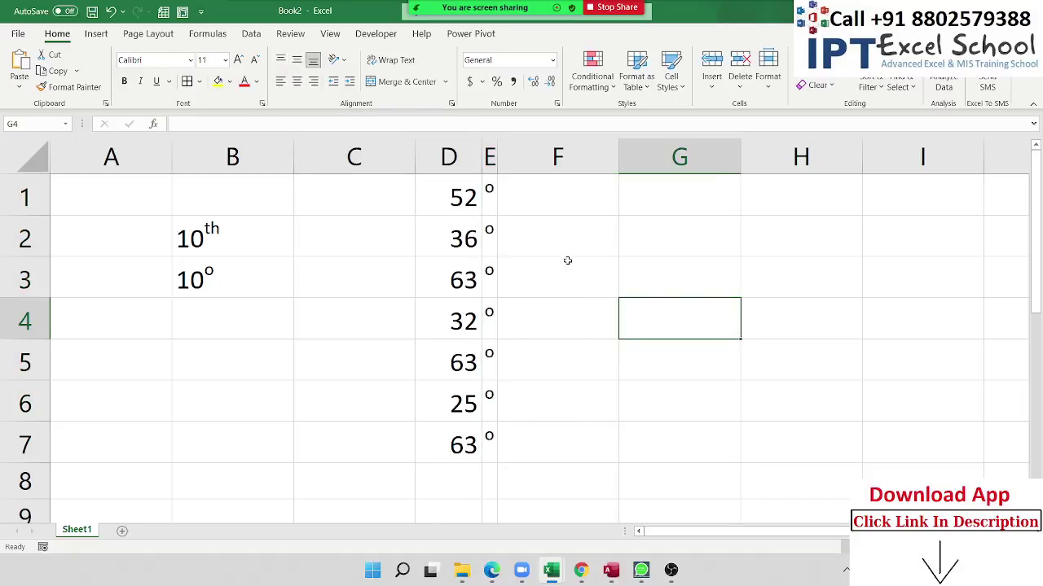
pyautogui.moveTo(448, 198); pyautogui.dragTo(493, 438)
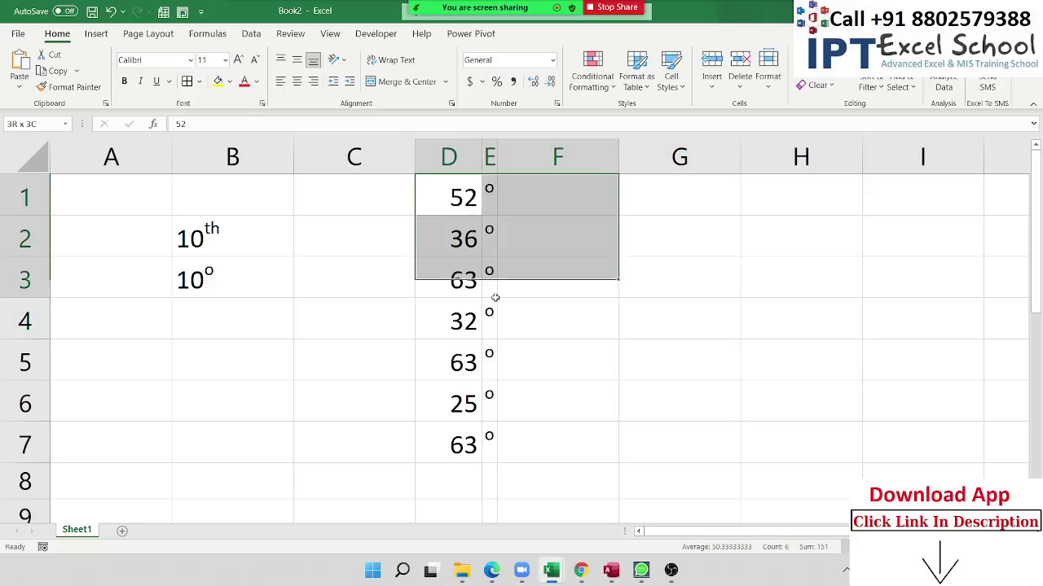
pyautogui.rightClick(493, 437)
pyautogui.click(550, 371)
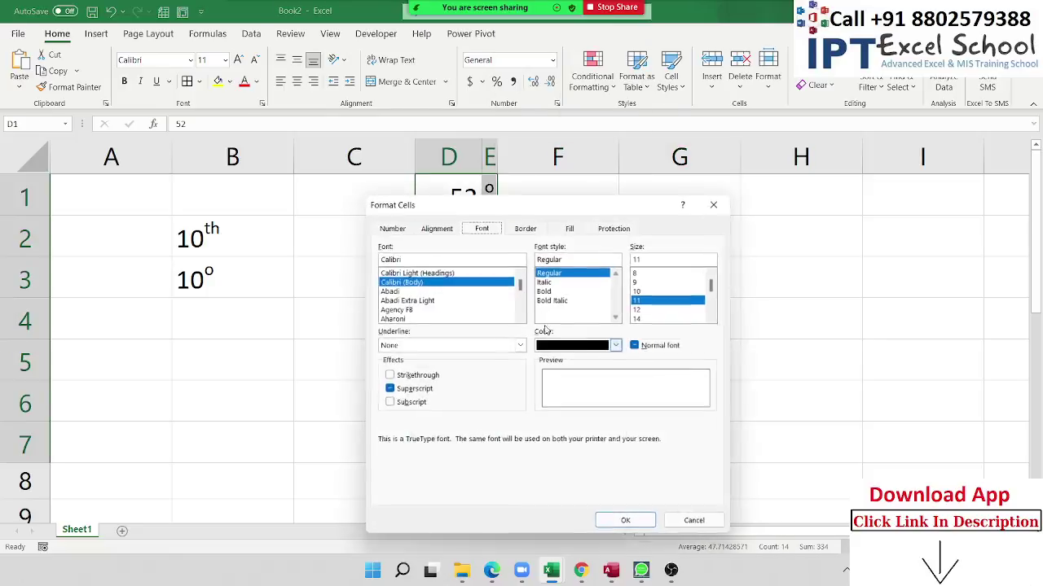
pyautogui.click(524, 228)
pyautogui.moveTo(543, 205)
pyautogui.mouseDown()
pyautogui.moveTo(698, 150)
pyautogui.moveTo(711, 123)
pyautogui.mouseUp()
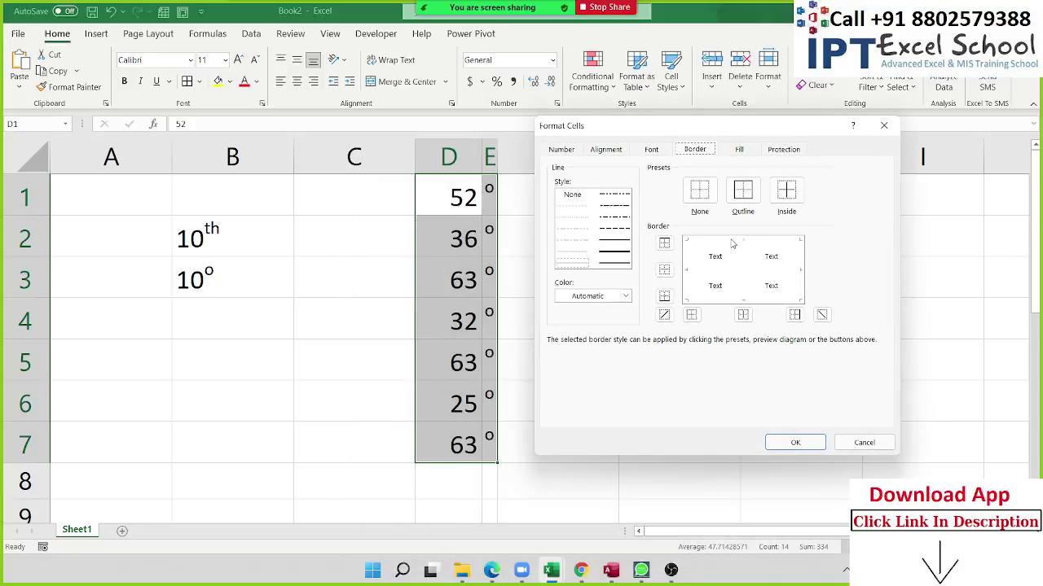
pyautogui.click(731, 241)
pyautogui.click(731, 301)
pyautogui.click(698, 267)
pyautogui.click(697, 267)
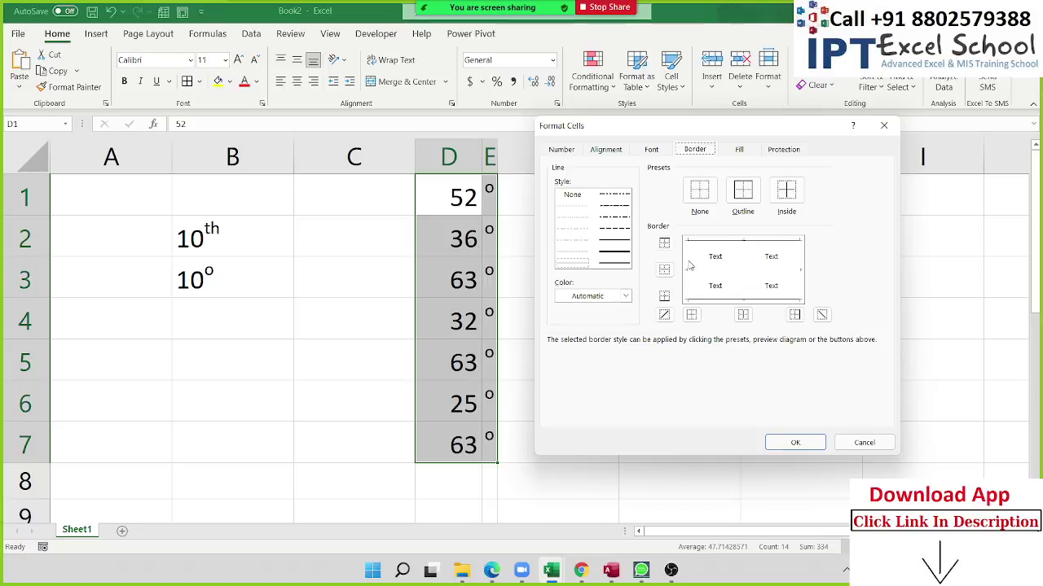
pyautogui.click(692, 267)
pyautogui.click(798, 271)
pyautogui.click(751, 275)
pyautogui.click(747, 266)
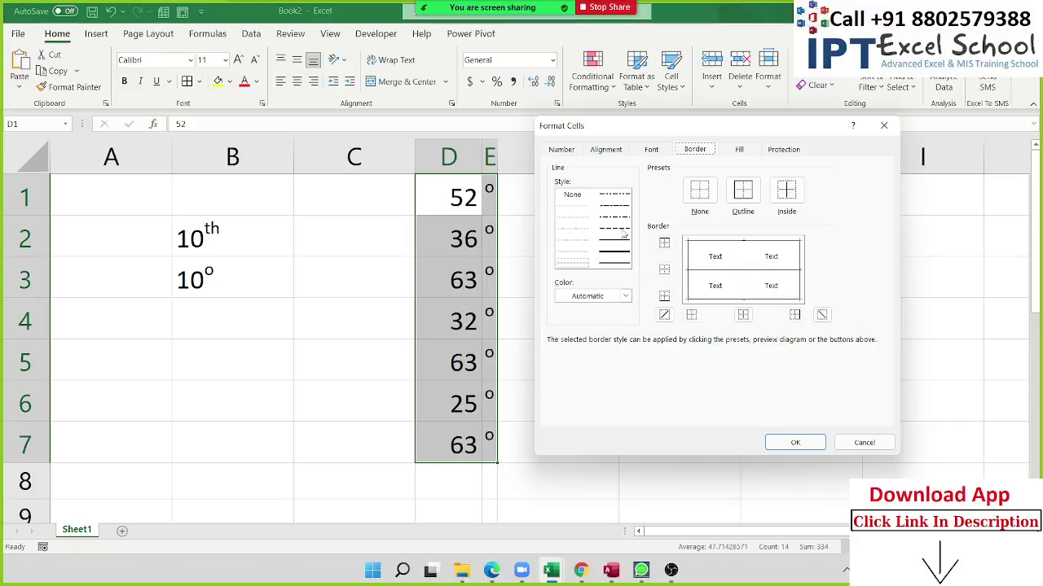
pyautogui.click(795, 442)
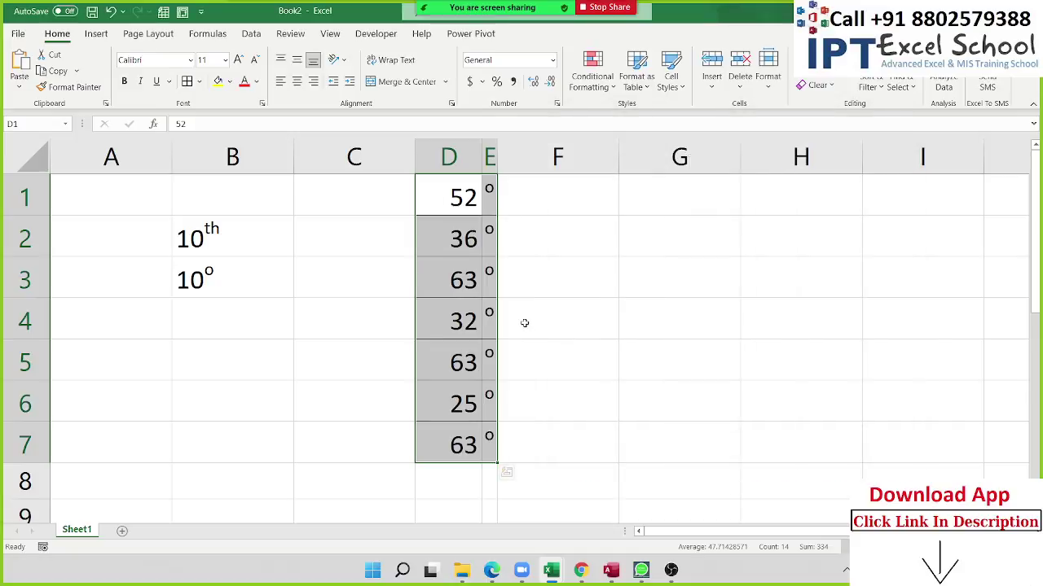
# Fill D1:E7 with white
pyautogui.click(230, 81)
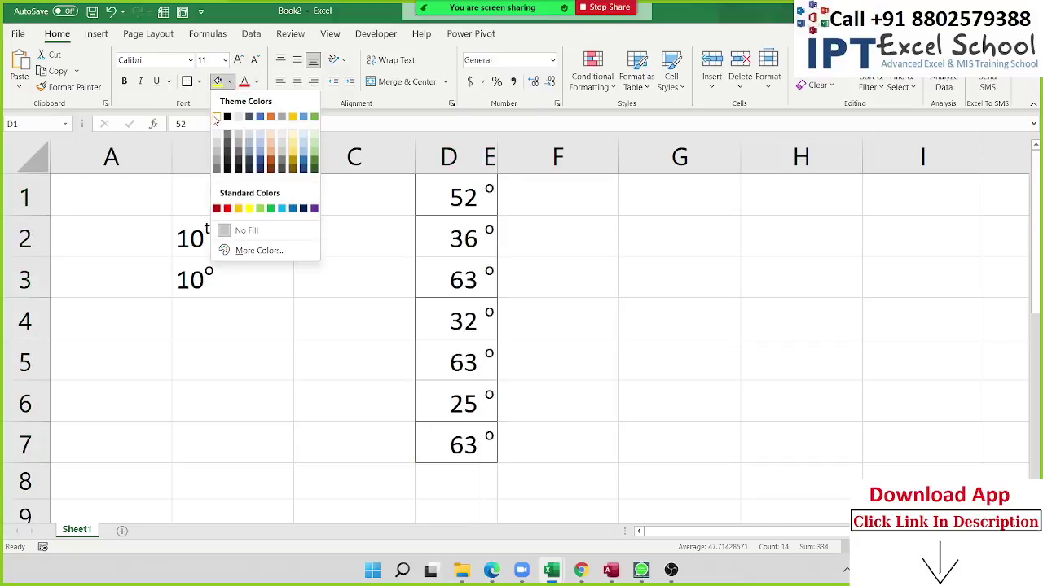
pyautogui.click(215, 119)
pyautogui.click(625, 325)
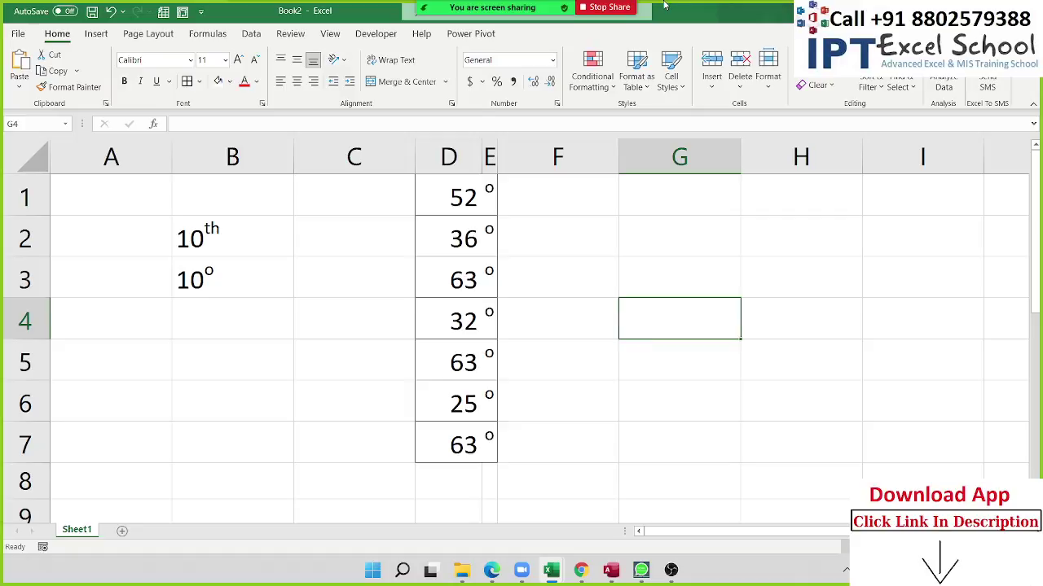
# Close Zoom's participants list and review the values in column D
pyautogui.click(456, 13)
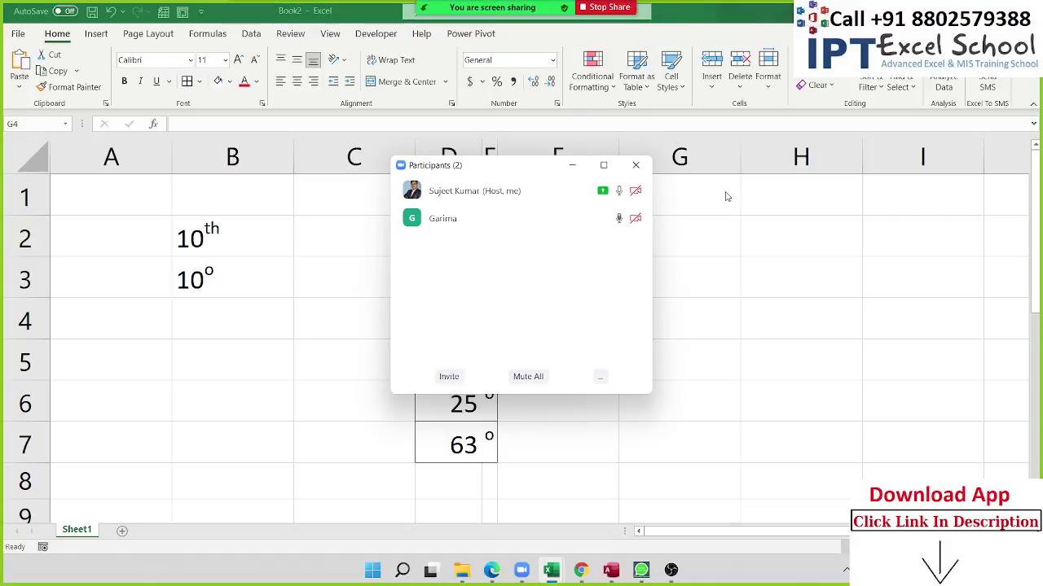
pyautogui.click(636, 165)
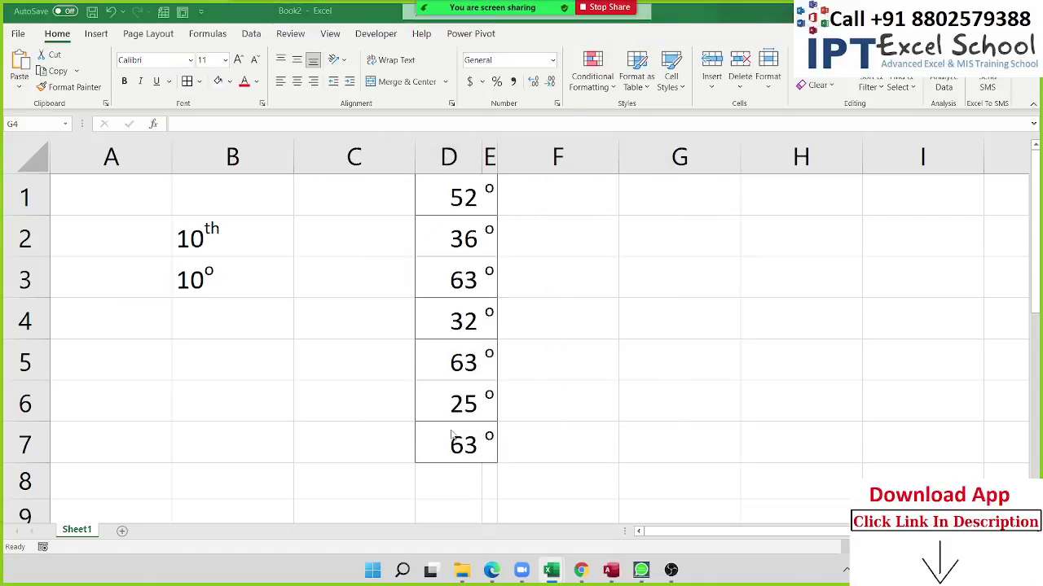
pyautogui.moveTo(468, 429)
pyautogui.mouseDown()
pyautogui.moveTo(444, 230)
pyautogui.moveTo(478, 198)
pyautogui.moveTo(488, 206)
pyautogui.mouseUp()
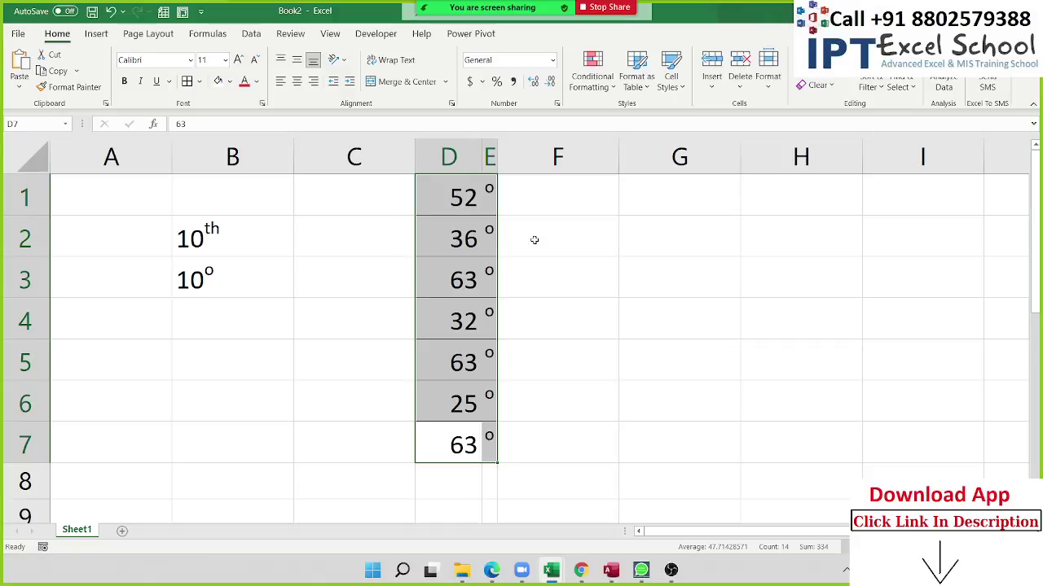
pyautogui.click(607, 265)
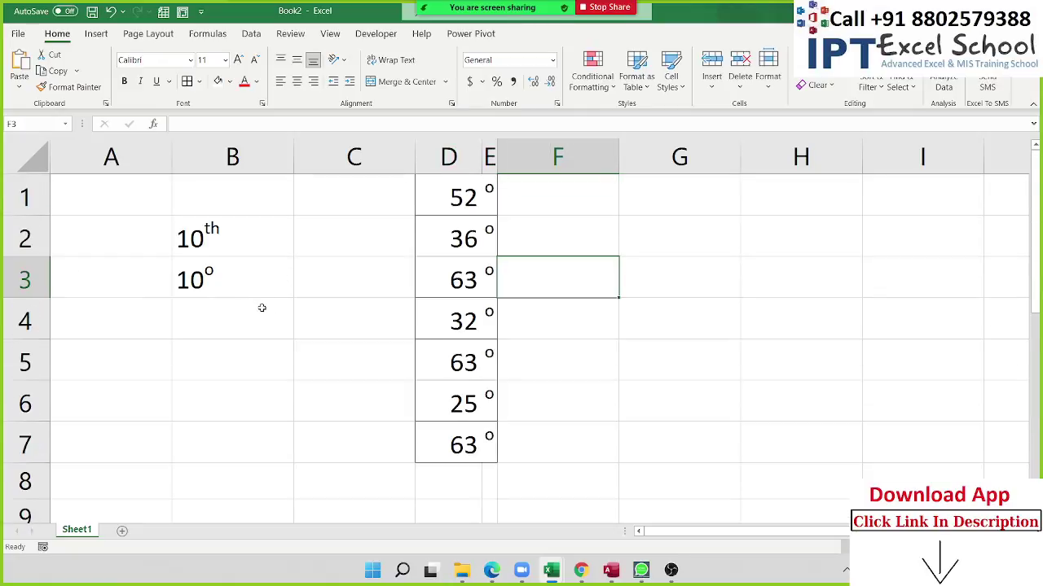
# Narrow column B and enter 52, 36 and 32 into B14:B16
pyautogui.scroll(-4, 260, 304)
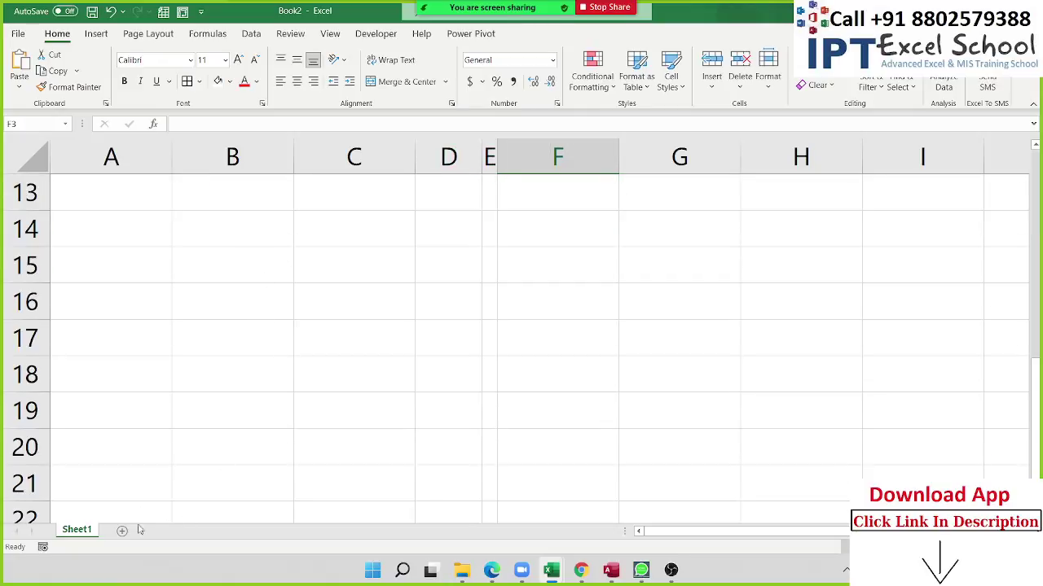
pyautogui.moveTo(291, 160); pyautogui.dragTo(216, 160)
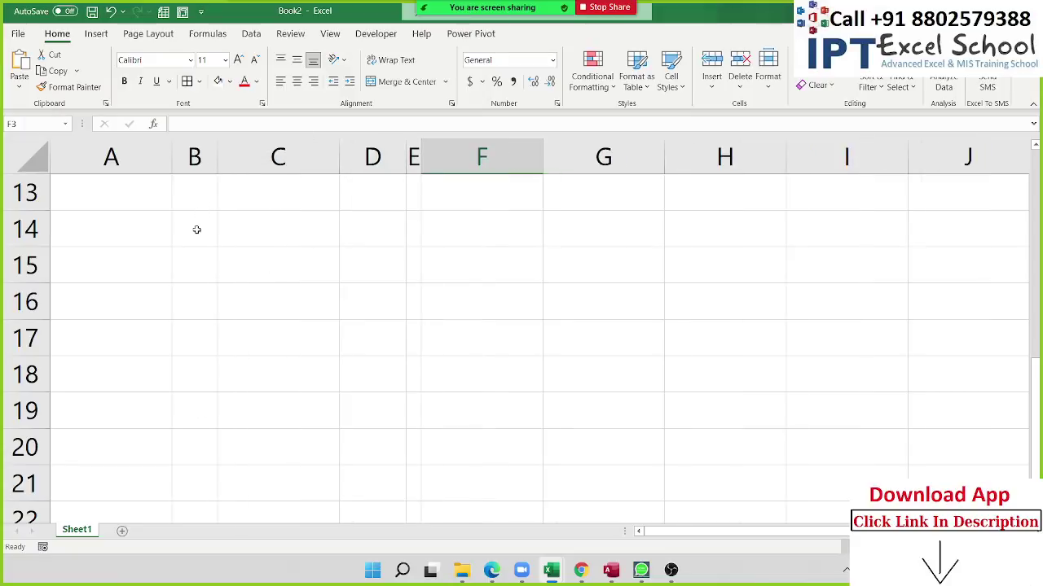
pyautogui.click(197, 230)
pyautogui.write('52')
pyautogui.press('Return')
pyautogui.write('3')
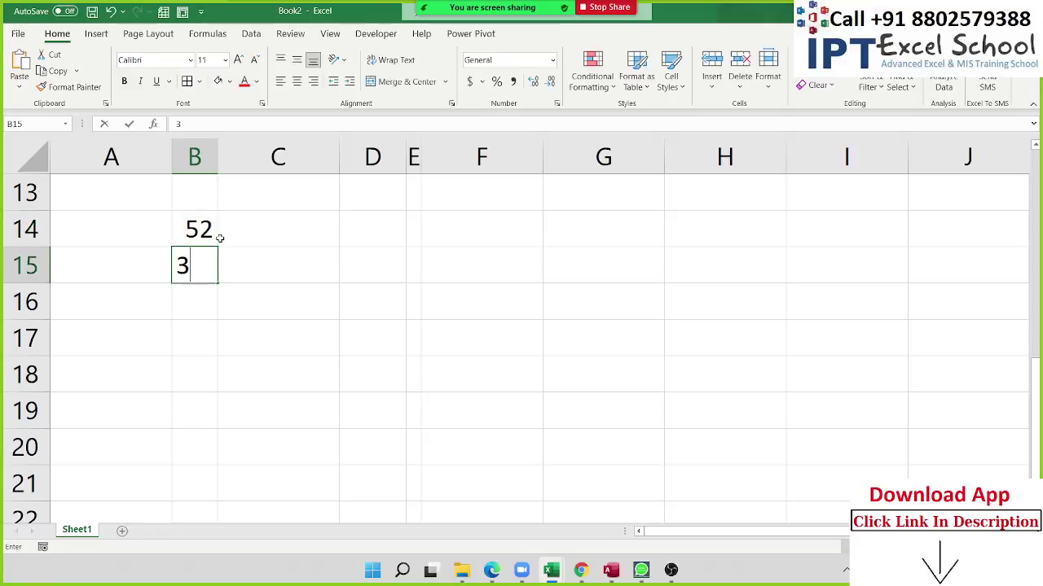
pyautogui.write('6')
pyautogui.press('Return')
pyautogui.write('32')
pyautogui.press('Return')
# Enter 25, 63, 25, 65 and 36 into B17:B21
pyautogui.write('25')
pyautogui.press('Return')
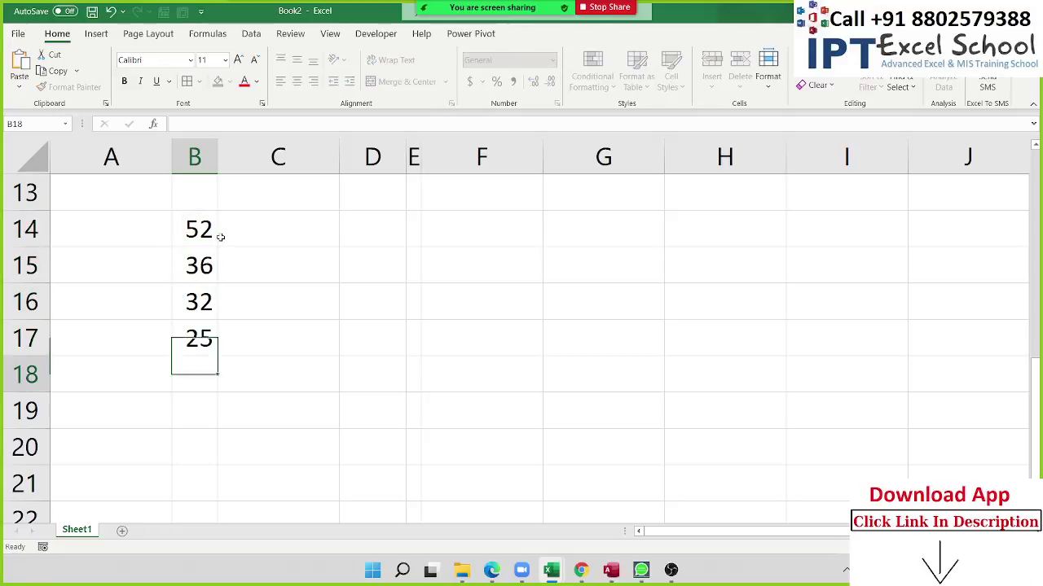
pyautogui.write('63')
pyautogui.press('Return')
pyautogui.write('25')
pyautogui.press('Return')
pyautogui.write('65')
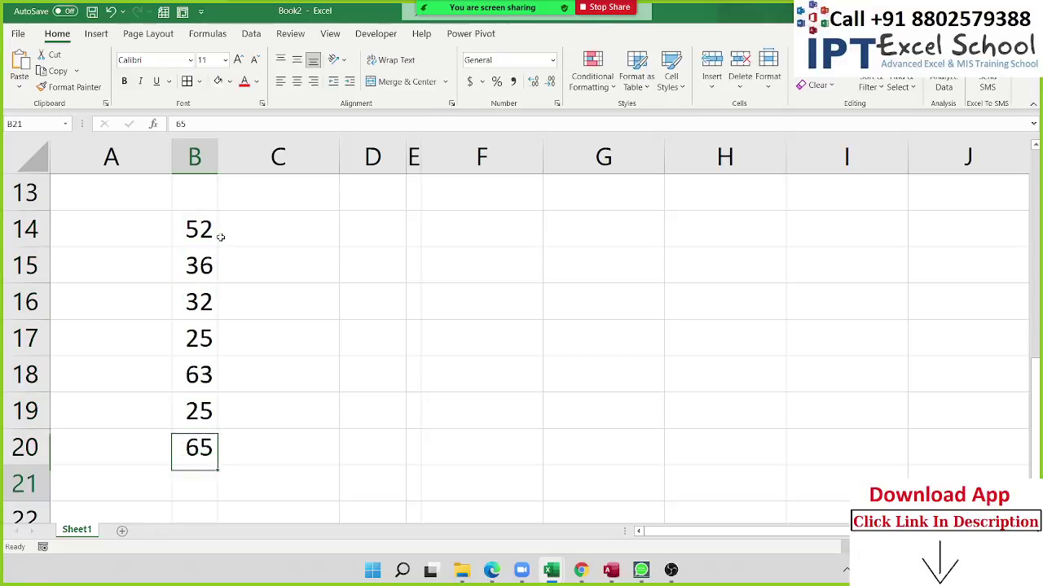
pyautogui.press('Return')
pyautogui.write('36')
pyautogui.press('Return')
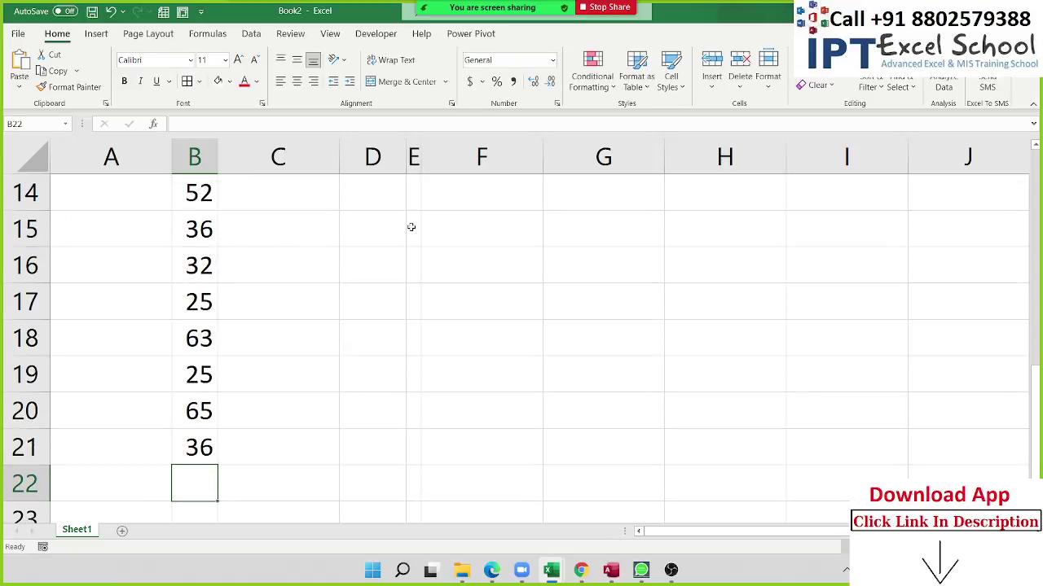
pyautogui.moveTo(488, 7)
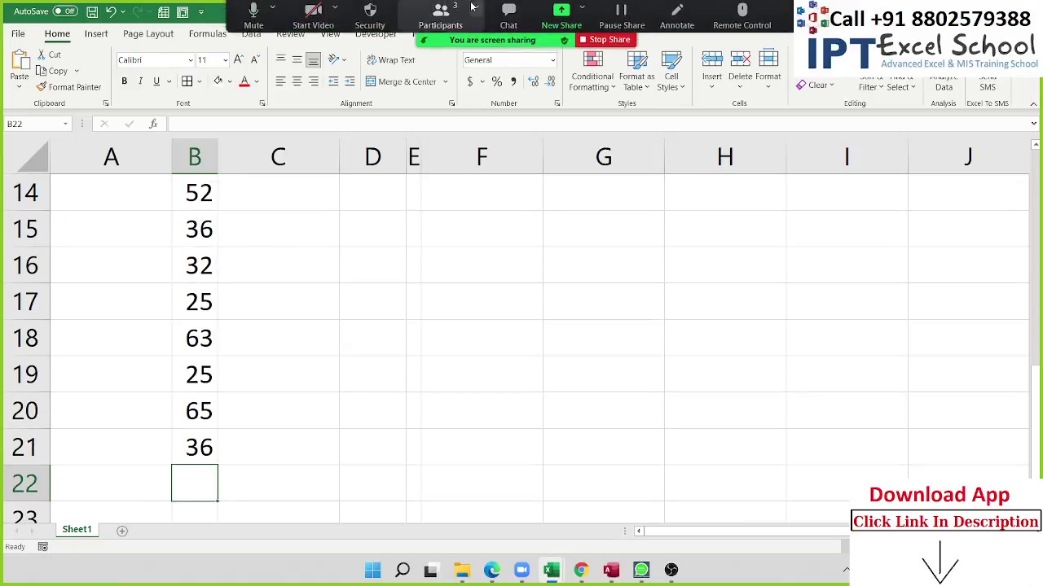
pyautogui.click(677, 16)
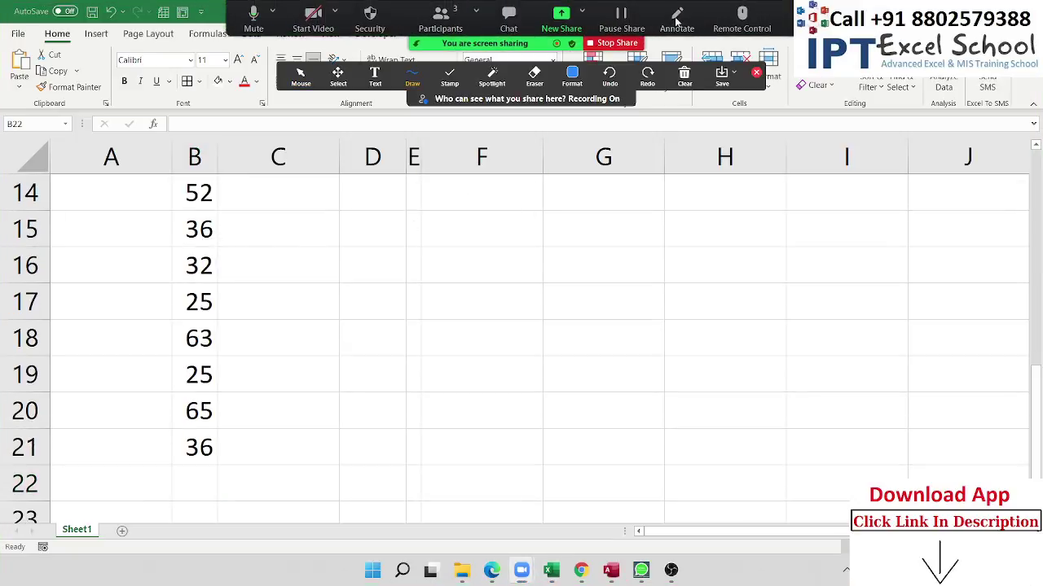
pyautogui.moveTo(176, 212)
pyautogui.mouseDown()
pyautogui.moveTo(209, 243)
pyautogui.moveTo(176, 236)
pyautogui.moveTo(210, 282)
pyautogui.moveTo(167, 282)
pyautogui.mouseUp()
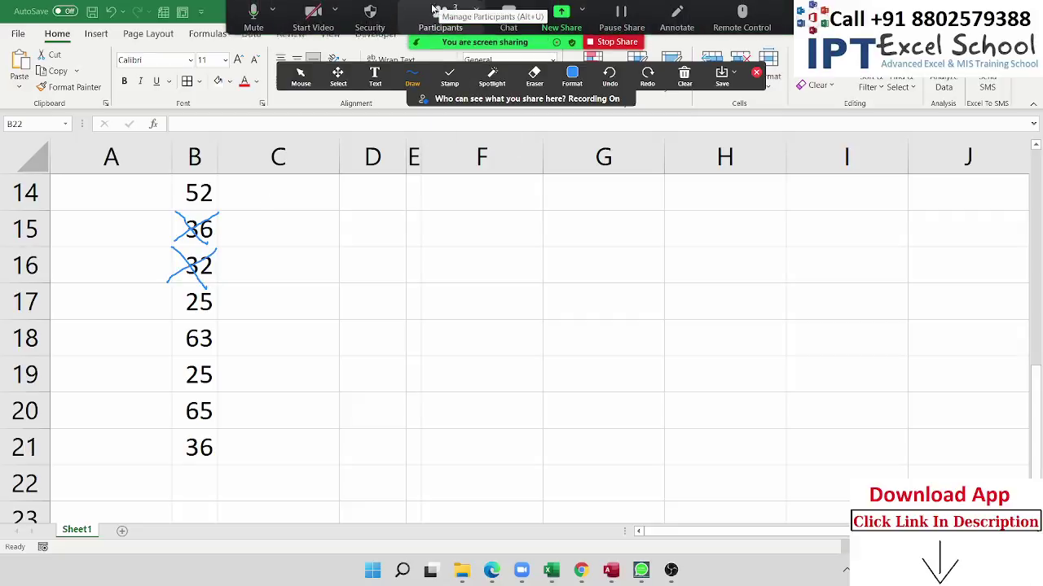
pyautogui.click(446, 17)
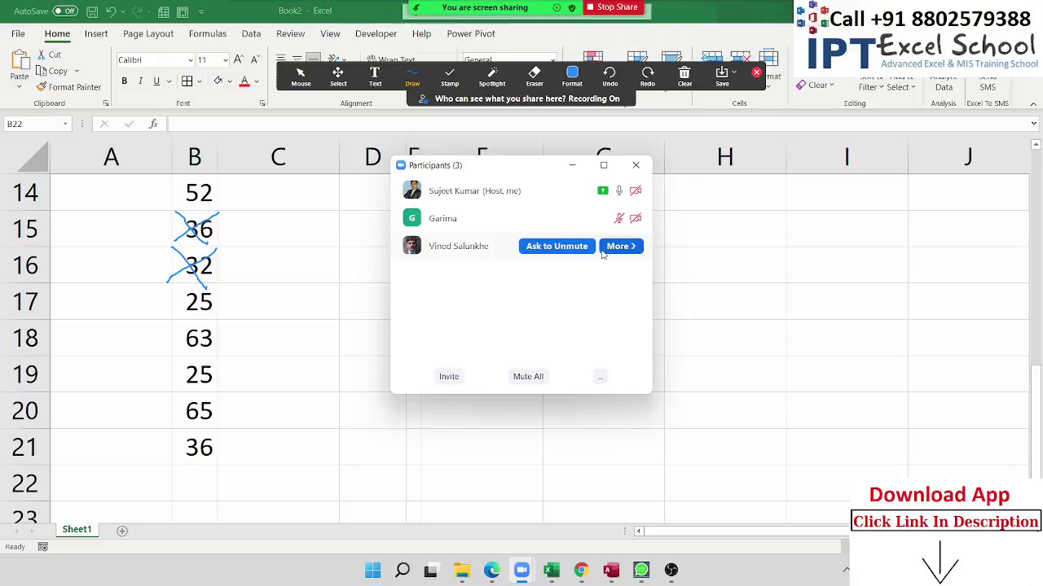
pyautogui.click(643, 166)
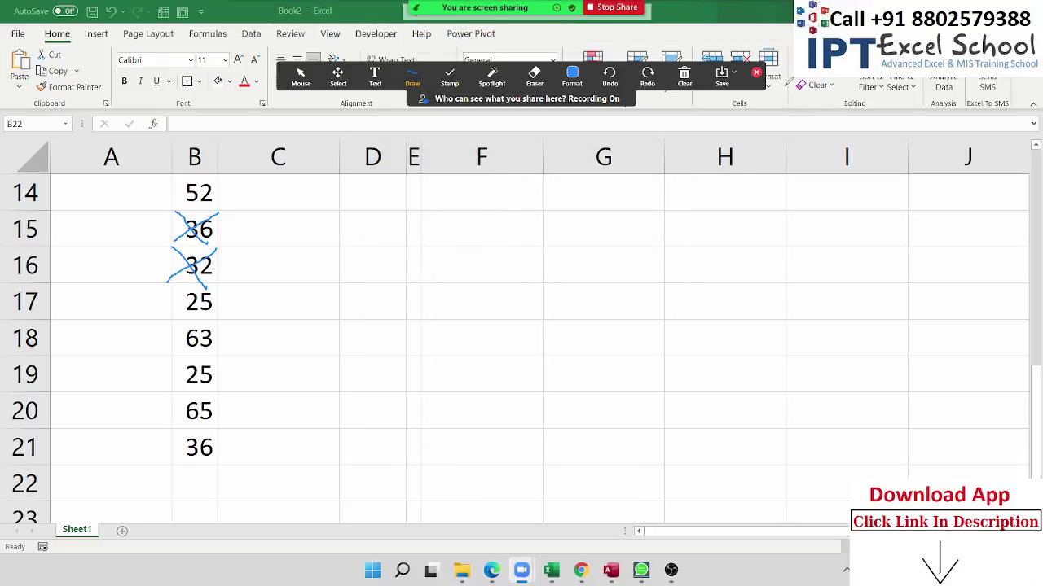
pyautogui.click(756, 74)
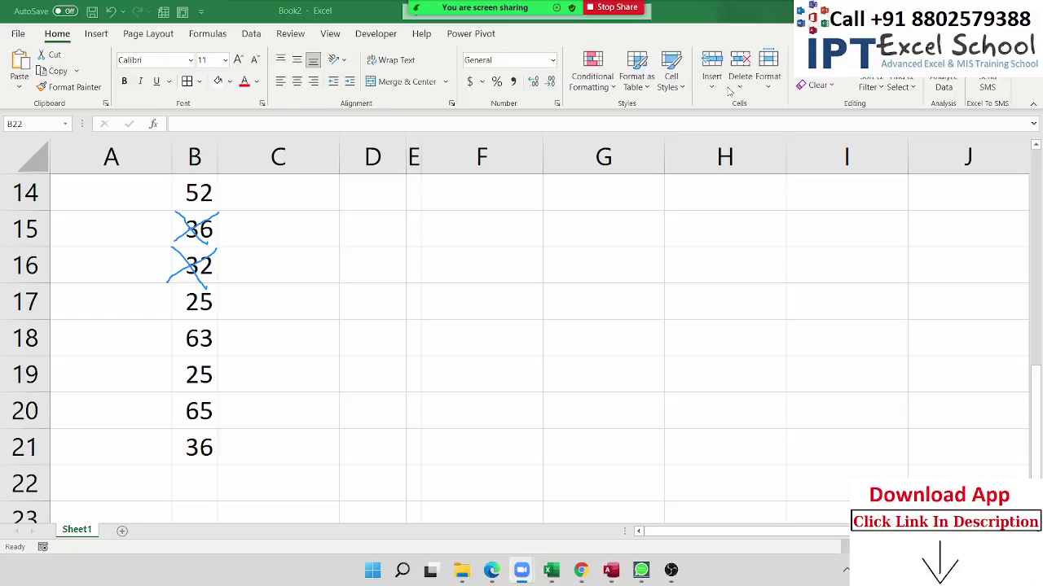
pyautogui.click(677, 21)
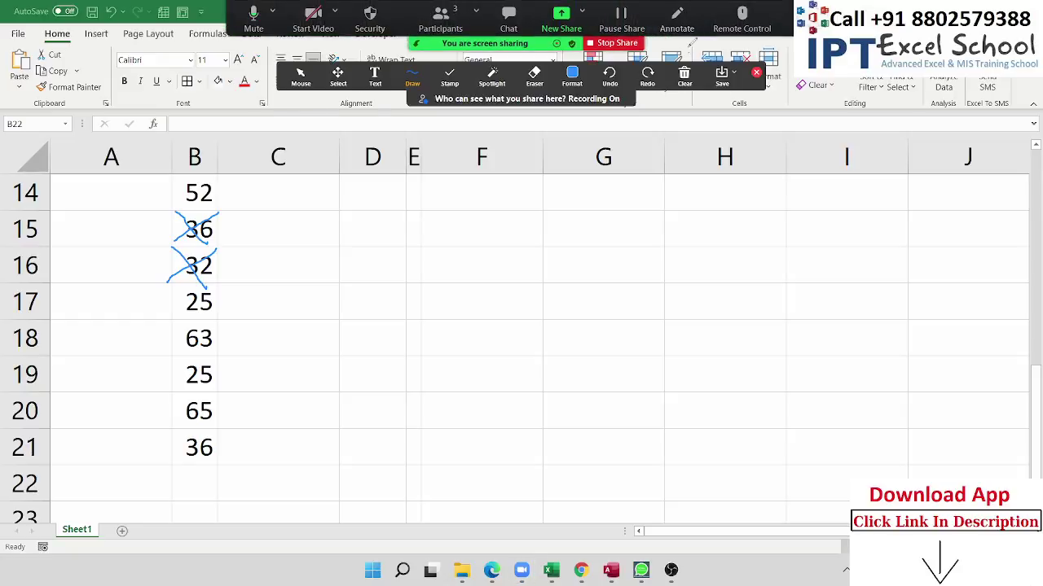
pyautogui.click(686, 78)
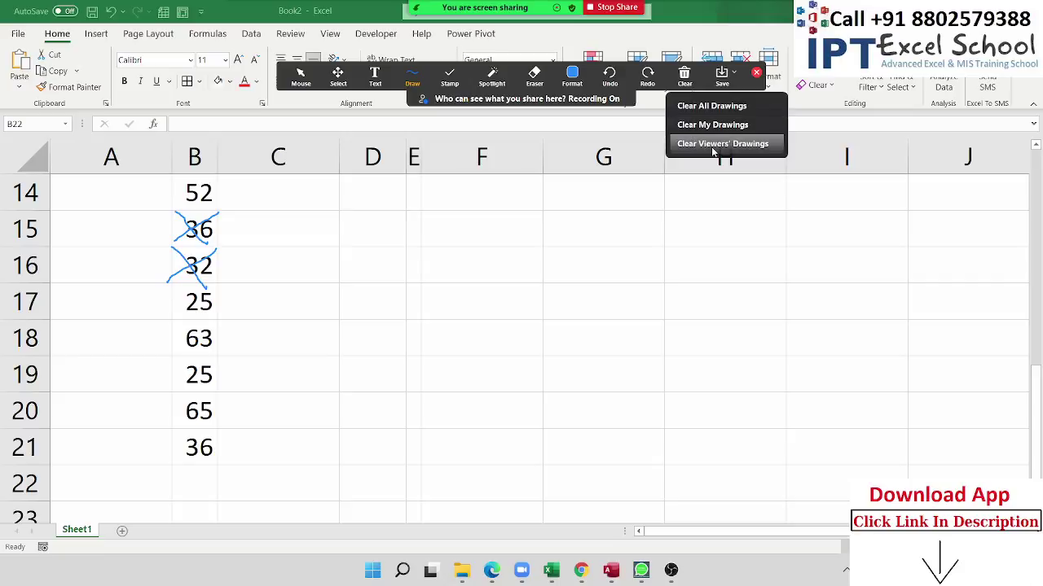
pyautogui.click(690, 127)
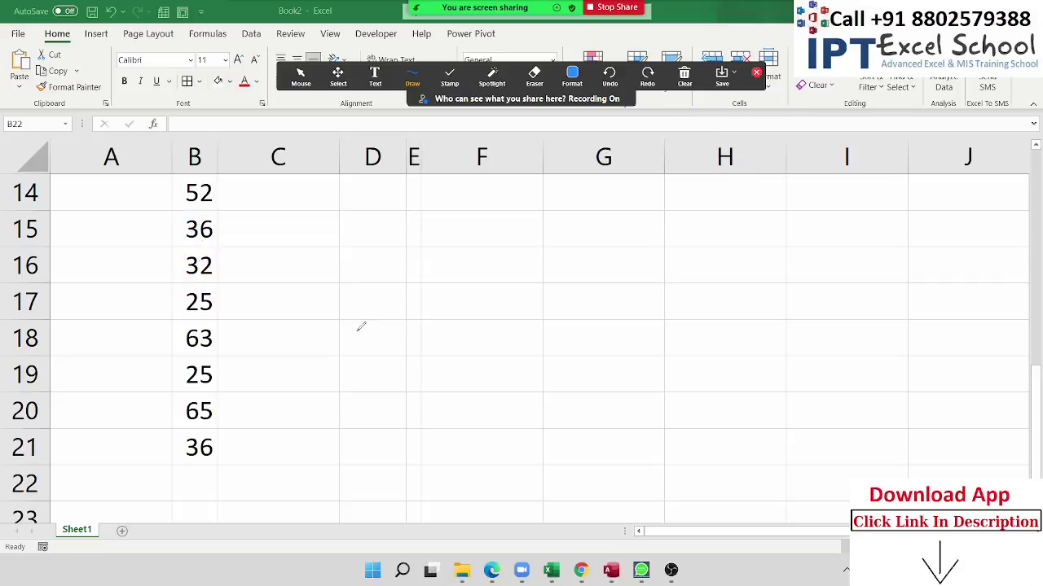
pyautogui.click(756, 73)
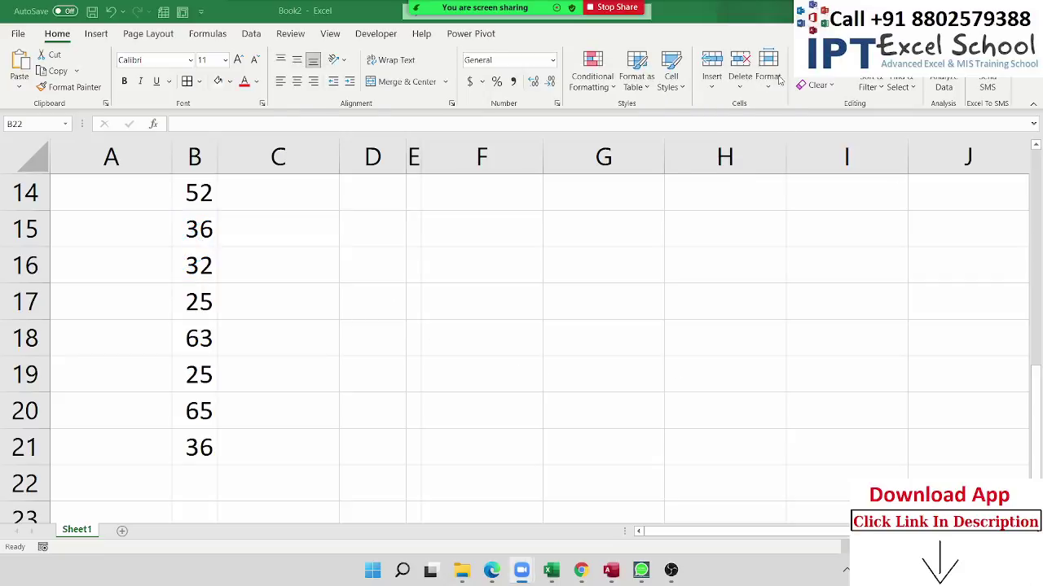
# Cross out B15's 36 with both diagonal borders in red
pyautogui.click(187, 239)
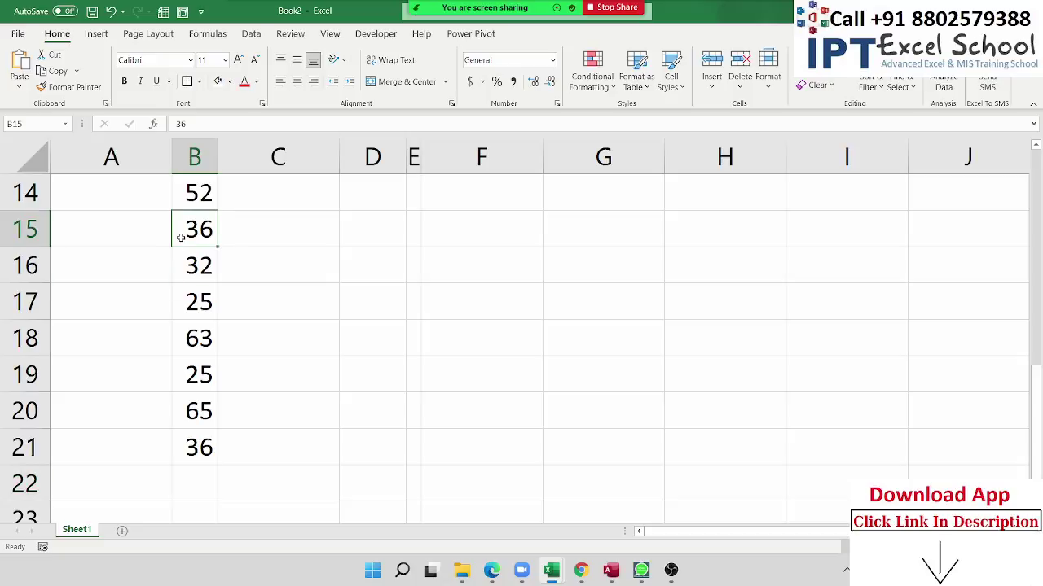
pyautogui.click(557, 103)
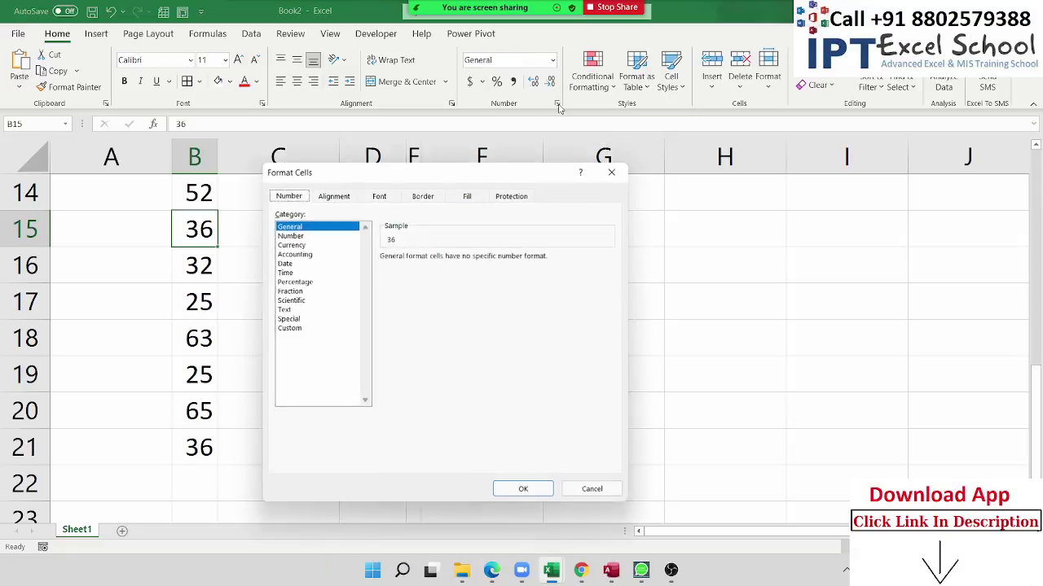
pyautogui.click(424, 196)
pyautogui.moveTo(443, 173); pyautogui.dragTo(748, 140)
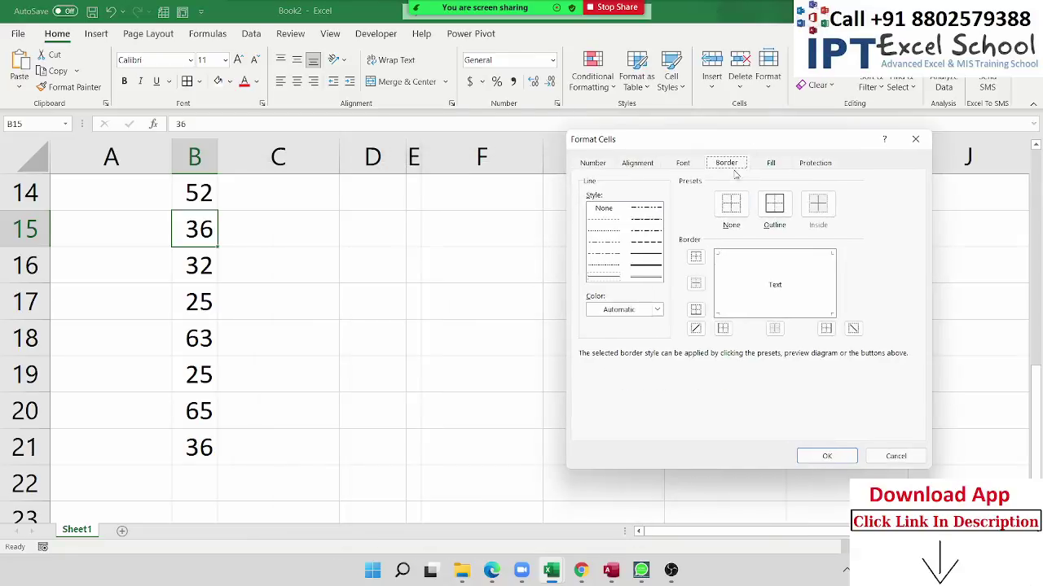
pyautogui.click(657, 309)
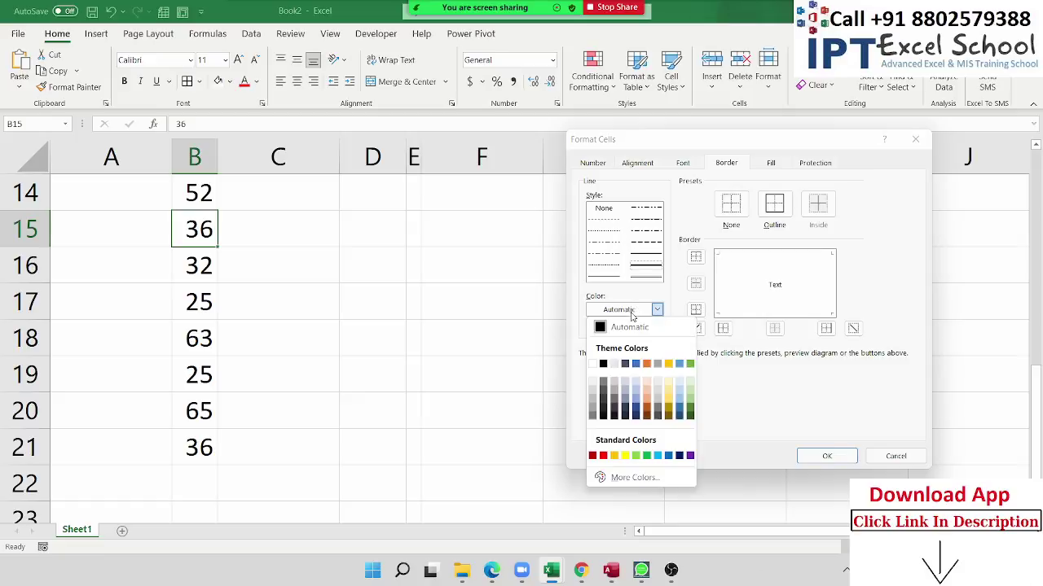
pyautogui.click(602, 455)
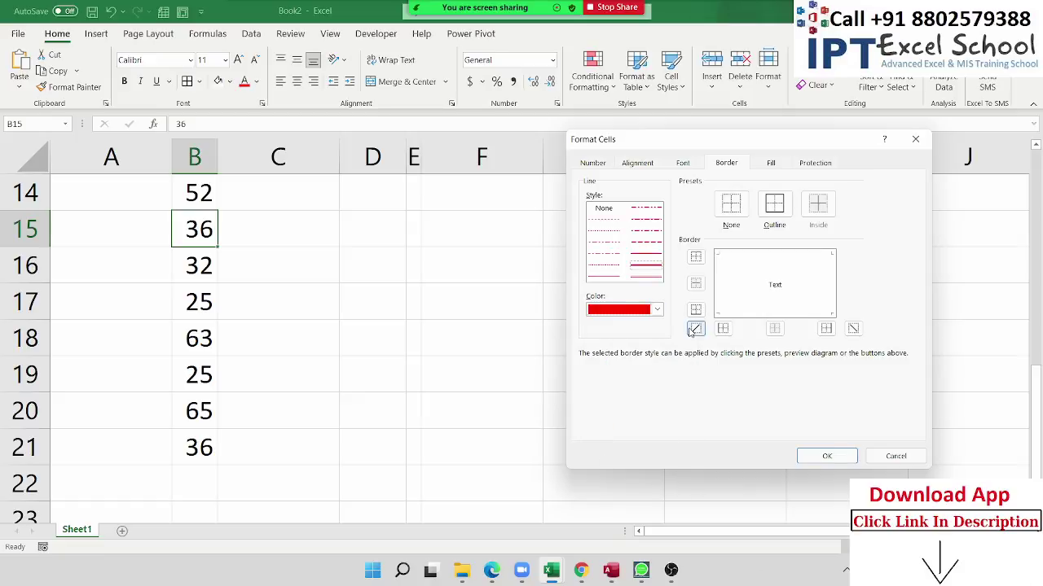
pyautogui.click(694, 329)
pyautogui.click(852, 329)
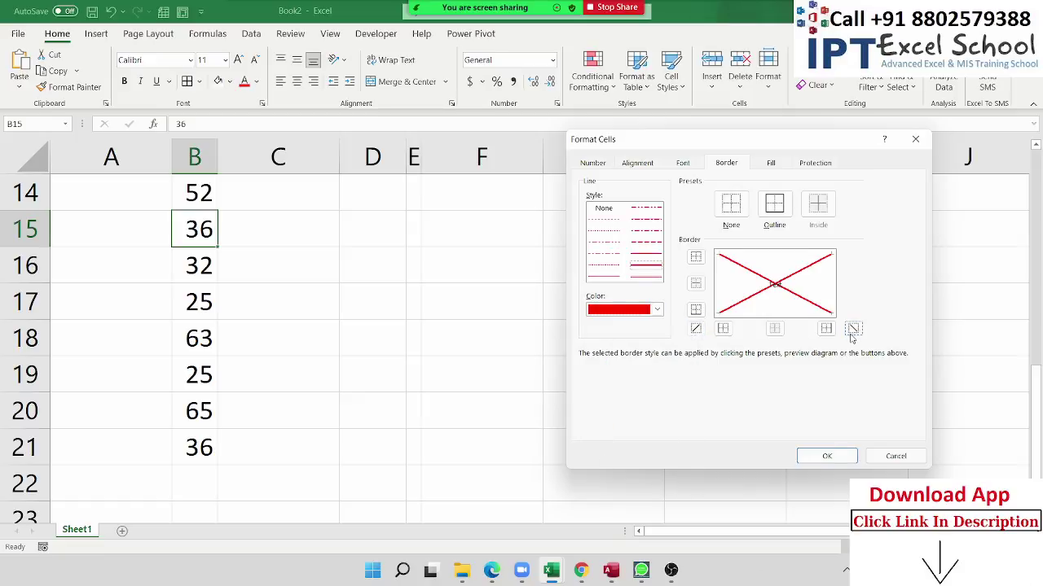
pyautogui.click(828, 456)
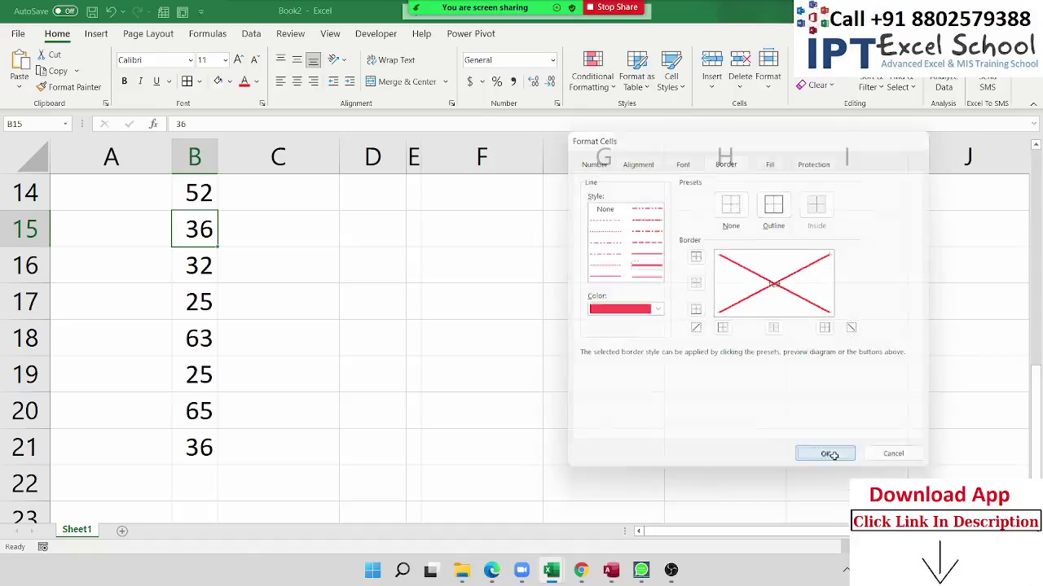
pyautogui.click(395, 305)
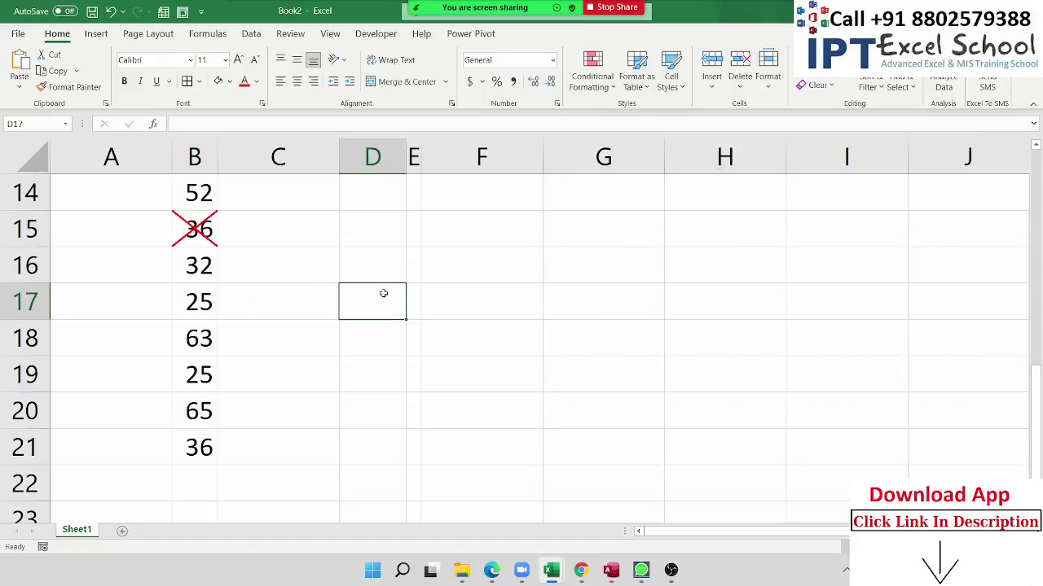
# Copy B15's red X onto B17 (25) and B20 (65) with Format Painter
pyautogui.click(190, 305)
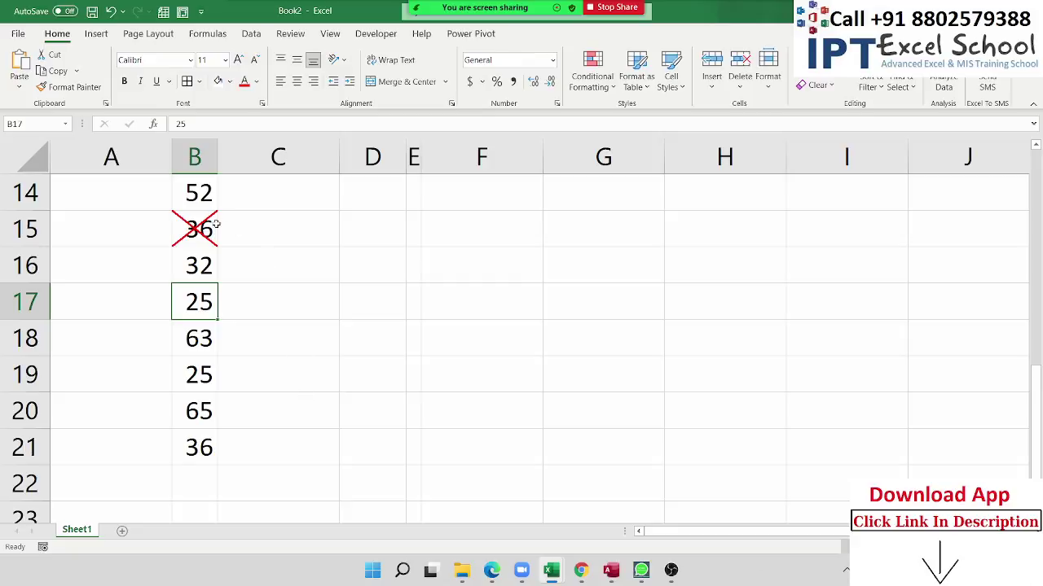
pyautogui.press('Up')
pyautogui.press('Up')
pyautogui.click(71, 92)
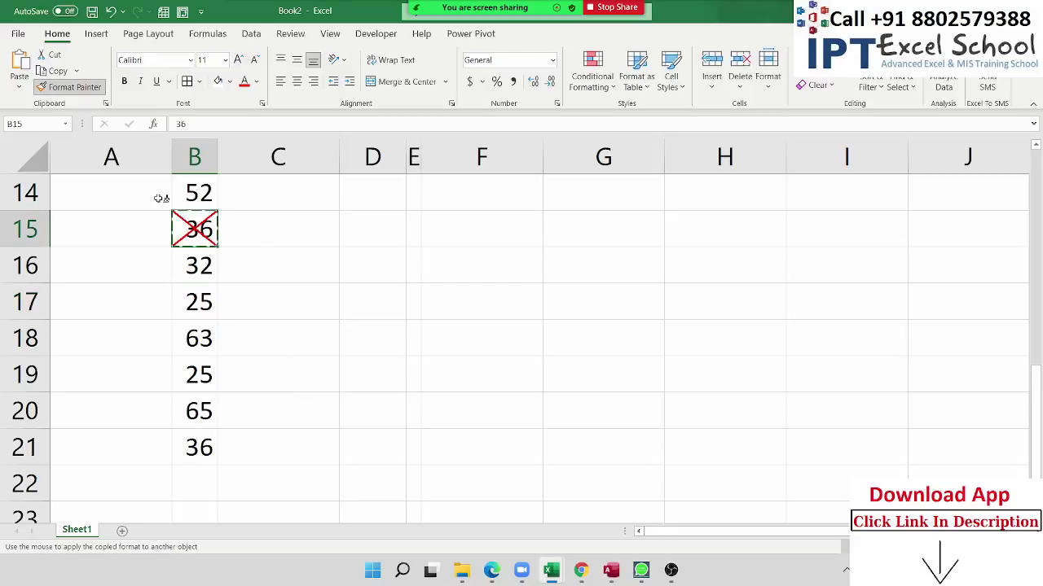
pyautogui.click(204, 301)
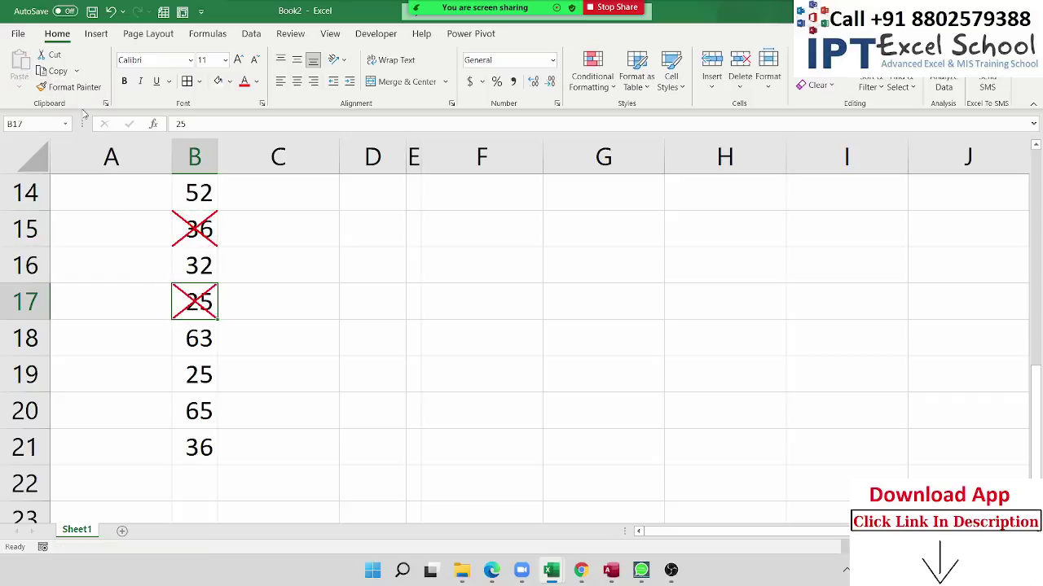
pyautogui.click(69, 87)
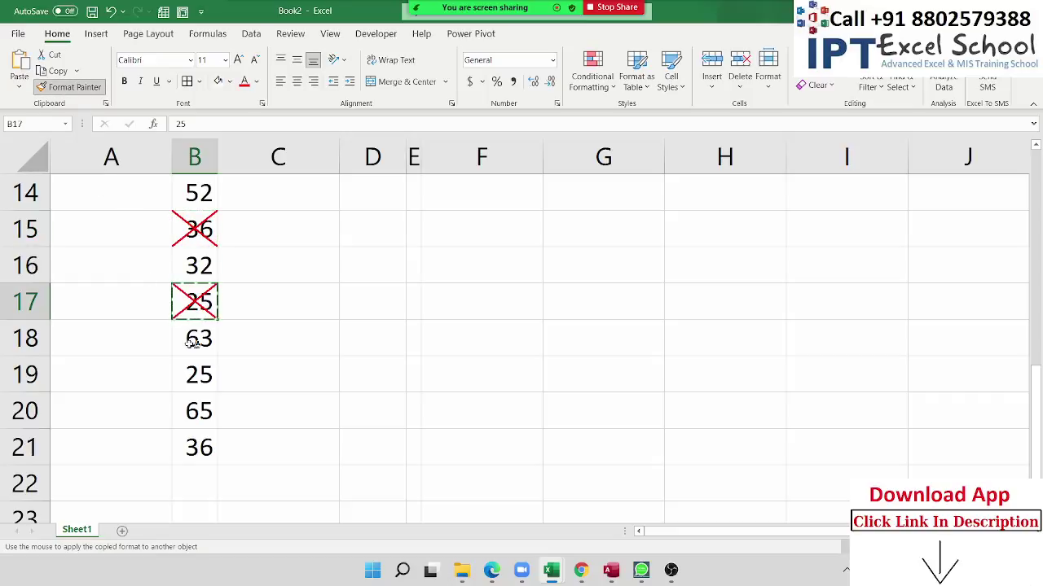
pyautogui.click(213, 414)
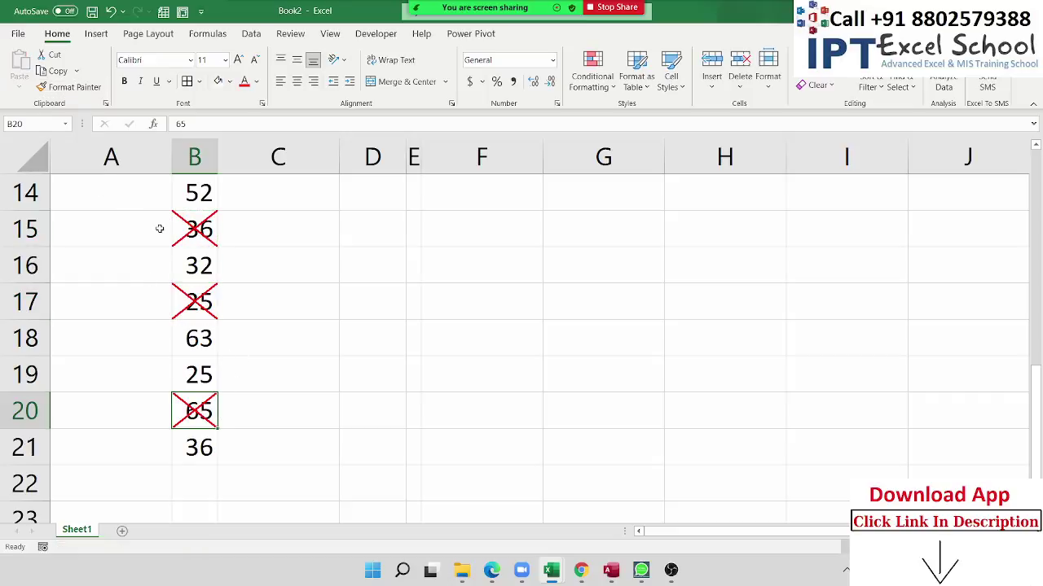
pyautogui.click(200, 262)
pyautogui.click(225, 377)
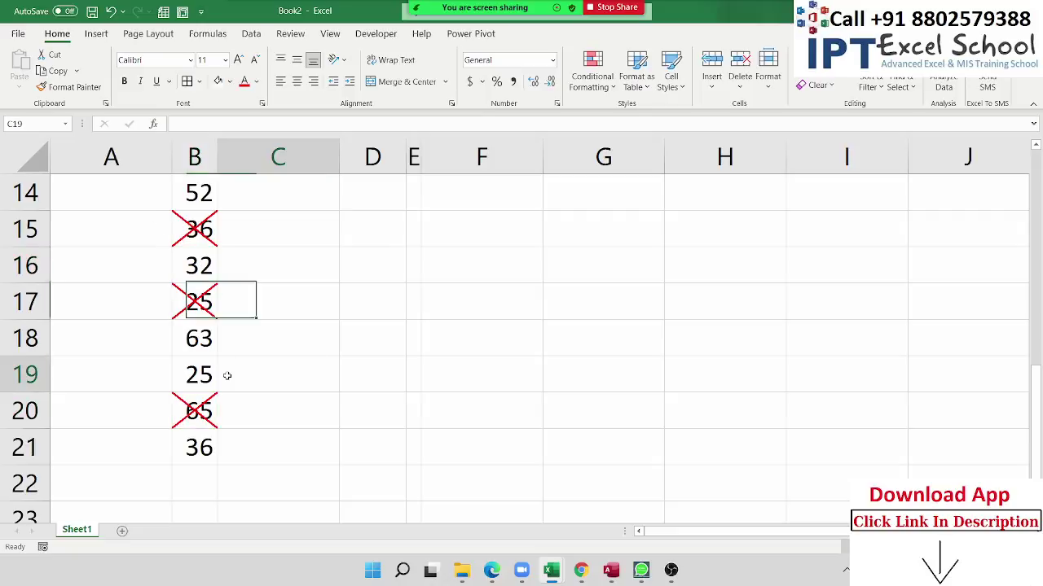
# Give B18's 63 a thick light green left border and rising diagonal
pyautogui.click(194, 344)
pyautogui.rightClick(193, 344)
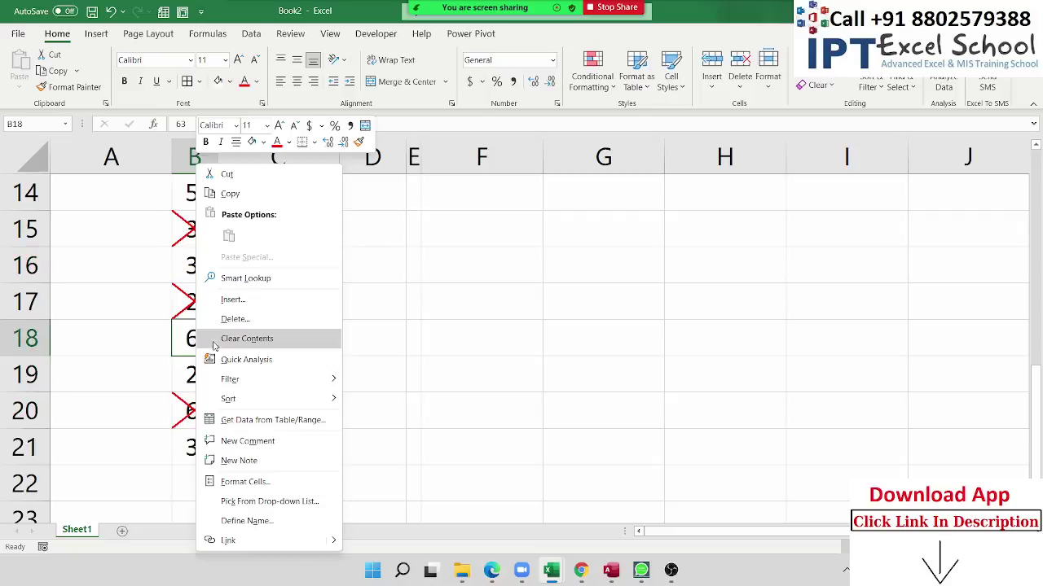
pyautogui.click(249, 482)
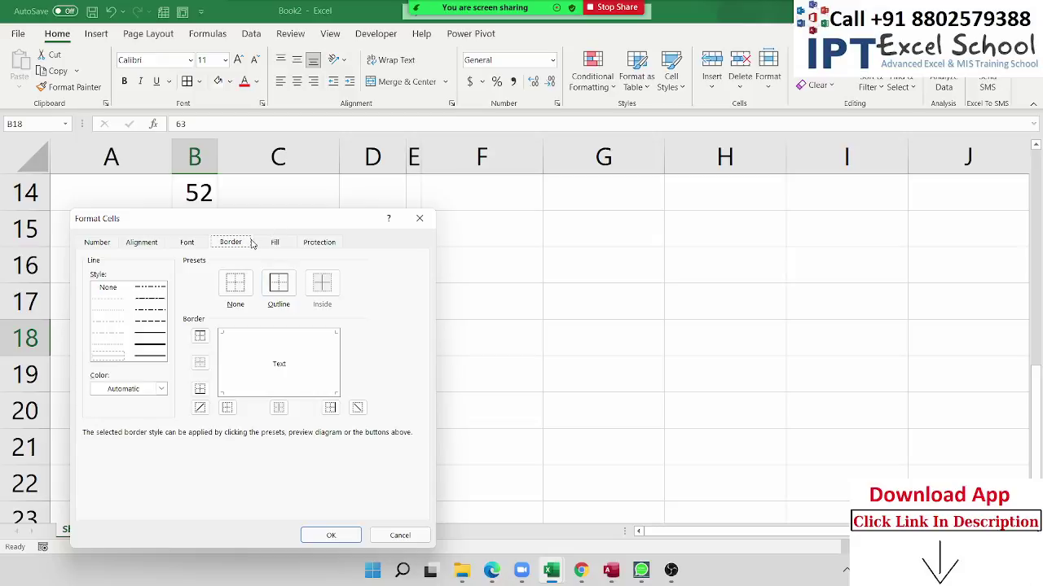
pyautogui.moveTo(314, 230); pyautogui.dragTo(694, 166)
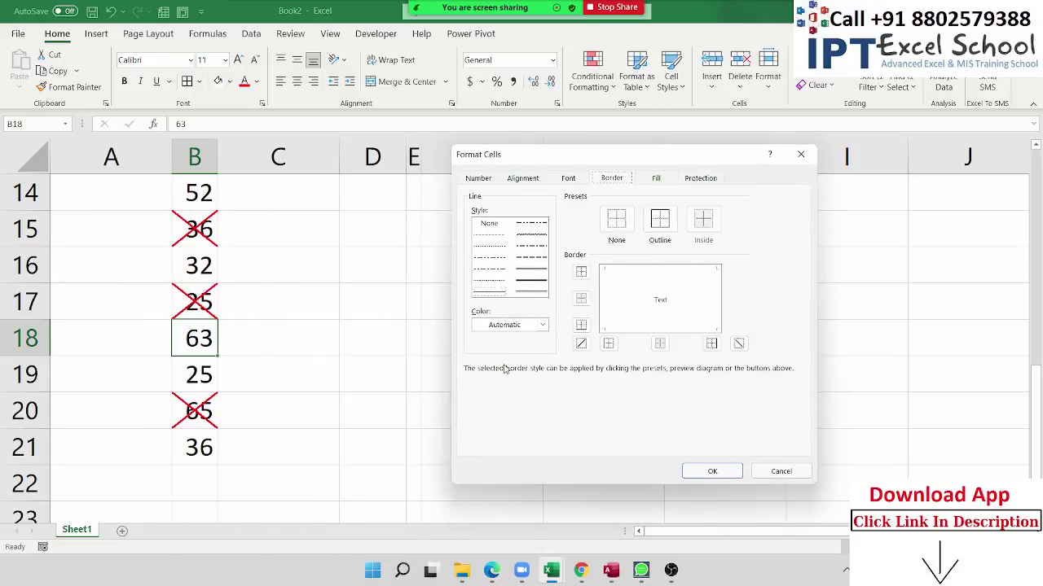
pyautogui.click(509, 327)
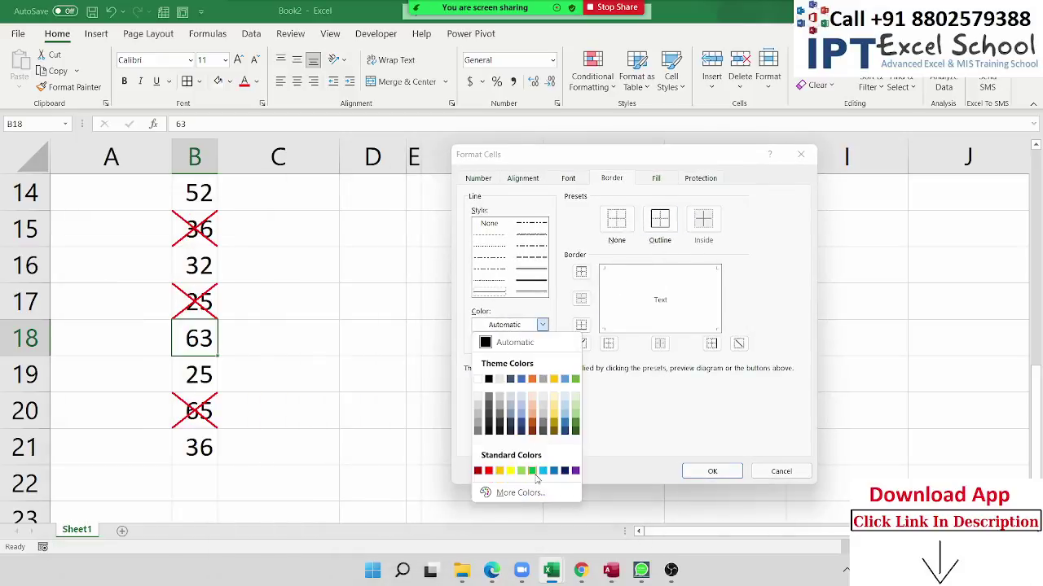
pyautogui.click(522, 471)
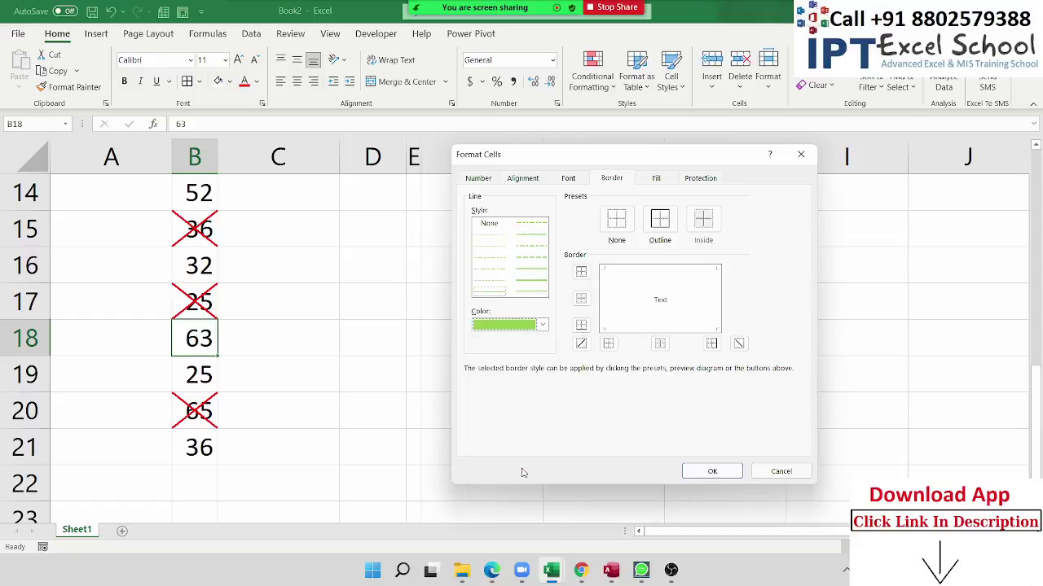
pyautogui.click(534, 283)
pyautogui.click(608, 343)
pyautogui.click(581, 343)
pyautogui.click(711, 471)
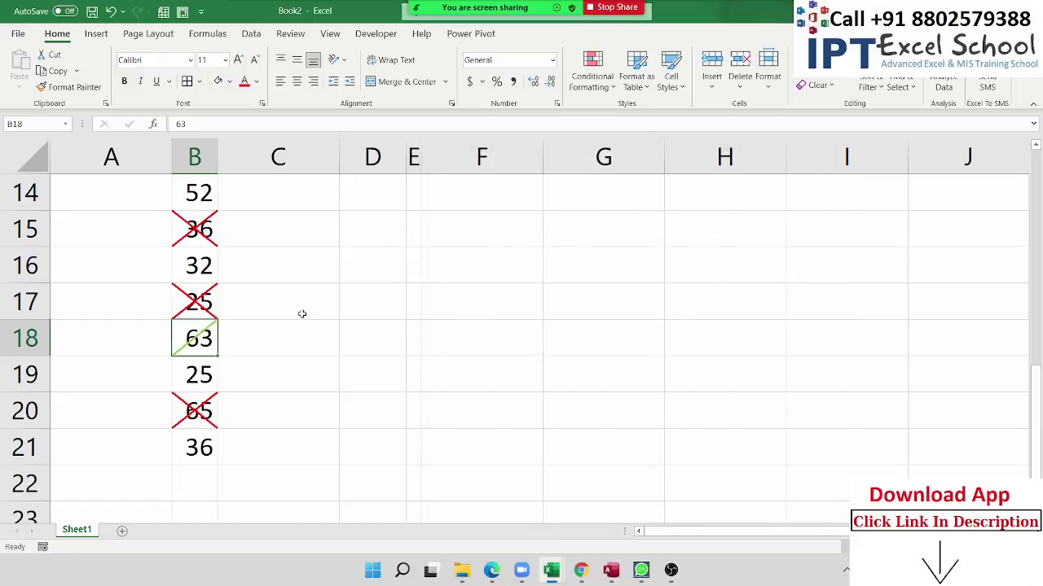
pyautogui.click(302, 334)
pyautogui.click(622, 273)
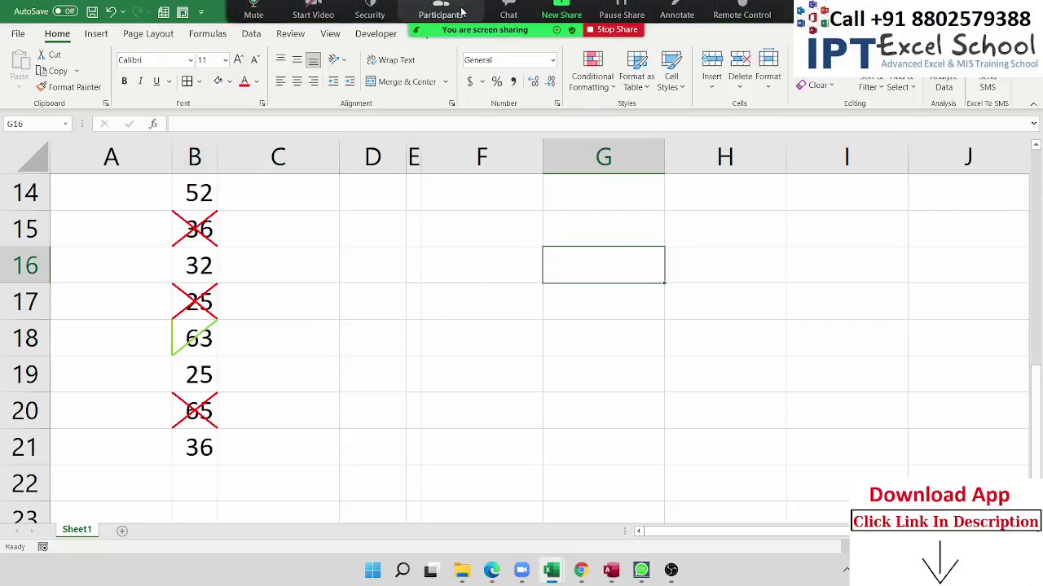
pyautogui.click(439, 16)
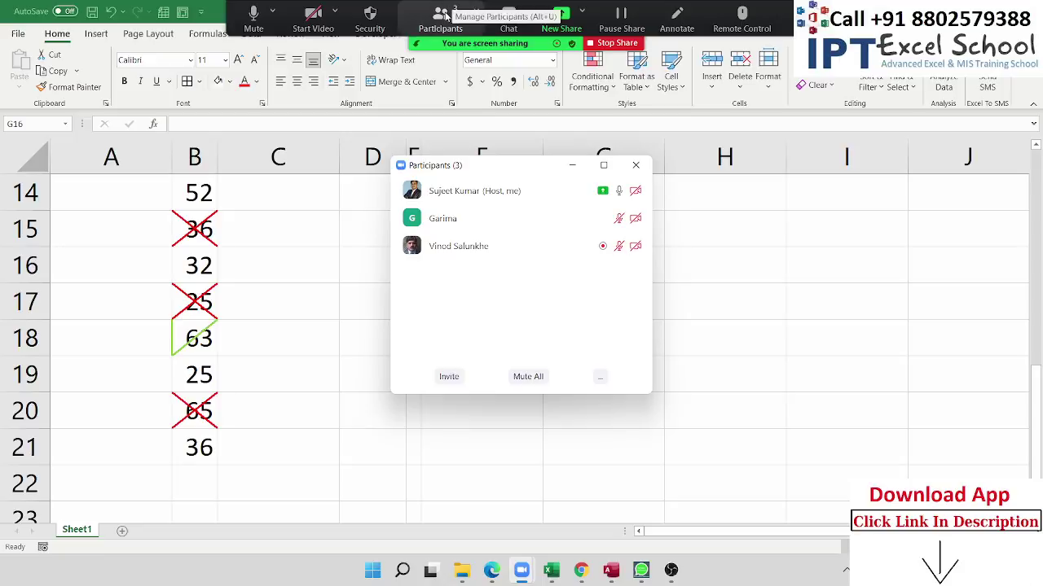
pyautogui.click(635, 169)
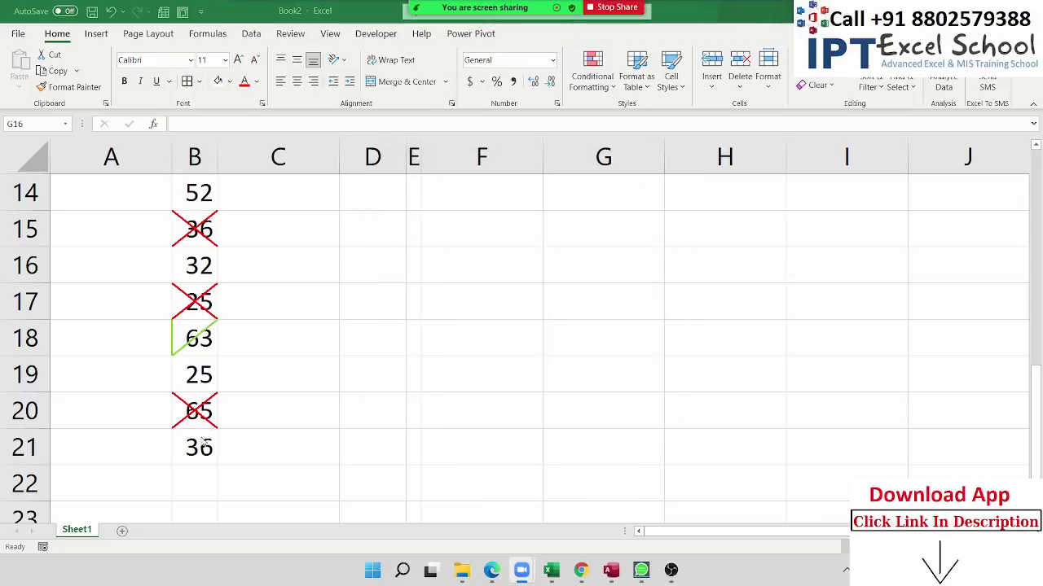
pyautogui.click(603, 266)
pyautogui.moveTo(199, 447)
pyautogui.mouseDown()
pyautogui.moveTo(184, 221)
pyautogui.moveTo(191, 278)
pyautogui.mouseUp()
pyautogui.scroll(1, 192, 278)
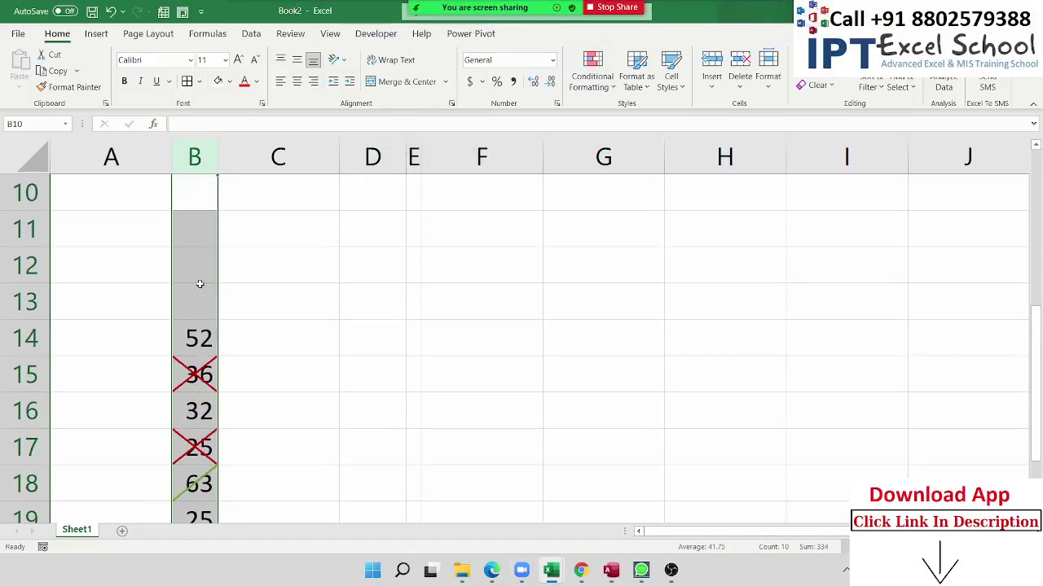
pyautogui.scroll(-1, 198, 284)
pyautogui.click(206, 235)
pyautogui.moveTo(206, 235); pyautogui.dragTo(203, 493)
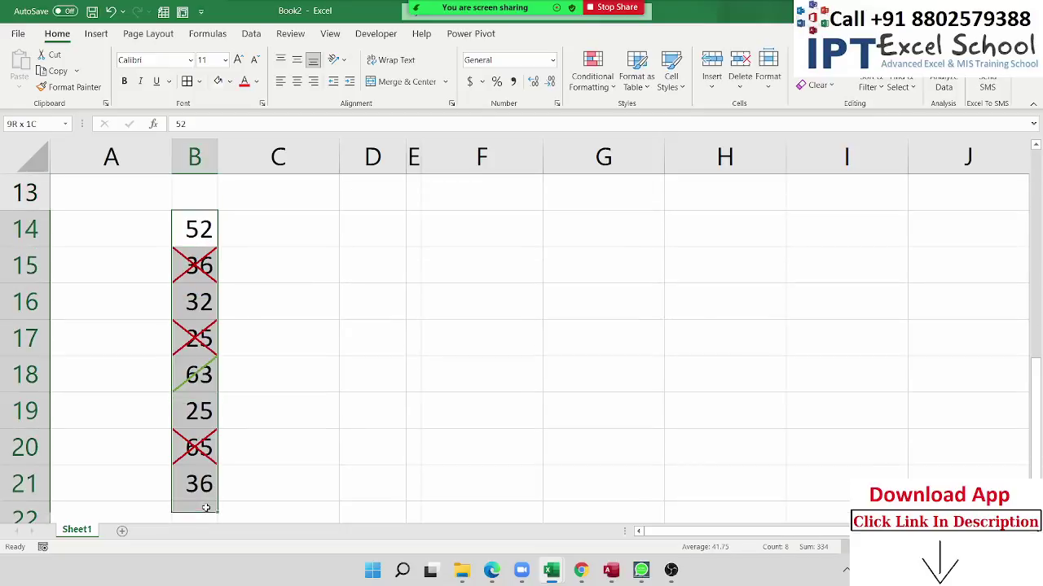
pyautogui.click(316, 448)
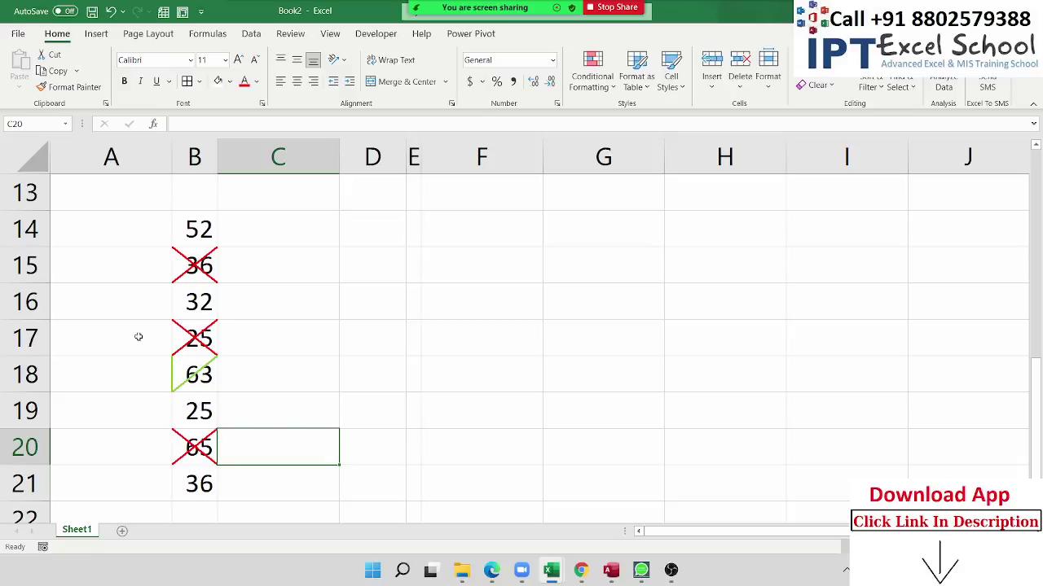
pyautogui.click(203, 229)
pyautogui.rightClick(204, 229)
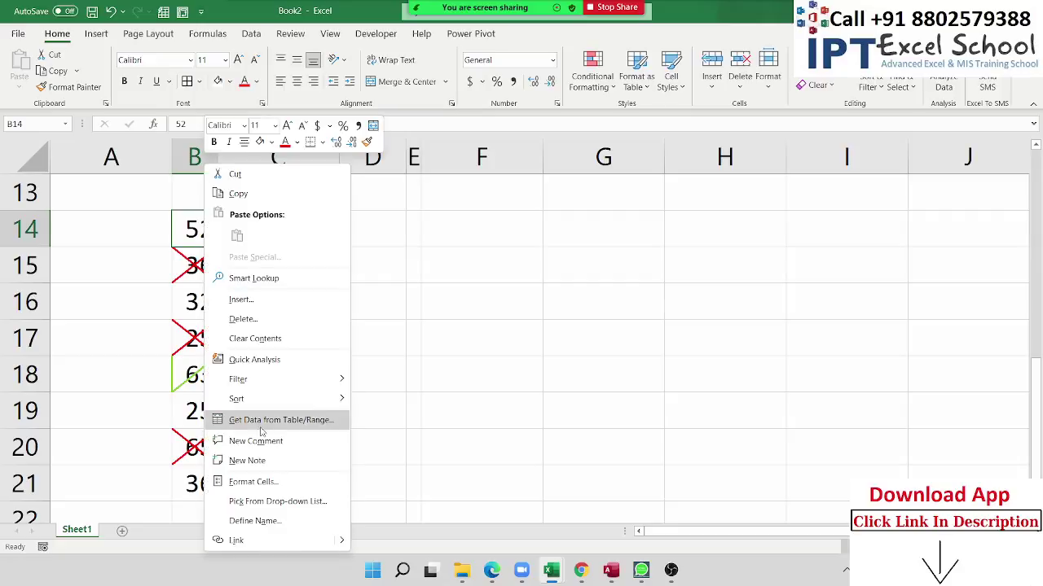
# Cross out B14's 52 with a red X of both diagonal borders
pyautogui.click(248, 481)
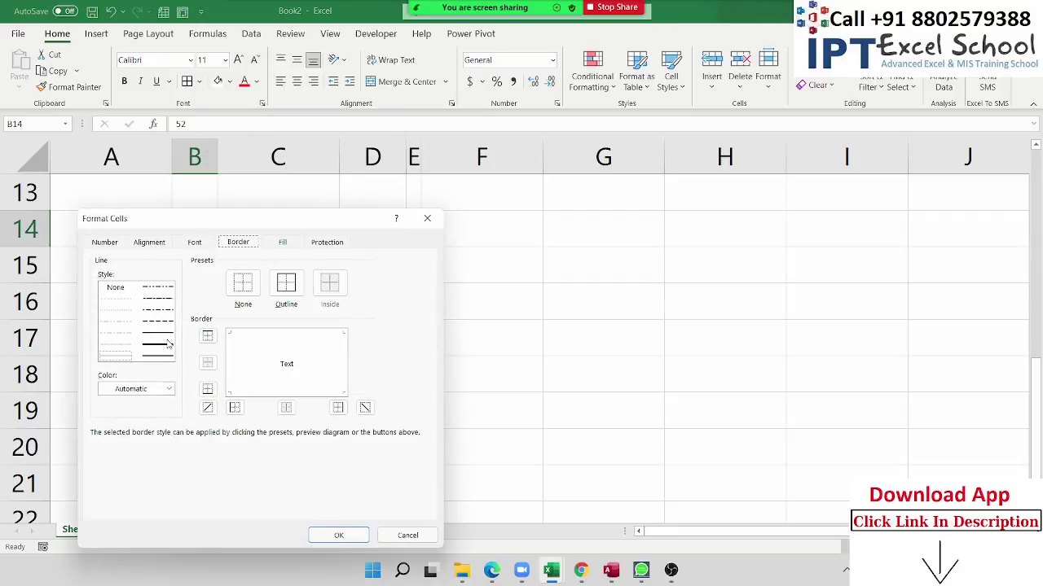
pyautogui.click(169, 388)
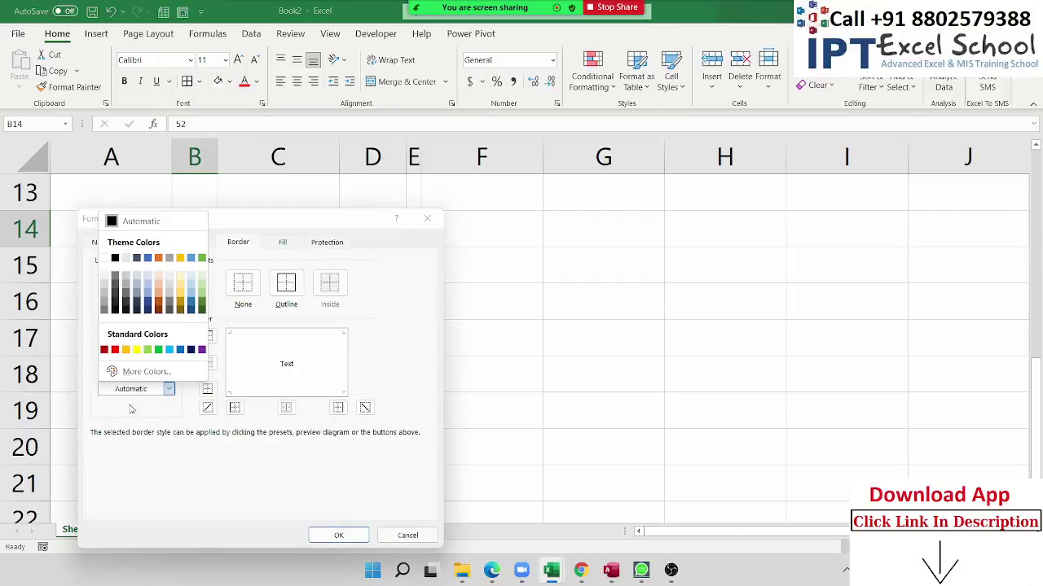
pyautogui.click(115, 350)
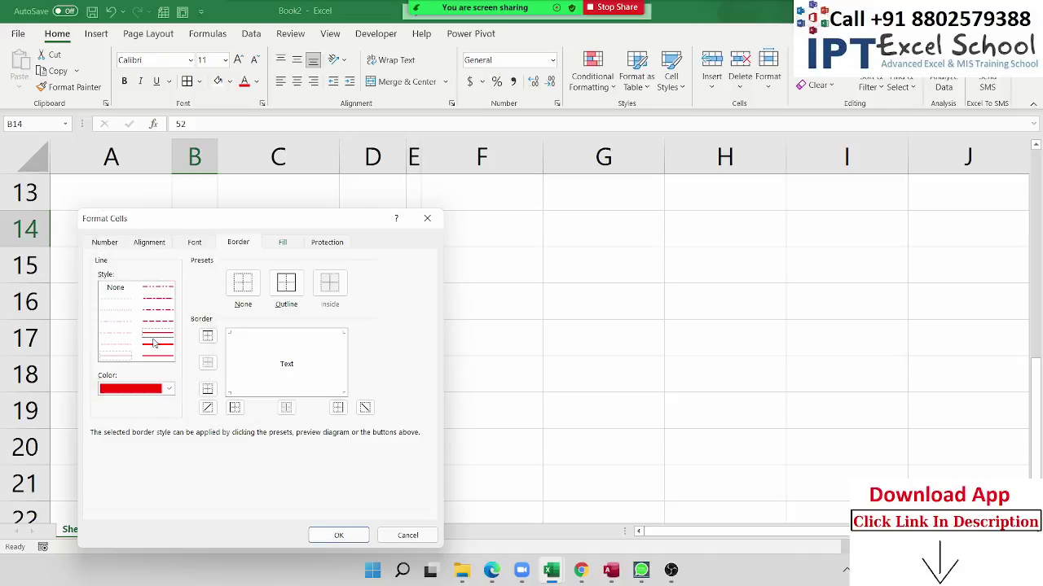
pyautogui.click(207, 407)
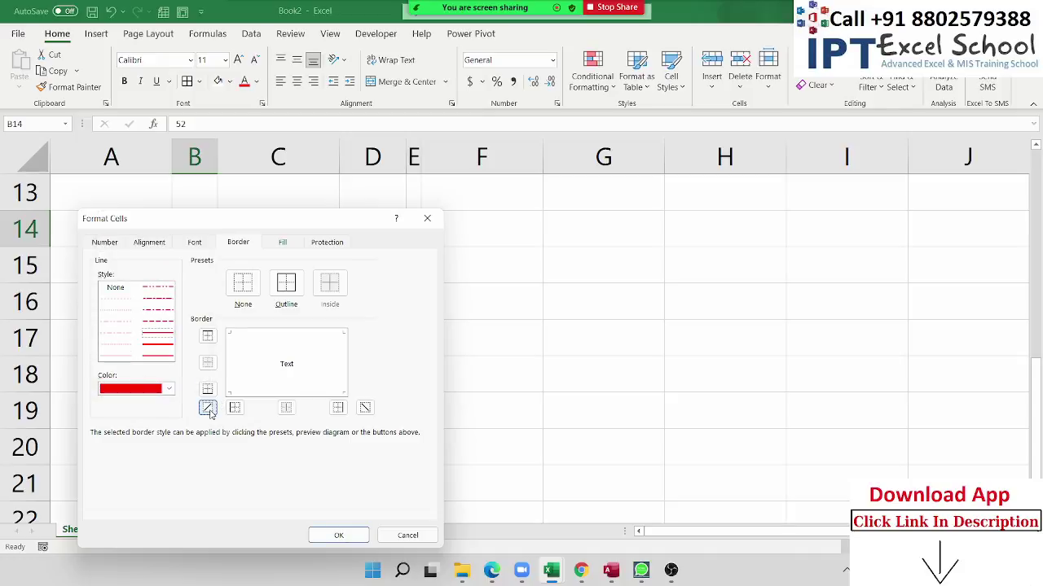
pyautogui.click(364, 408)
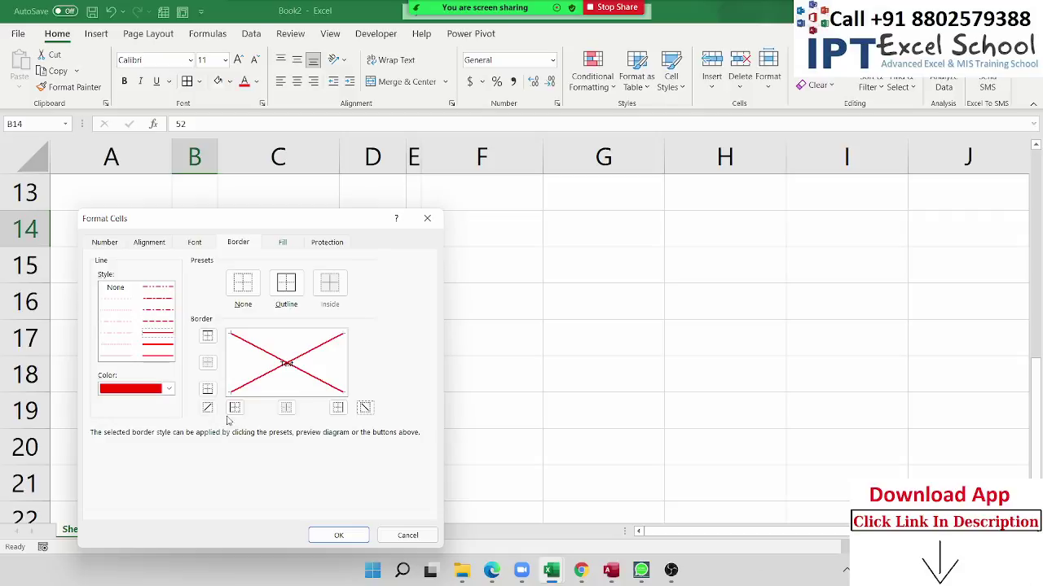
pyautogui.click(342, 535)
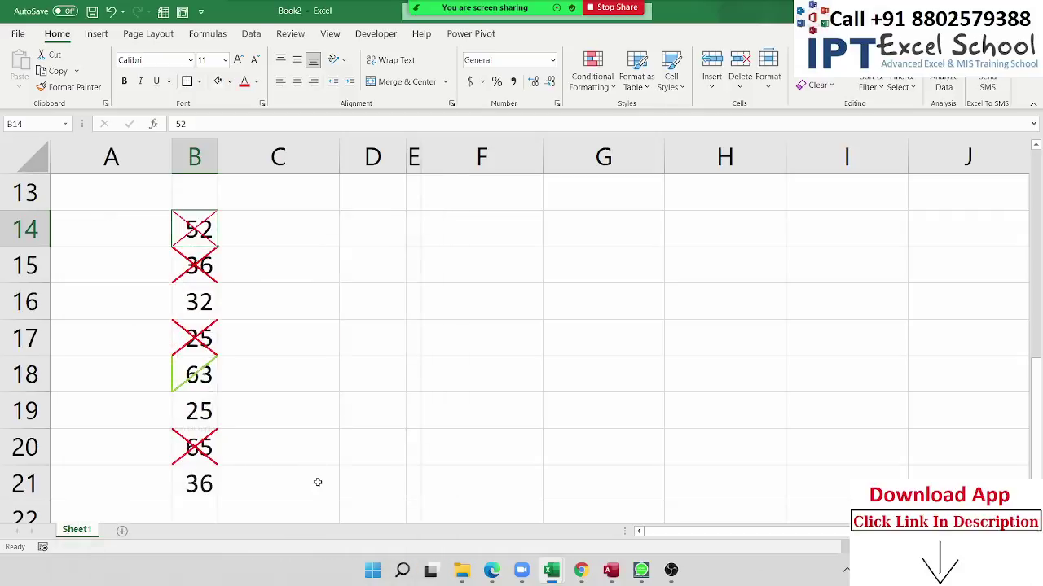
pyautogui.click(301, 374)
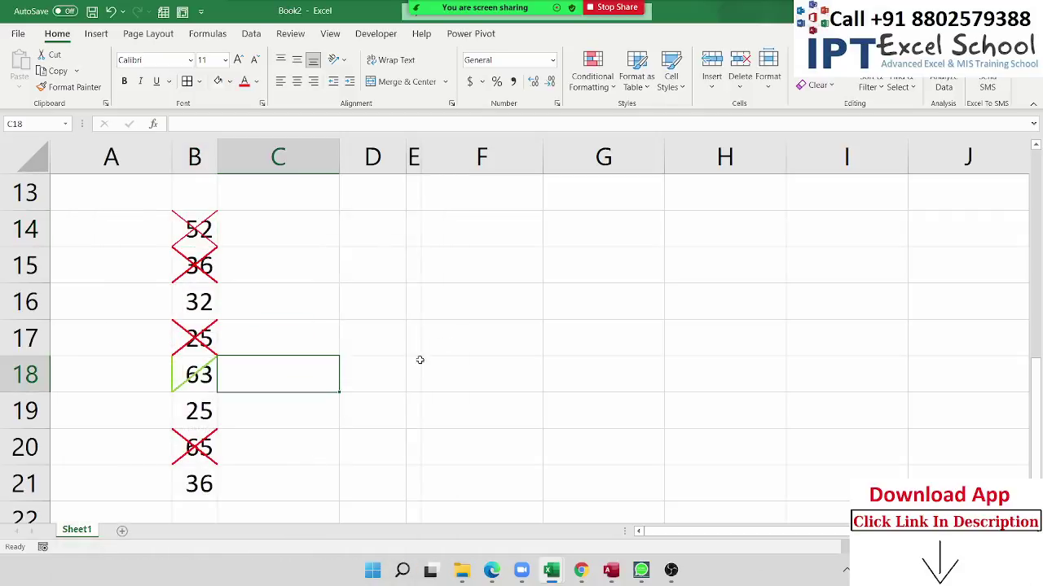
pyautogui.click(475, 291)
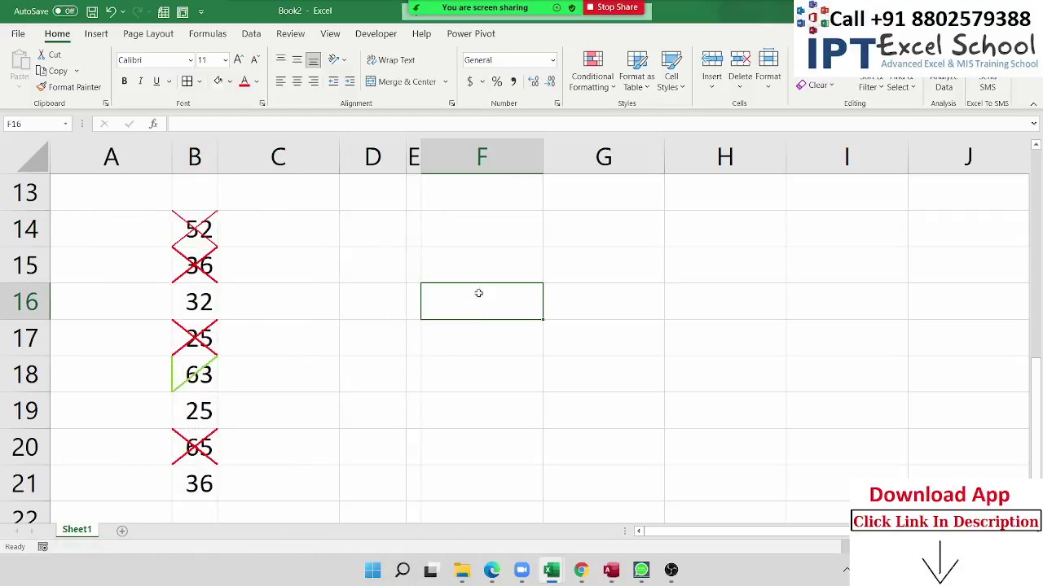
# Open the ZestMoney EMI reminder email in Gmail
pyautogui.click(581, 569)
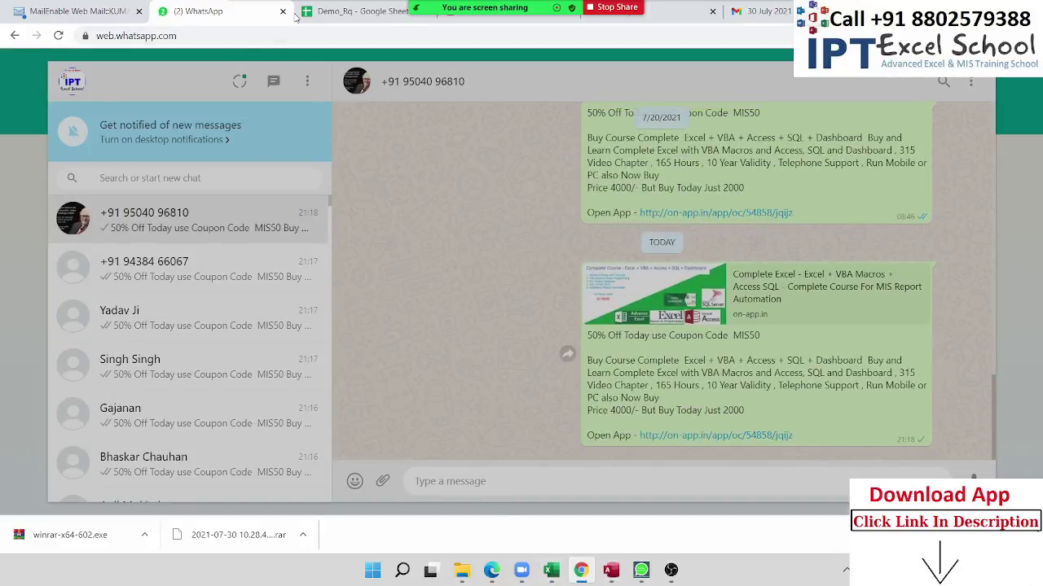
pyautogui.click(88, 7)
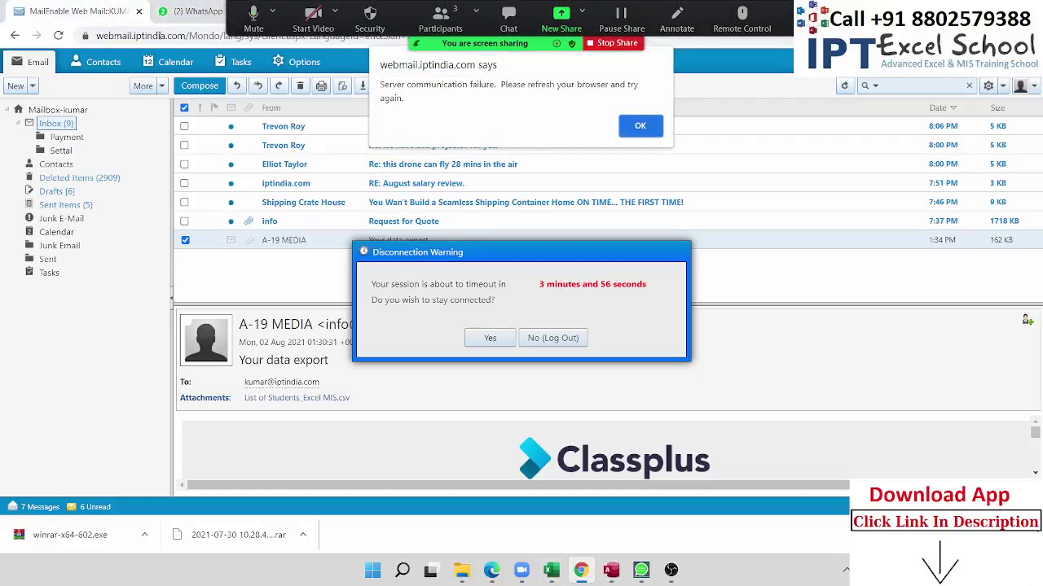
pyautogui.hotkey('ctrl', '3')
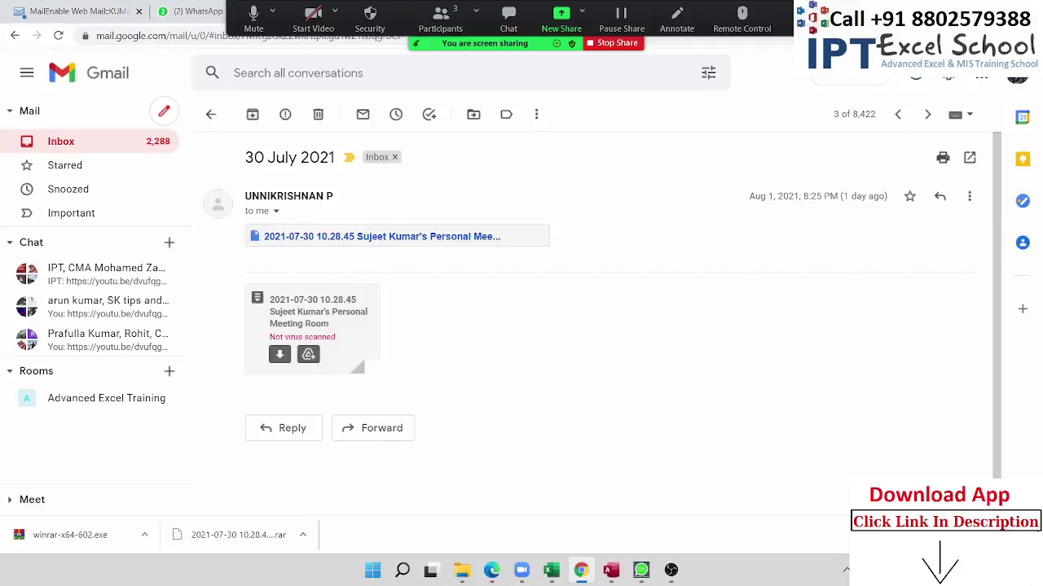
pyautogui.click(97, 148)
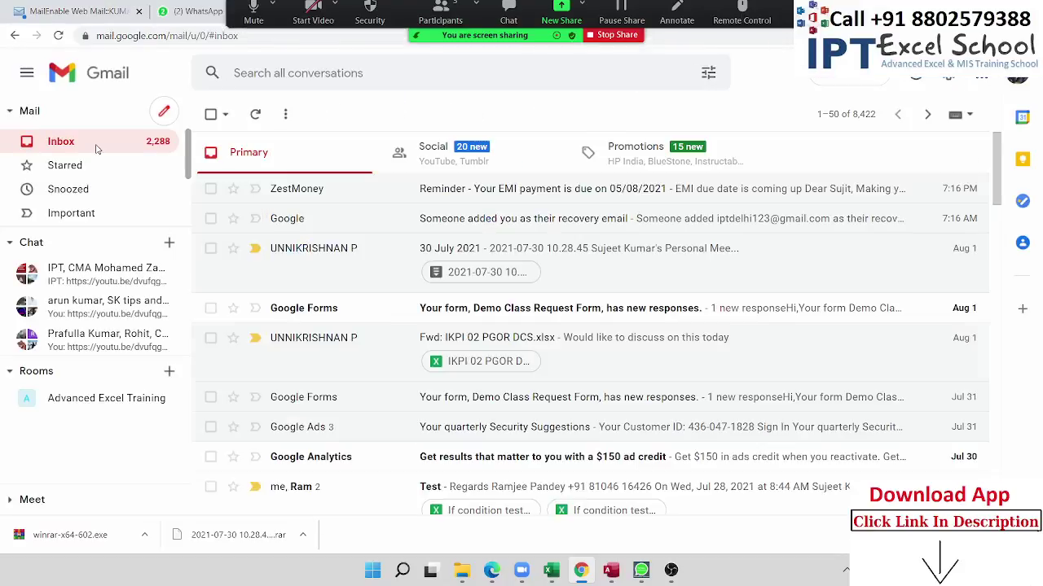
pyautogui.click(515, 193)
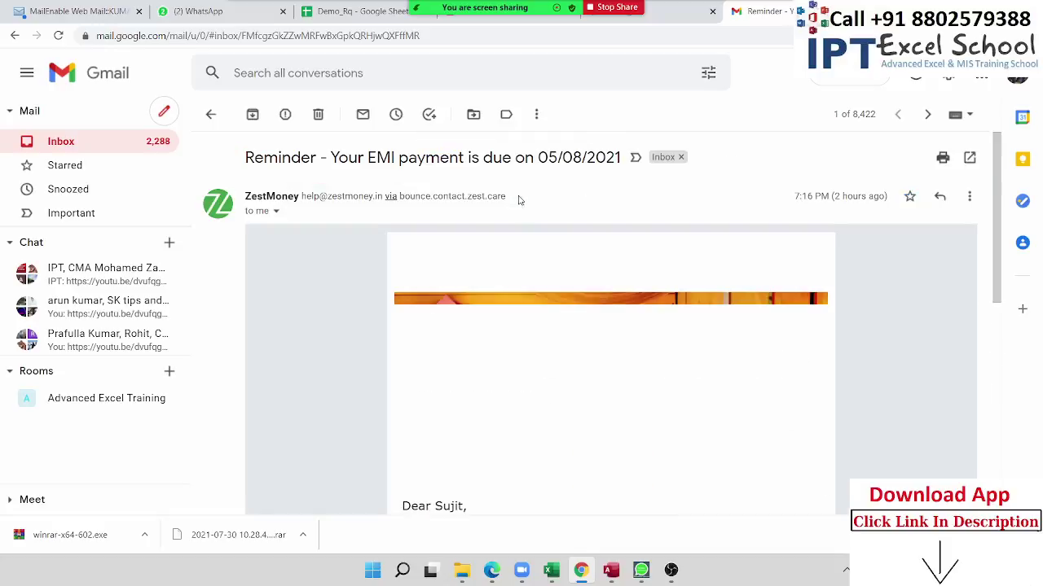
# Copy the email's first paragraph and return to the Excel workbook
pyautogui.scroll(-4, 495, 378)
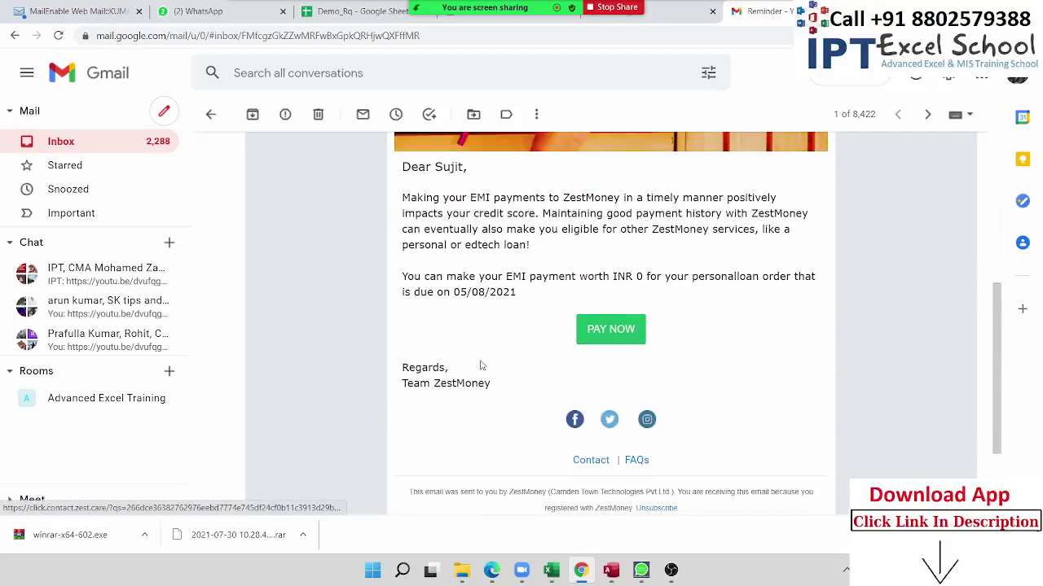
pyautogui.doubleClick(405, 197)
pyautogui.moveTo(521, 242); pyautogui.dragTo(539, 255)
pyautogui.hotkey('ctrl', 'c')
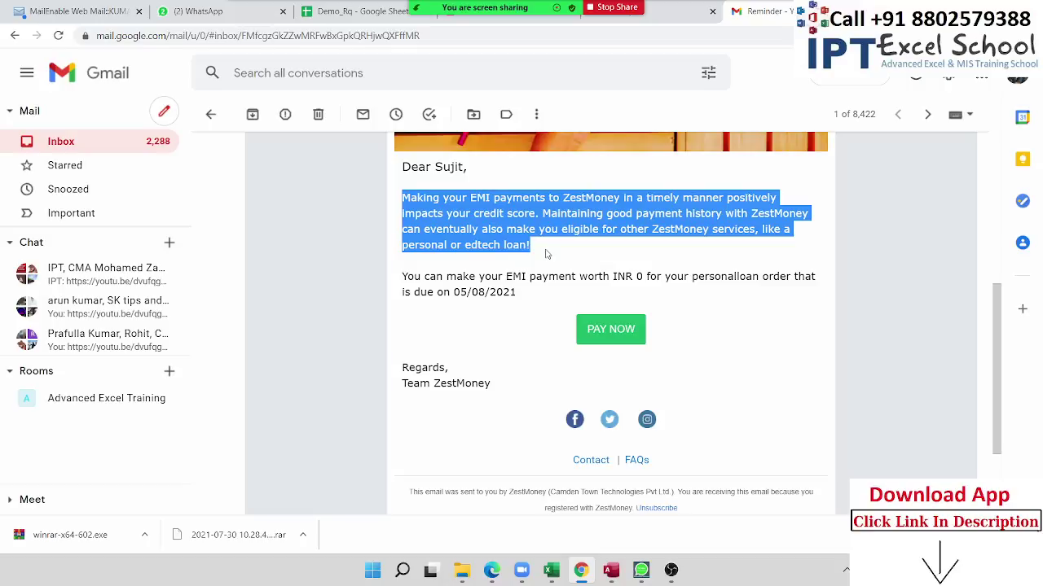
pyautogui.hotkey('alt', 'Tab')
pyautogui.click(481, 229)
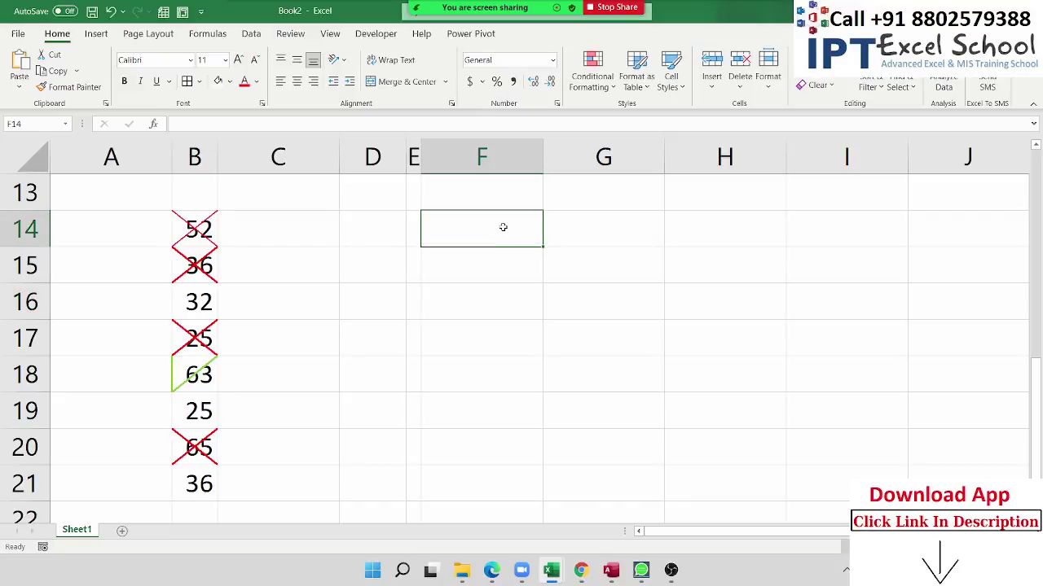
# Merge F14:J18 into one centred cell
pyautogui.moveTo(502, 227); pyautogui.dragTo(911, 361)
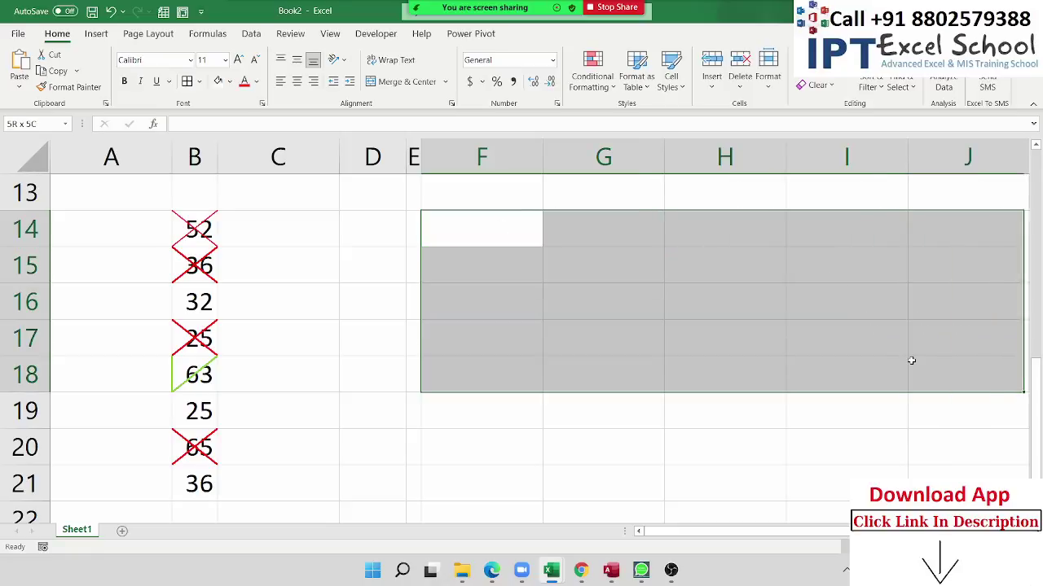
pyautogui.click(402, 81)
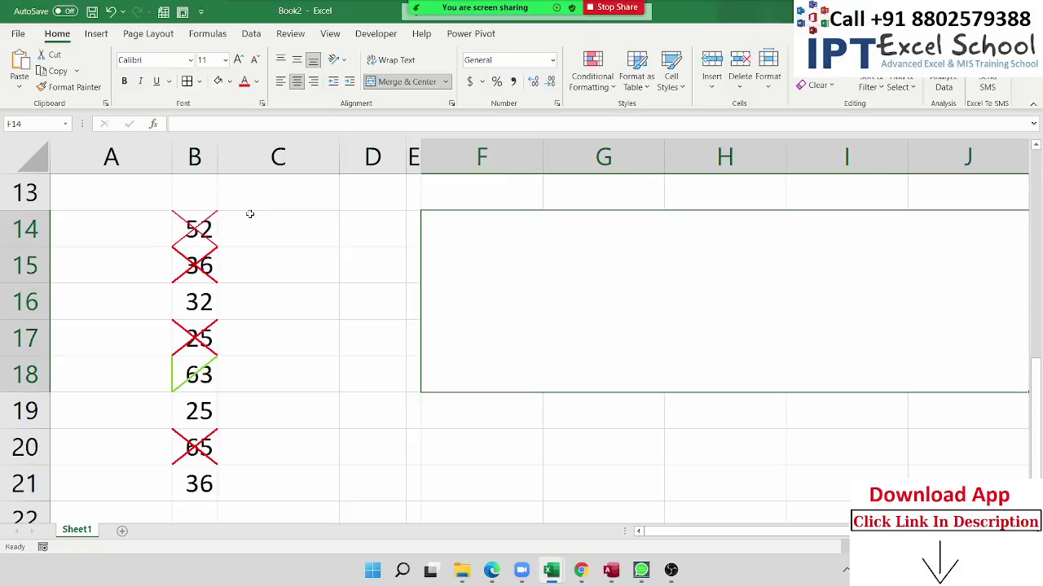
pyautogui.click(351, 377)
pyautogui.click(518, 373)
# Try pasting the copied paragraph into the merged block and dismiss the warnings
pyautogui.hotkey('ctrl', 'v')
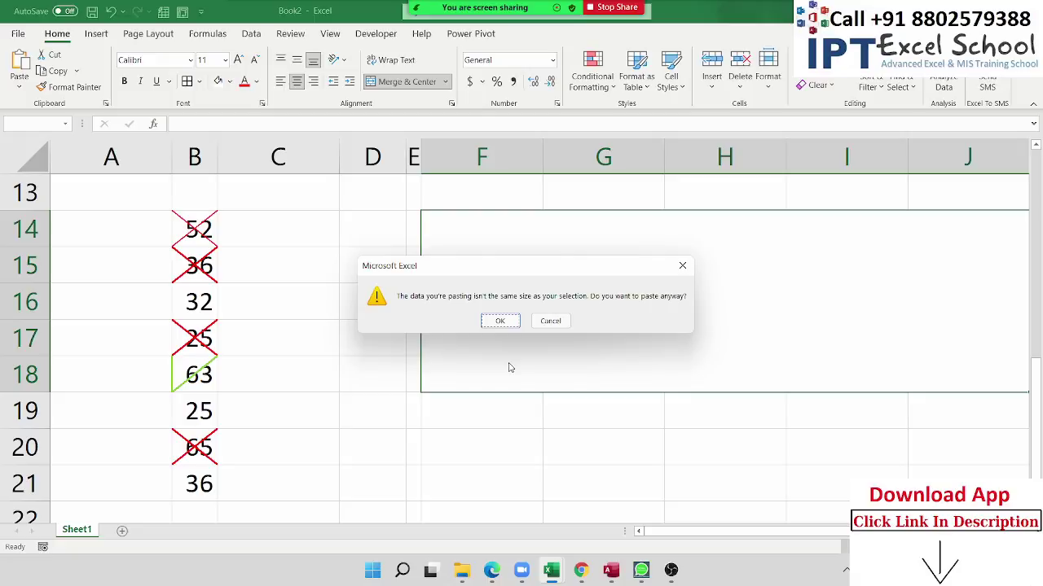
pyautogui.click(497, 323)
pyautogui.click(522, 325)
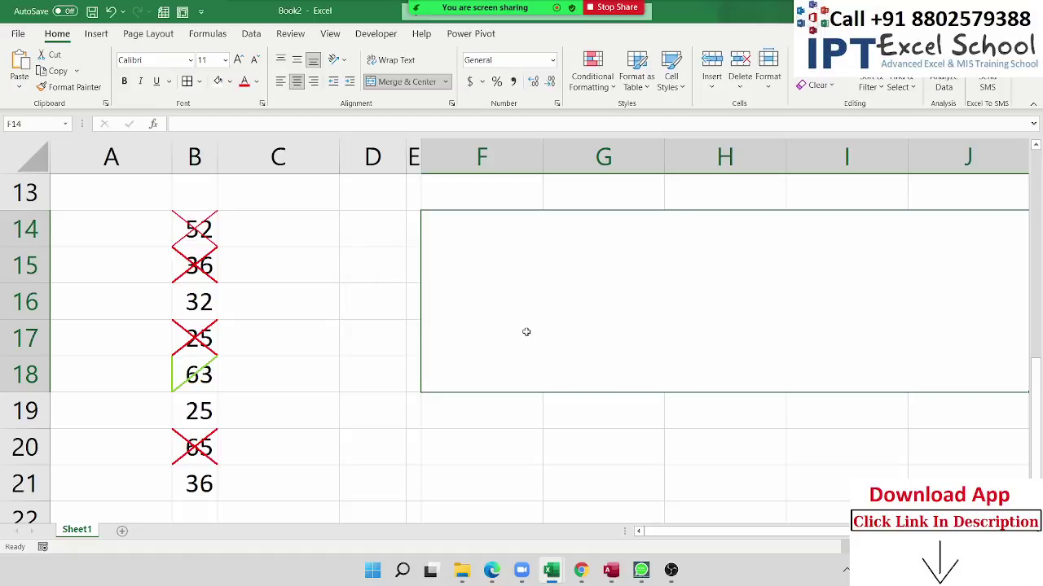
pyautogui.click(545, 440)
pyautogui.click(610, 334)
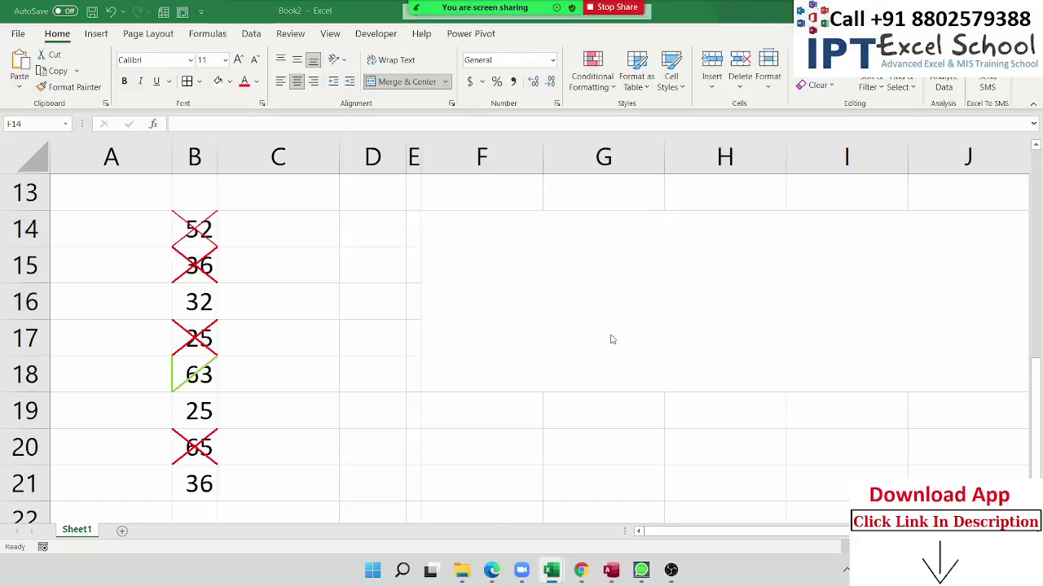
pyautogui.hotkey('alt', 'Tab')
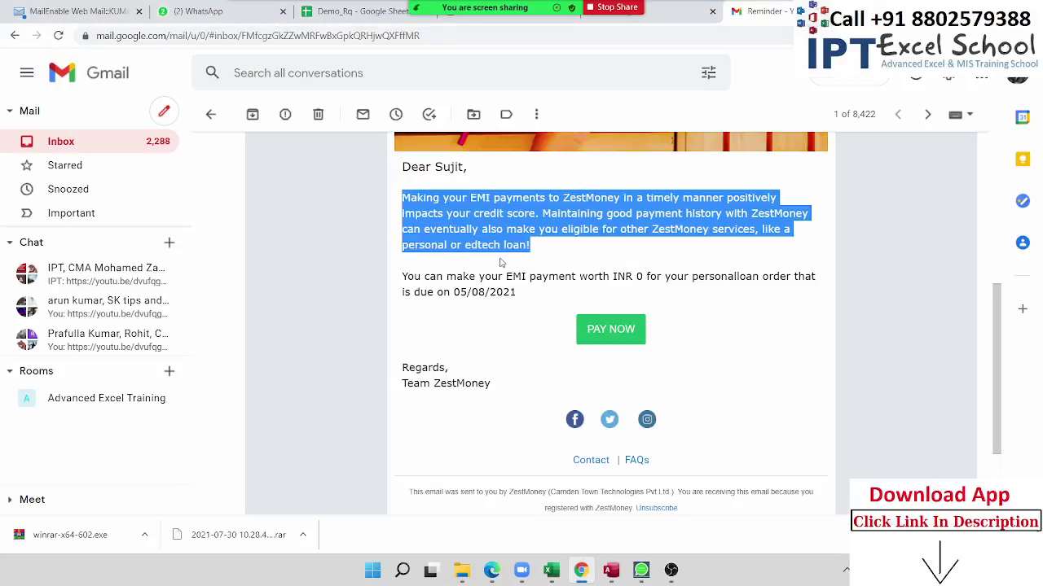
pyautogui.hotkey('alt', 'Tab')
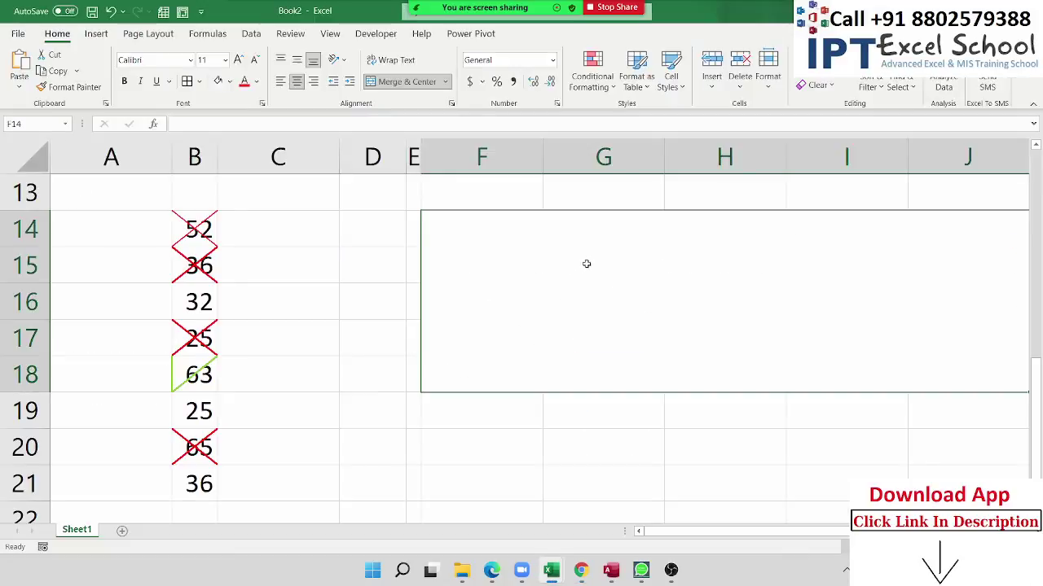
pyautogui.click(278, 196)
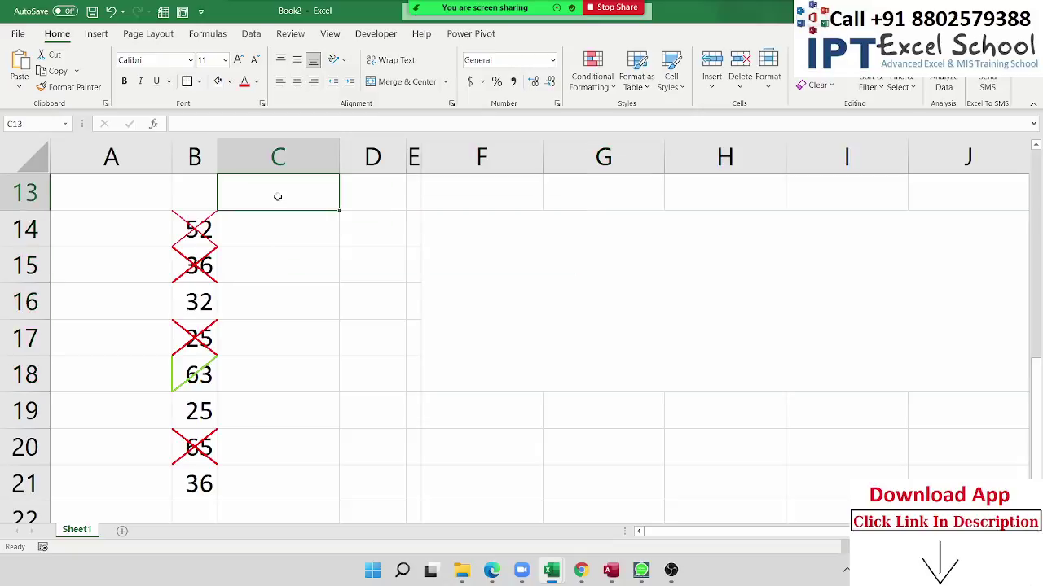
pyautogui.hotkey('ctrl', 'v')
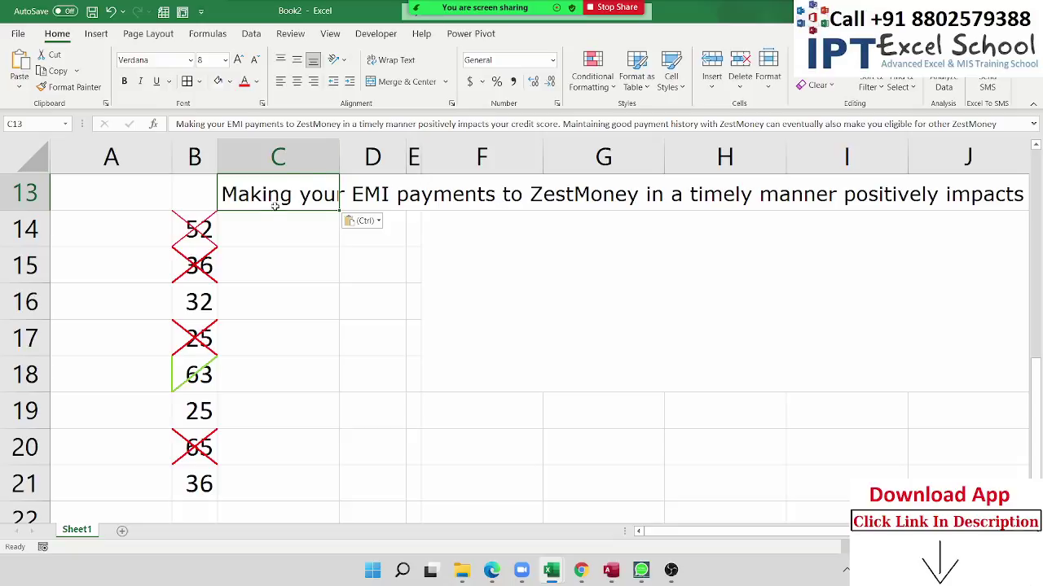
pyautogui.click(279, 217)
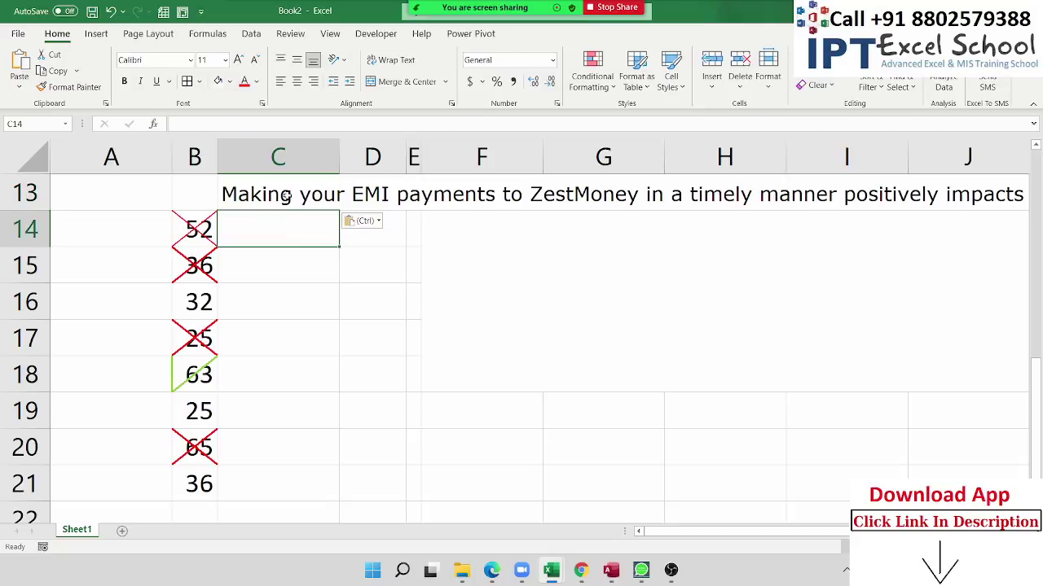
pyautogui.click(291, 190)
pyautogui.moveTo(595, 258); pyautogui.dragTo(622, 268)
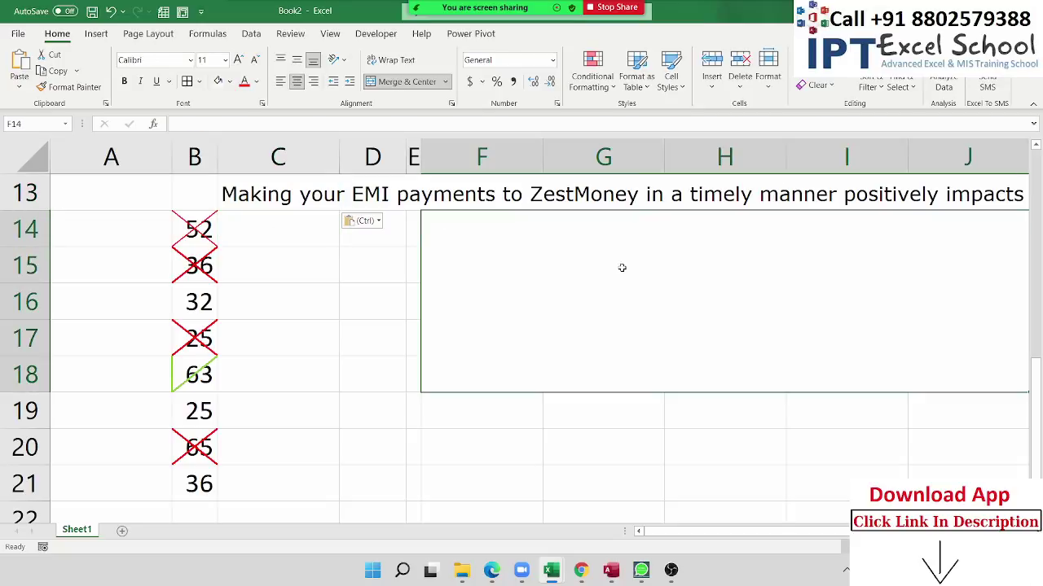
pyautogui.hotkey('ctrl', 'v')
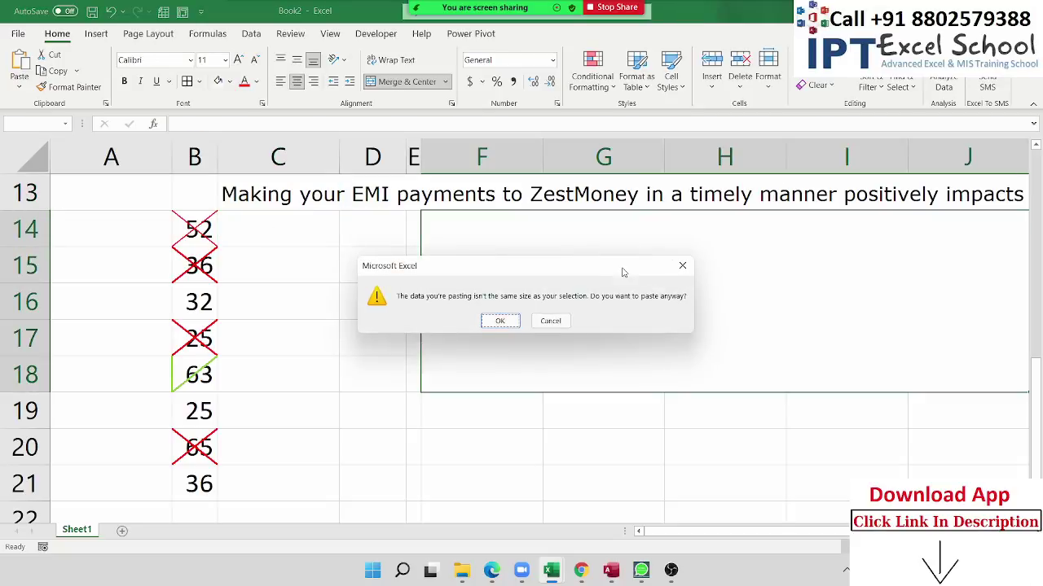
pyautogui.click(682, 266)
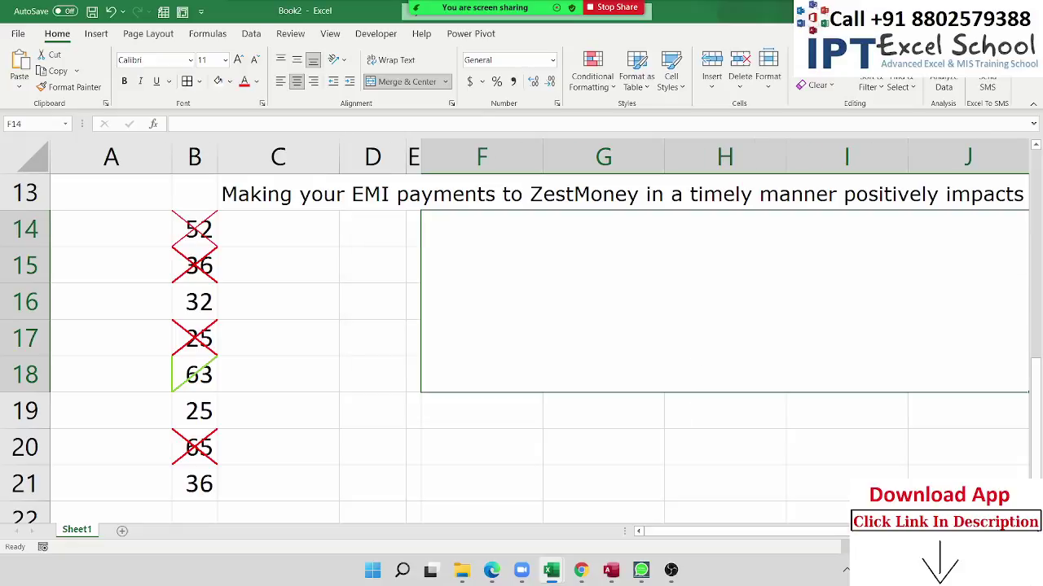
pyautogui.keyDown('ctrl'); pyautogui.scroll(-2, 721, 328); pyautogui.keyUp('ctrl')
pyautogui.click(617, 414)
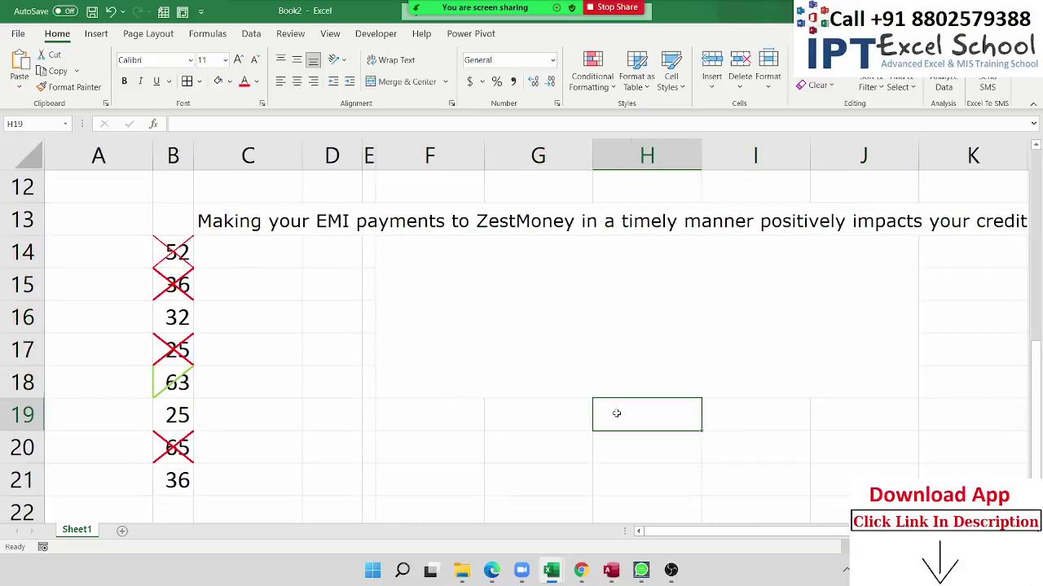
pyautogui.click(586, 334)
pyautogui.hotkey('ctrl', 'v')
pyautogui.press('Escape')
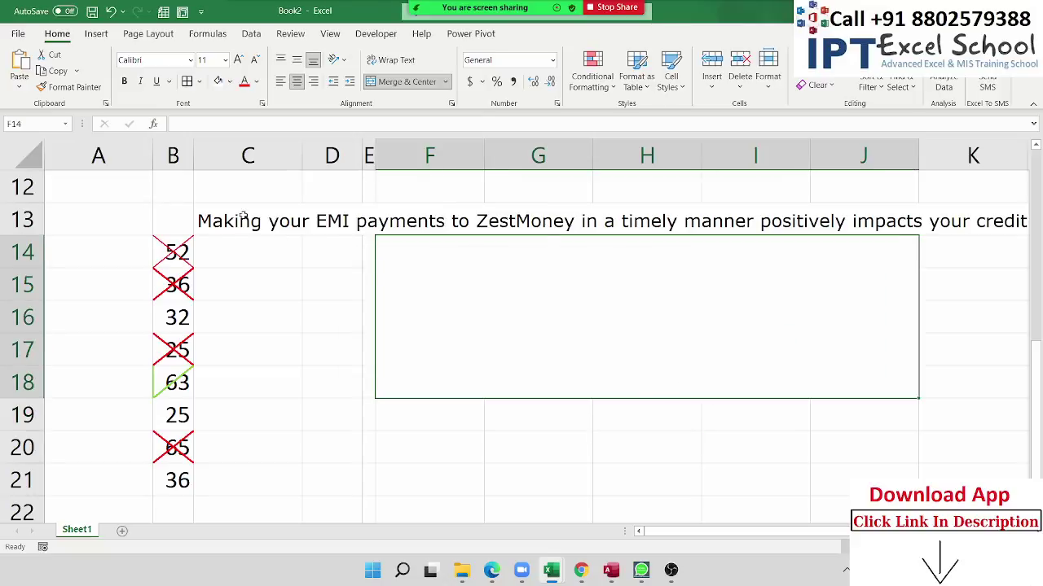
pyautogui.hotkey('ctrl', 'z')
pyautogui.click(560, 362)
pyautogui.click(241, 226)
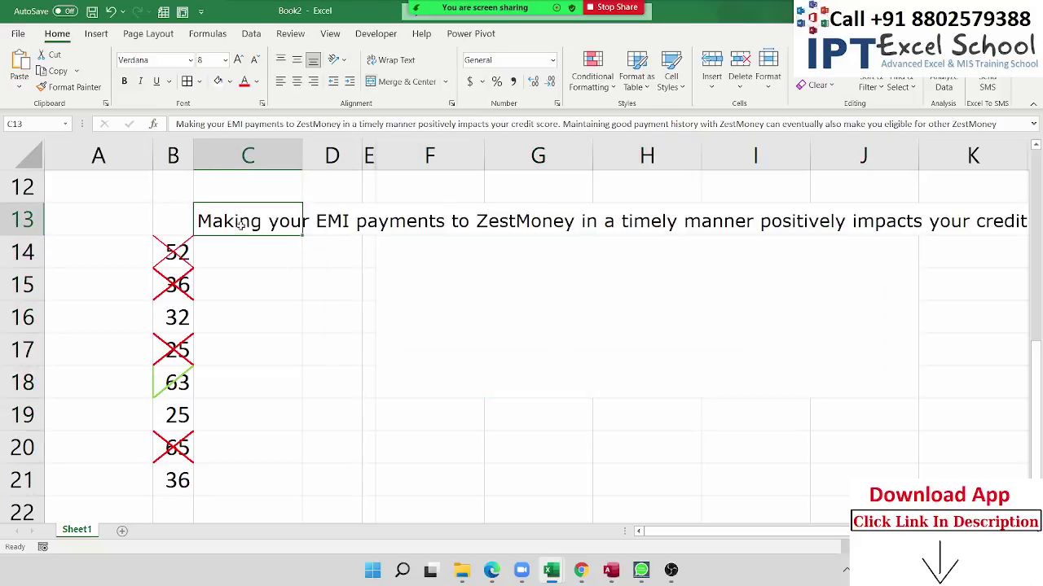
pyautogui.press('Delete')
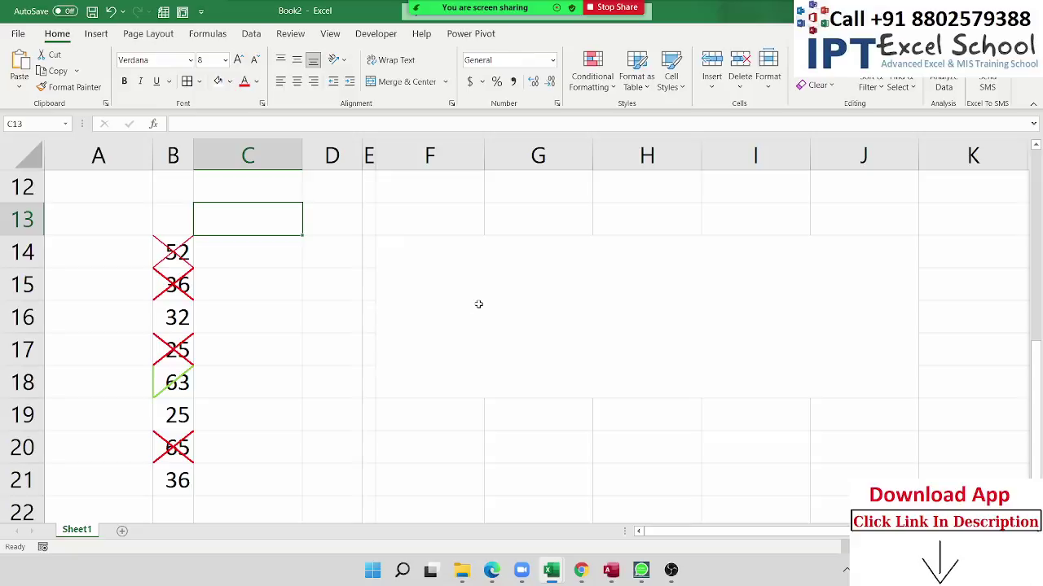
pyautogui.click(489, 308)
# Paste the ZestMoney payment paragraph into merged block F14:J18 and reselect the block
pyautogui.doubleClick(578, 311)
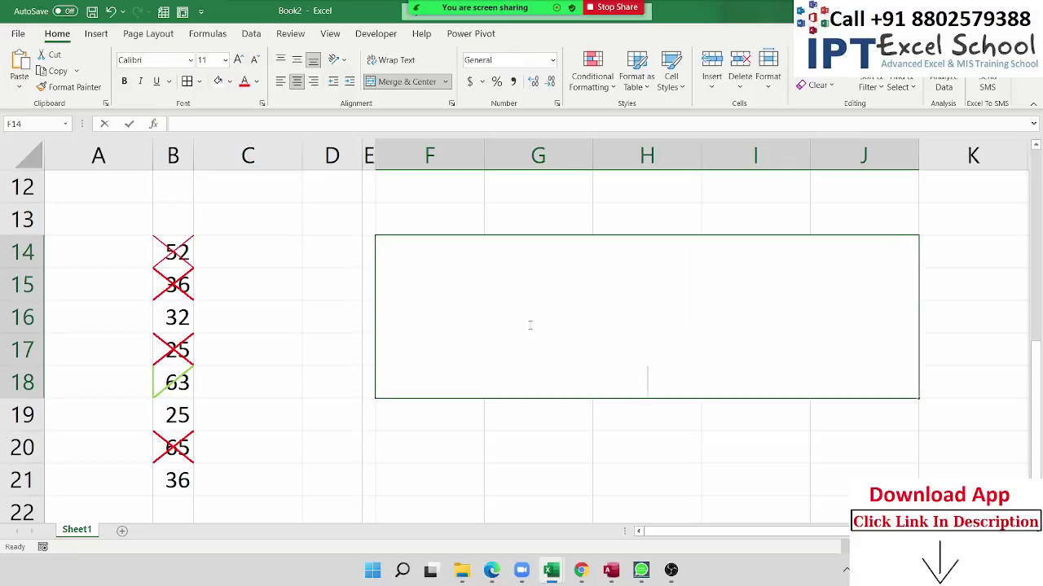
pyautogui.write('Making your EMI payments to ZestMoney in a timely manner positively impacts your credit score. Maintaining good payment history with ZestMoney can eventually also make you eligible for other ZestMoney services, like a personal or edtech loan!')
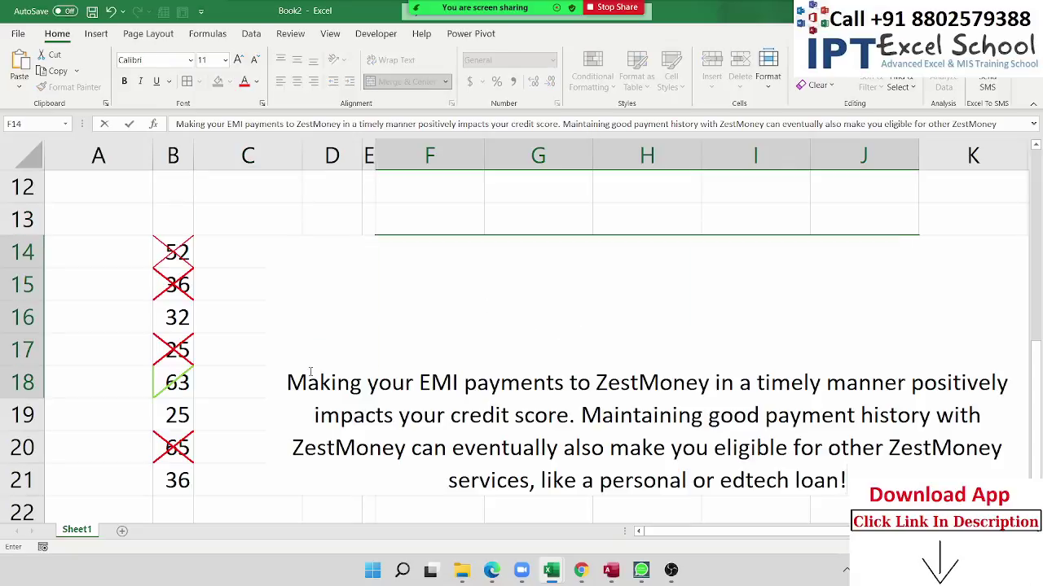
pyautogui.press('Return')
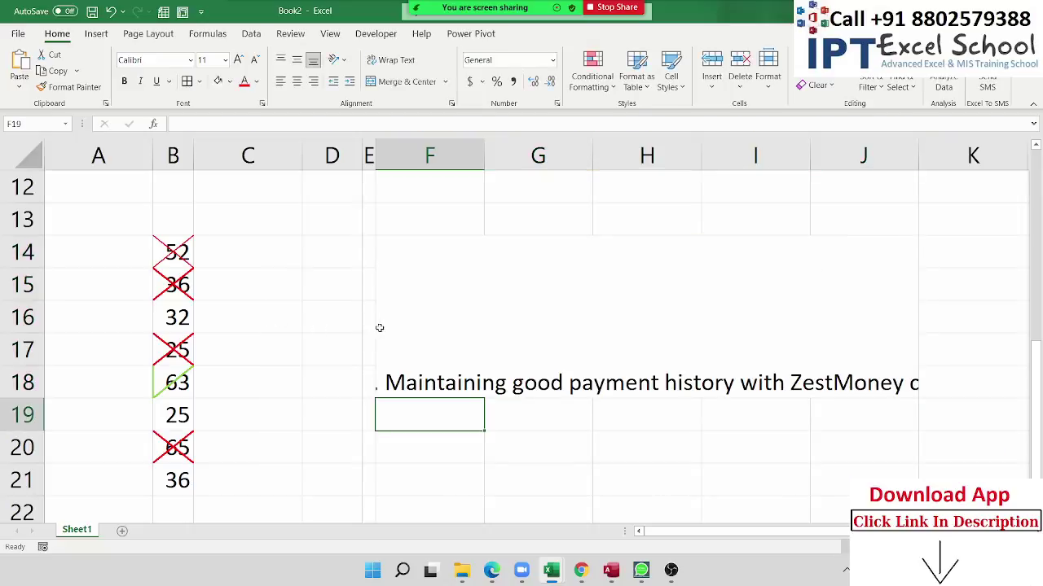
pyautogui.click(380, 327)
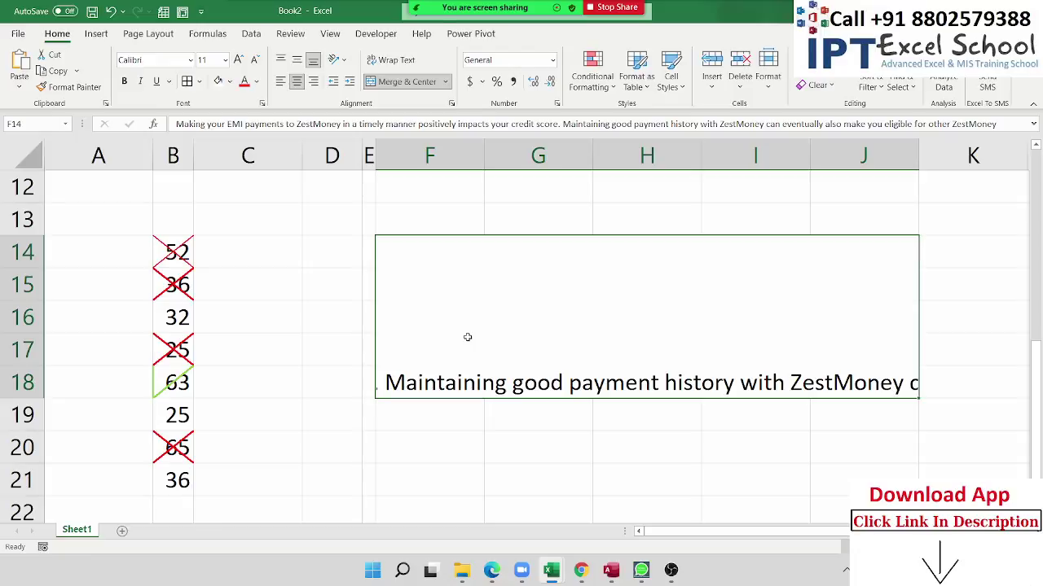
# Wrap the paragraph inside the merged block and settle its font size at 10
pyautogui.click(463, 448)
pyautogui.click(564, 440)
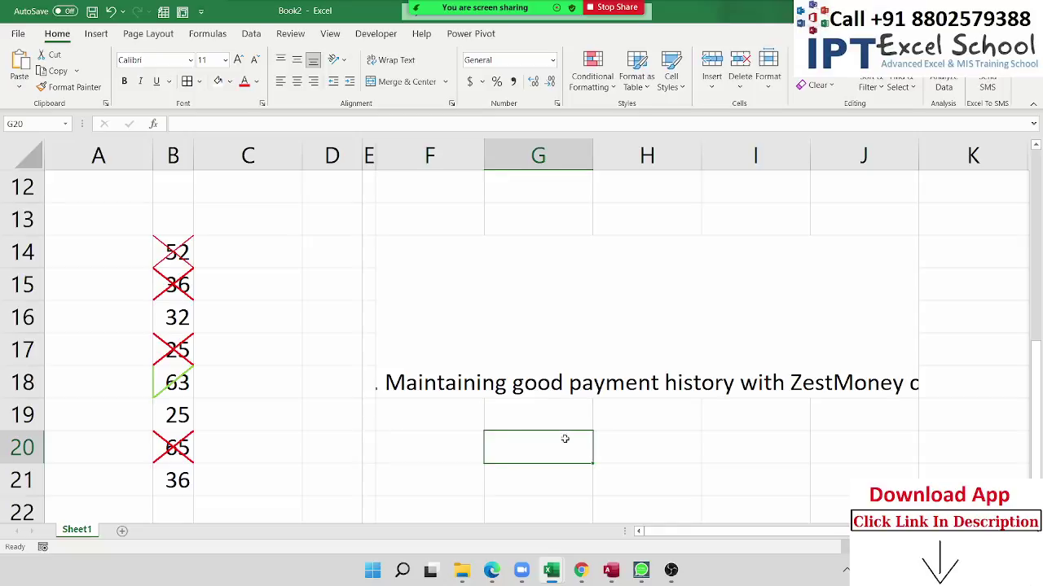
pyautogui.click(587, 379)
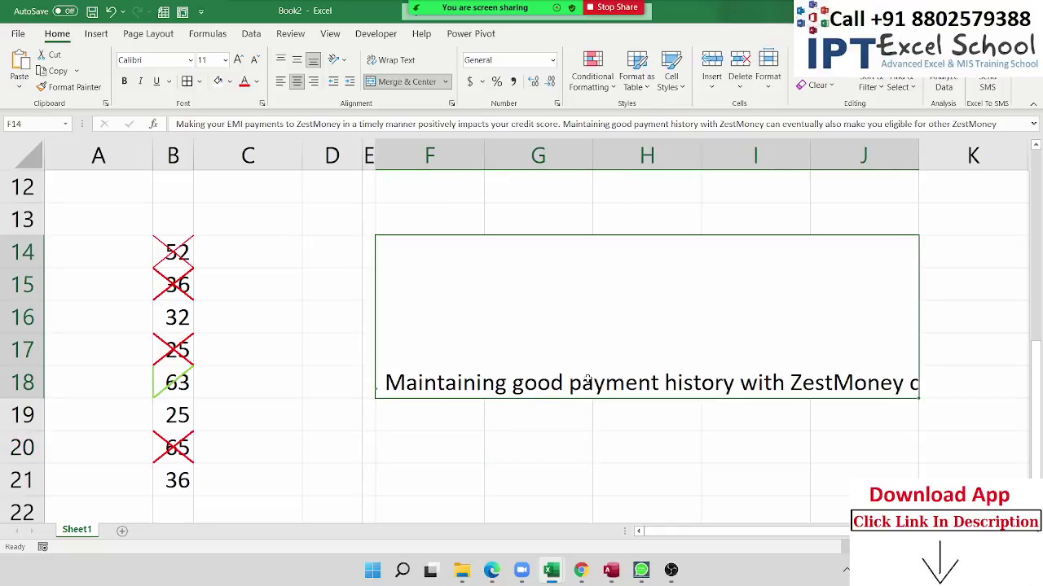
pyautogui.click(396, 59)
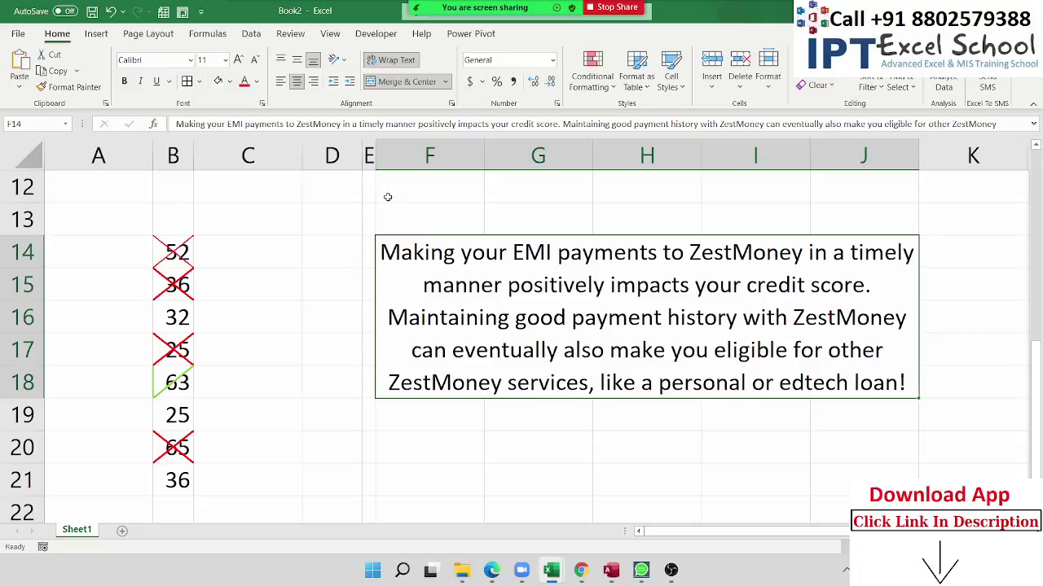
pyautogui.click(254, 62)
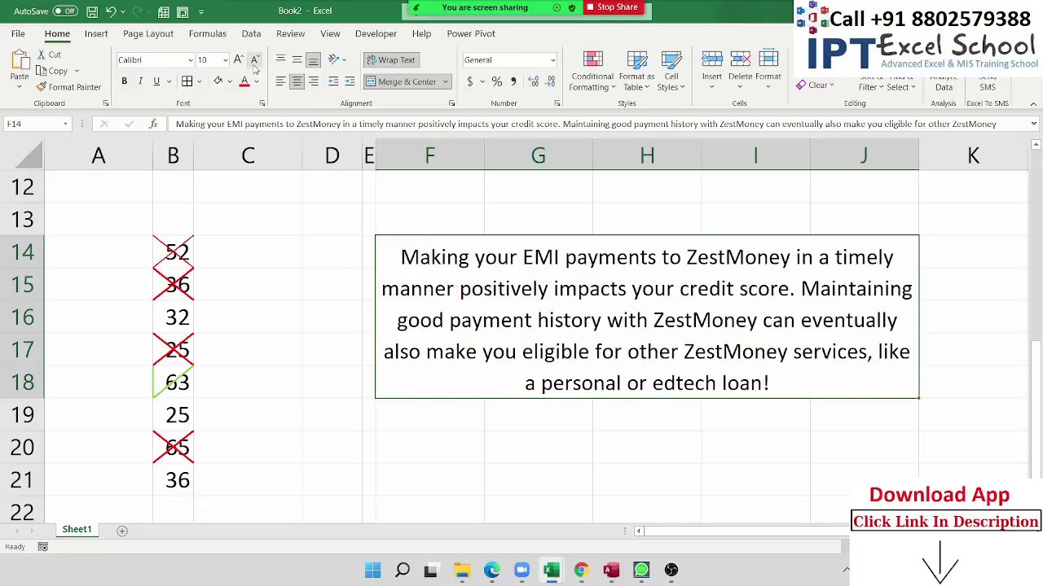
pyautogui.click(254, 62)
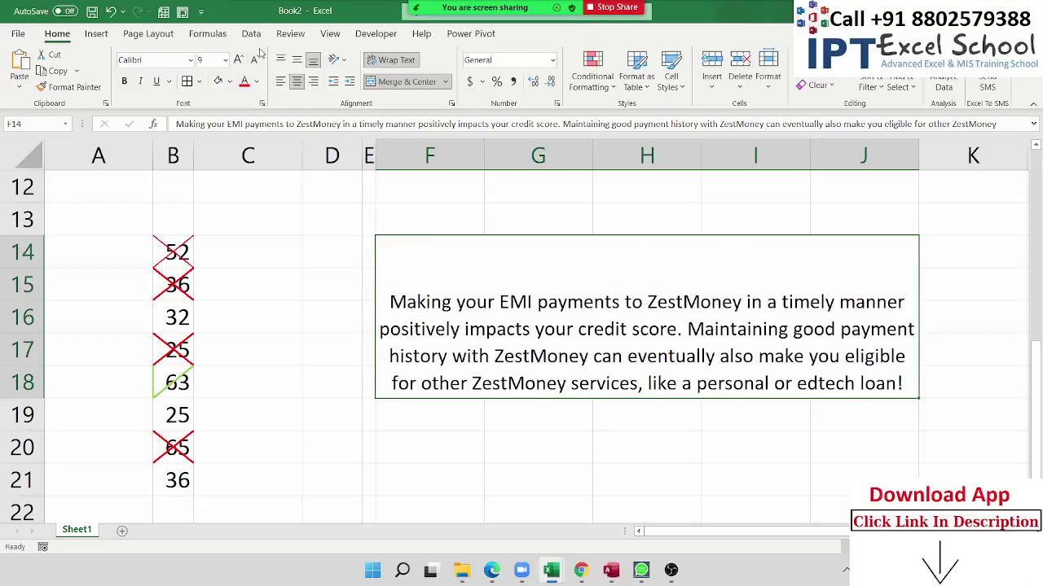
pyautogui.click(239, 60)
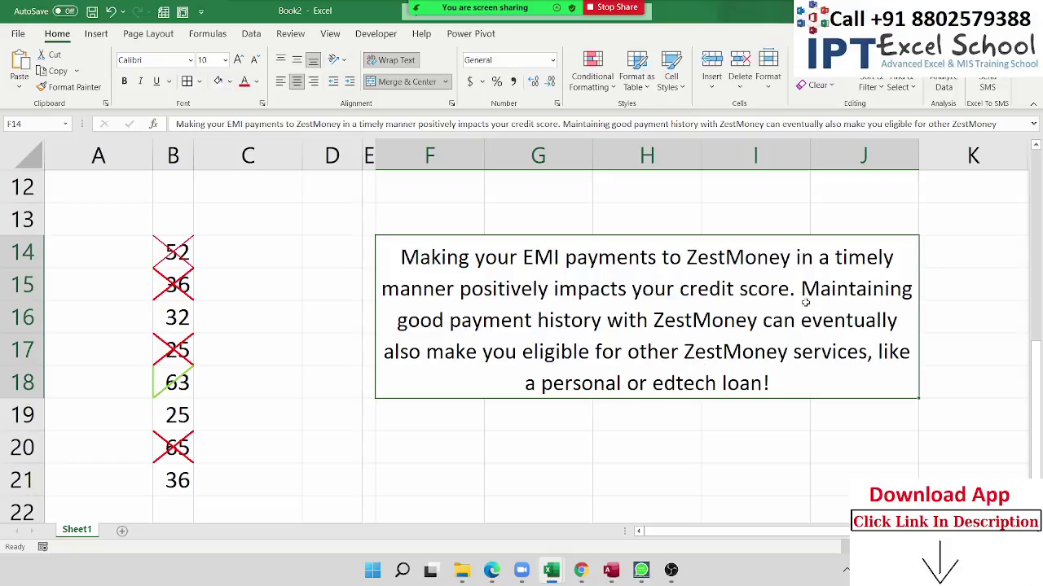
# Edit the paragraph in place and select the word 'credit'
pyautogui.doubleClick(769, 296)
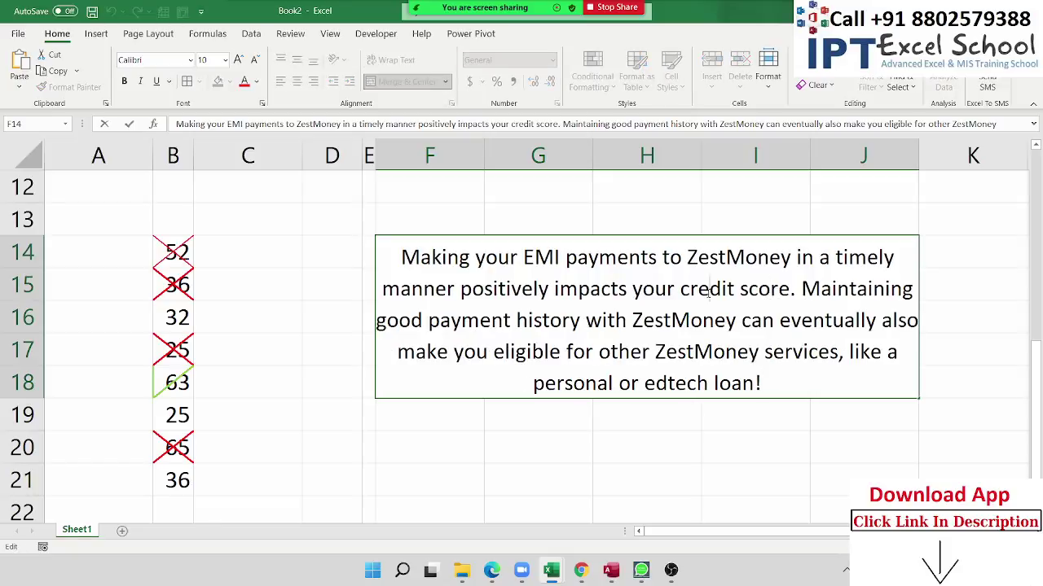
pyautogui.doubleClick(708, 290)
pyautogui.click(680, 290)
# Colour the selected words 'credit score' red and add a strikethrough through Format Cells
pyautogui.moveTo(681, 290); pyautogui.dragTo(778, 302)
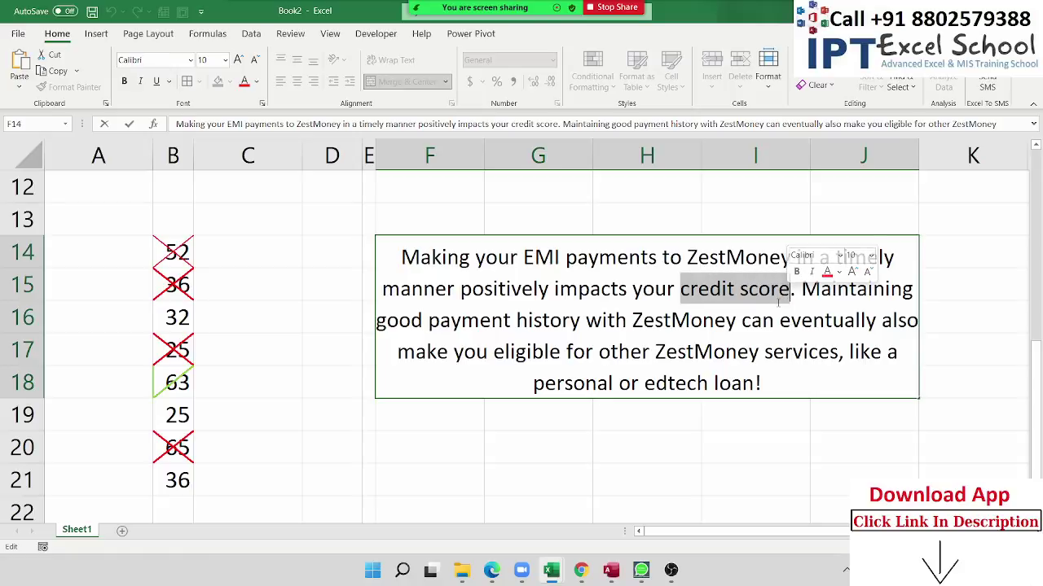
pyautogui.click(826, 272)
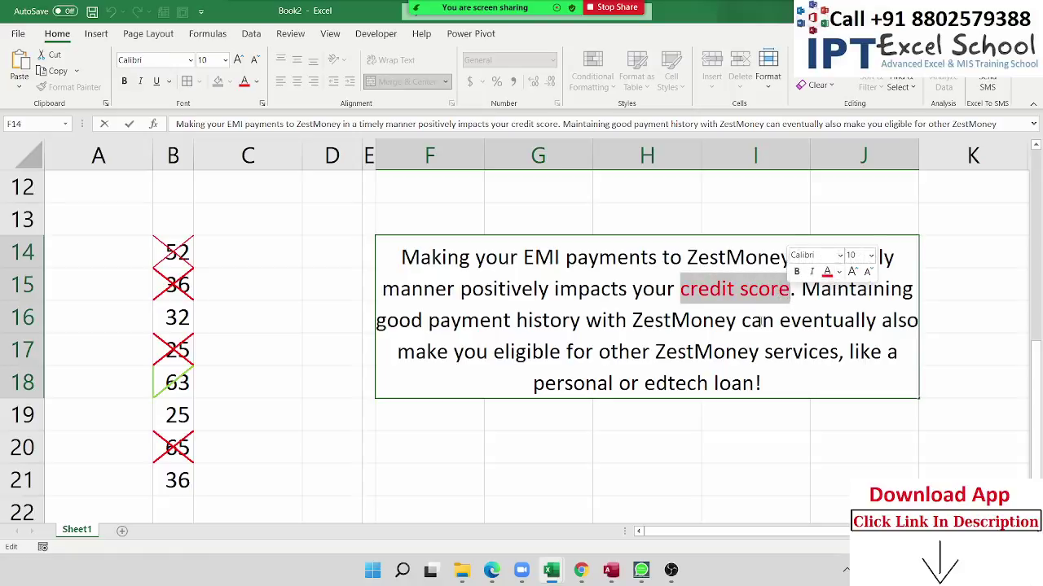
pyautogui.rightClick(734, 298)
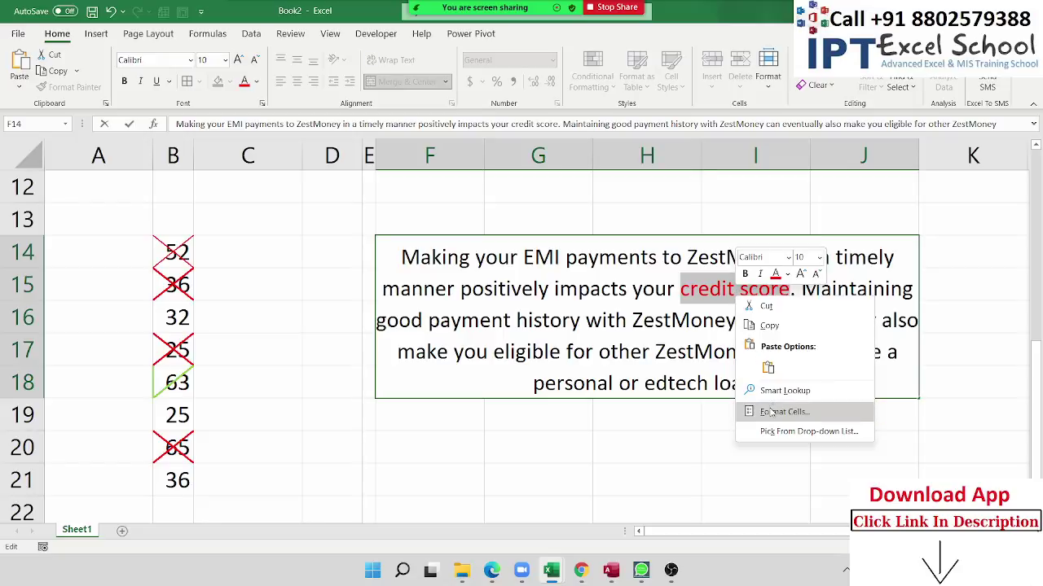
pyautogui.click(771, 409)
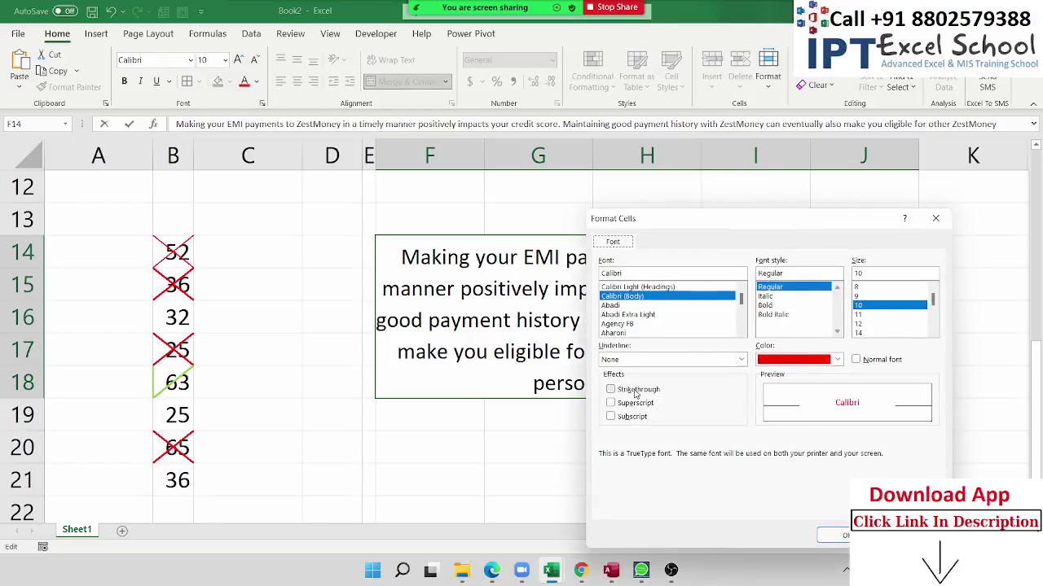
pyautogui.click(636, 391)
pyautogui.click(847, 535)
pyautogui.click(751, 439)
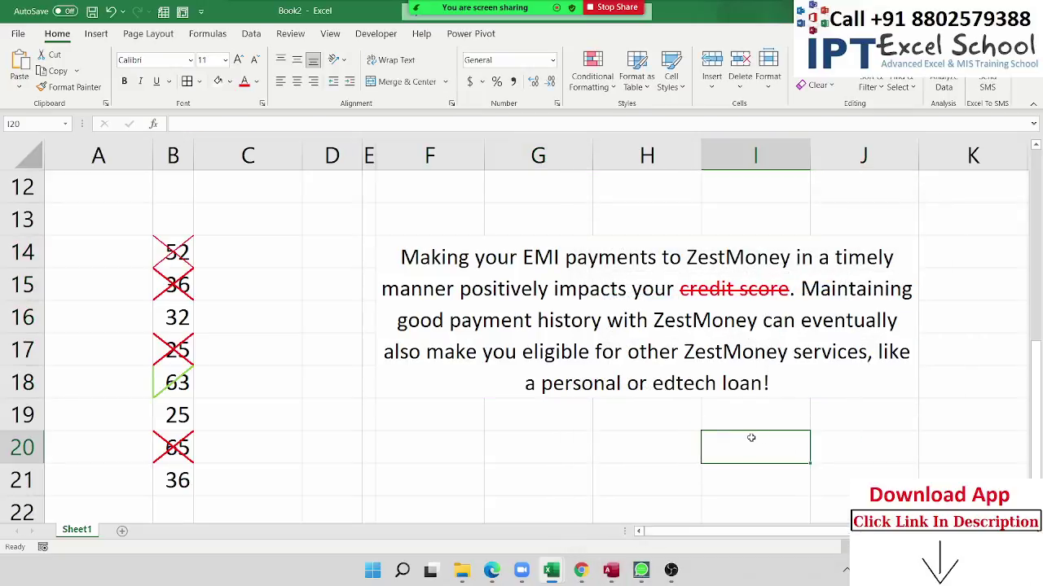
pyautogui.click(750, 322)
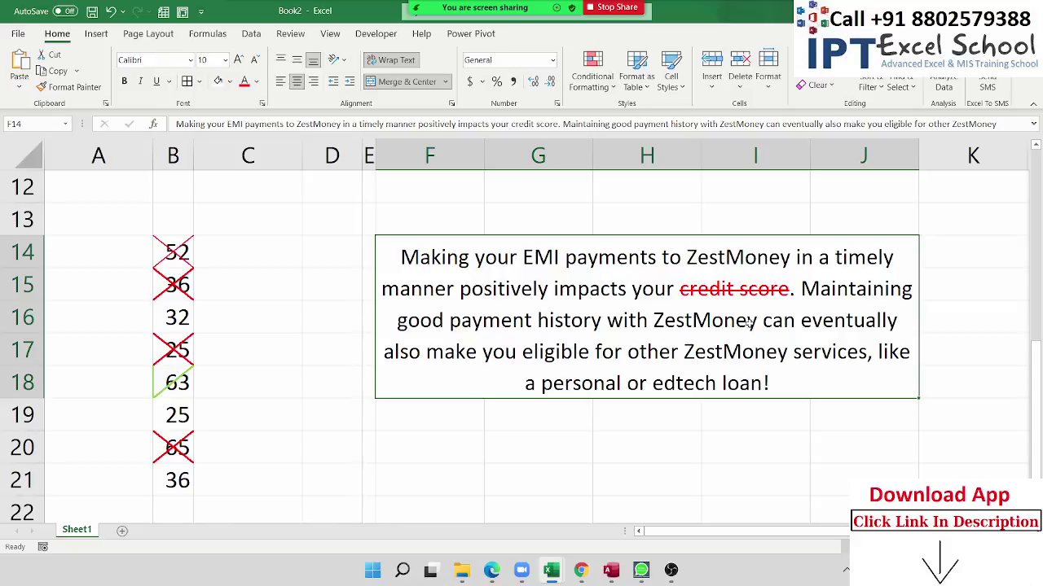
pyautogui.click(167, 310)
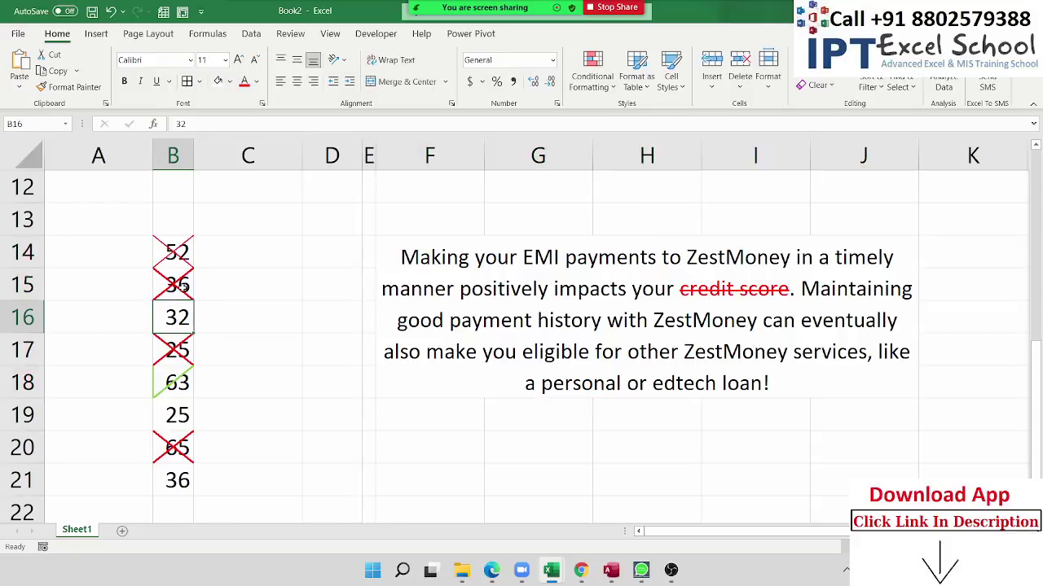
pyautogui.press('Up')
pyautogui.press('Up')
pyautogui.hotkey('ctrl', 'shift', 'Down')
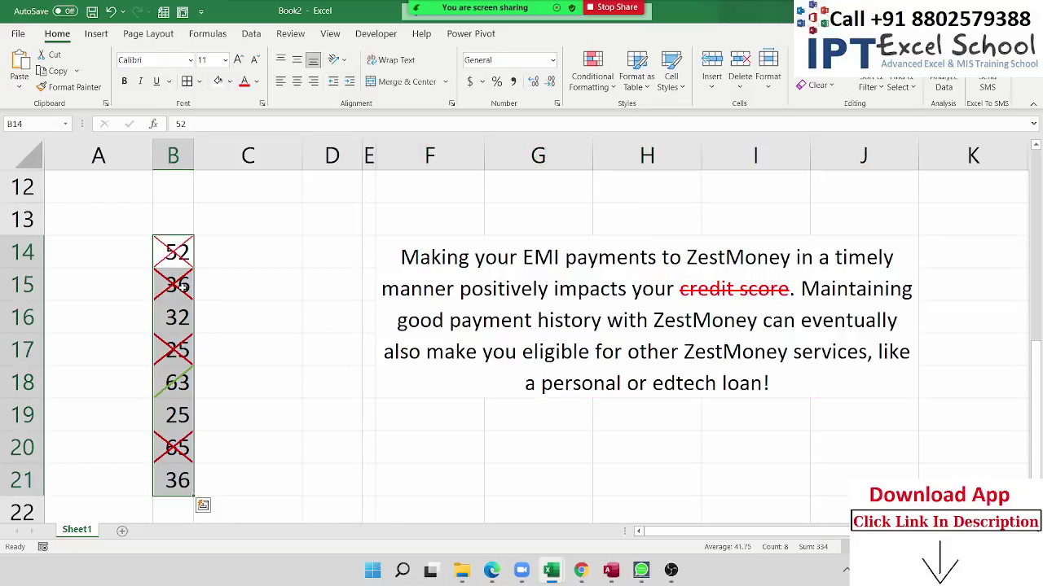
pyautogui.press('Up')
pyautogui.press('Down')
pyautogui.hotkey('ctrl', 'shift', 'Down')
pyautogui.press('Up')
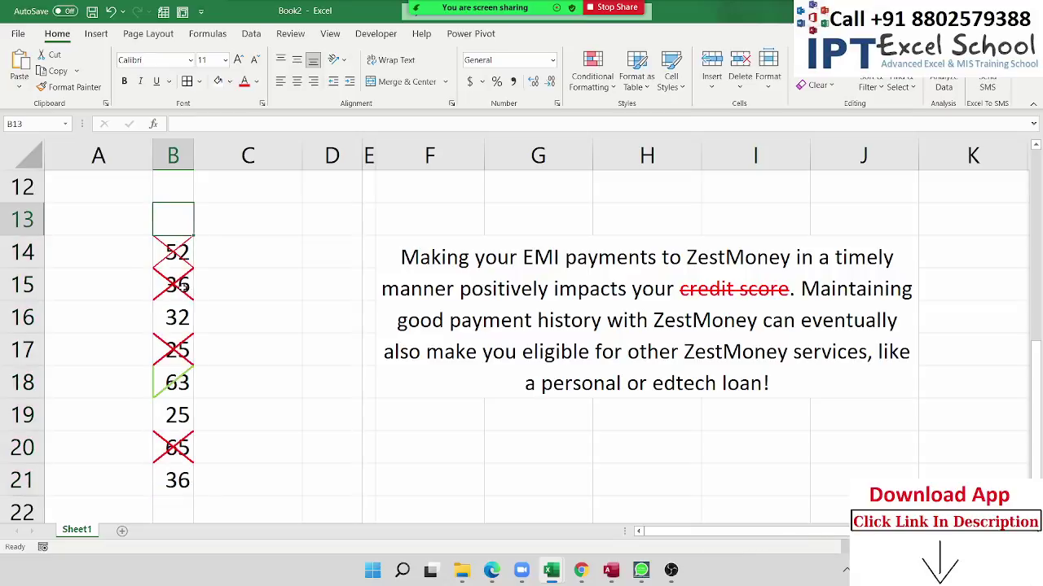
pyautogui.press('Down')
pyautogui.press('Down')
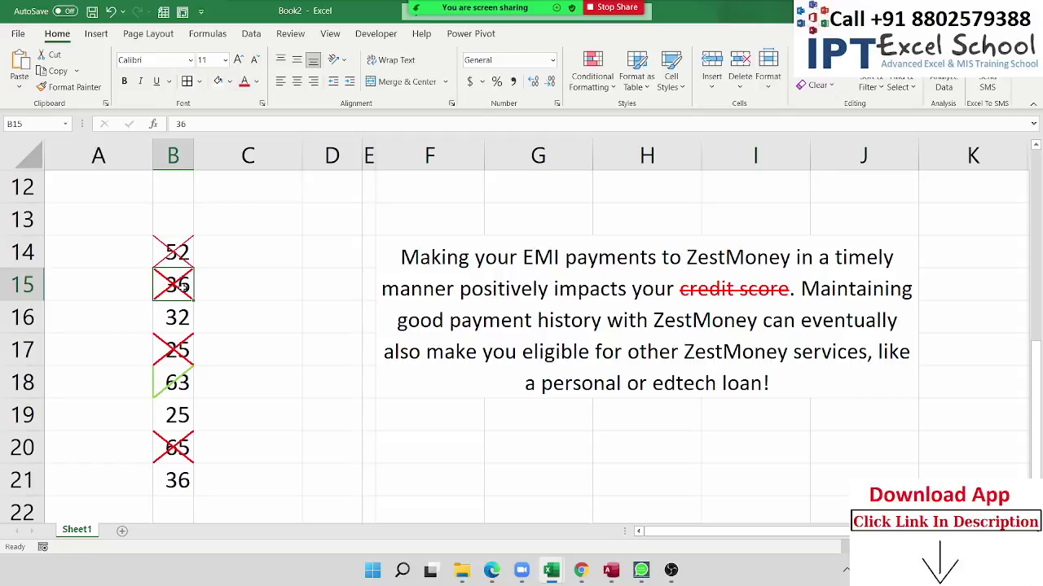
pyautogui.press('Up')
pyautogui.press('Right')
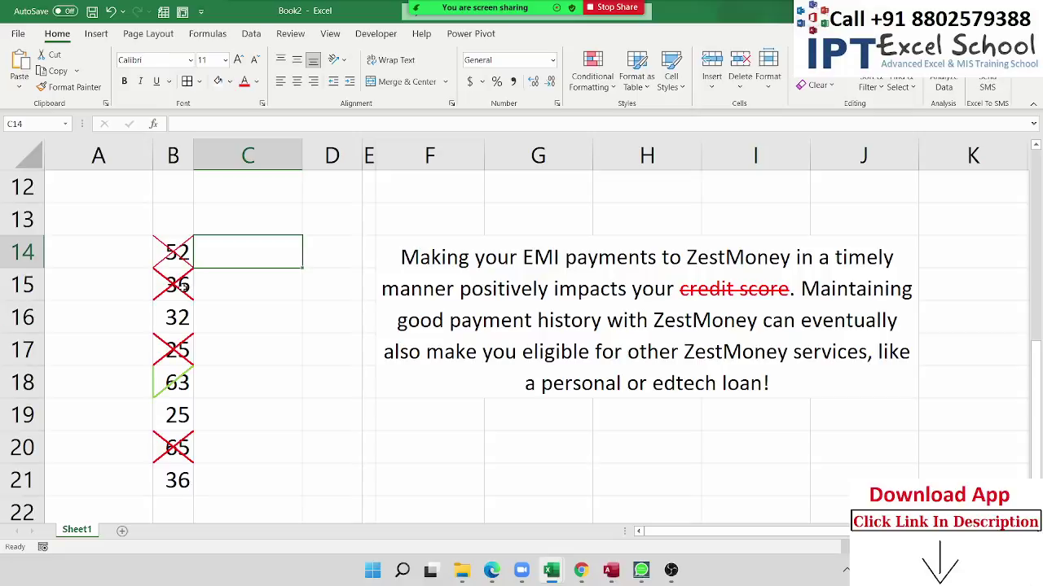
# Enter P in C14 and set its font to Wingdings 2 to show a check mark
pyautogui.write('P')
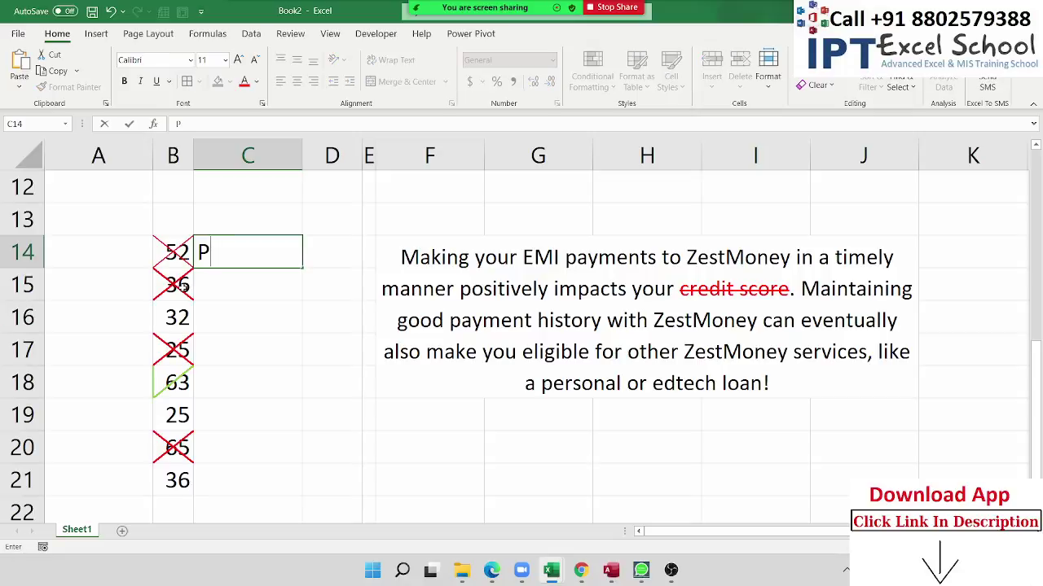
pyautogui.press('Return')
pyautogui.press('Up')
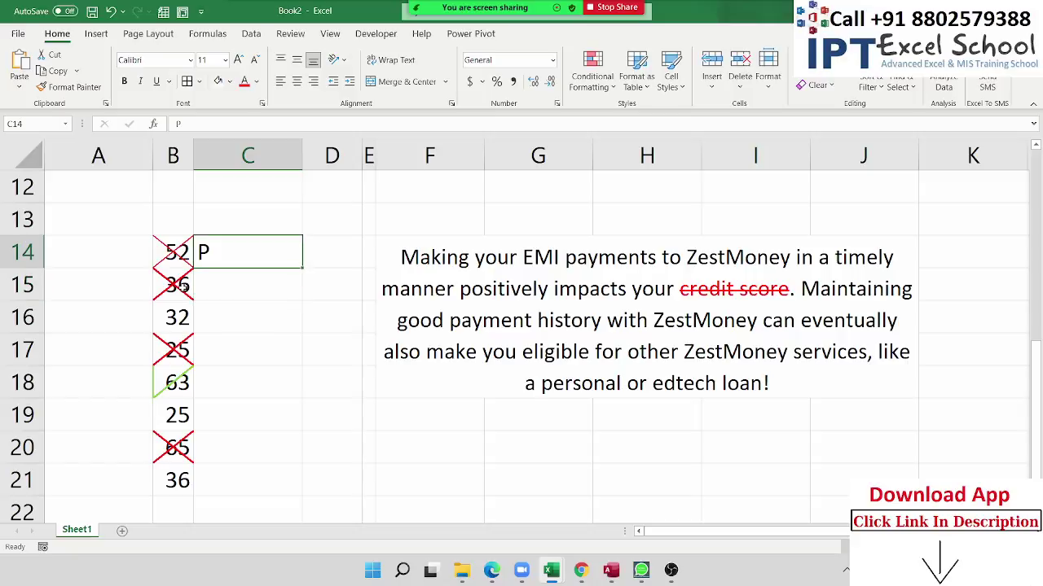
pyautogui.click(190, 62)
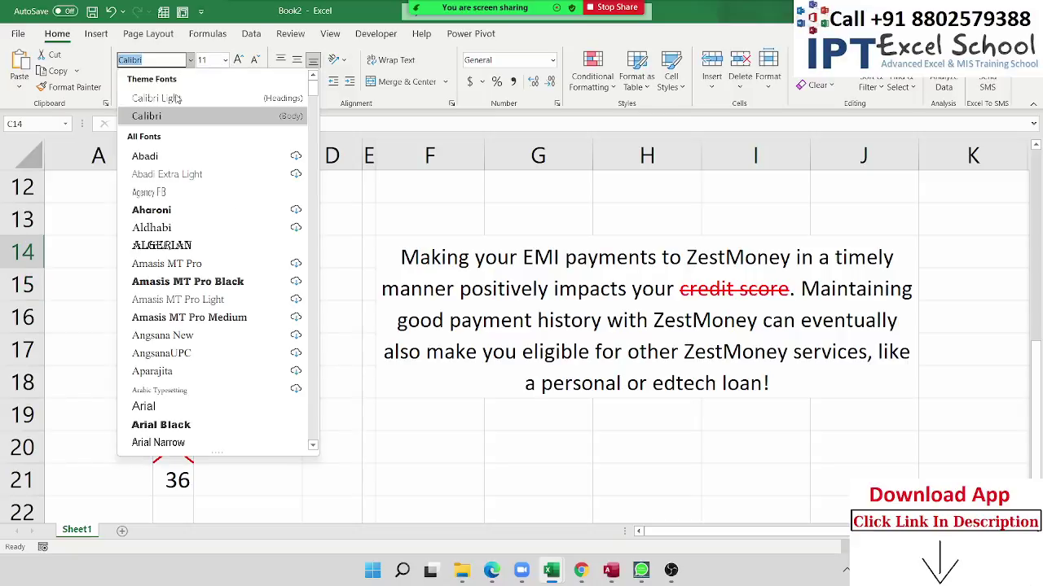
pyautogui.scroll(-6, 212, 245)
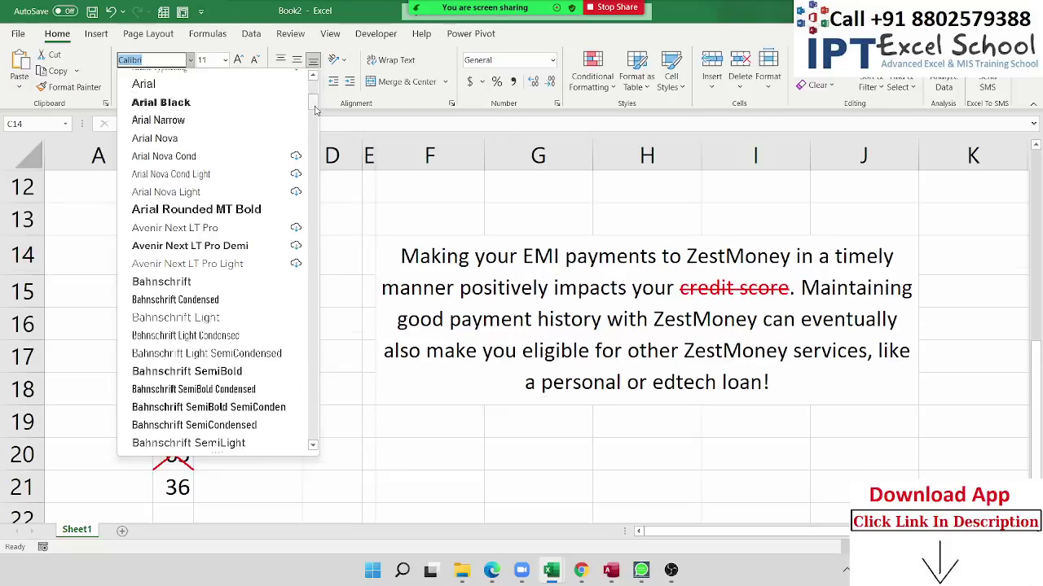
pyautogui.moveTo(313, 106); pyautogui.dragTo(308, 437)
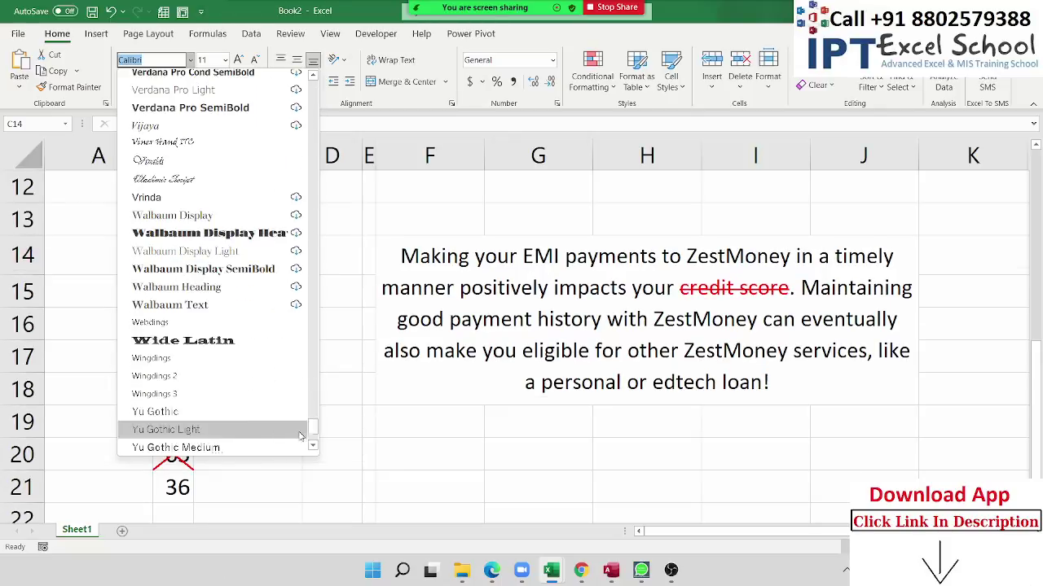
pyautogui.click(207, 375)
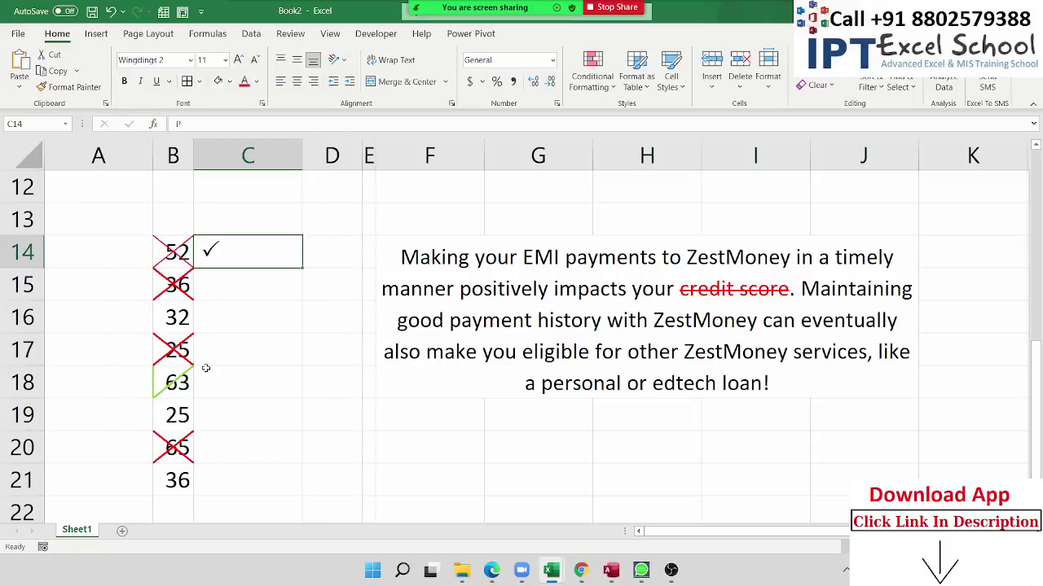
# Fill the C14 check mark down the column to C21
pyautogui.doubleClick(302, 266)
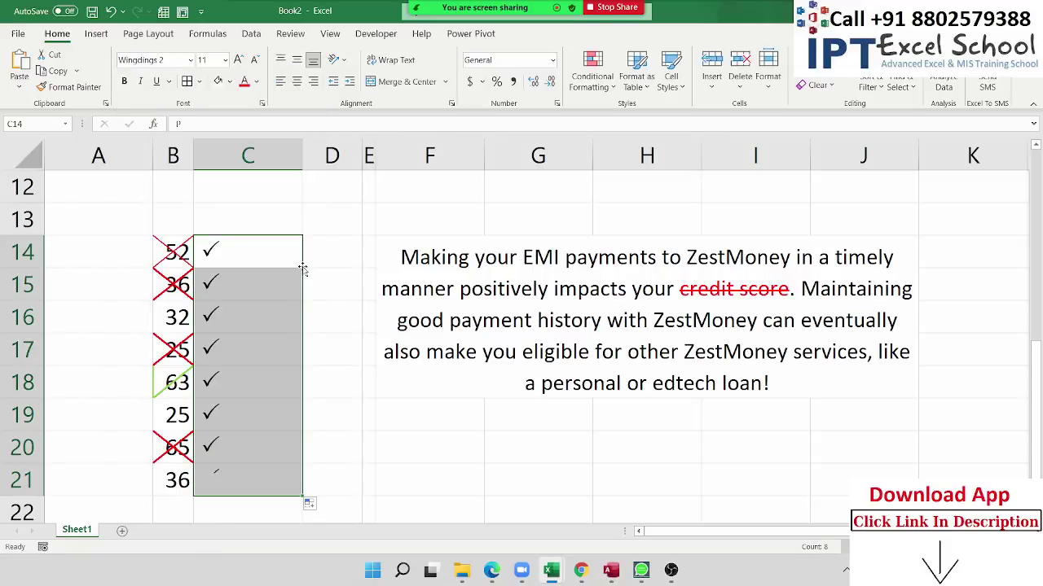
pyautogui.doubleClick(232, 254)
pyautogui.doubleClick(232, 254)
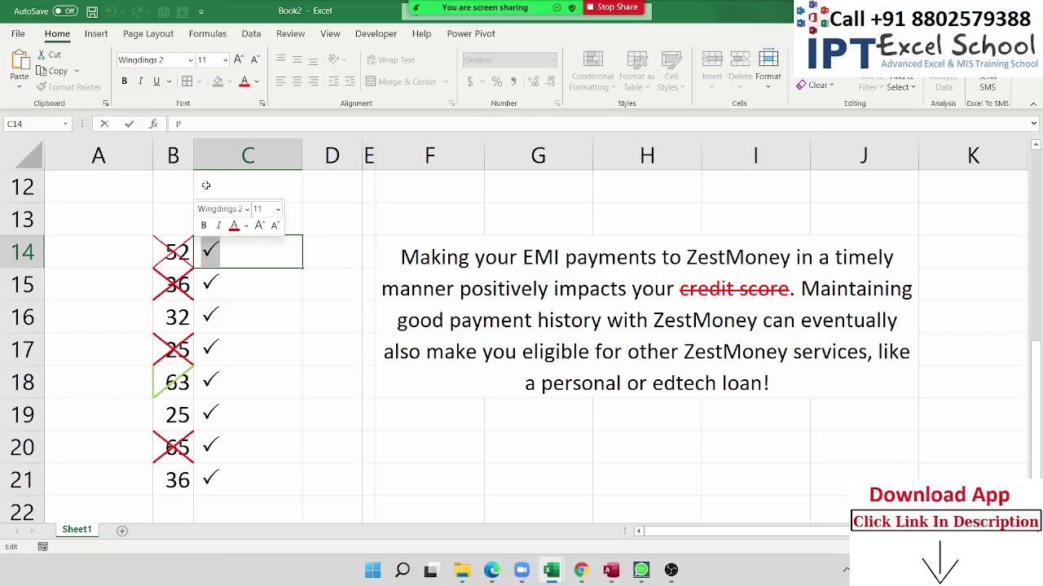
pyautogui.press('Escape')
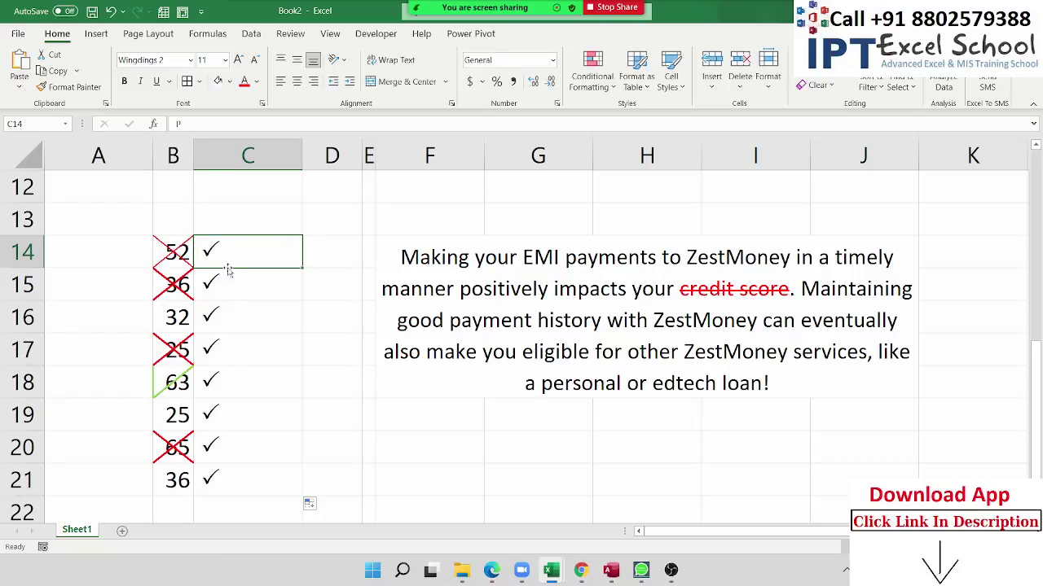
# Turn C14 and C15 into crosses by typing O, then inspect C14's character
pyautogui.write('O')
pyautogui.press('Return')
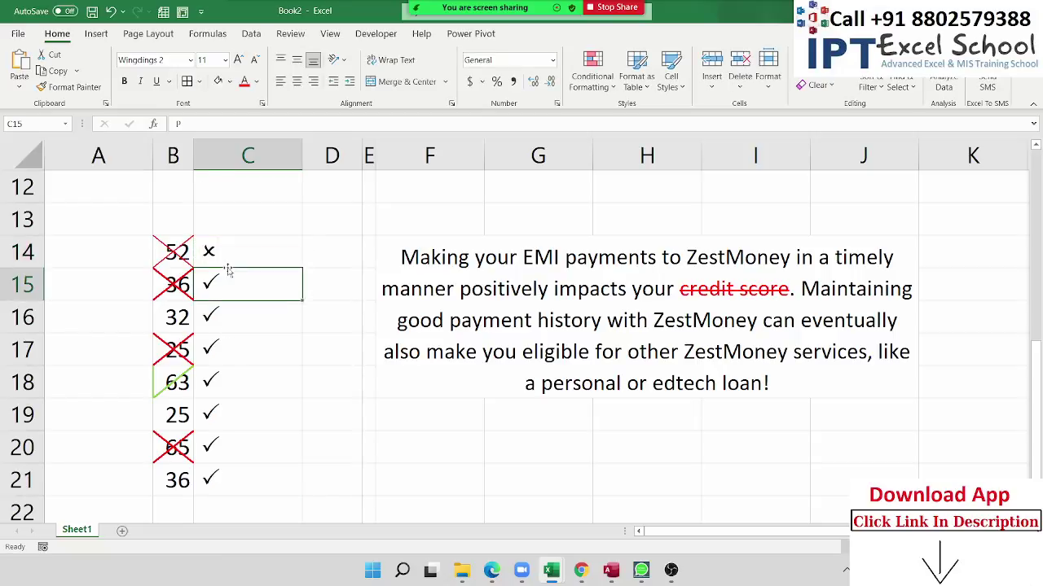
pyautogui.write('O')
pyautogui.press('Return')
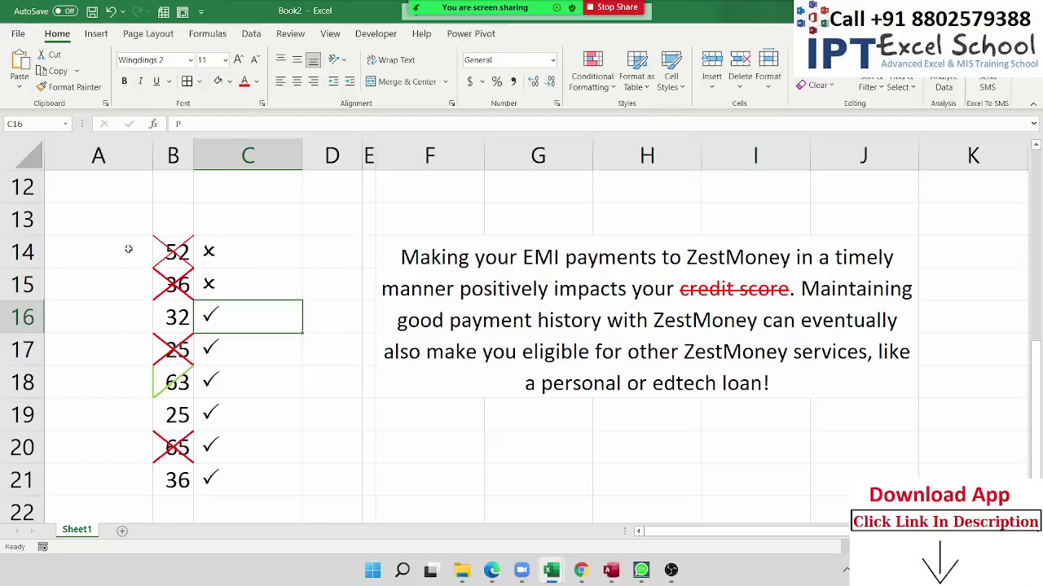
pyautogui.doubleClick(210, 251)
pyautogui.doubleClick(235, 259)
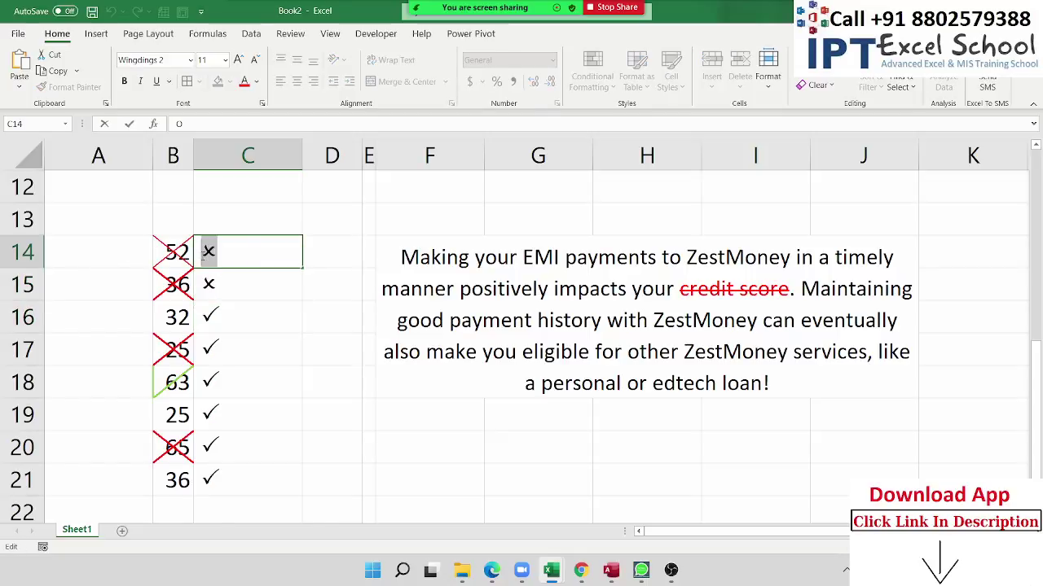
pyautogui.doubleClick(179, 123)
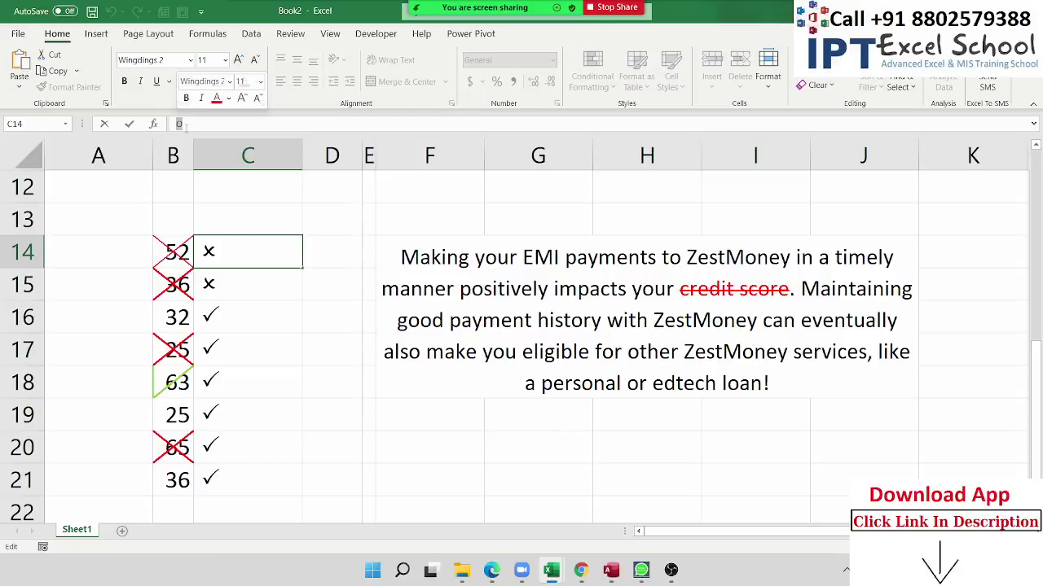
pyautogui.press('Return')
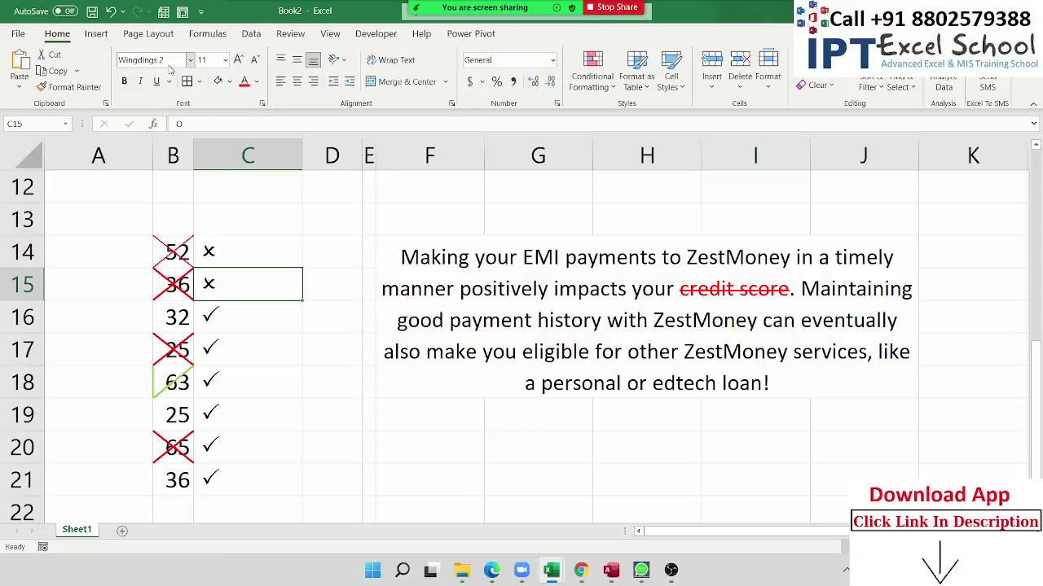
# Turn C17 and C20 into crosses with O and return to C14
pyautogui.click(214, 356)
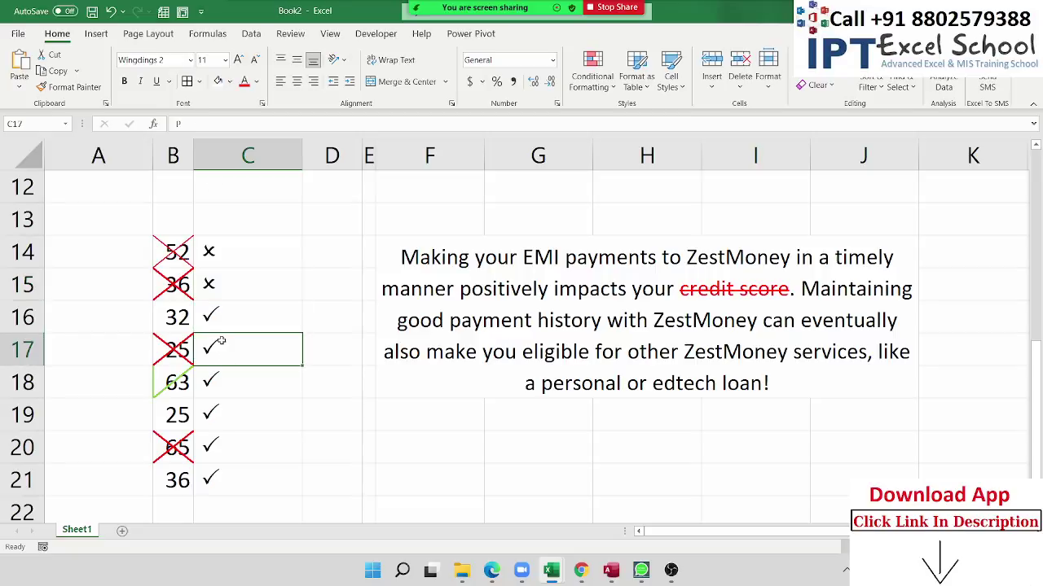
pyautogui.write('O')
pyautogui.press('Down')
pyautogui.press('Down')
pyautogui.press('Down')
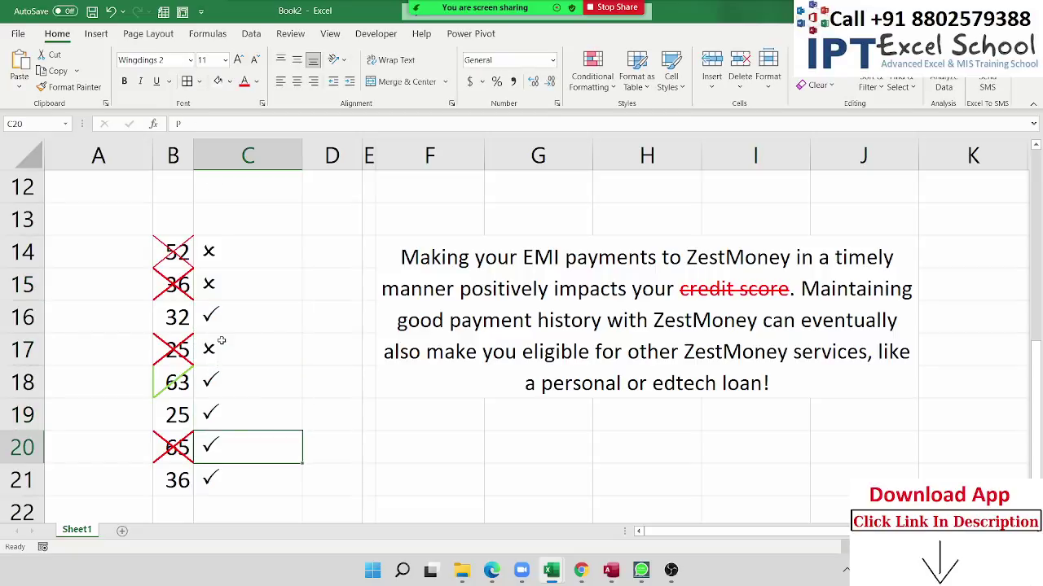
pyautogui.write('O')
pyautogui.press('Return')
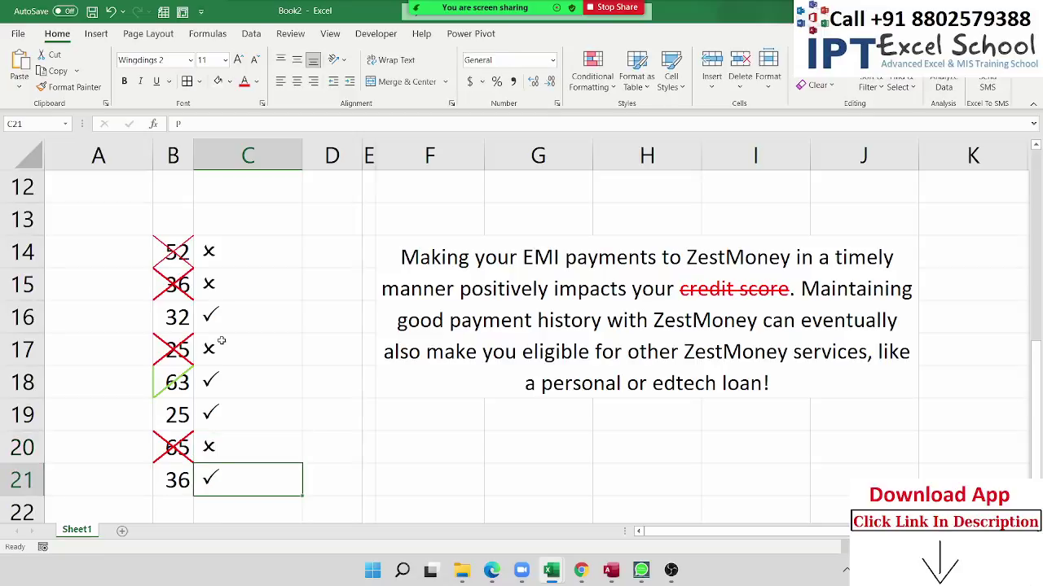
pyautogui.moveTo(219, 256)
pyautogui.mouseDown()
pyautogui.moveTo(228, 314)
pyautogui.moveTo(229, 247)
pyautogui.mouseUp()
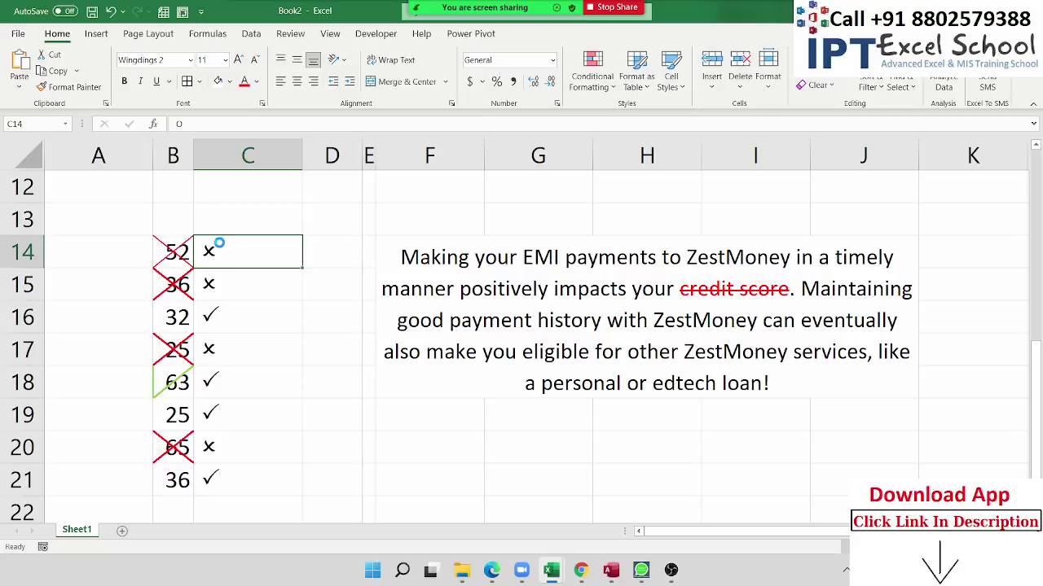
# Filter the mark column to exclude O crosses, then undo to show all rows
pyautogui.click(296, 261)
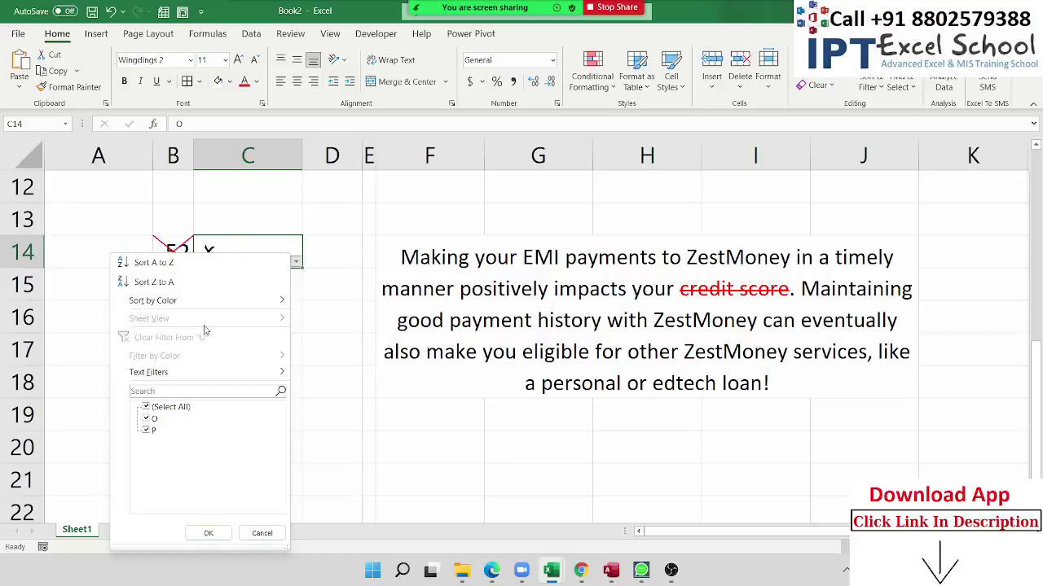
pyautogui.click(154, 420)
pyautogui.click(204, 532)
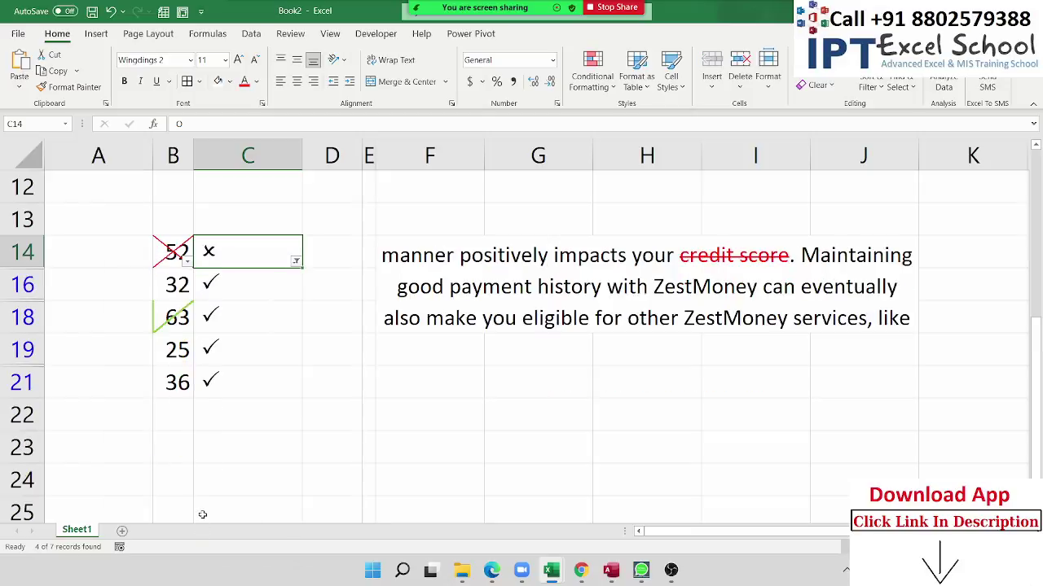
pyautogui.hotkey('ctrl', 'z')
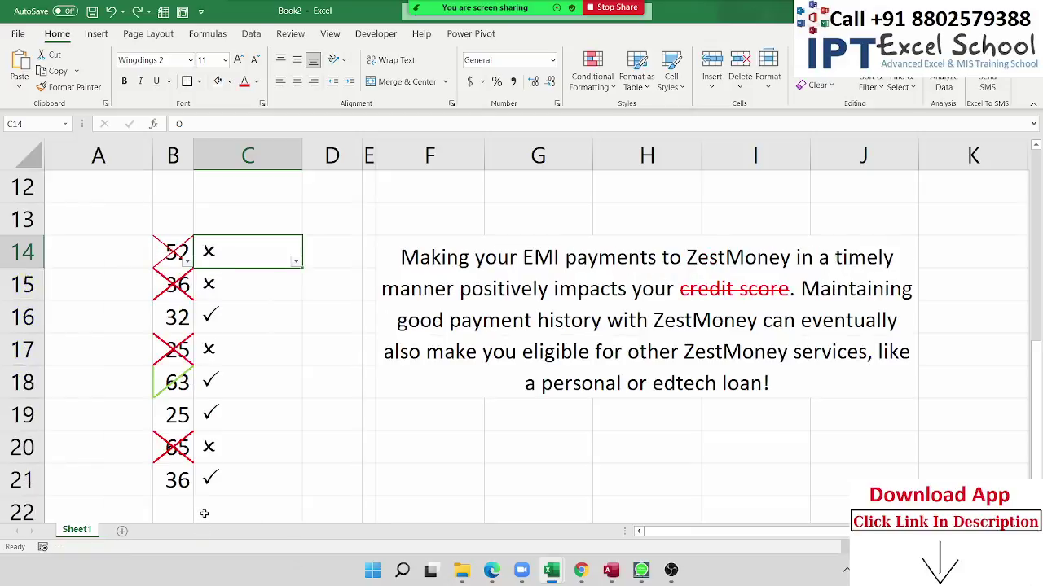
pyautogui.click(312, 423)
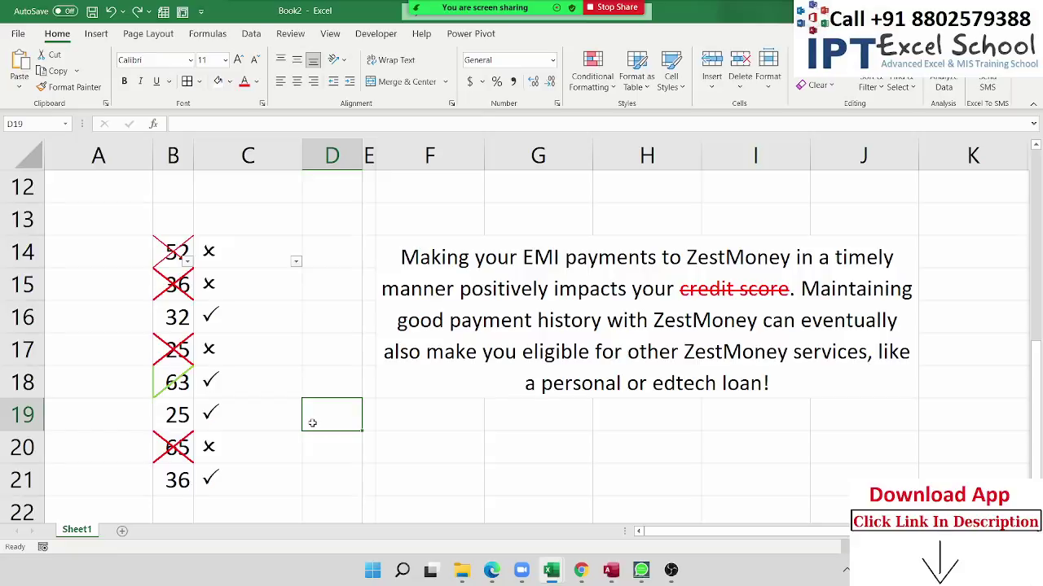
# Select C16:C18, then scroll down to the empty rows and select G26
pyautogui.moveTo(251, 321); pyautogui.dragTo(260, 383)
pyautogui.hotkey('ctrl', 'v')
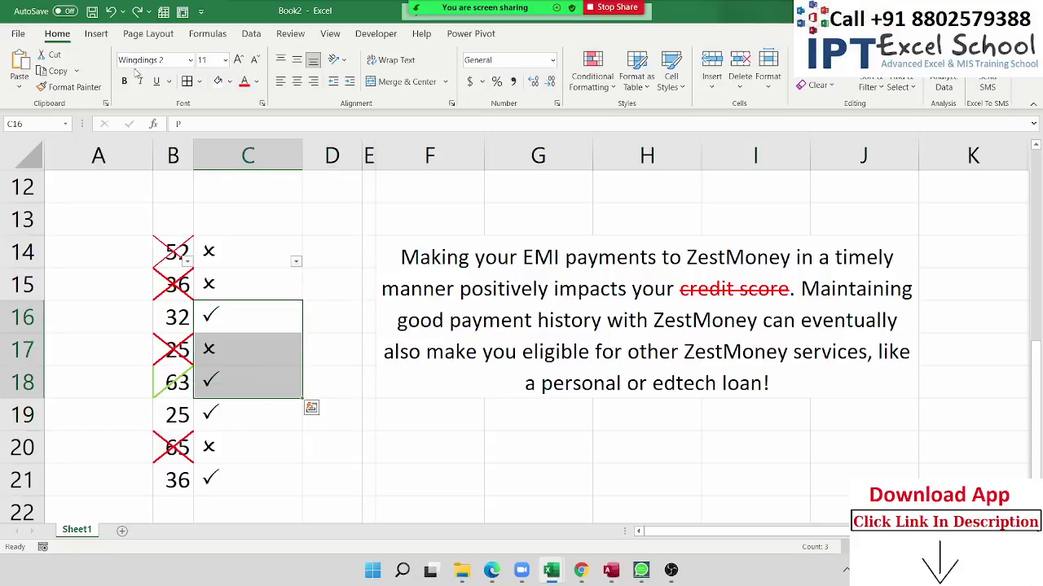
pyautogui.scroll(-1, 423, 381)
pyautogui.scroll(-2, 424, 380)
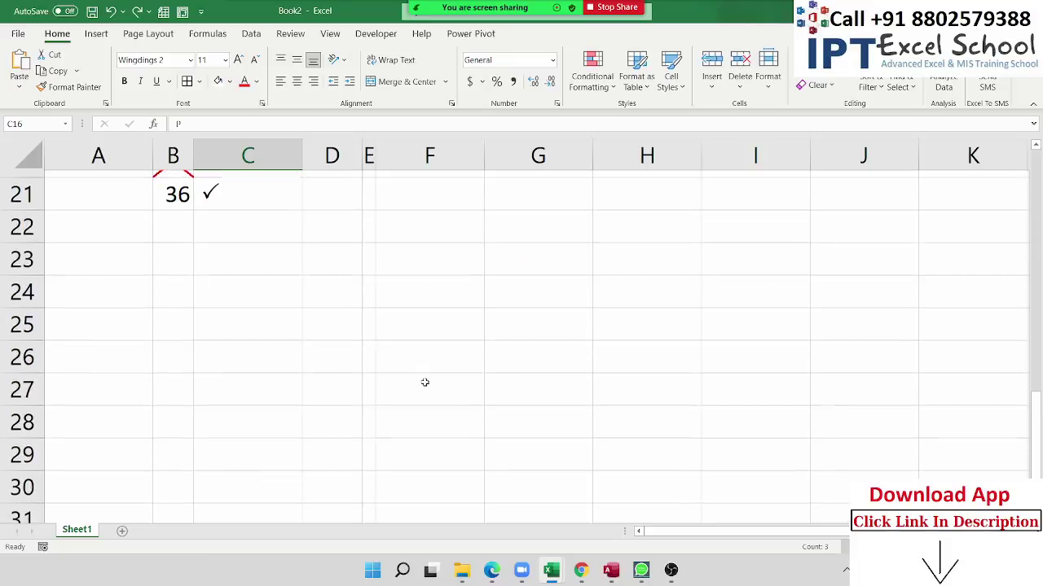
pyautogui.scroll(-1, 424, 382)
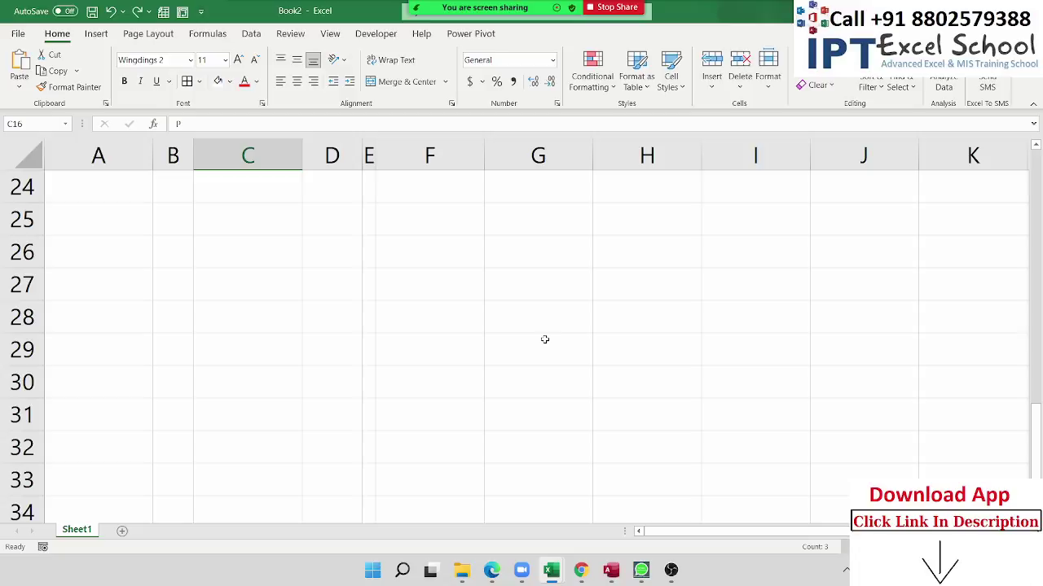
pyautogui.click(508, 248)
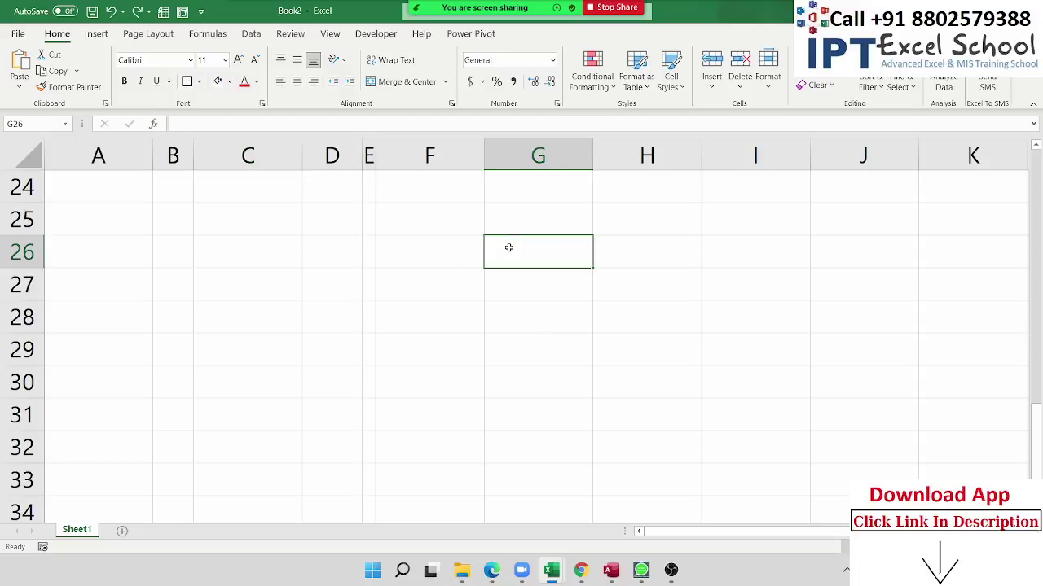
# Enter J in G26 and tilt it with Angle Clockwise orientation into a tick
pyautogui.write('J')
pyautogui.press('Return')
pyautogui.click(509, 247)
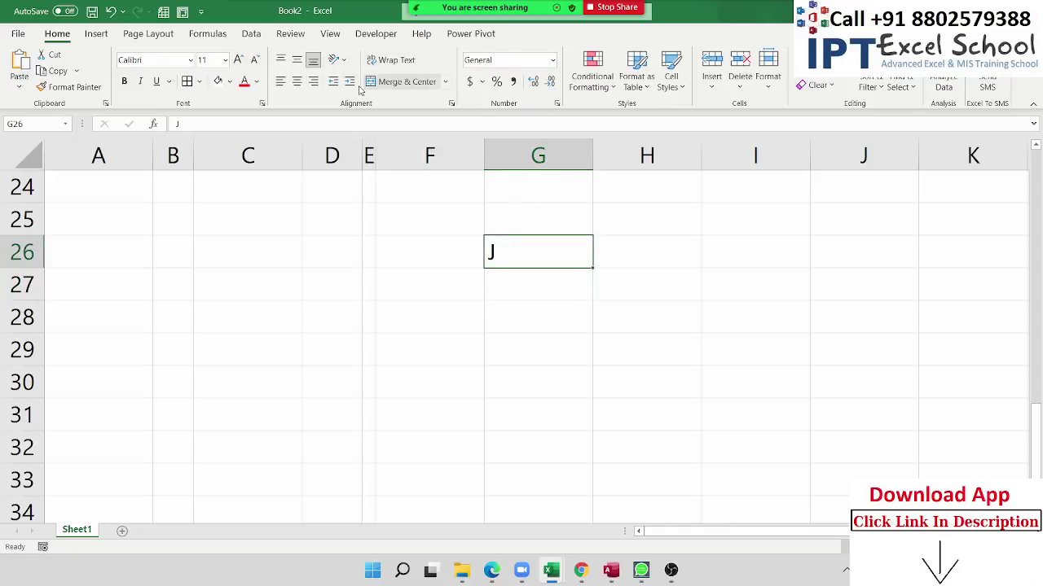
pyautogui.click(337, 59)
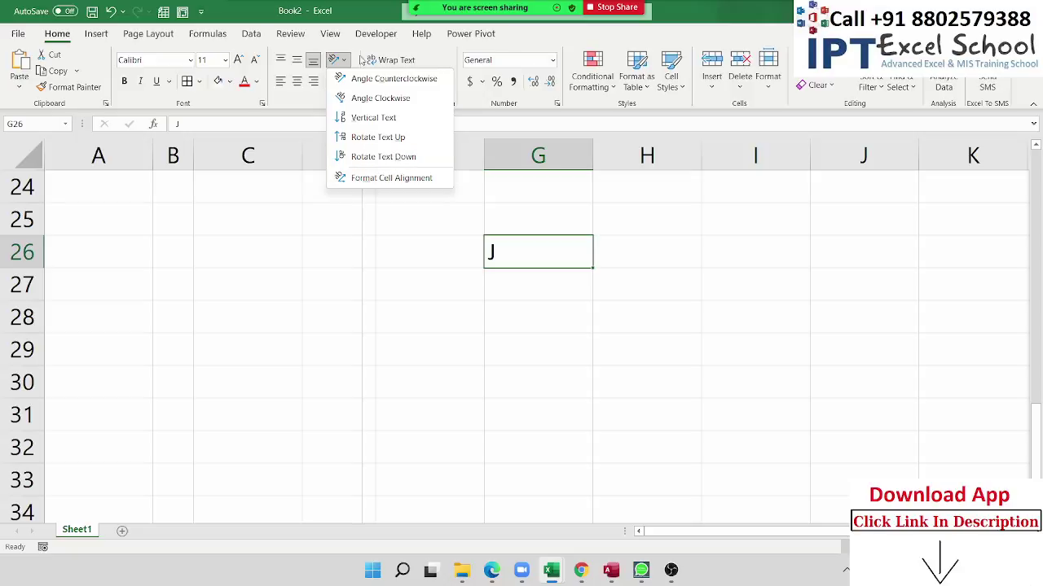
pyautogui.click(351, 61)
pyautogui.click(337, 60)
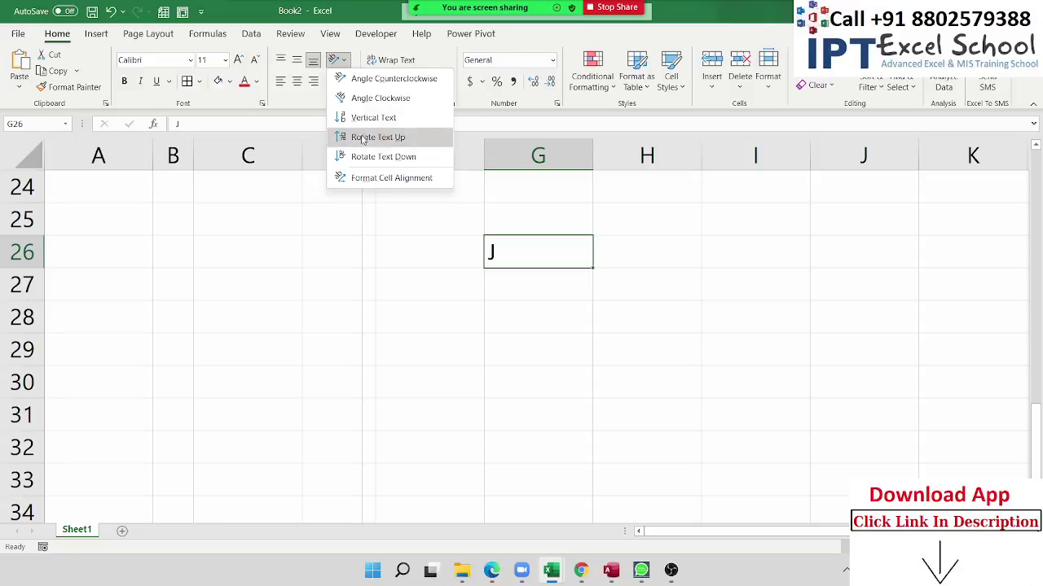
pyautogui.click(406, 99)
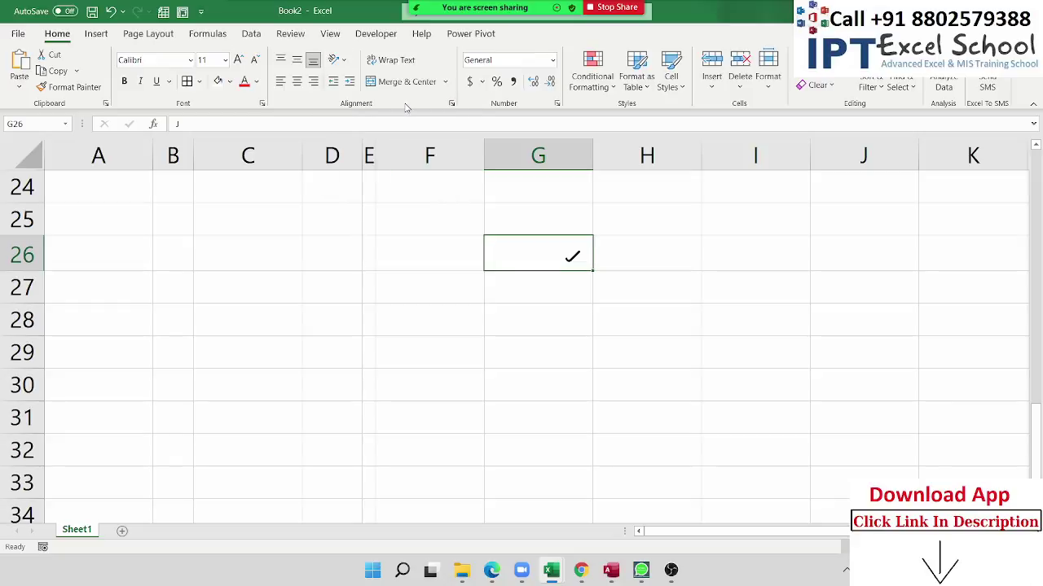
pyautogui.click(452, 104)
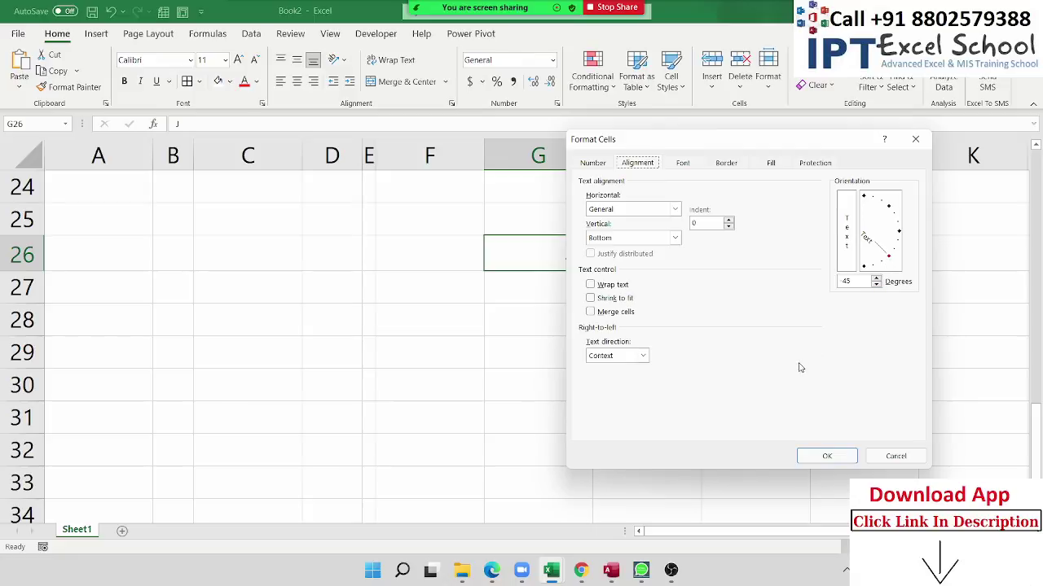
pyautogui.click(844, 457)
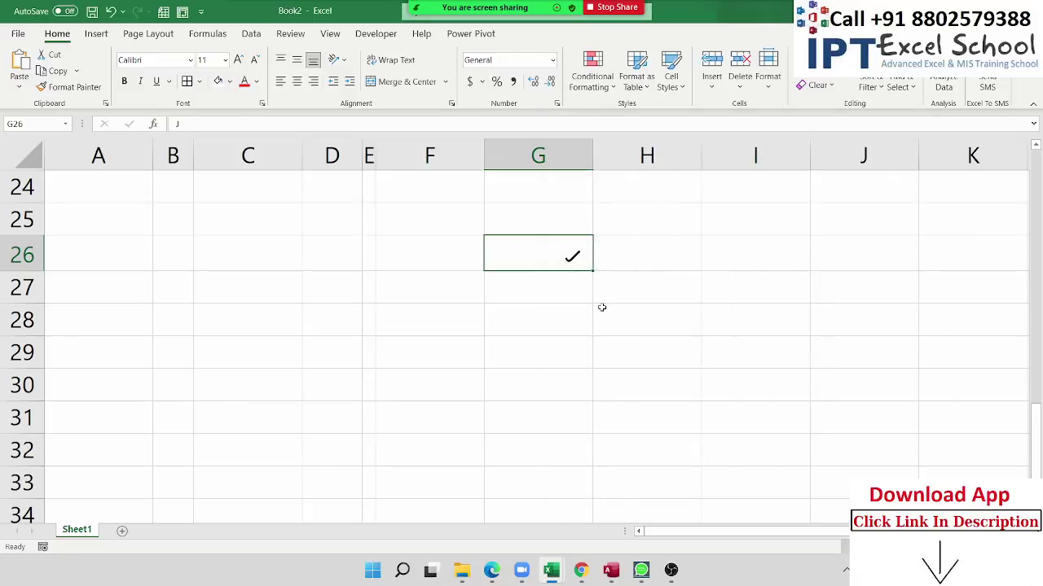
# Enter X in G27 below the tick
pyautogui.click(585, 283)
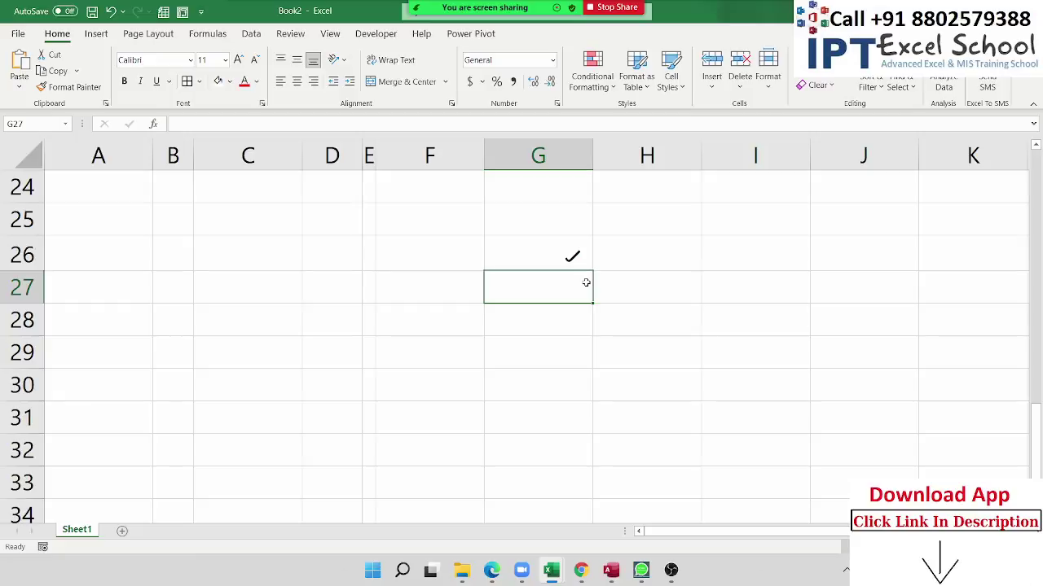
pyautogui.write('X')
pyautogui.click(534, 375)
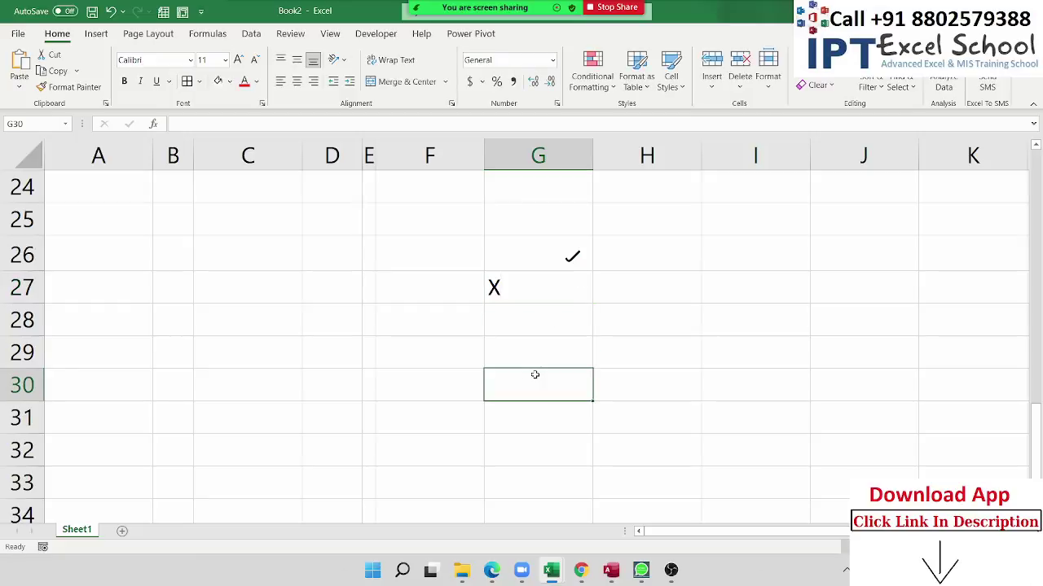
pyautogui.click(540, 284)
pyautogui.click(551, 263)
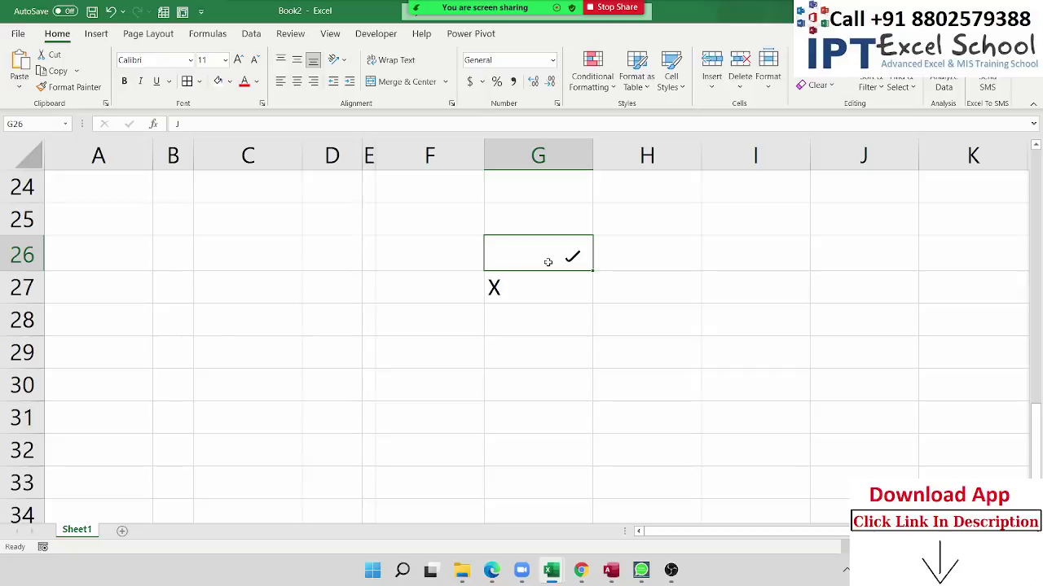
# Add a new blank worksheet, Sheet2
pyautogui.click(123, 530)
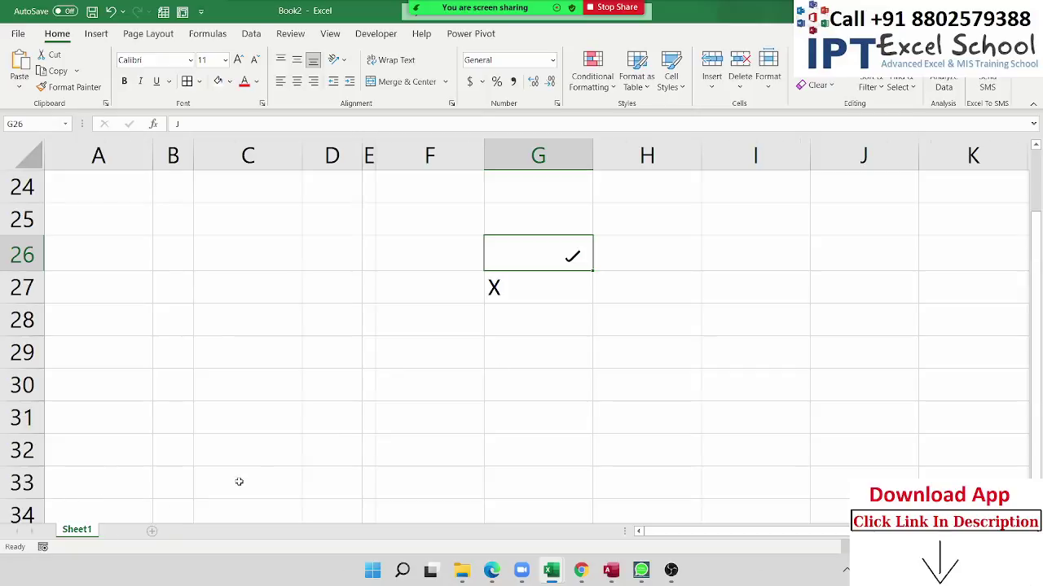
pyautogui.keyDown('ctrl'); pyautogui.scroll(1, 162, 434); pyautogui.keyUp('ctrl')
pyautogui.keyDown('ctrl'); pyautogui.scroll(2, 160, 424); pyautogui.keyUp('ctrl')
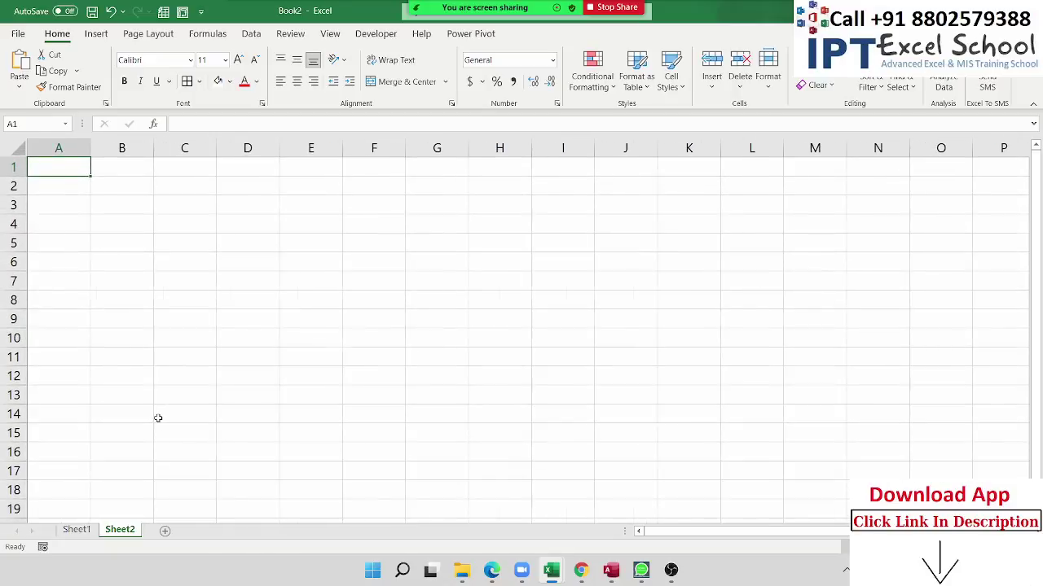
# Enter Name in A3 and date 8/1 in B3, formatted as d-mmm-yy
pyautogui.keyDown('ctrl'); pyautogui.scroll(1, 158, 418); pyautogui.keyUp('ctrl')
pyautogui.click(66, 220)
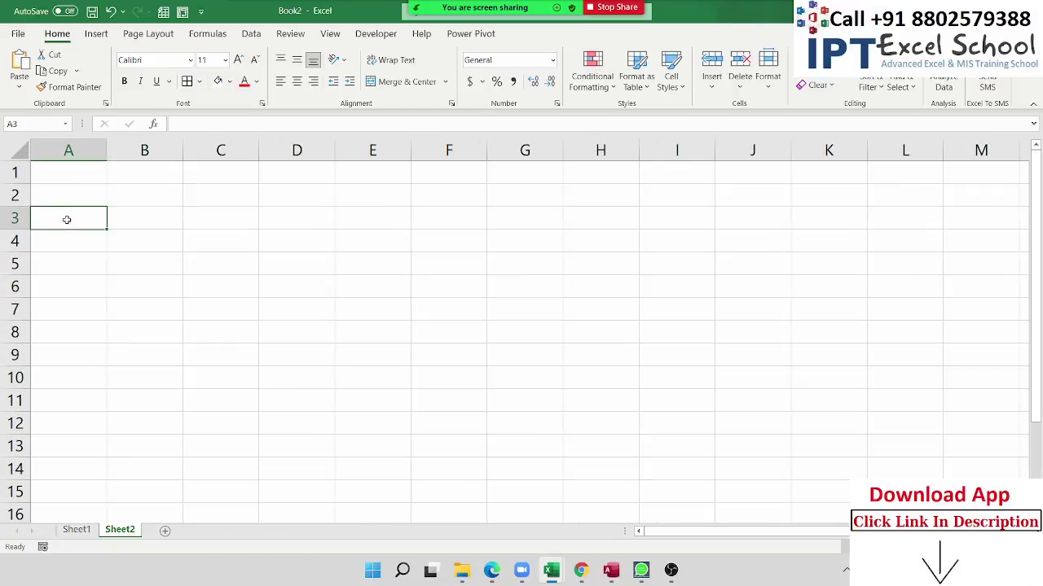
pyautogui.write('Name')
pyautogui.press('Return')
pyautogui.press('Up')
pyautogui.press('Right')
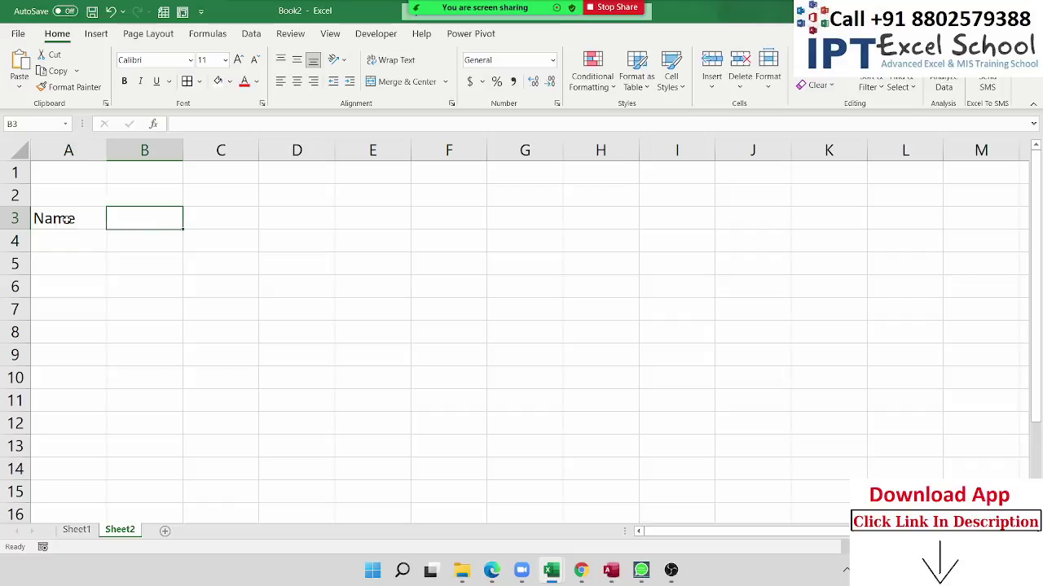
pyautogui.write('P')
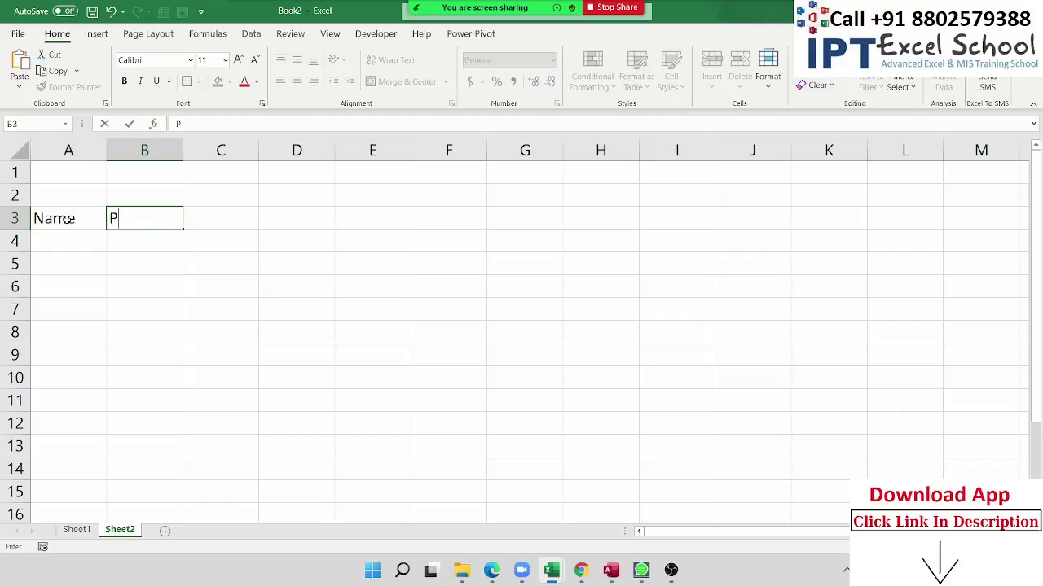
pyautogui.press('Escape')
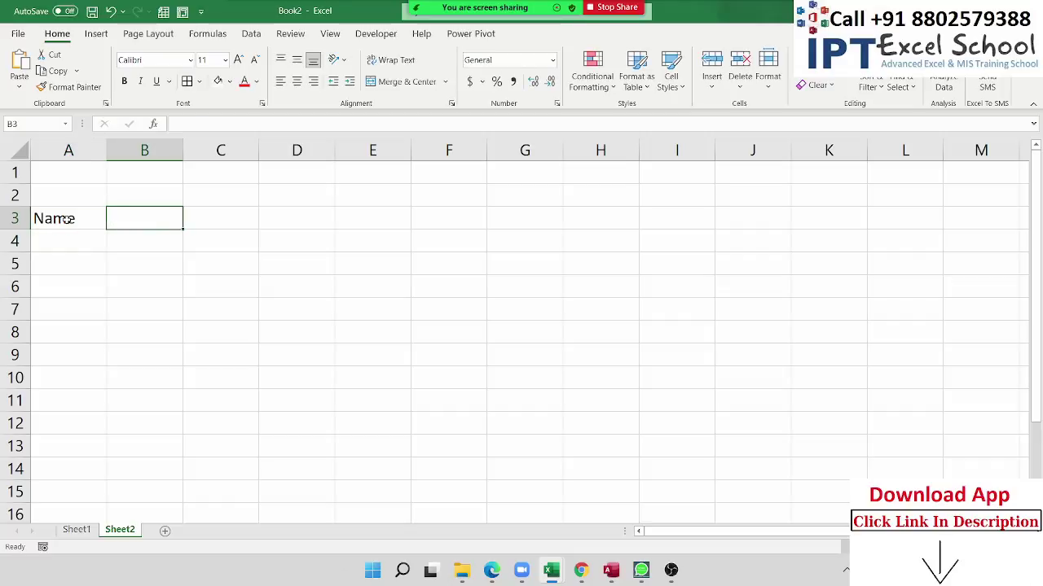
pyautogui.write('8/1')
pyautogui.press('Return')
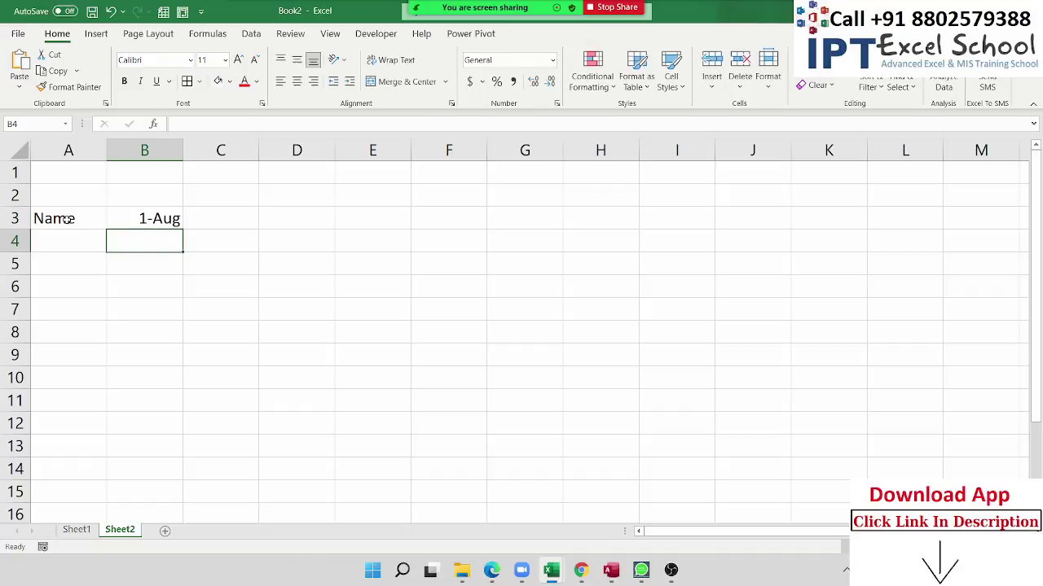
pyautogui.press('Up')
pyautogui.hotkey('ctrl', 'shift', '3')
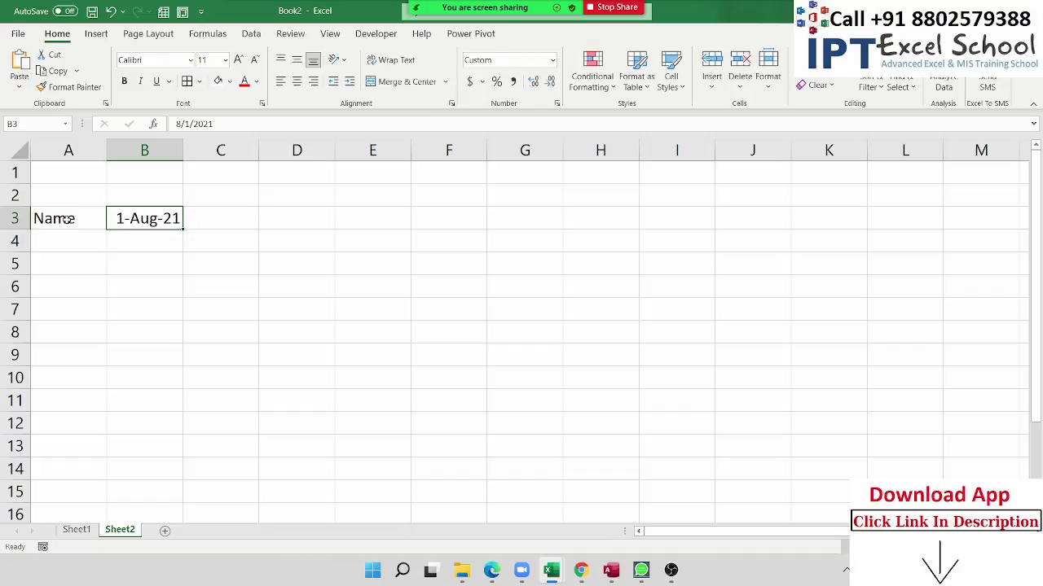
# Fill dates across row 3 through 31-Aug-21, delete September dates, and auto-fit all columns
pyautogui.moveTo(181, 230); pyautogui.dragTo(928, 236)
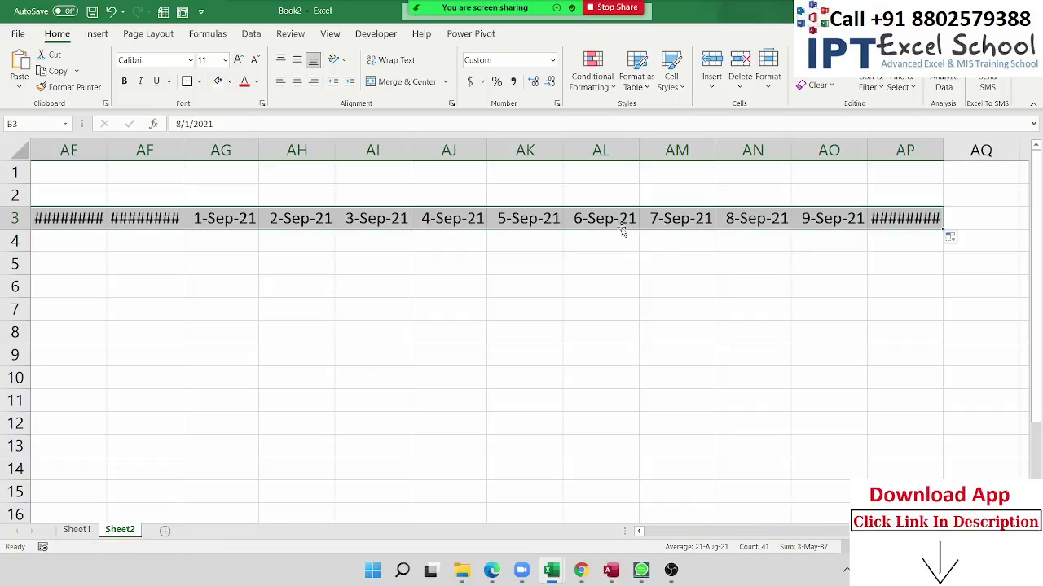
pyautogui.click(236, 220)
pyautogui.hotkey('ctrl', 'shift', 'Right')
pyautogui.press('Delete')
pyautogui.hotkey('ctrl', 'Left')
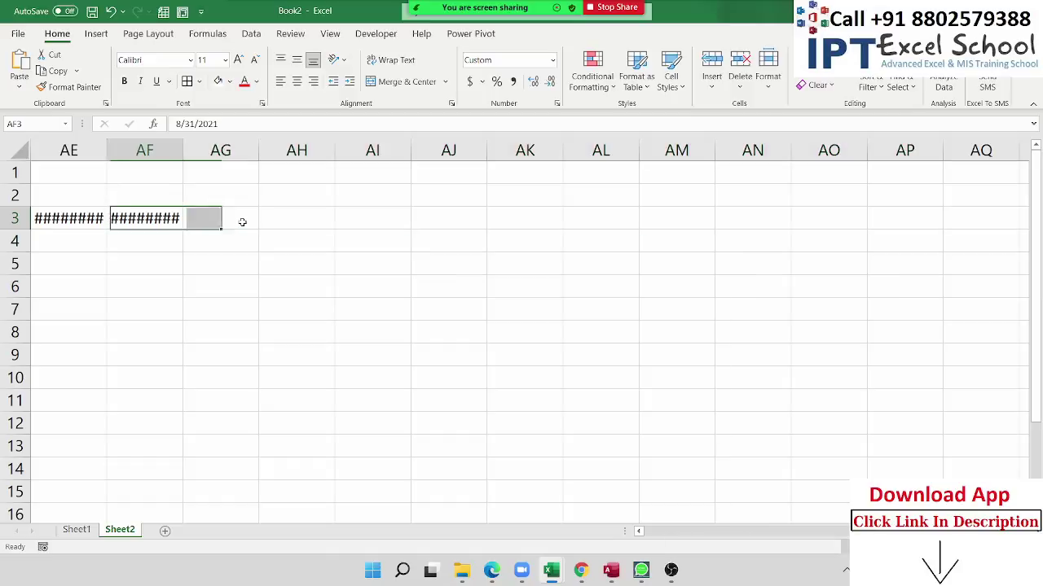
pyautogui.hotkey('ctrl', 'Left')
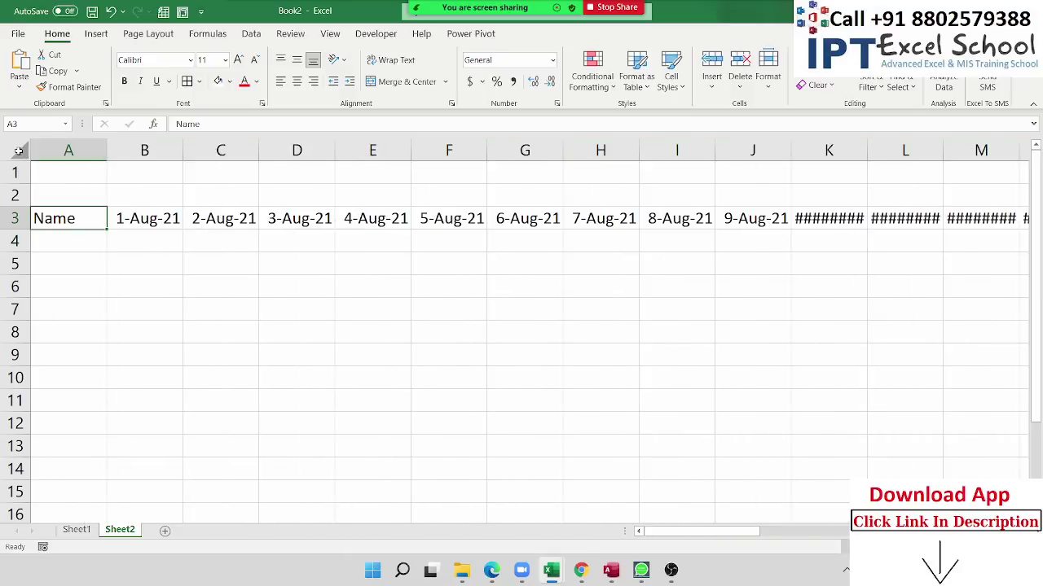
pyautogui.click(14, 150)
pyautogui.doubleClick(183, 150)
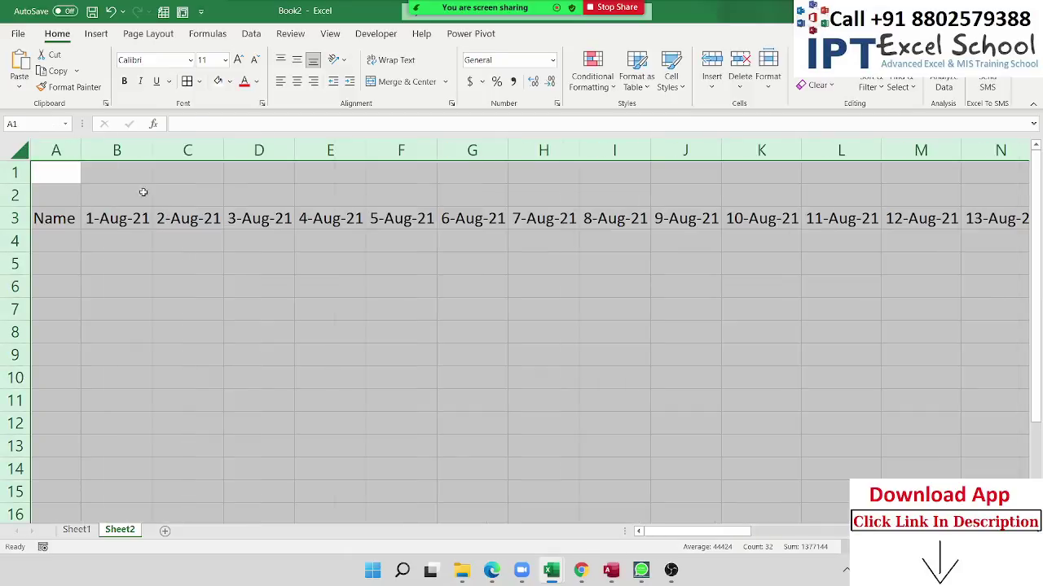
# Enter the first name in A4 and autofill eight names down to A11
pyautogui.click(69, 234)
pyautogui.write('Pu')
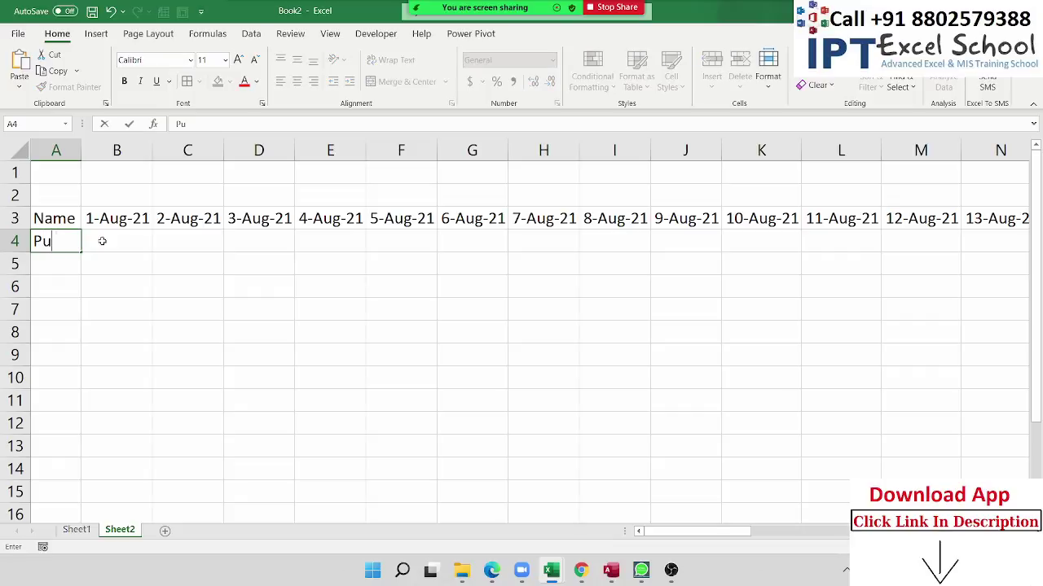
pyautogui.write('ja')
pyautogui.press('Return')
pyautogui.click(61, 244)
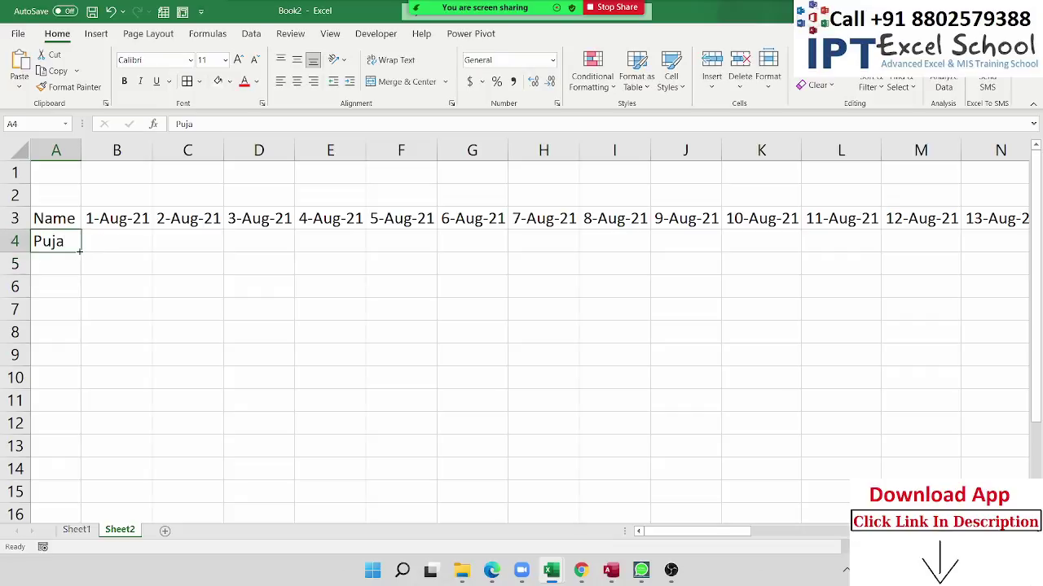
pyautogui.moveTo(81, 252); pyautogui.dragTo(77, 407)
# Mark P in B4 and copy it across and down through B4:AF11
pyautogui.click(117, 253)
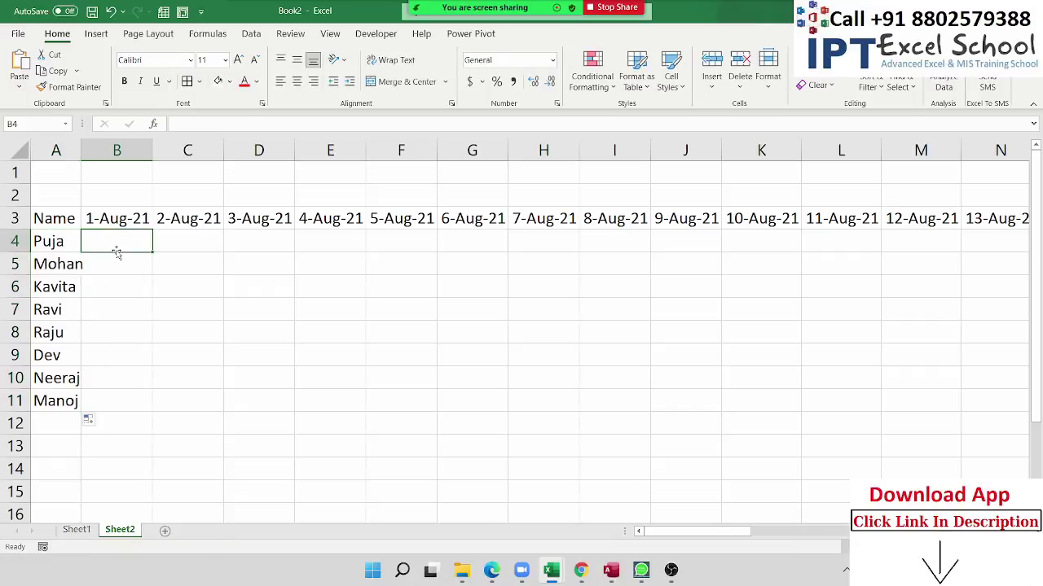
pyautogui.write('P')
pyautogui.press('Up')
pyautogui.moveTo(117, 250); pyautogui.dragTo(117, 401)
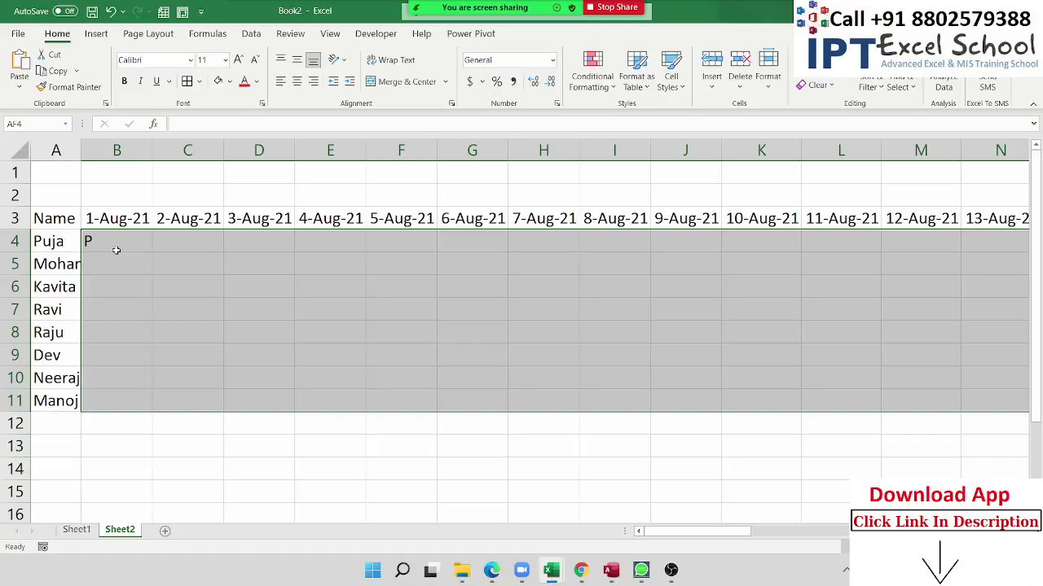
pyautogui.hotkey('ctrl', 'r')
pyautogui.hotkey('ctrl', 'd')
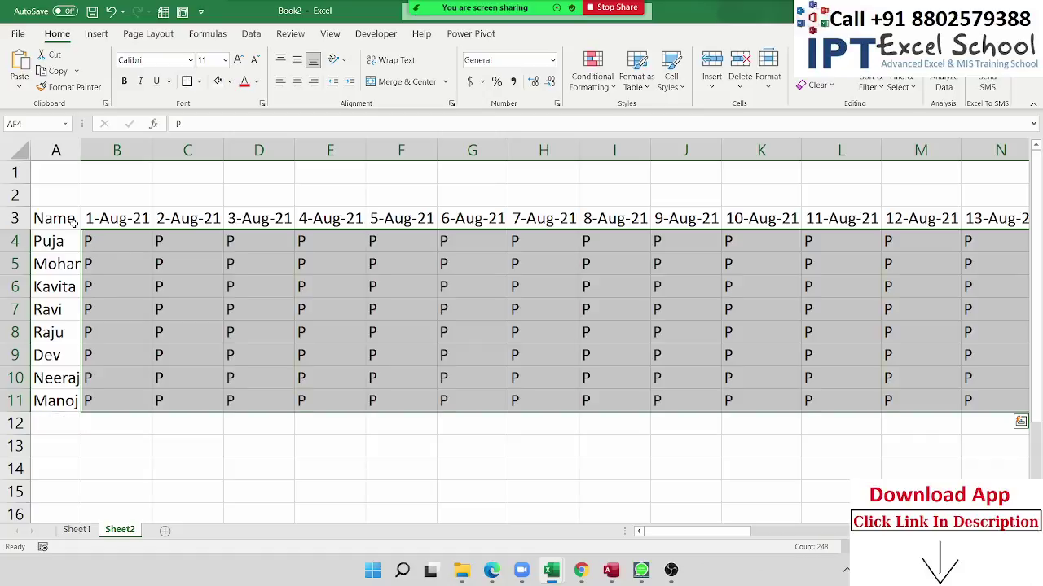
# Select the table A3:AF11 and apply All Borders
pyautogui.click(73, 224)
pyautogui.hotkey('ctrl', 'shift', 'Right')
pyautogui.hotkey('ctrl', 'shift', 'Down')
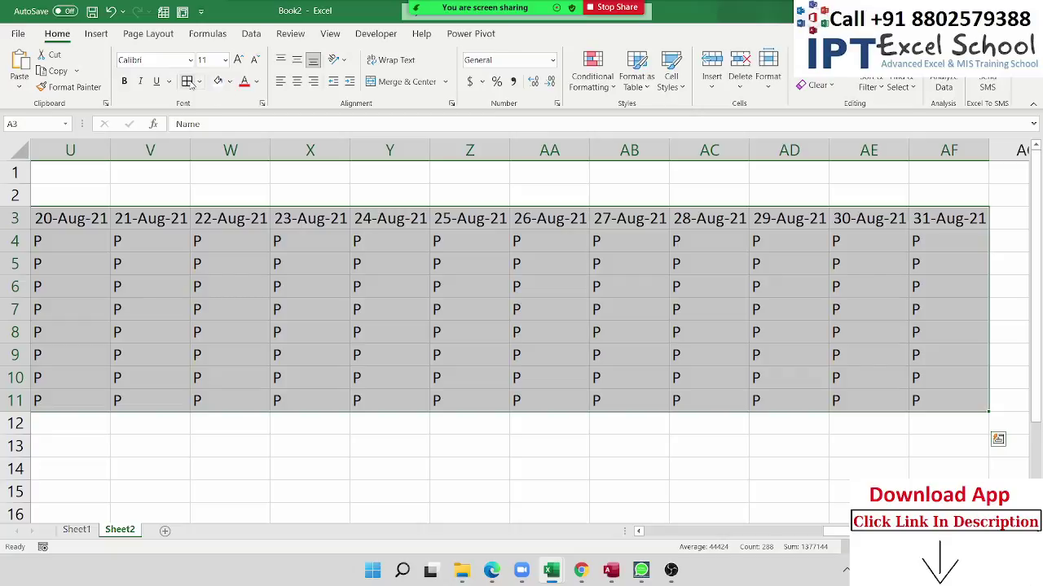
pyautogui.hotkey('ctrl', 'BackSpace')
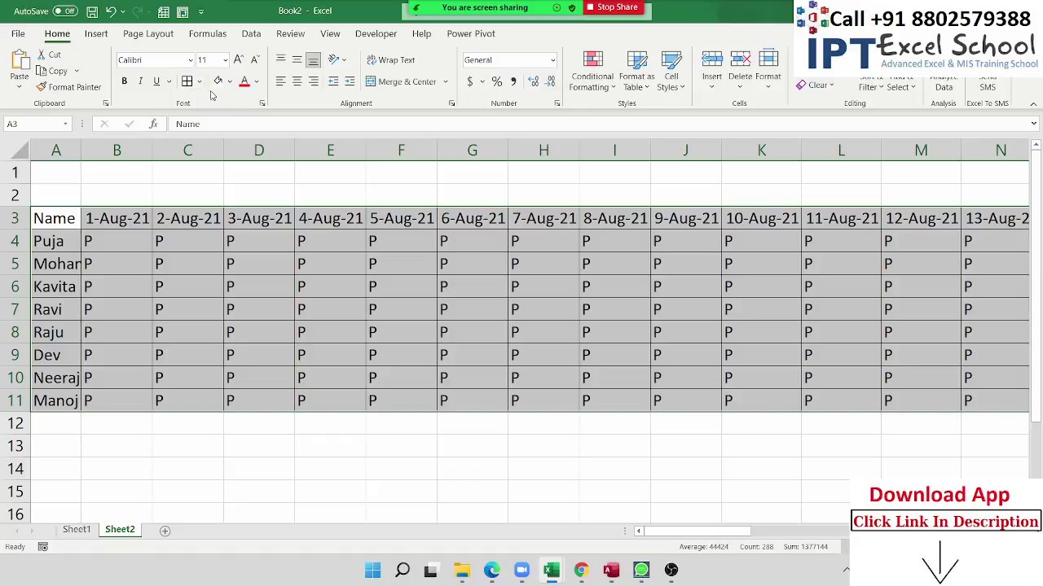
pyautogui.click(279, 195)
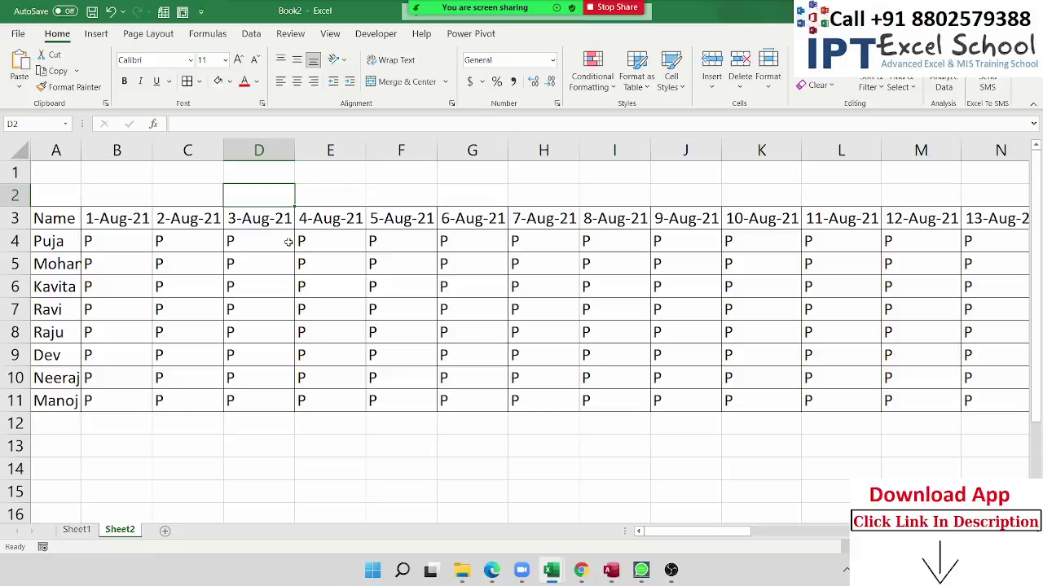
pyautogui.click(287, 242)
# Set the print layout to Landscape orientation, A4 paper and Narrow margins
pyautogui.hotkey('ctrl', 'p')
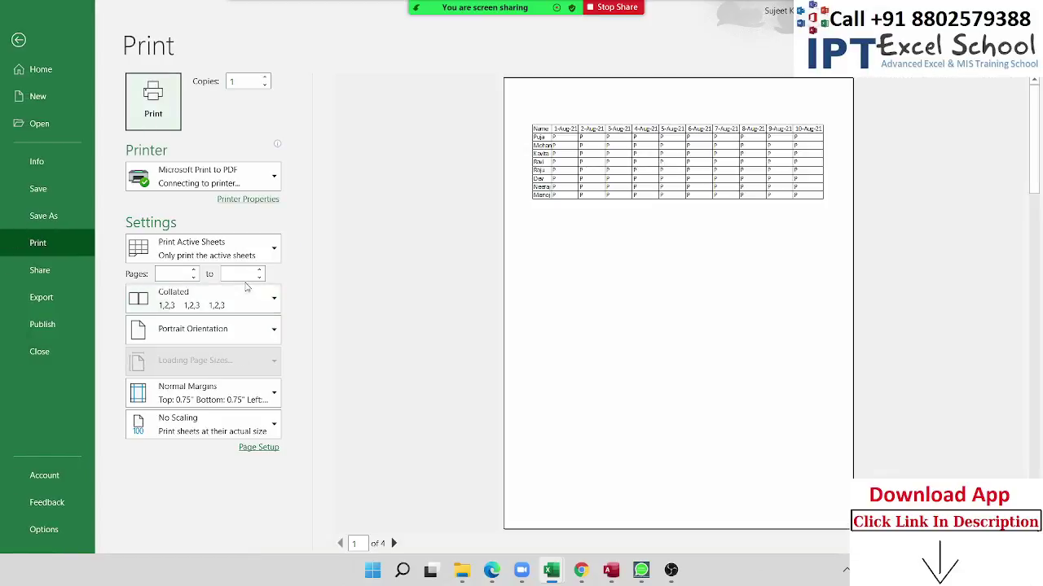
pyautogui.click(190, 334)
pyautogui.click(194, 399)
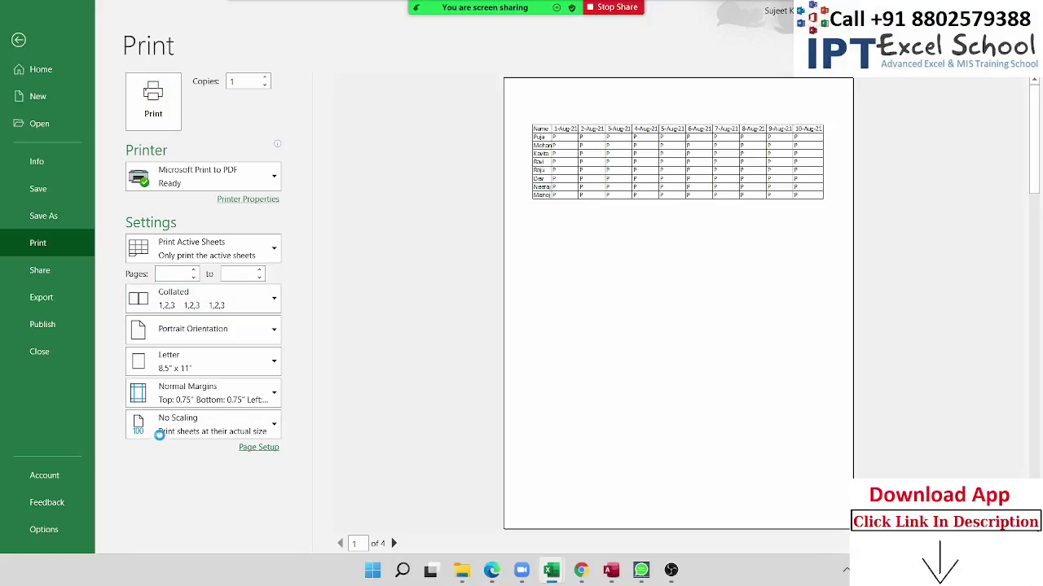
pyautogui.click(182, 368)
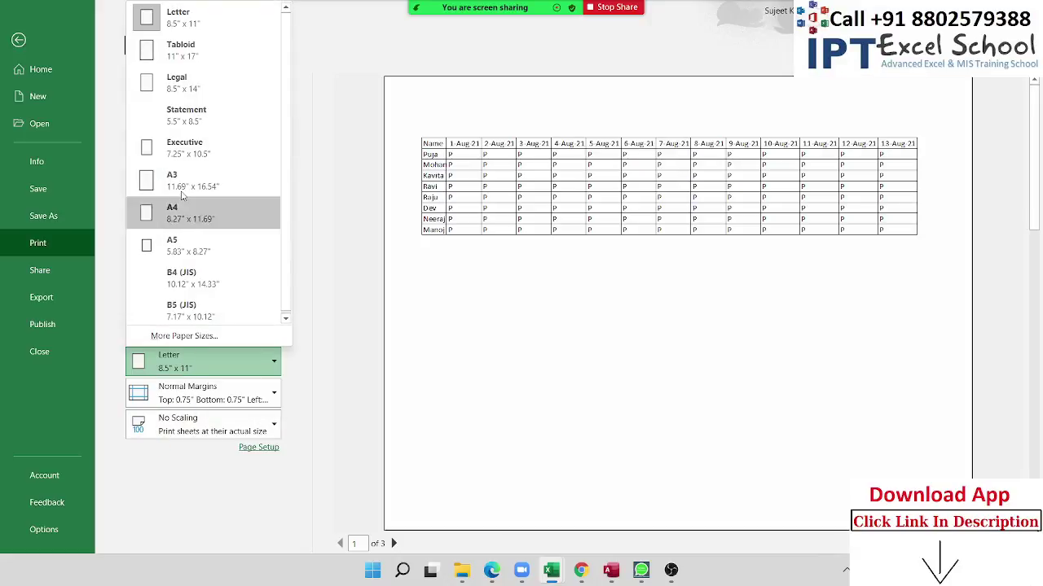
pyautogui.click(167, 213)
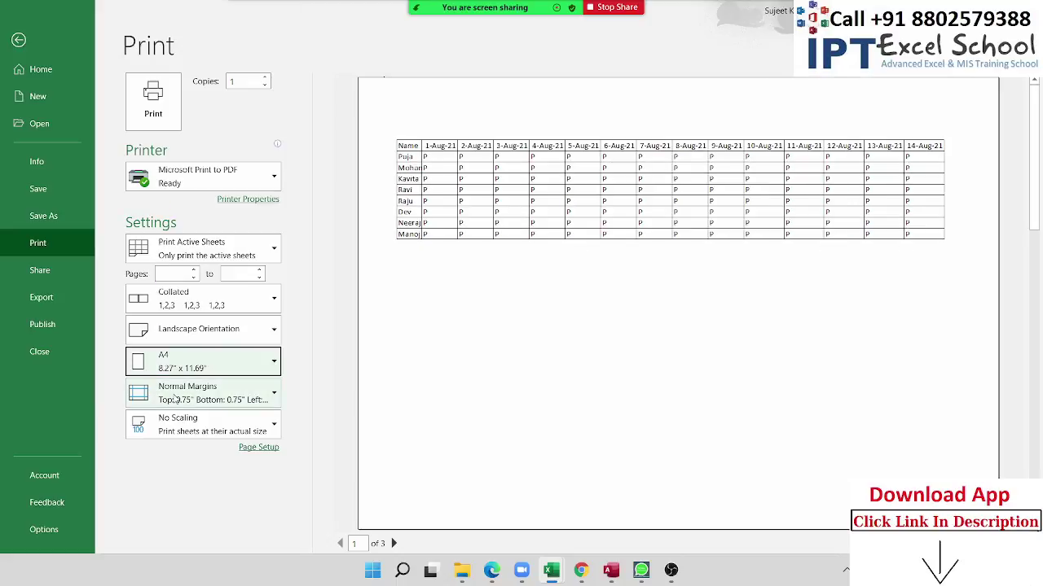
pyautogui.click(175, 395)
pyautogui.click(174, 339)
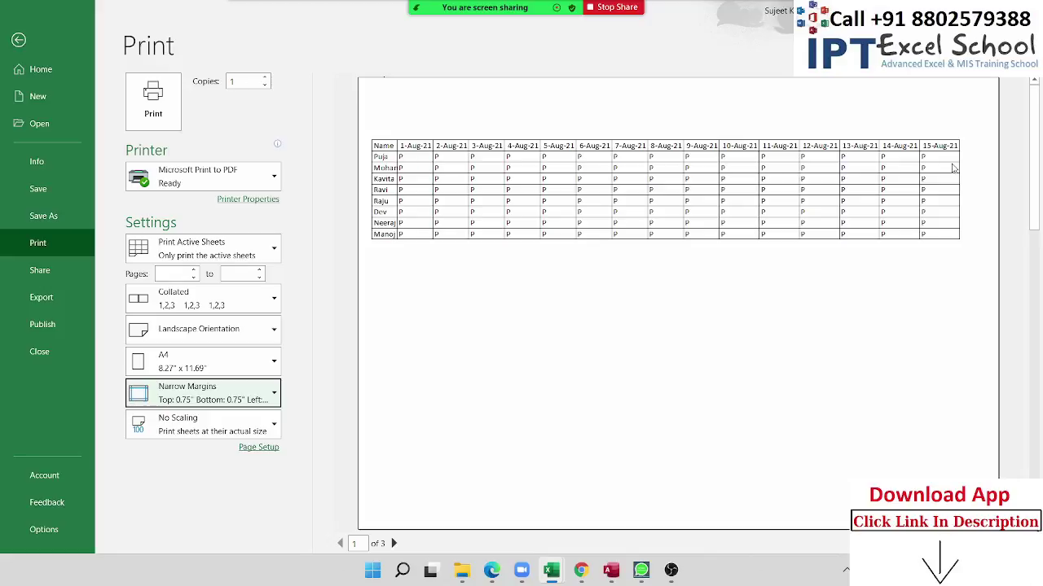
# Return to the worksheet and select the header row from Name through the last date (A3:AF3)
pyautogui.press('Escape')
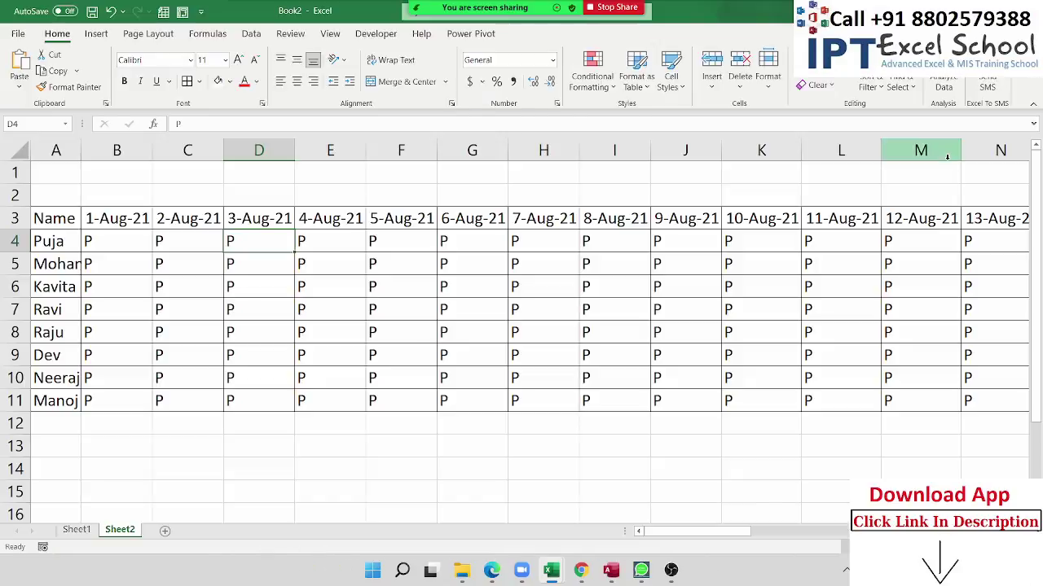
pyautogui.click(160, 285)
pyautogui.click(88, 224)
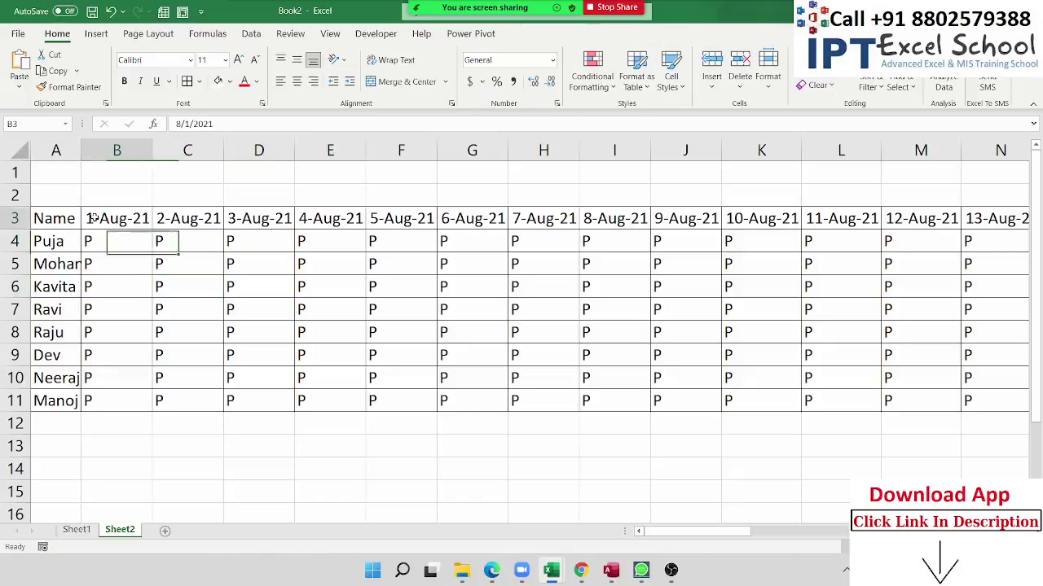
pyautogui.click(38, 227)
pyautogui.hotkey('ctrl', 'shift', 'Right')
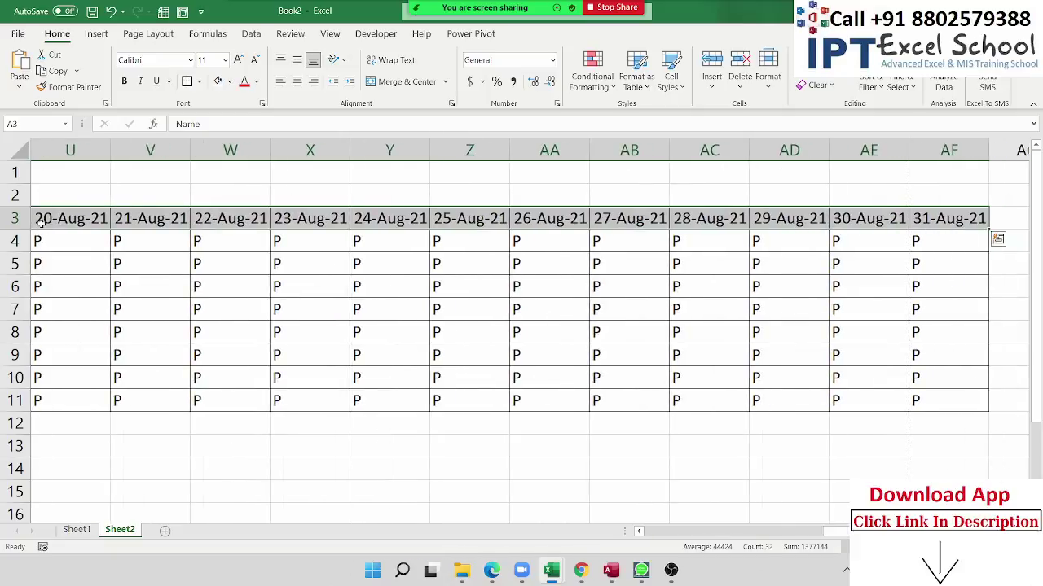
# Apply Rotate Text Up to the Name and date headers so they read vertically
pyautogui.rightClick(332, 228)
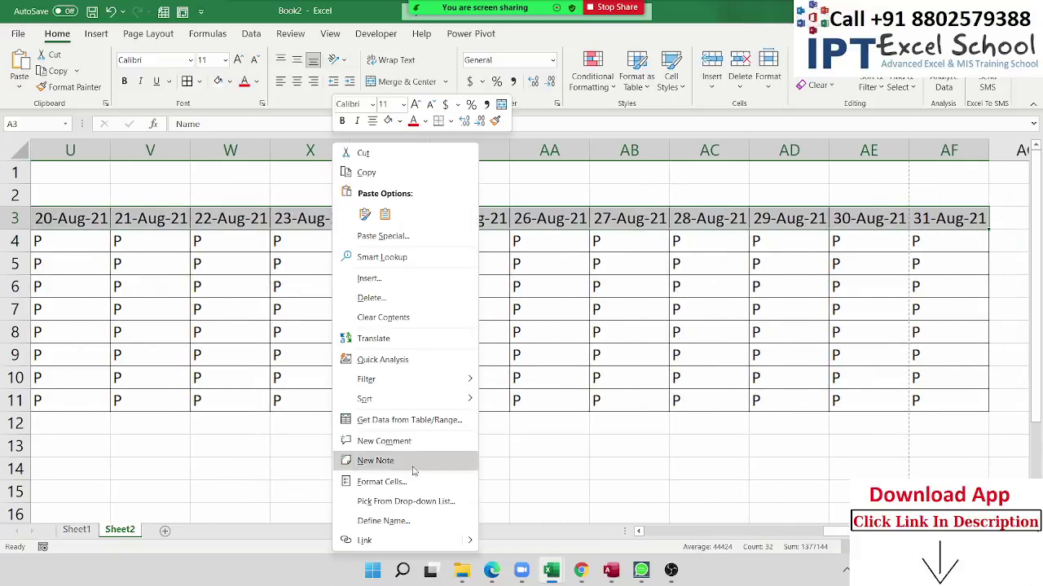
pyautogui.click(382, 481)
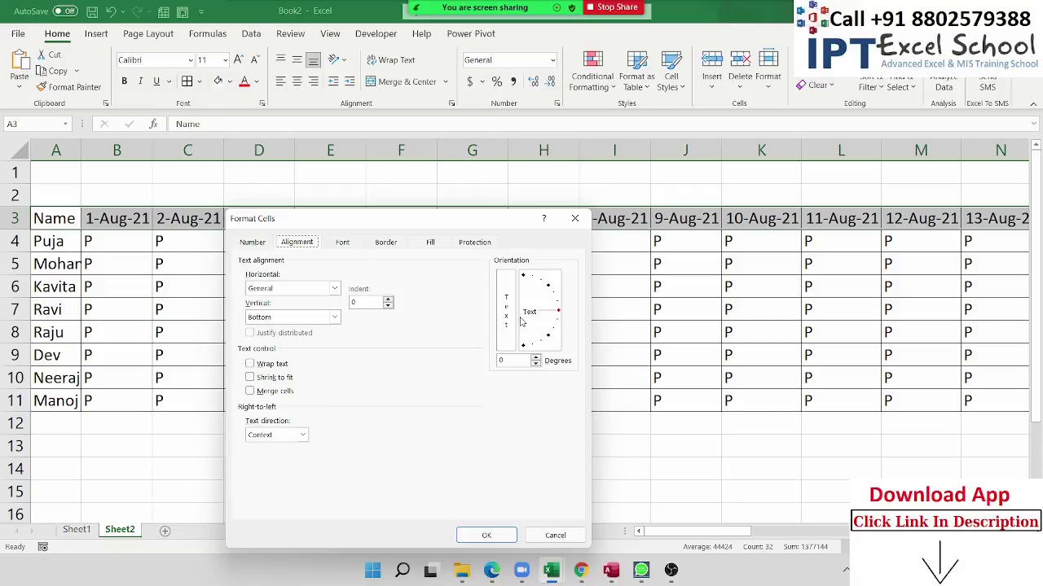
pyautogui.click(580, 227)
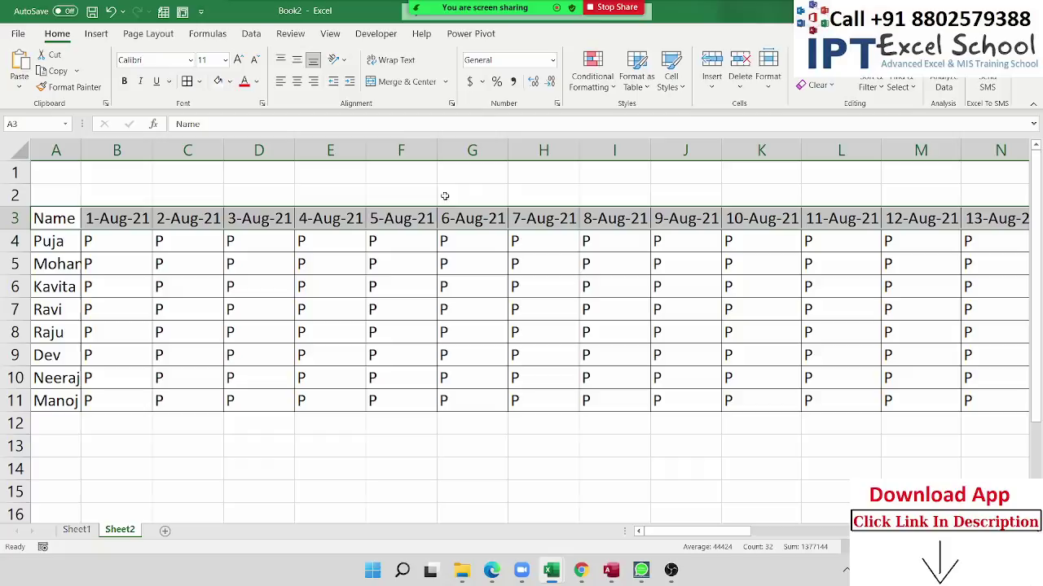
pyautogui.click(343, 62)
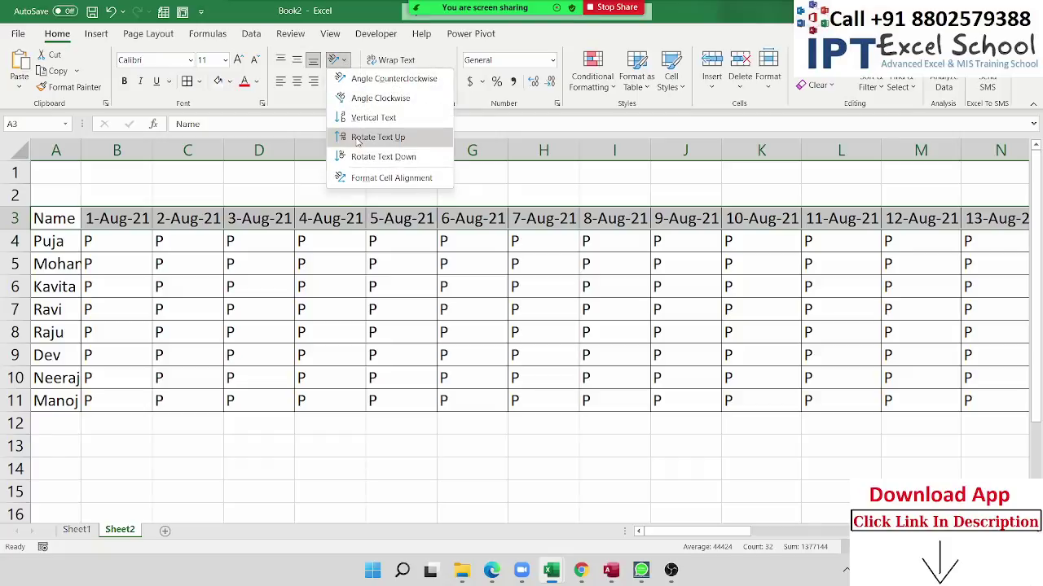
pyautogui.click(377, 137)
pyautogui.click(334, 366)
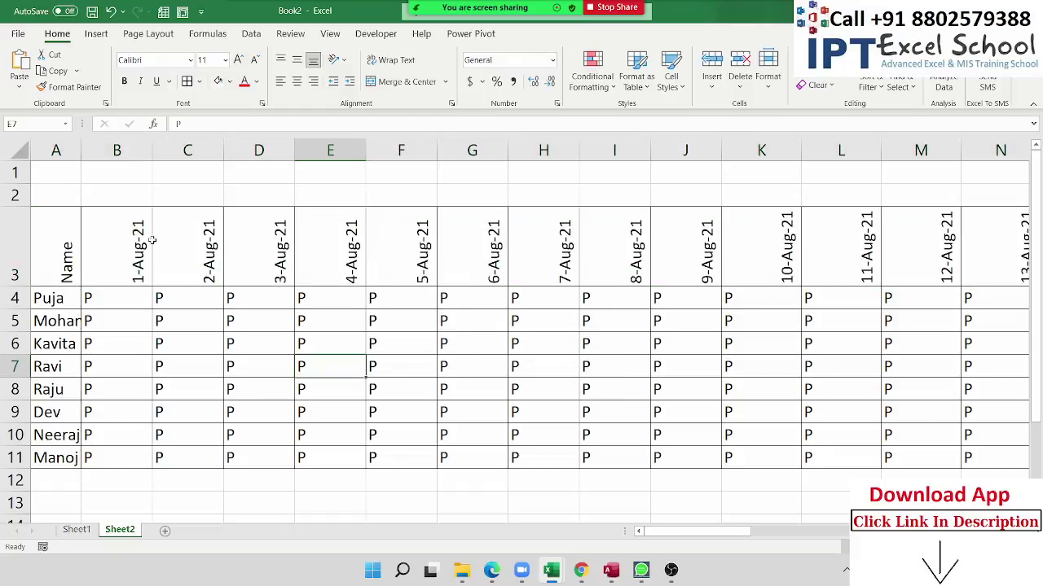
pyautogui.click(19, 150)
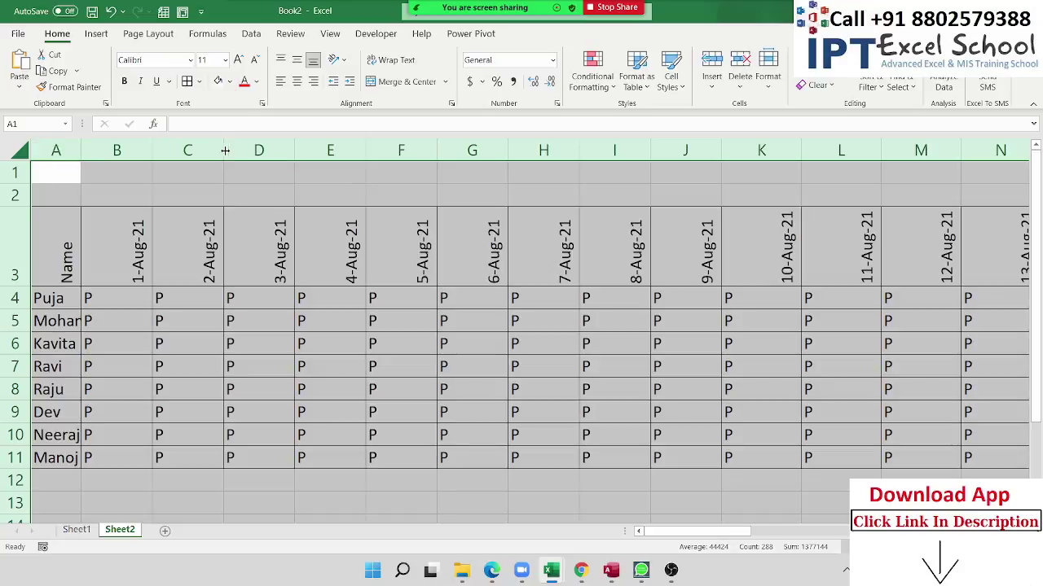
# AutoFit every column width, then check the print preview shows all 31 August dates fitting
pyautogui.doubleClick(294, 154)
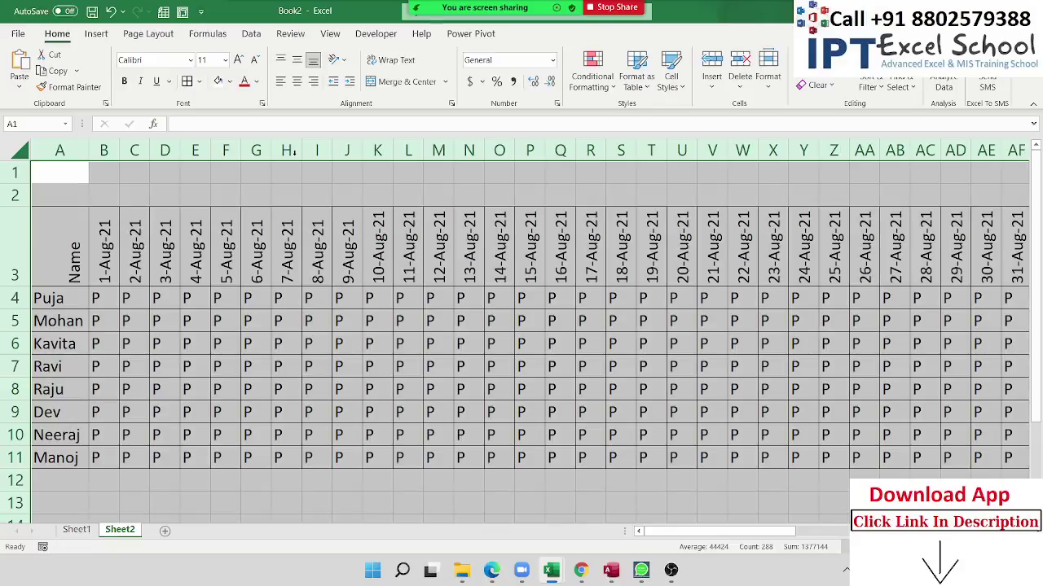
pyautogui.press('Right')
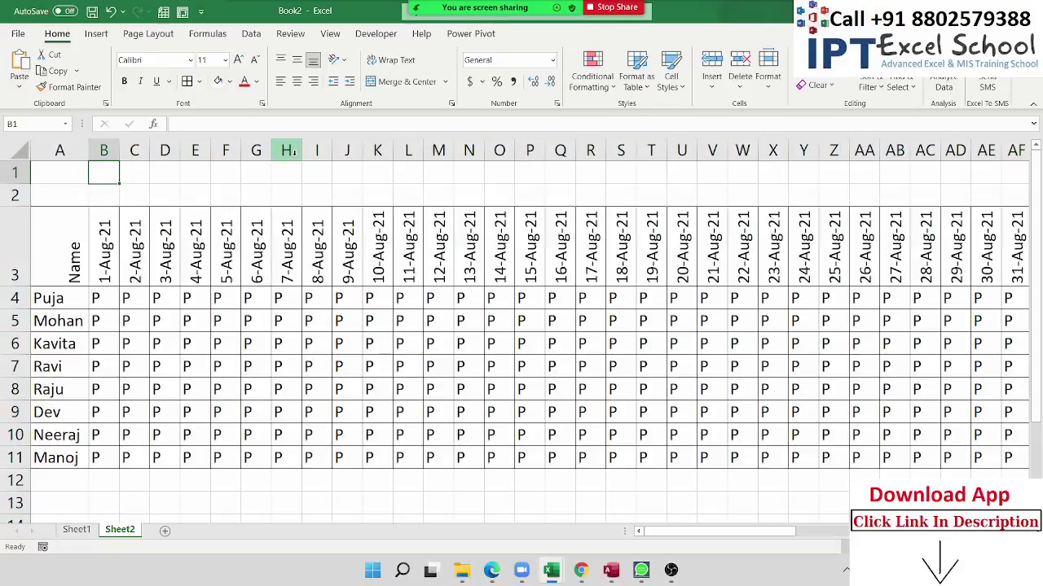
pyautogui.press('Right')
pyautogui.press('Right')
pyautogui.press('Right')
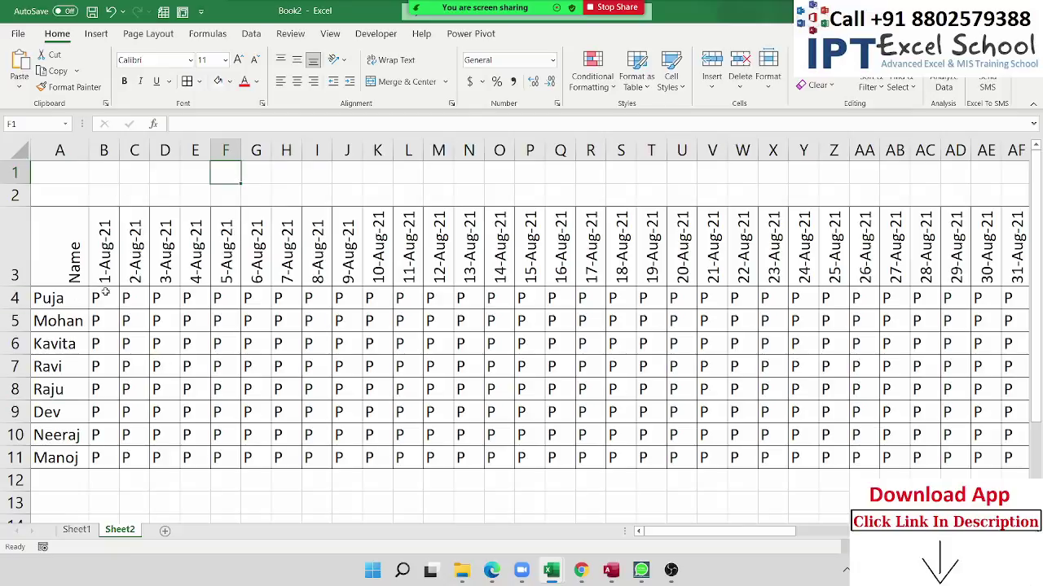
pyautogui.moveTo(99, 298); pyautogui.dragTo(103, 435)
pyautogui.click(122, 256)
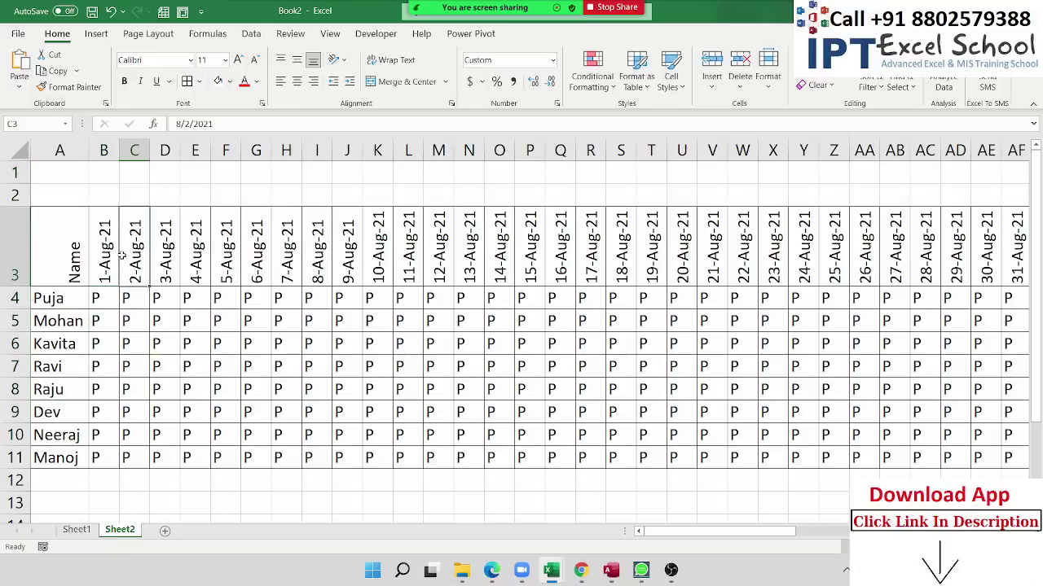
pyautogui.hotkey('ctrl', 'p')
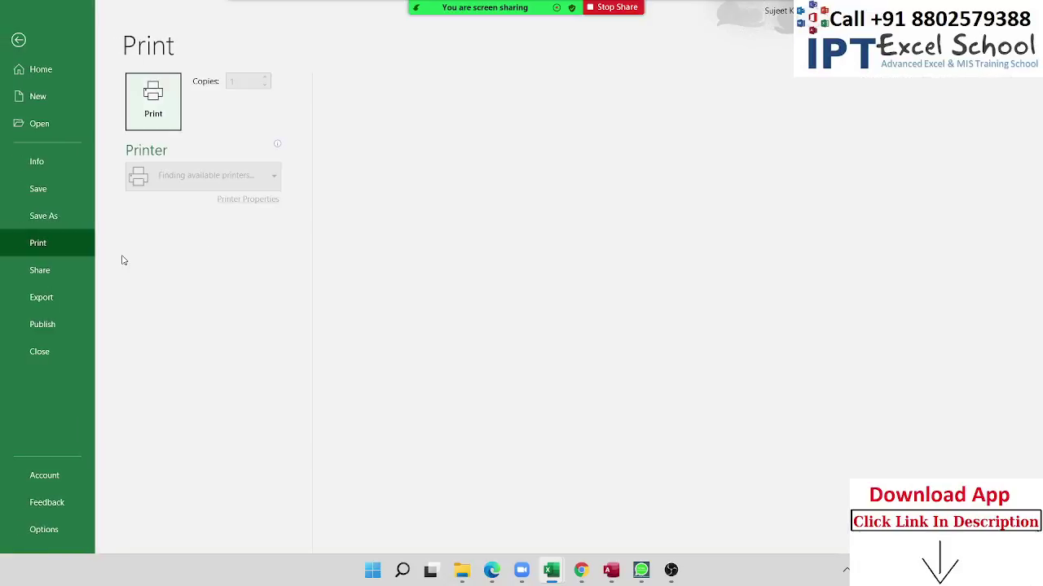
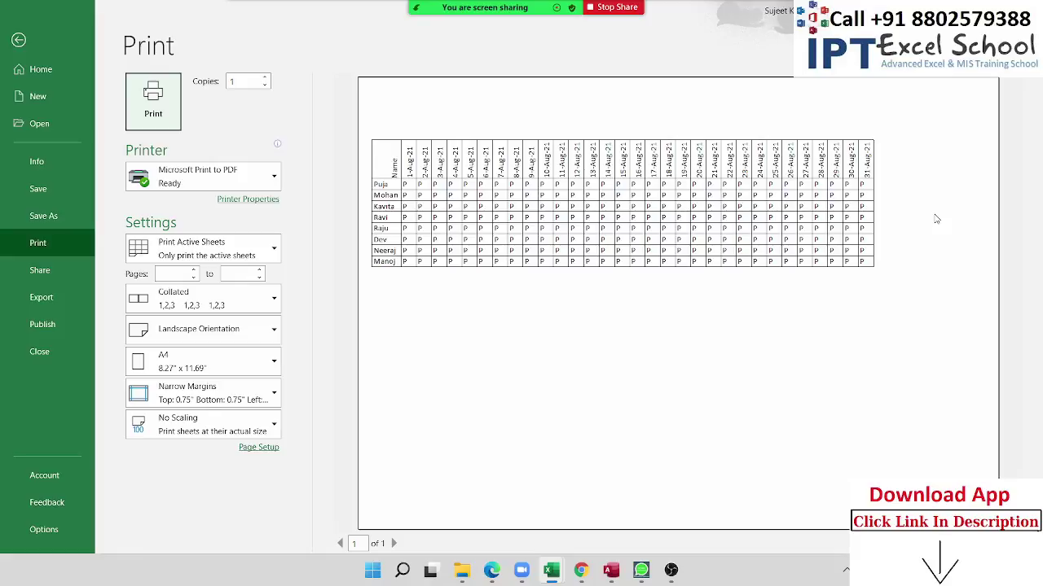
# Leave print preview, glance at Sheet1 and Sheet2, and add a new blank Sheet3
pyautogui.press('Escape')
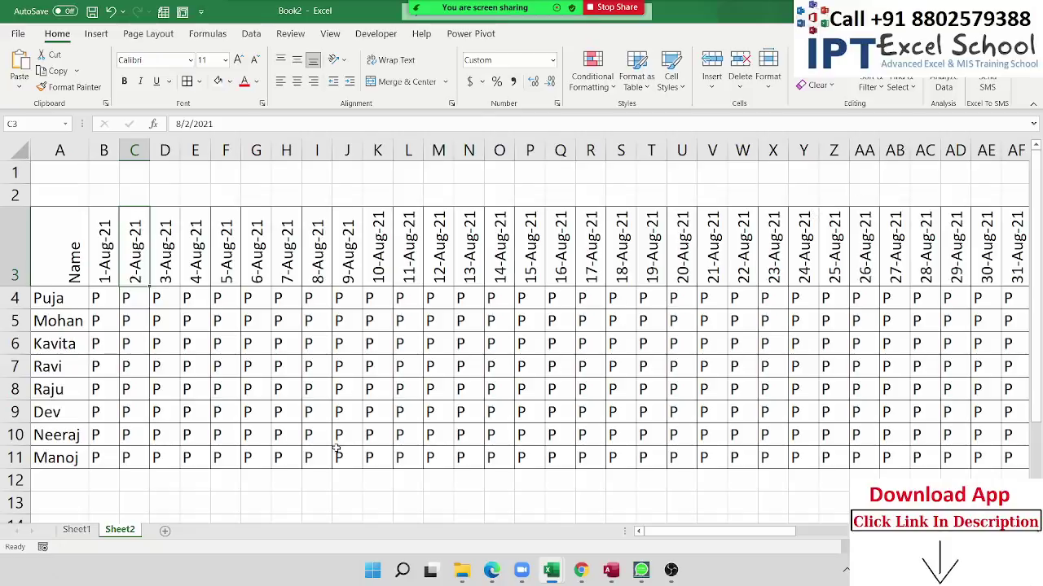
pyautogui.click(76, 529)
pyautogui.click(118, 531)
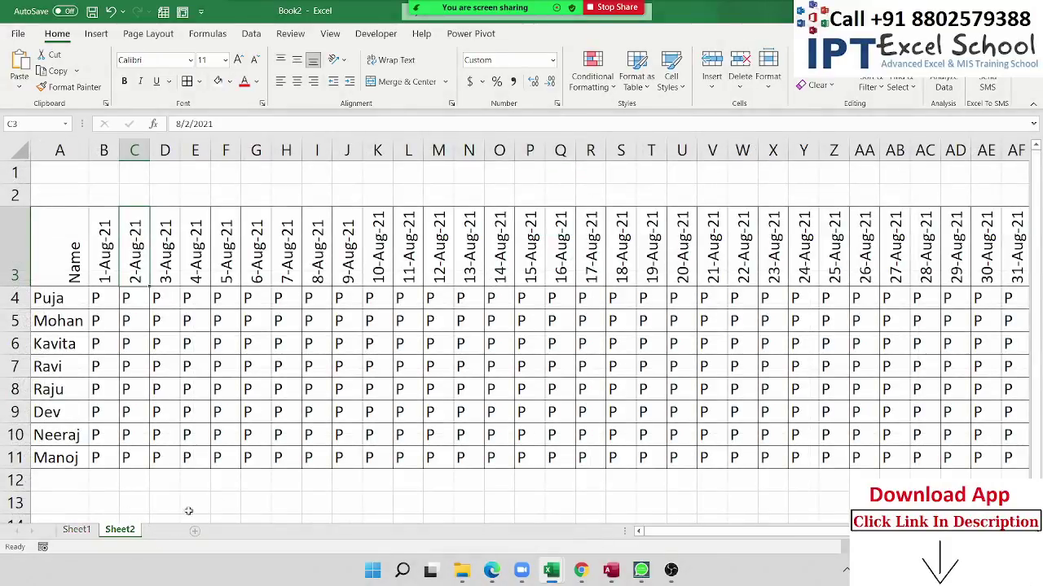
pyautogui.click(195, 531)
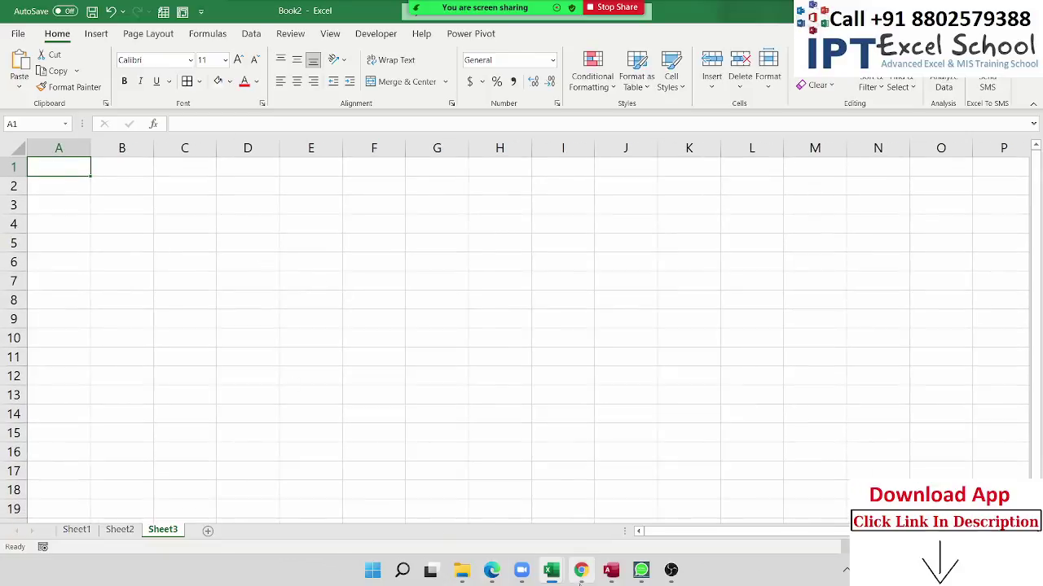
# Switch to Gmail in Chrome, try the mail search box, then clear it and dismiss suggestions
pyautogui.click(576, 571)
pyautogui.scroll(3, 473, 460)
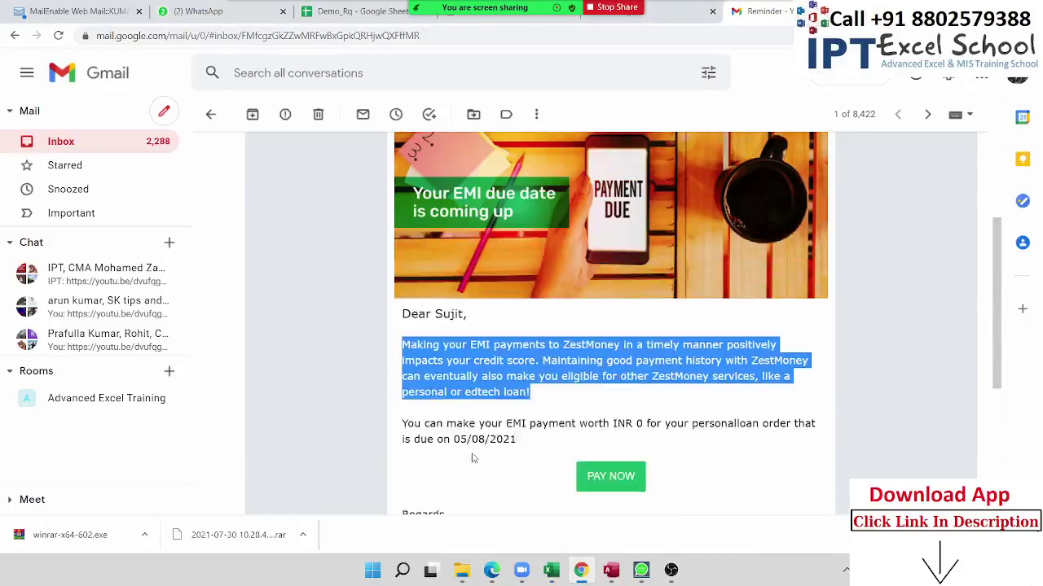
pyautogui.scroll(2, 472, 460)
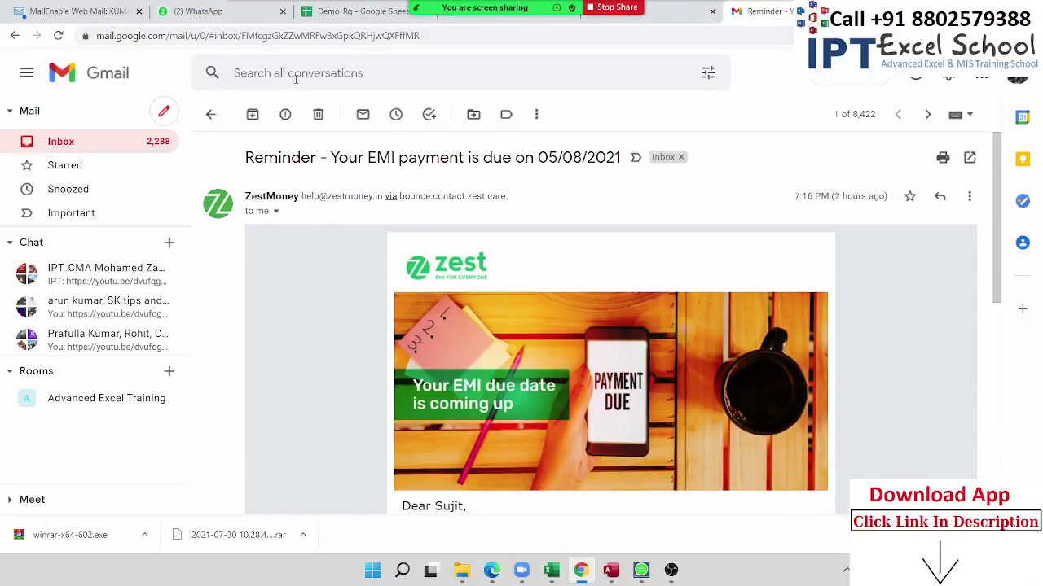
pyautogui.click(370, 73)
pyautogui.write('d')
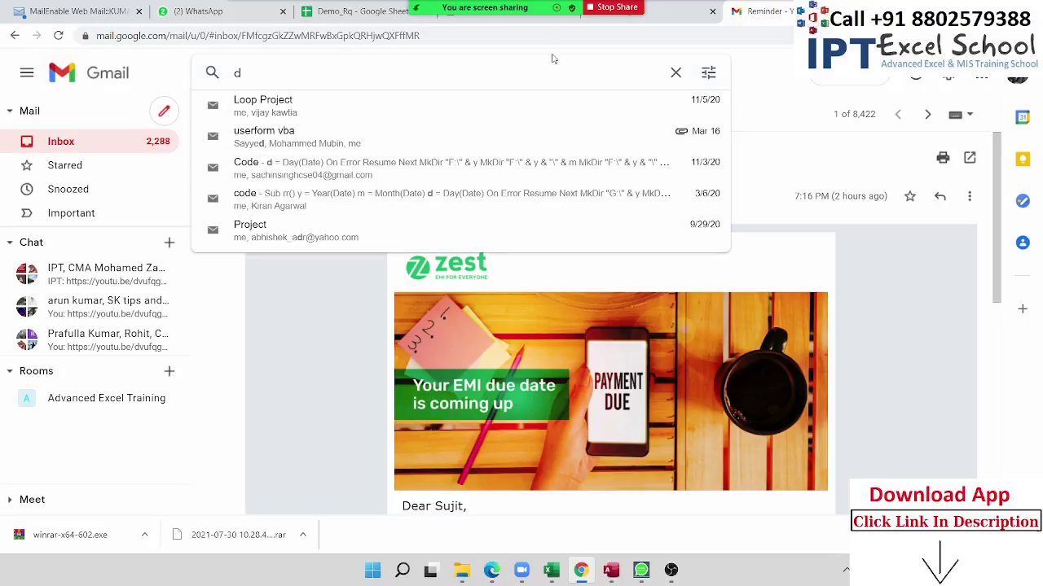
pyautogui.press('BackSpace')
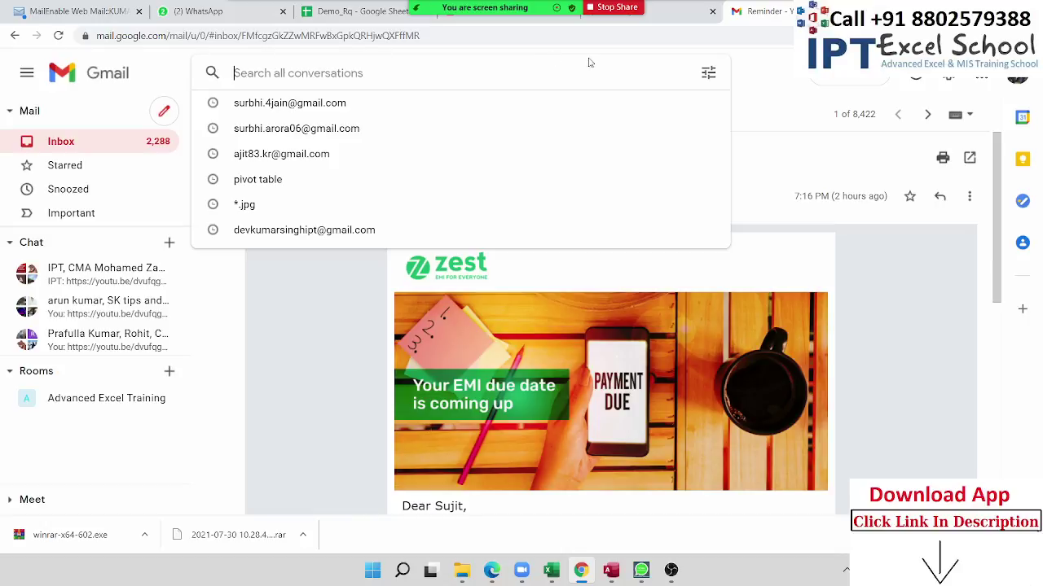
pyautogui.click(792, 82)
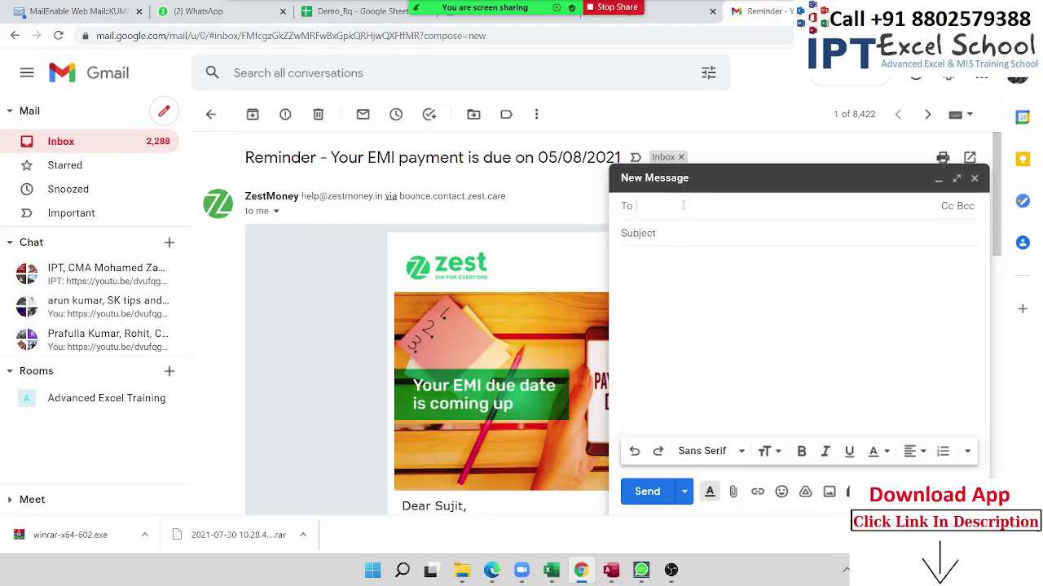
# Type and delete stray letters in the new message's subject, then discard the draft
pyautogui.click(688, 235)
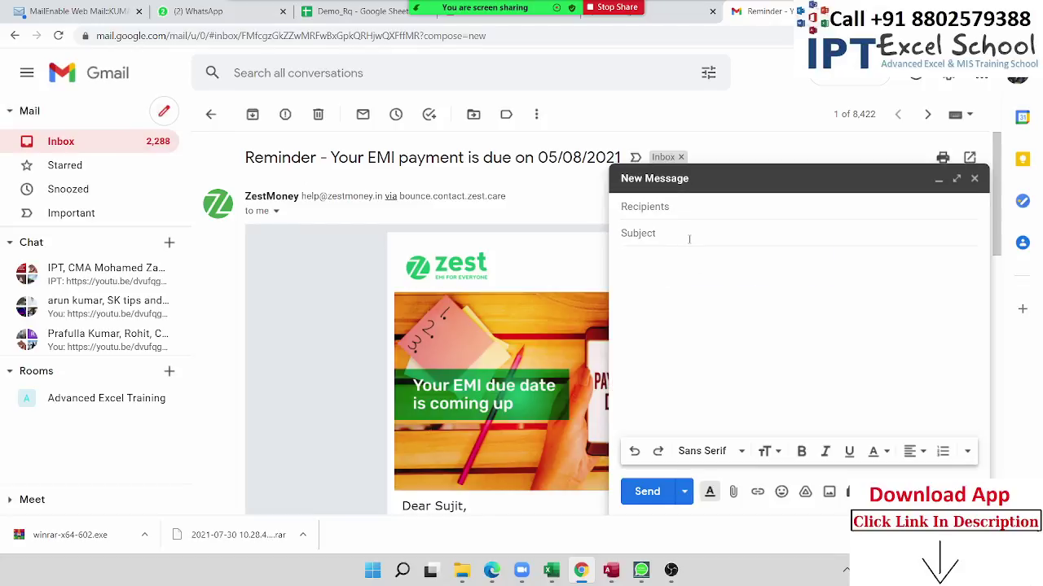
pyautogui.write('d')
pyautogui.press('BackSpace')
pyautogui.write('d')
pyautogui.press('BackSpace')
pyautogui.write('d')
pyautogui.press('BackSpace')
pyautogui.write('d')
pyautogui.press('BackSpace')
pyautogui.write('d')
pyautogui.press('BackSpace')
pyautogui.write('d')
pyautogui.press('BackSpace')
pyautogui.write('d')
pyautogui.press('BackSpace')
pyautogui.click(974, 178)
# Back in Excel, widen column C slightly and fill cell C3 black
pyautogui.hotkey('alt', 'Tab')
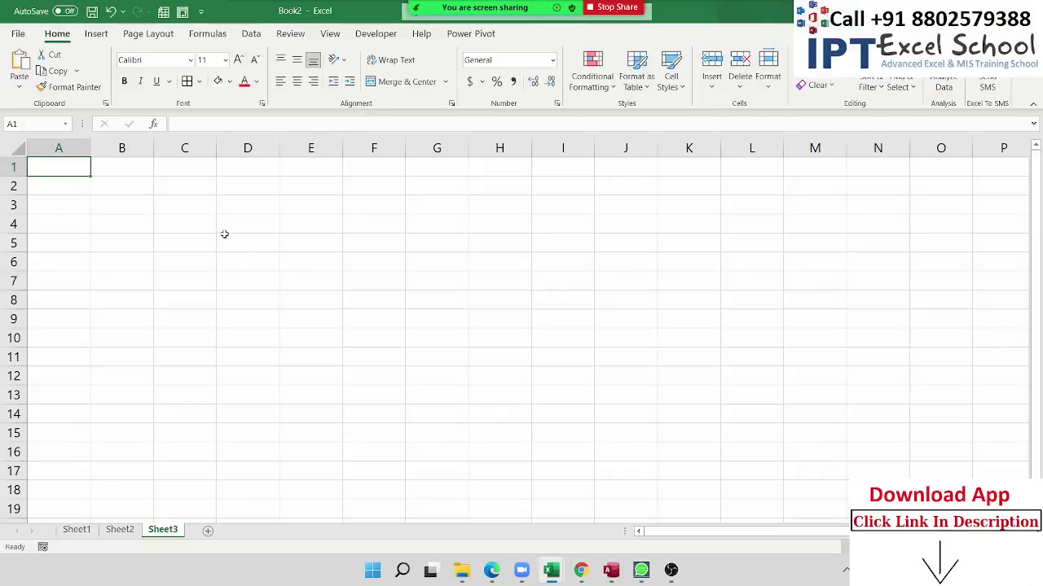
pyautogui.moveTo(215, 152); pyautogui.dragTo(234, 151)
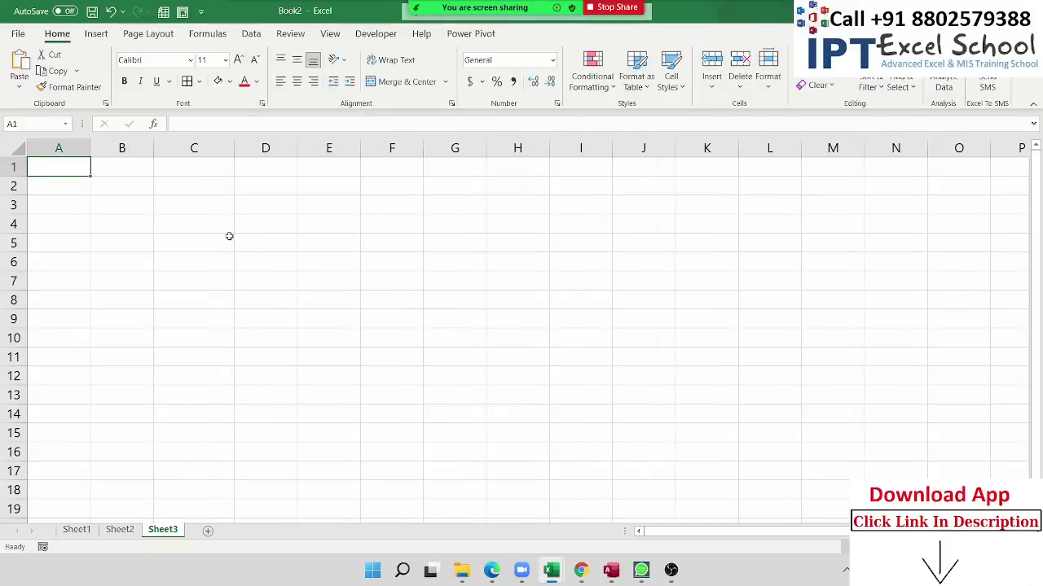
pyautogui.click(213, 208)
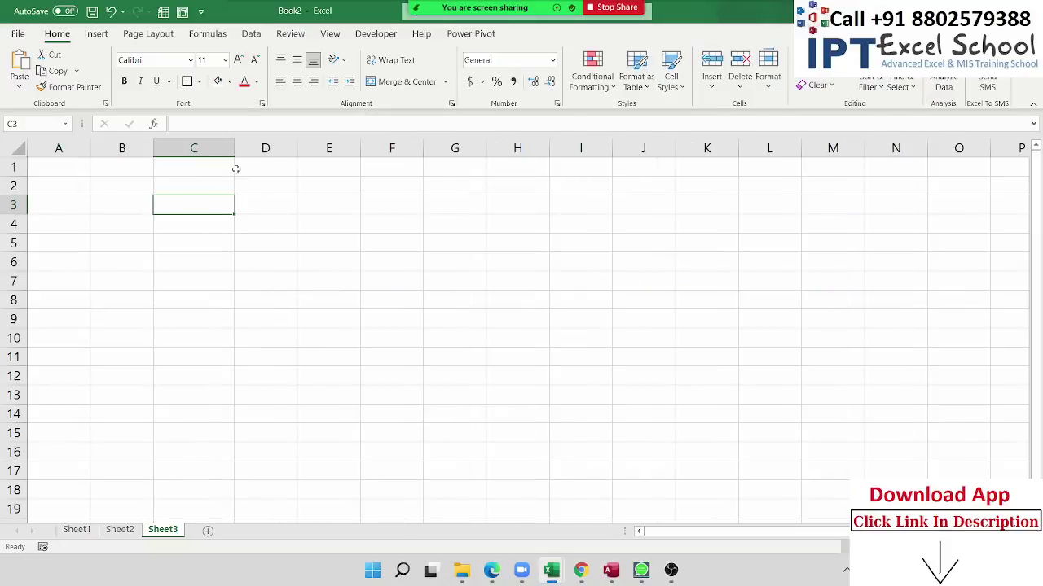
pyautogui.click(229, 82)
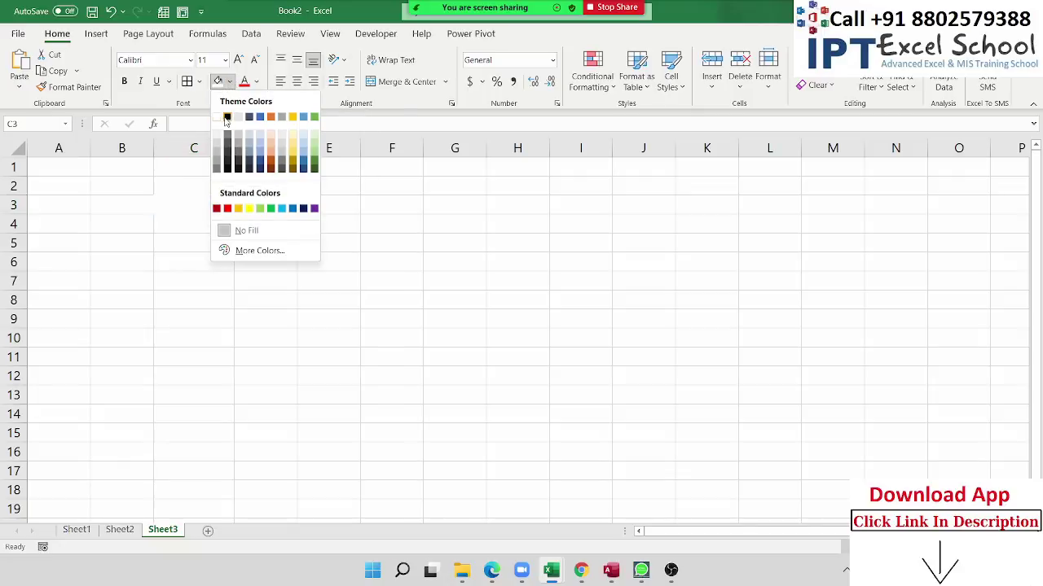
pyautogui.click(227, 118)
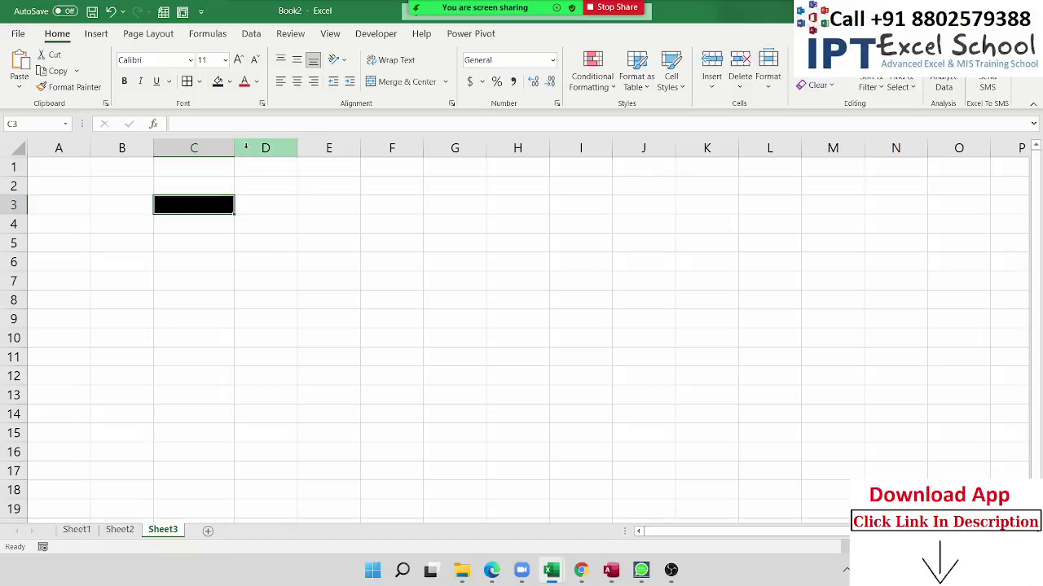
# Widen column C further and fill cell C6 black as well
pyautogui.moveTo(234, 149); pyautogui.dragTo(277, 148)
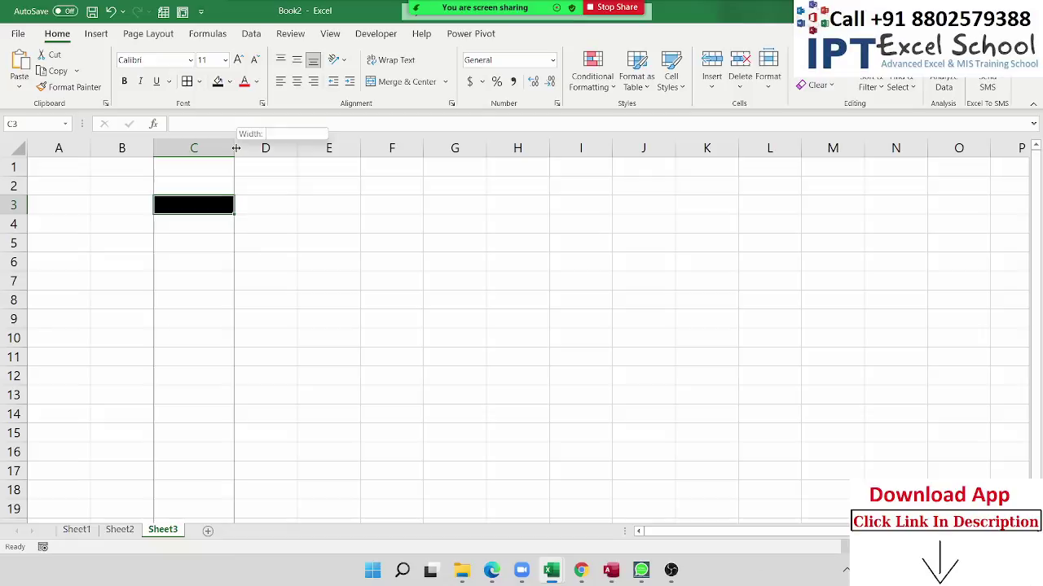
pyautogui.click(209, 246)
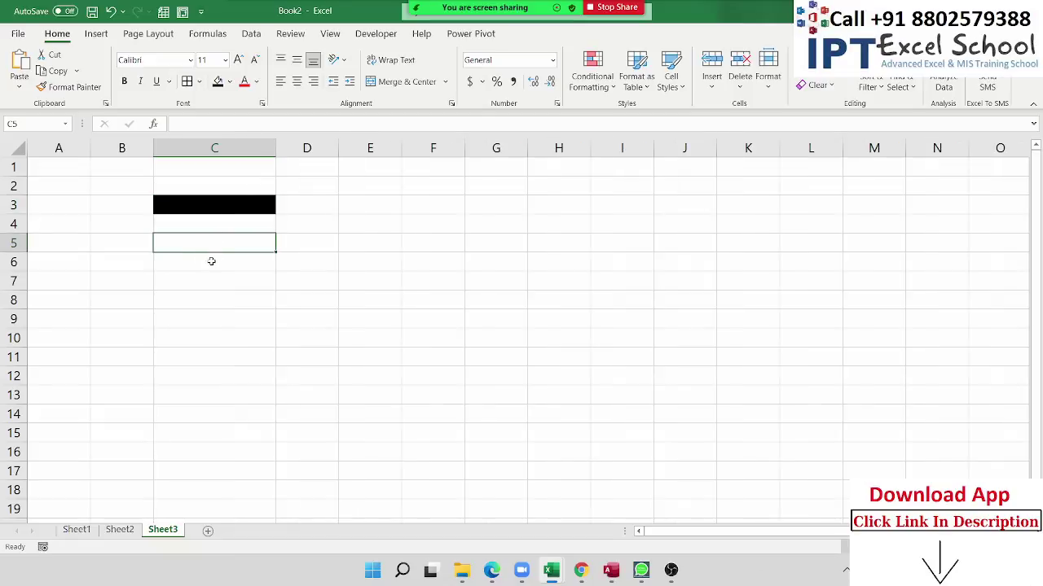
pyautogui.click(211, 261)
pyautogui.click(218, 81)
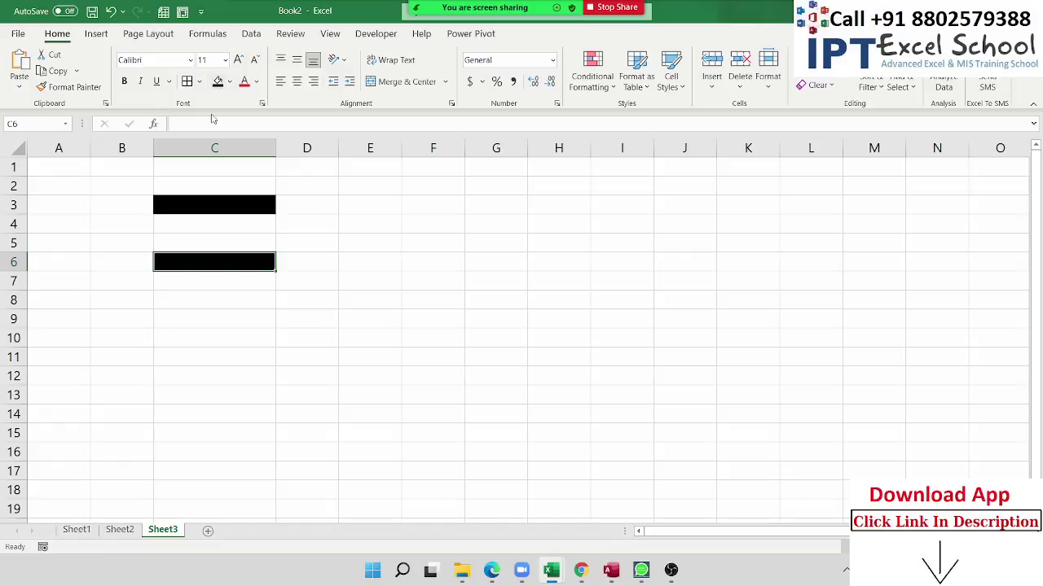
pyautogui.click(187, 206)
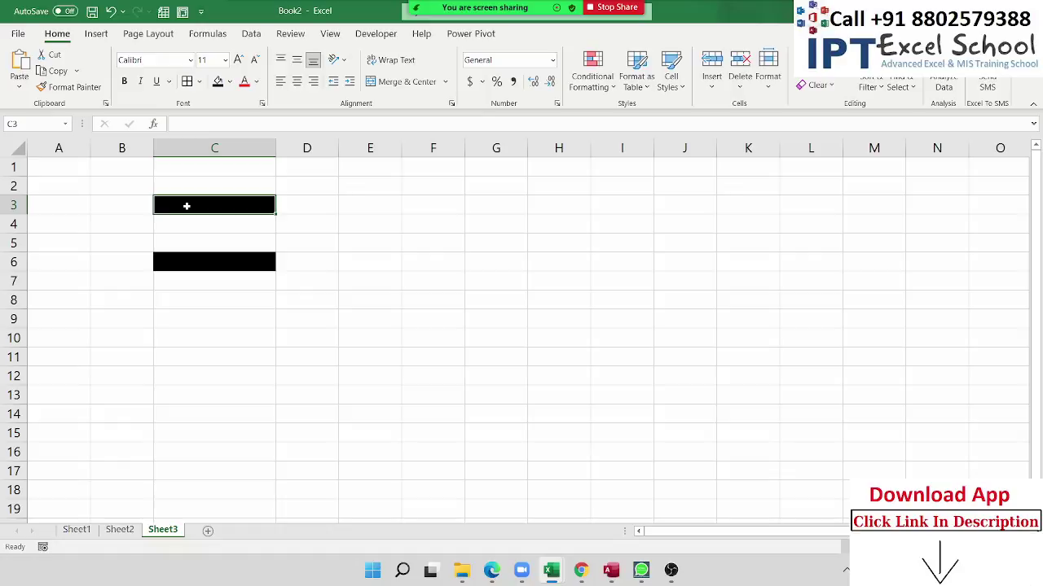
# Enter 'Email' in C3 and make its text white
pyautogui.write('Email')
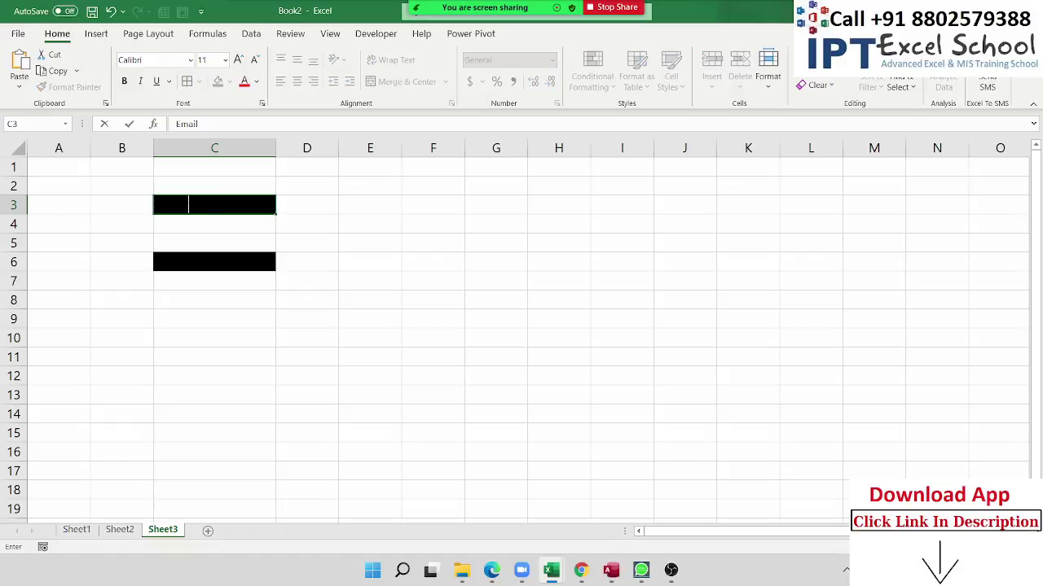
pyautogui.click(208, 241)
pyautogui.click(216, 207)
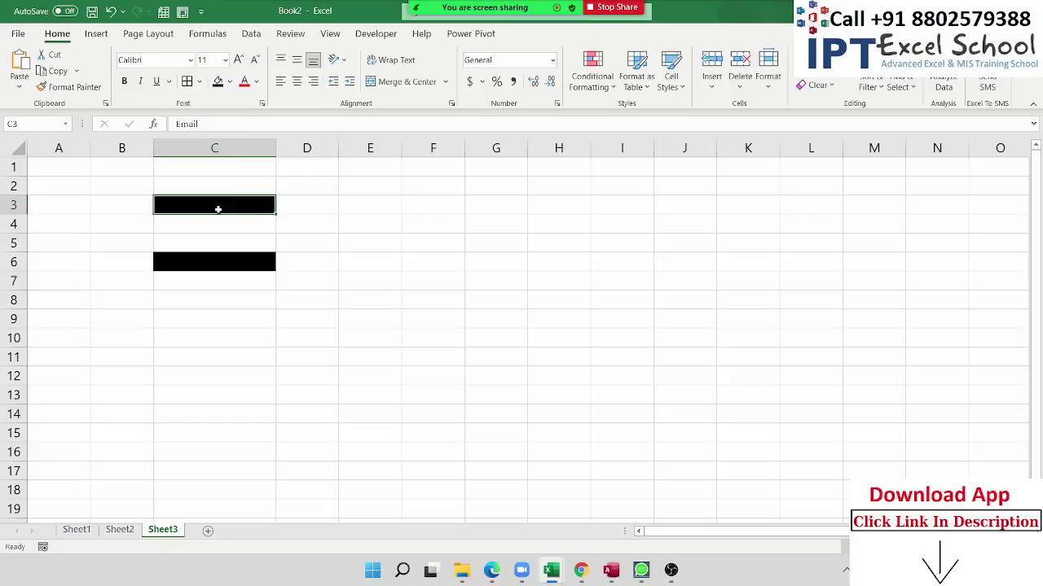
pyautogui.click(250, 84)
pyautogui.click(255, 82)
pyautogui.click(244, 137)
# Enter 'Password' in C6 and make its text white
pyautogui.click(198, 263)
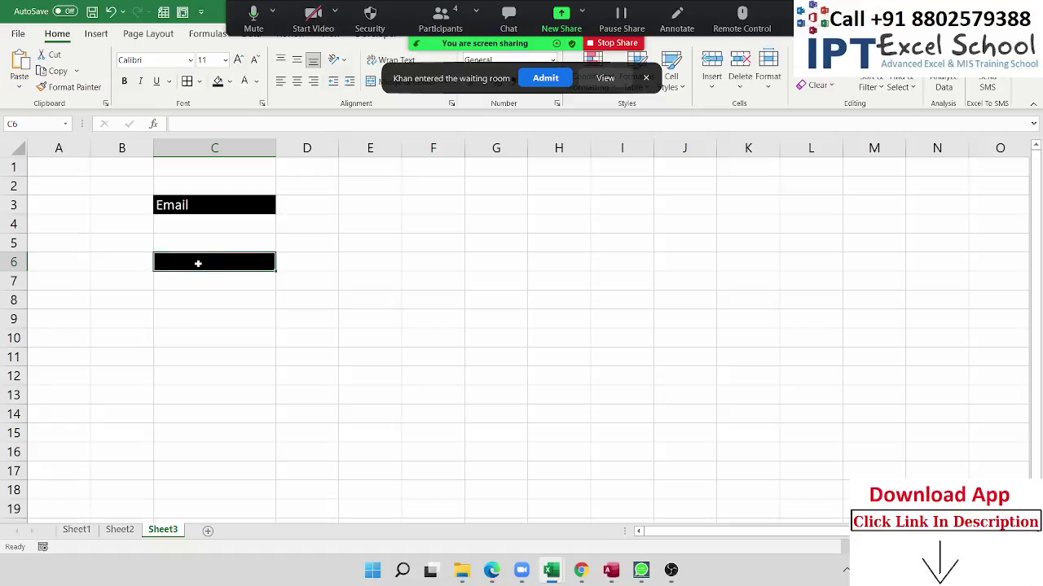
pyautogui.write('Pass')
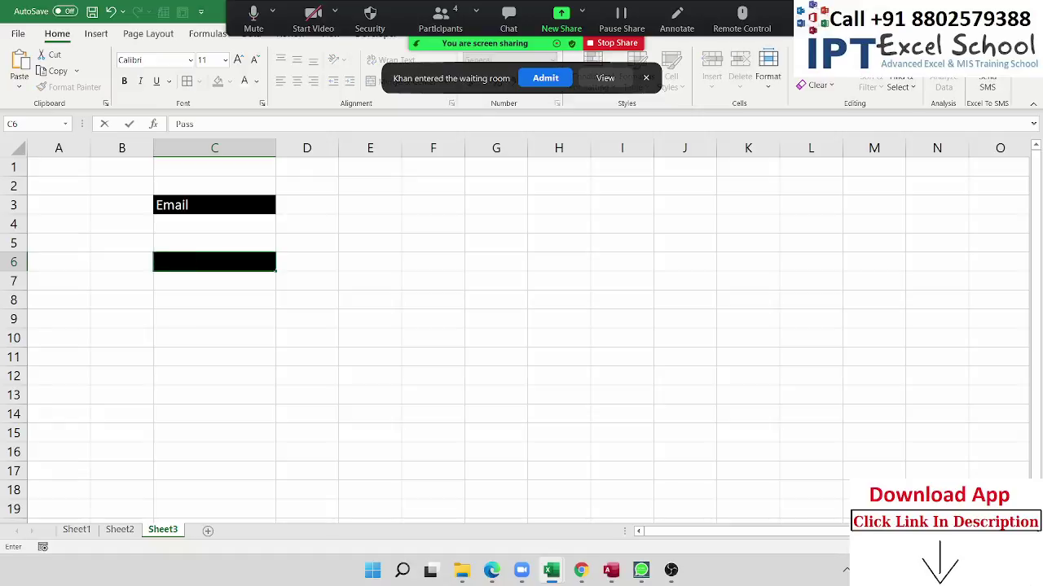
pyautogui.write('word')
pyautogui.click(207, 291)
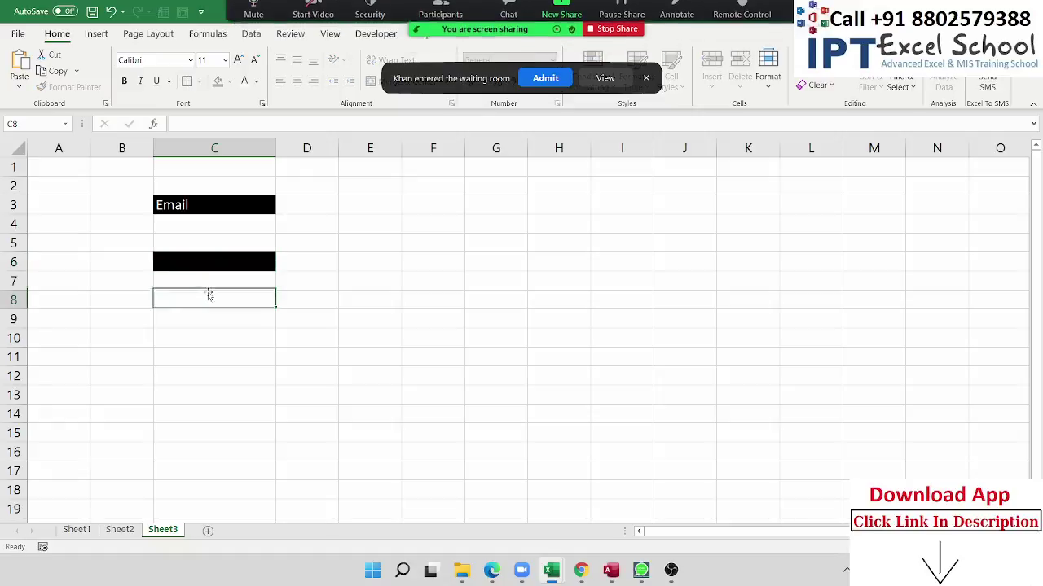
pyautogui.click(207, 257)
pyautogui.click(244, 82)
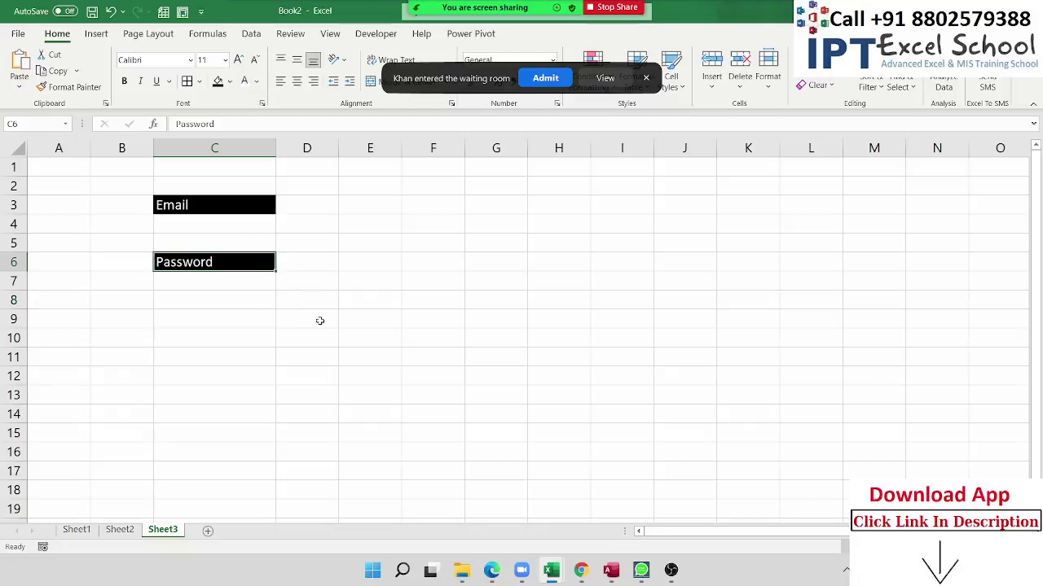
pyautogui.click(314, 318)
# Clear cell C3 so it is a blank black box again
pyautogui.click(189, 202)
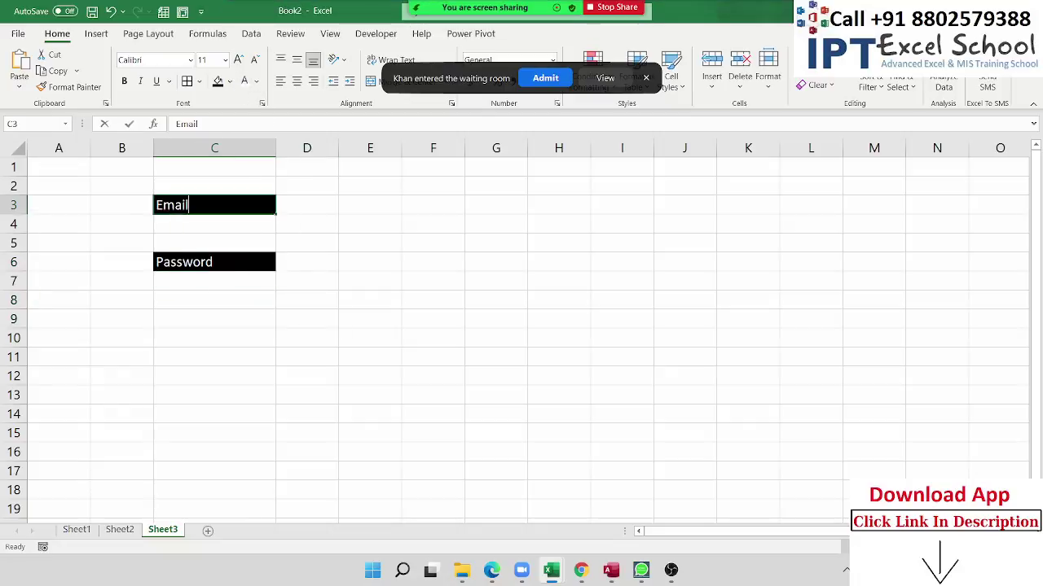
pyautogui.write('P')
pyautogui.press('BackSpace')
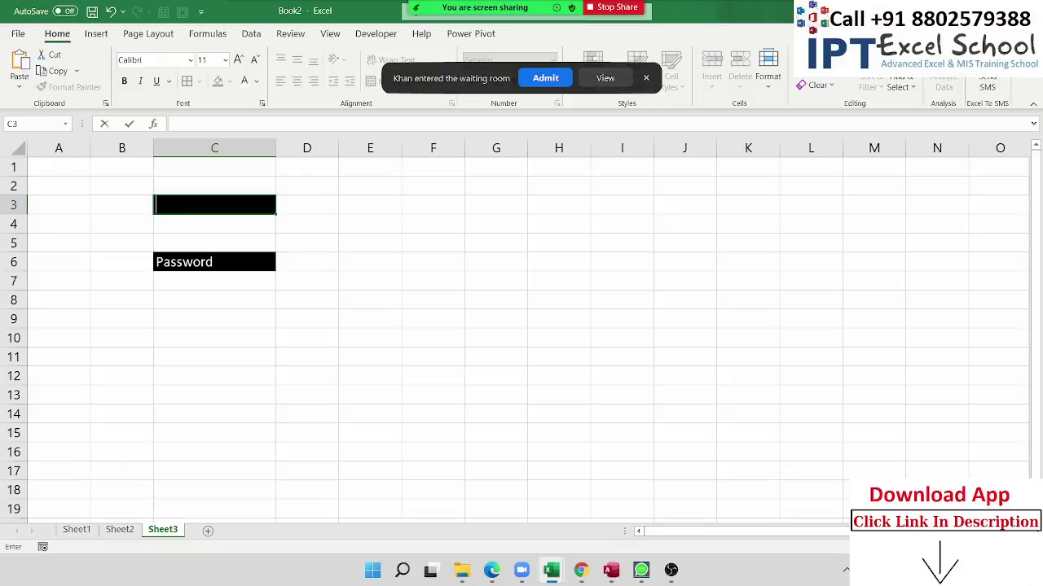
pyautogui.press('Return')
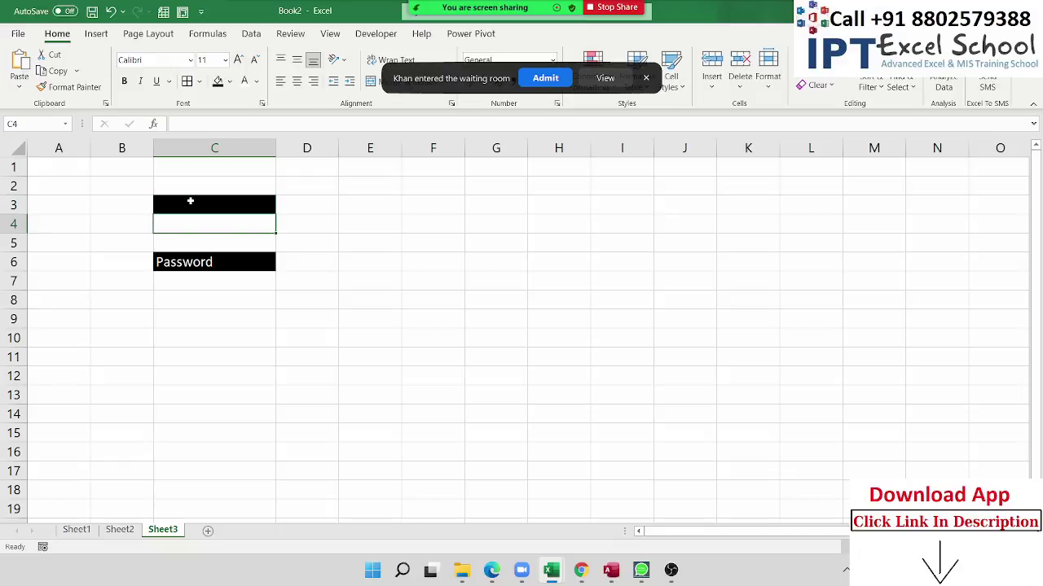
# Enter the label 'Email' in cell B3
pyautogui.press('Up')
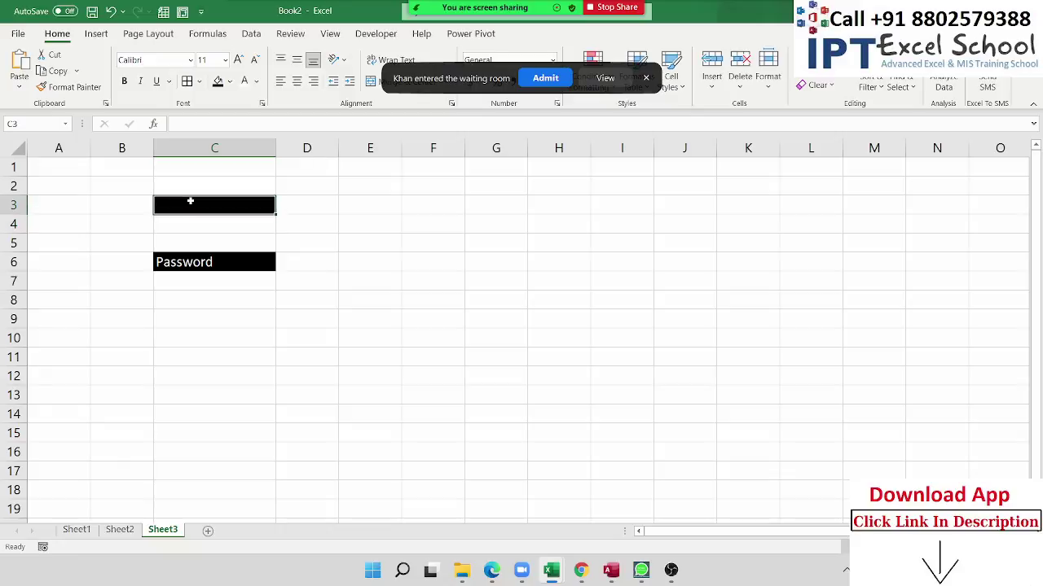
pyautogui.press('Left')
pyautogui.write('E')
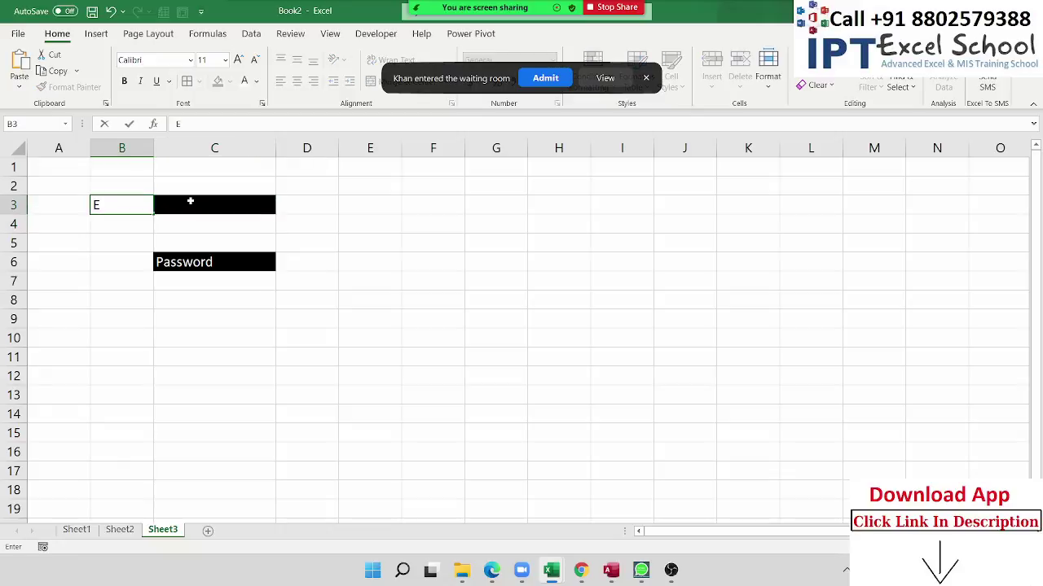
pyautogui.write('mail')
pyautogui.press('Return')
# Select and take the 'Password' text from cell C6
pyautogui.press('Up')
pyautogui.press('Down')
pyautogui.press('Down')
pyautogui.press('Down')
pyautogui.press('Right')
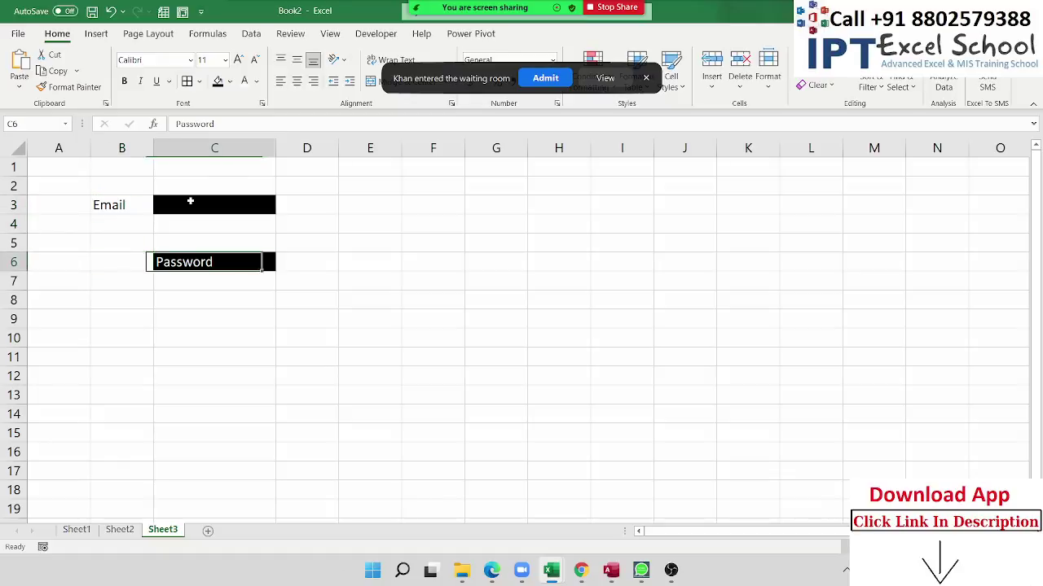
pyautogui.moveTo(214, 124); pyautogui.dragTo(12, 121)
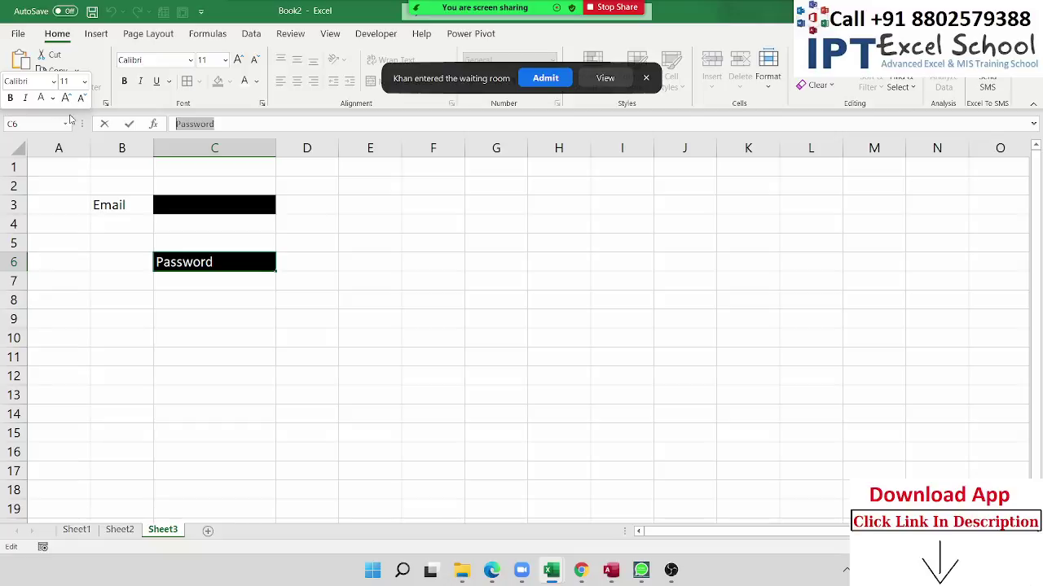
pyautogui.click(212, 223)
pyautogui.click(175, 262)
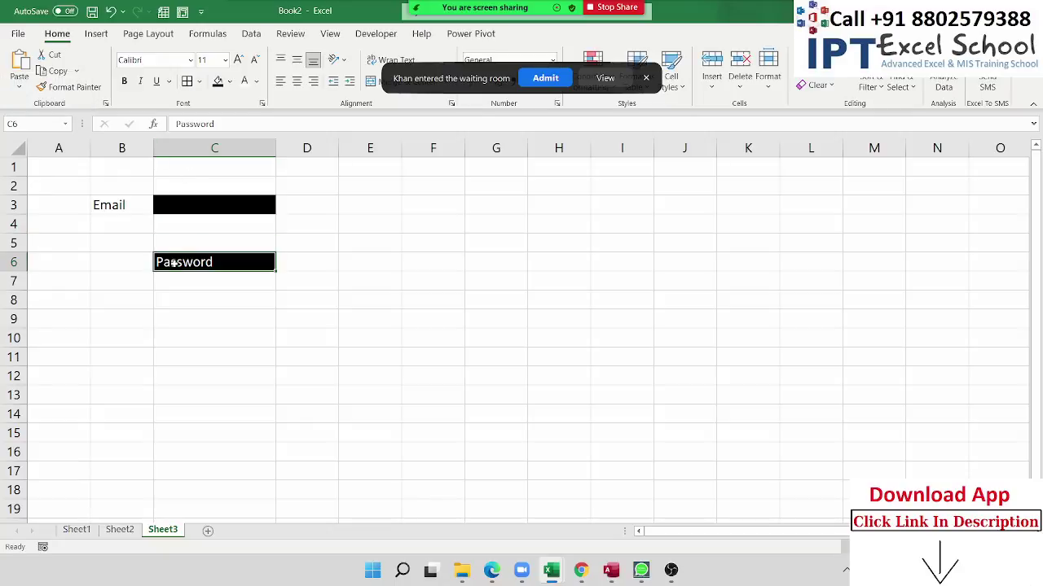
pyautogui.doubleClick(176, 262)
pyautogui.doubleClick(176, 263)
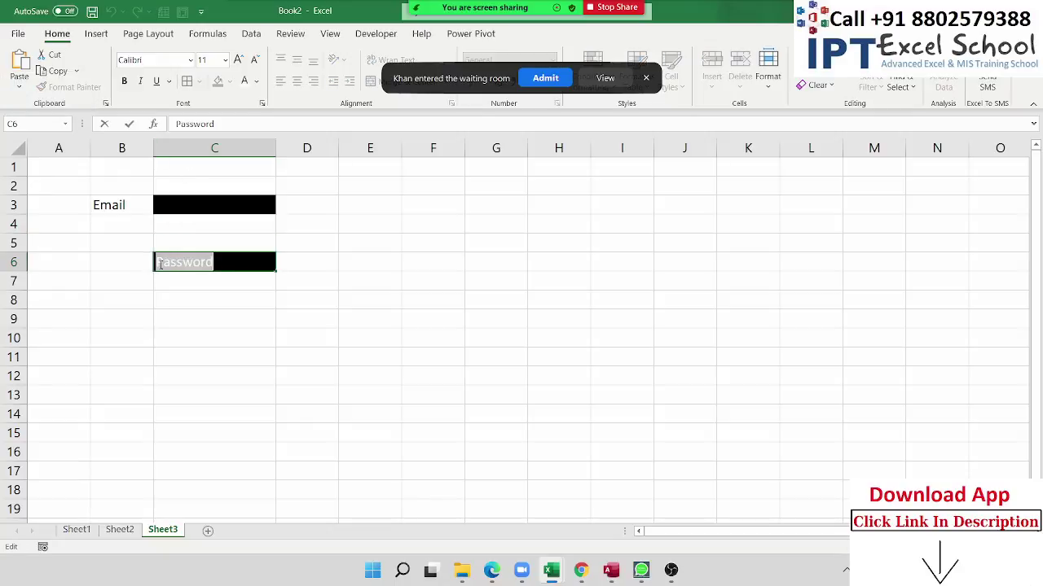
pyautogui.hotkey('ctrl', 'c')
pyautogui.press('Escape')
# Paste 'Password' into B6, clear C6, and dismiss the Zoom waiting-room notification
pyautogui.click(140, 263)
pyautogui.hotkey('ctrl', 'v')
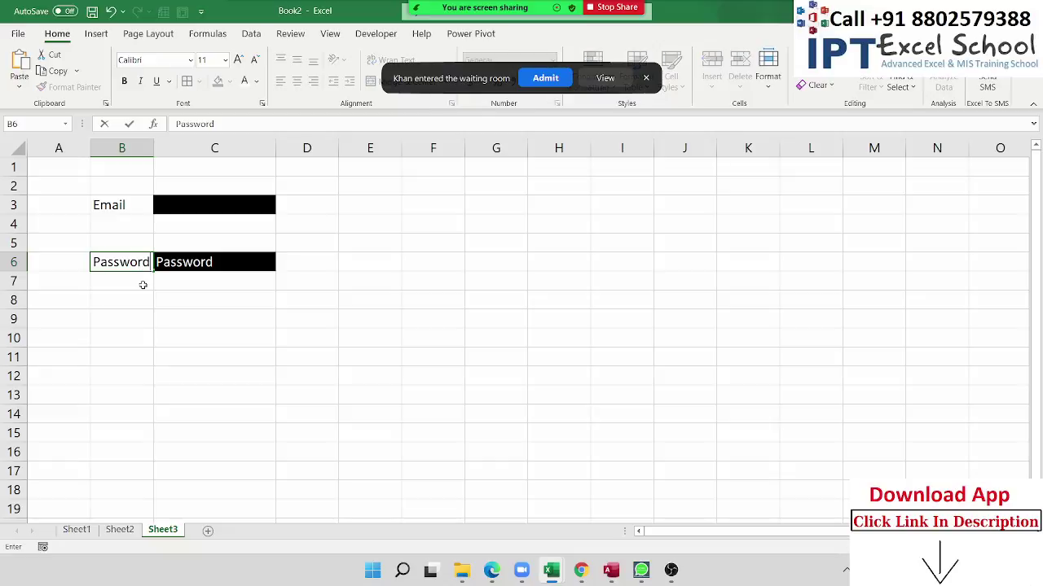
pyautogui.press('Return')
pyautogui.click(176, 262)
pyautogui.press('Delete')
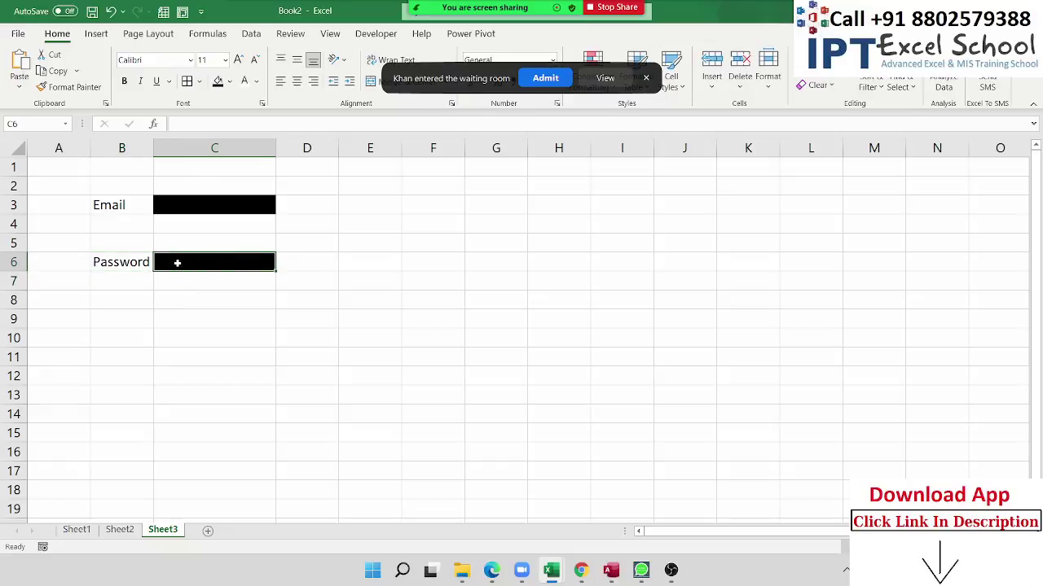
pyautogui.click(118, 210)
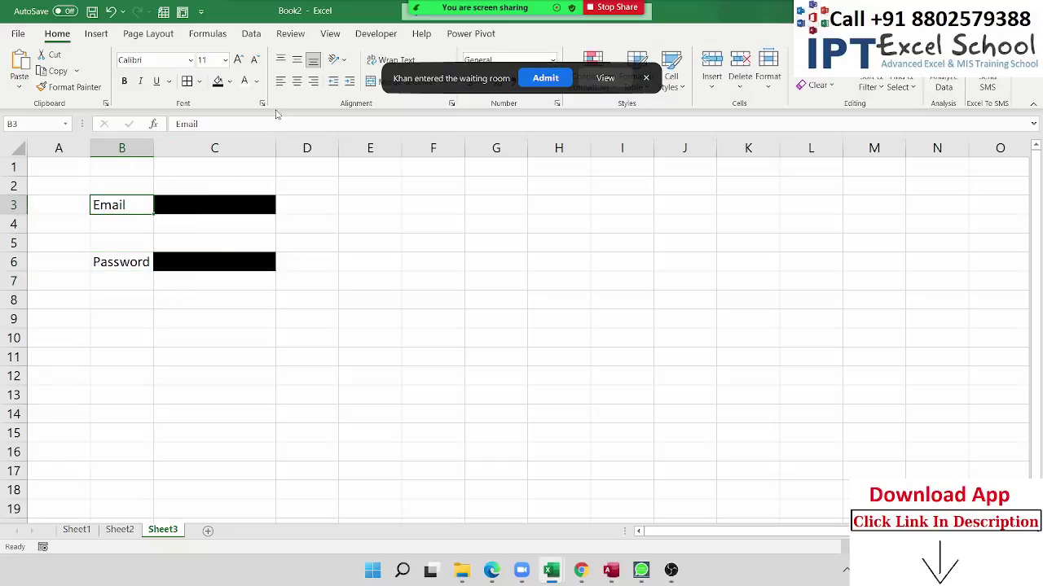
pyautogui.click(646, 77)
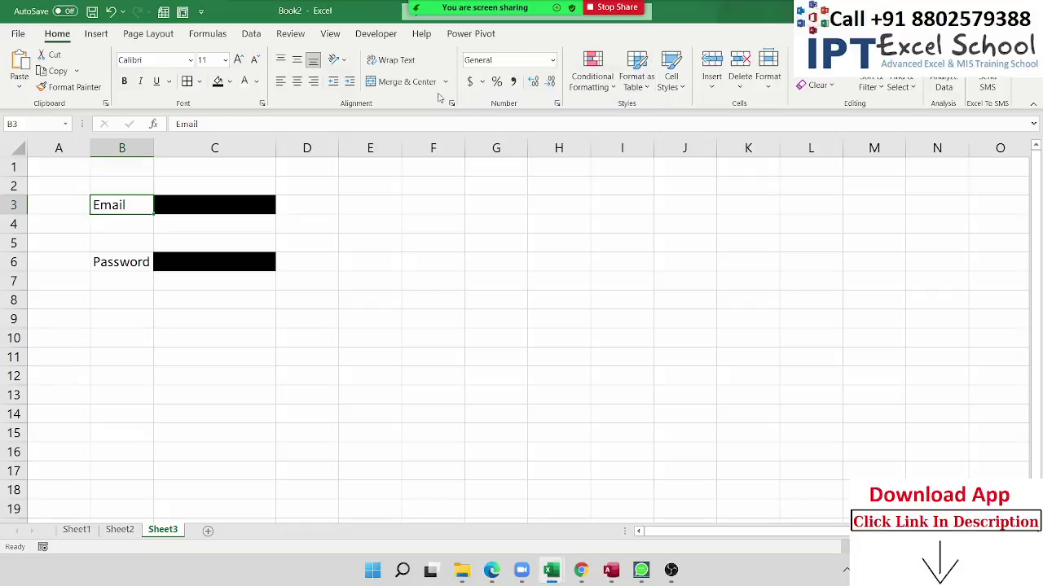
# Indent the Email label in B3 so it shows white over the black C3 box
pyautogui.click(350, 82)
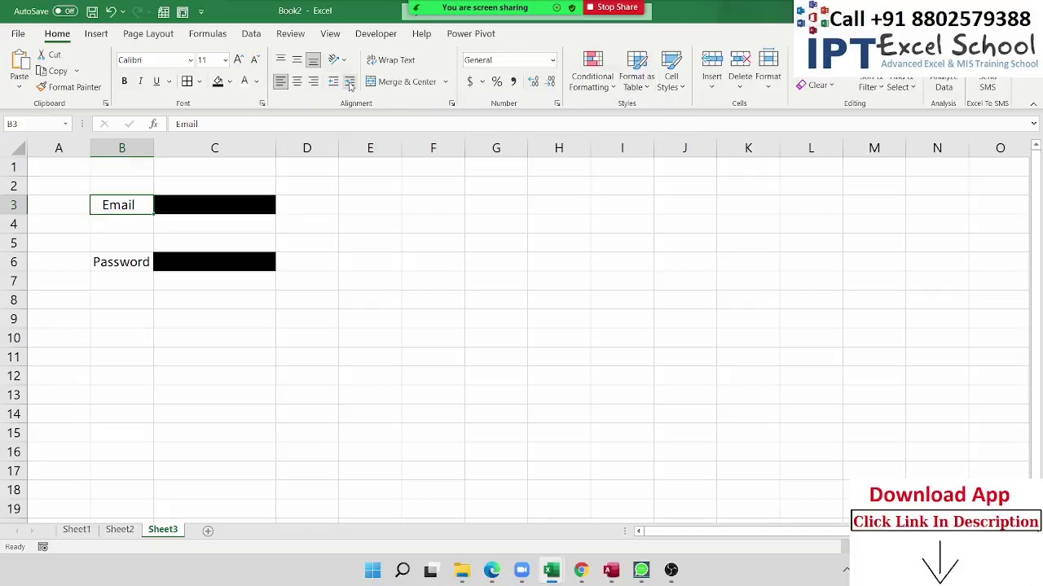
pyautogui.click(349, 82)
pyautogui.click(349, 83)
pyautogui.click(350, 82)
pyautogui.click(349, 82)
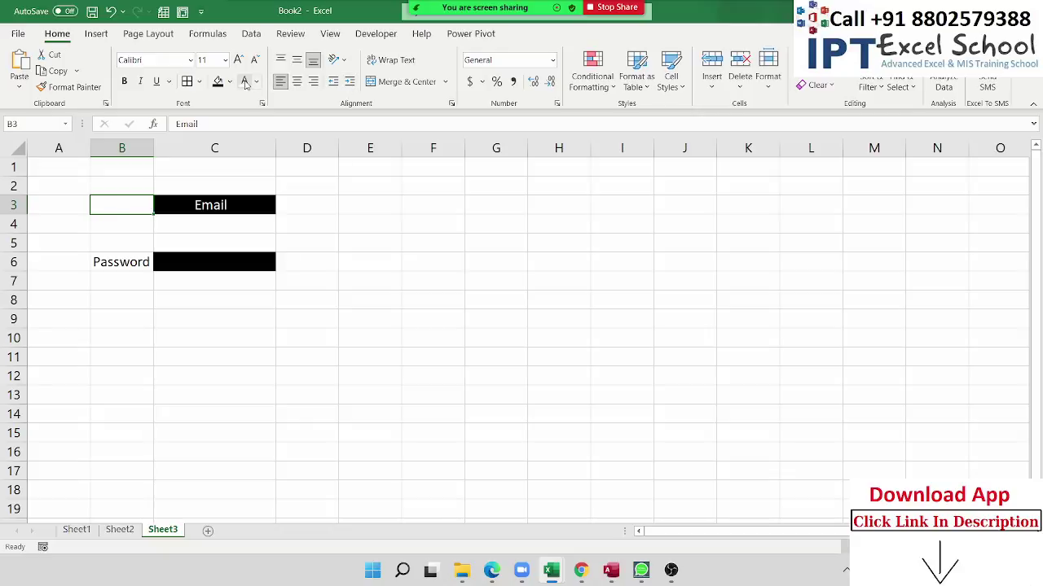
# Make the Password label in B6 white and indent it into the black C6 box
pyautogui.click(139, 260)
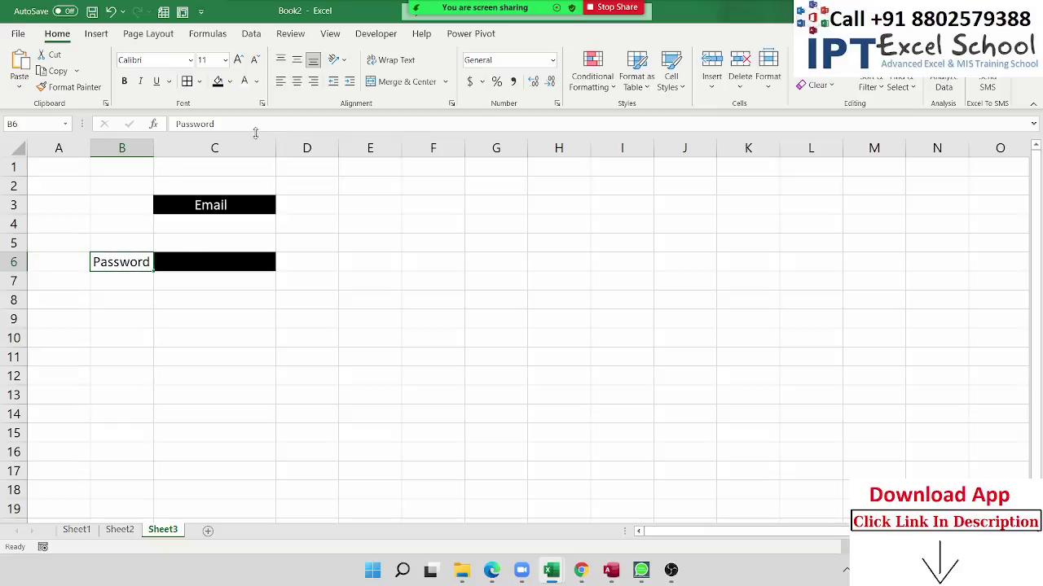
pyautogui.click(245, 81)
pyautogui.click(349, 83)
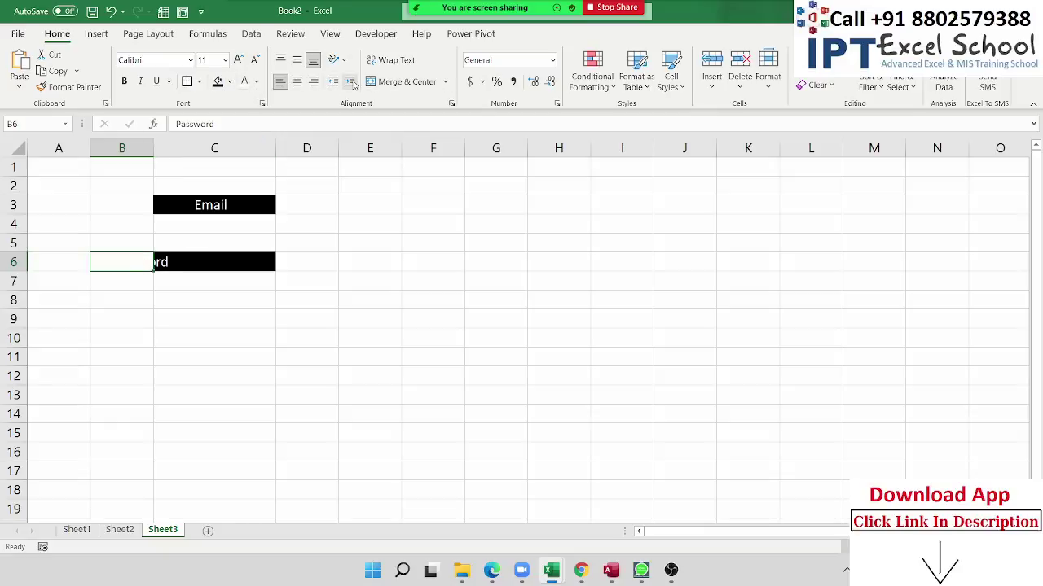
pyautogui.click(349, 82)
pyautogui.click(349, 82)
pyautogui.click(350, 82)
pyautogui.click(349, 83)
pyautogui.click(350, 82)
# Check the Email label in B3 and select the black C3 box
pyautogui.click(369, 249)
pyautogui.click(128, 202)
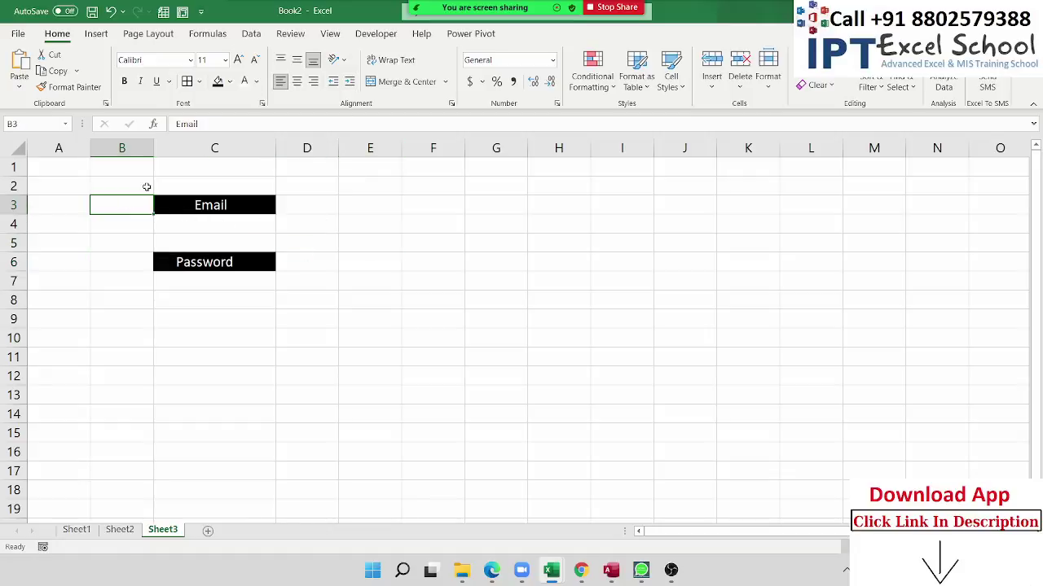
pyautogui.click(297, 321)
pyautogui.click(127, 204)
pyautogui.click(197, 205)
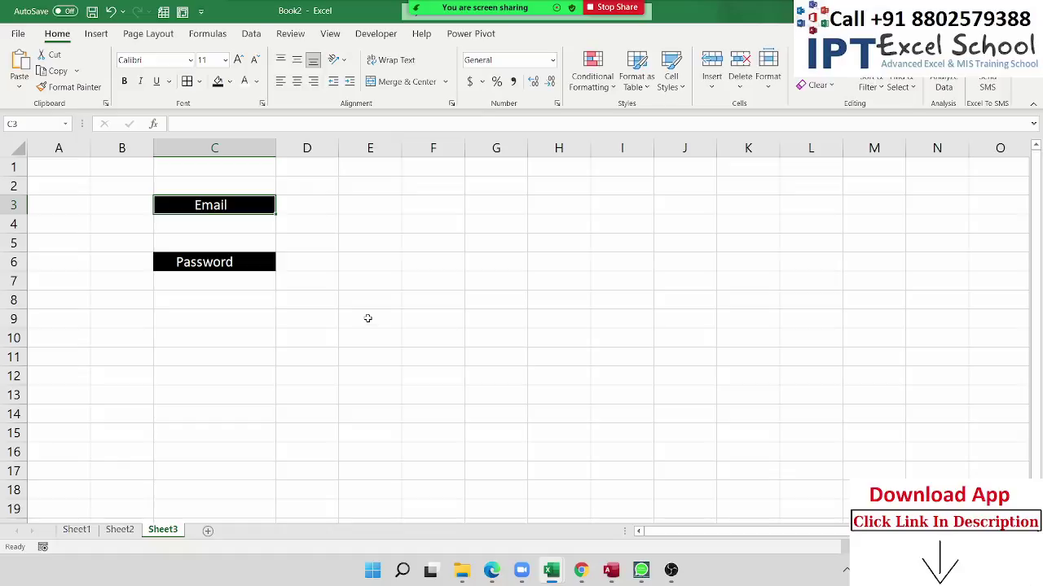
# Enter a sample name in C3 and a person's full name in F2
pyautogui.write('Puja')
pyautogui.press('Return')
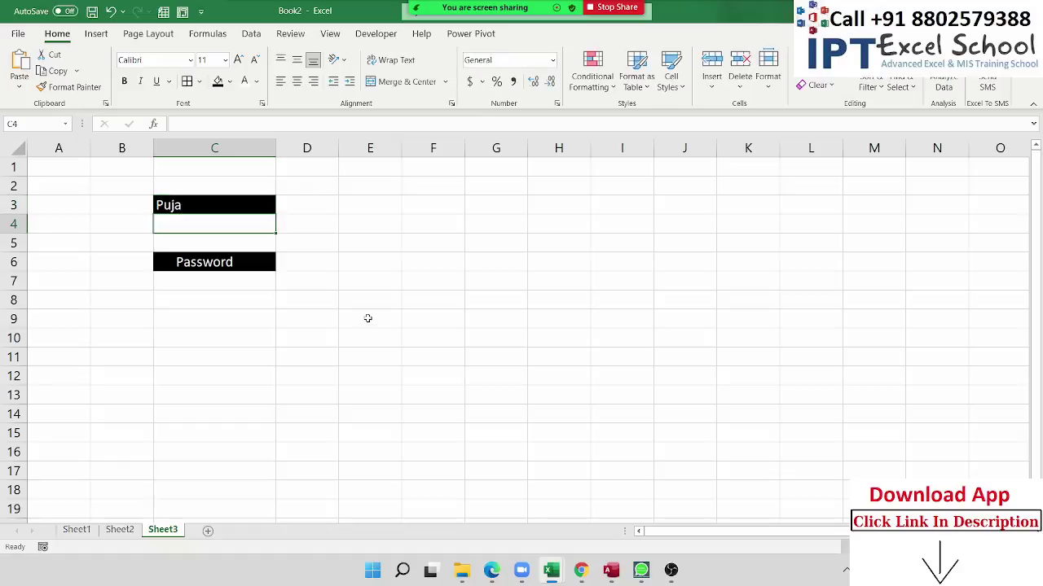
pyautogui.click(163, 207)
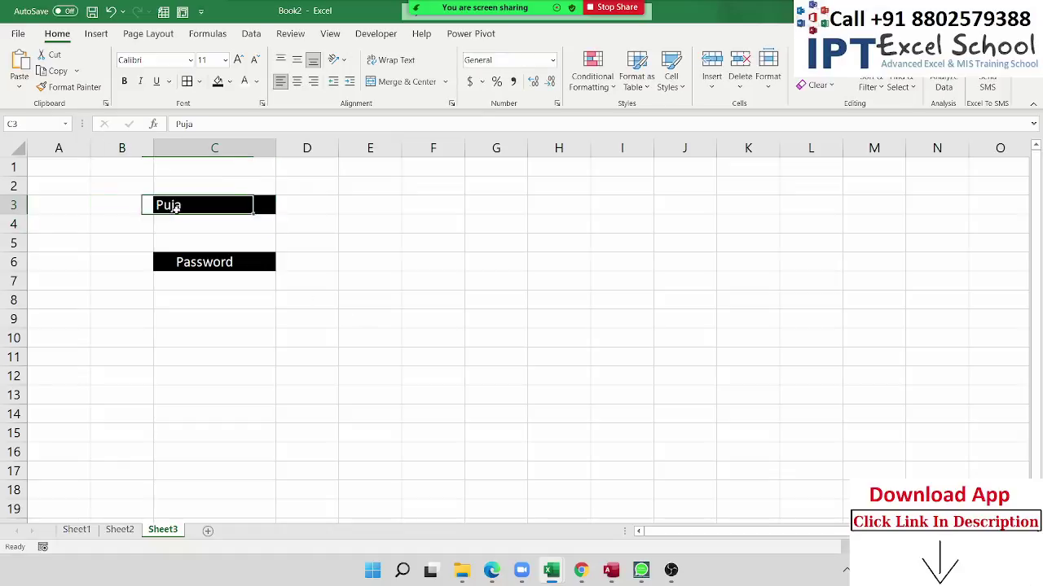
pyautogui.click(421, 188)
pyautogui.write('Su')
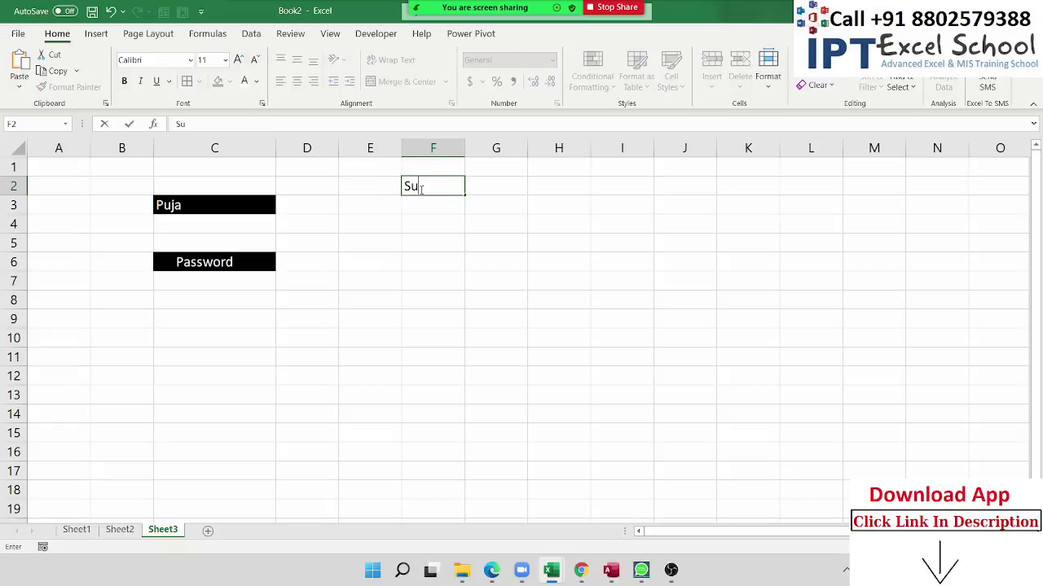
pyautogui.write('jeet')
pyautogui.write(' Km')
pyautogui.press('BackSpace')
pyautogui.write('umar')
pyautogui.press('Return')
# Enter 1 in G2, then delete it again
pyautogui.click(420, 188)
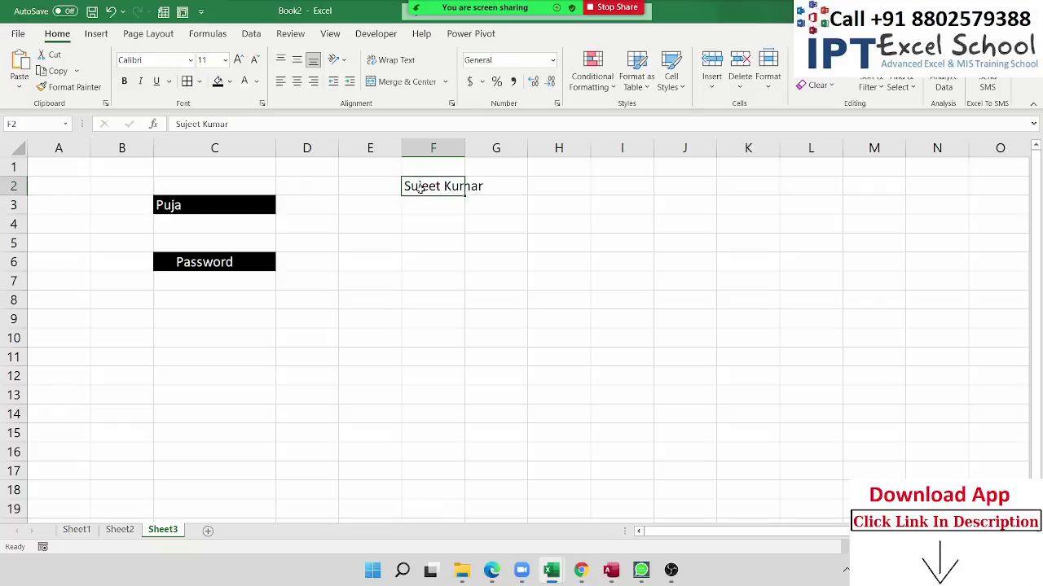
pyautogui.press('Right')
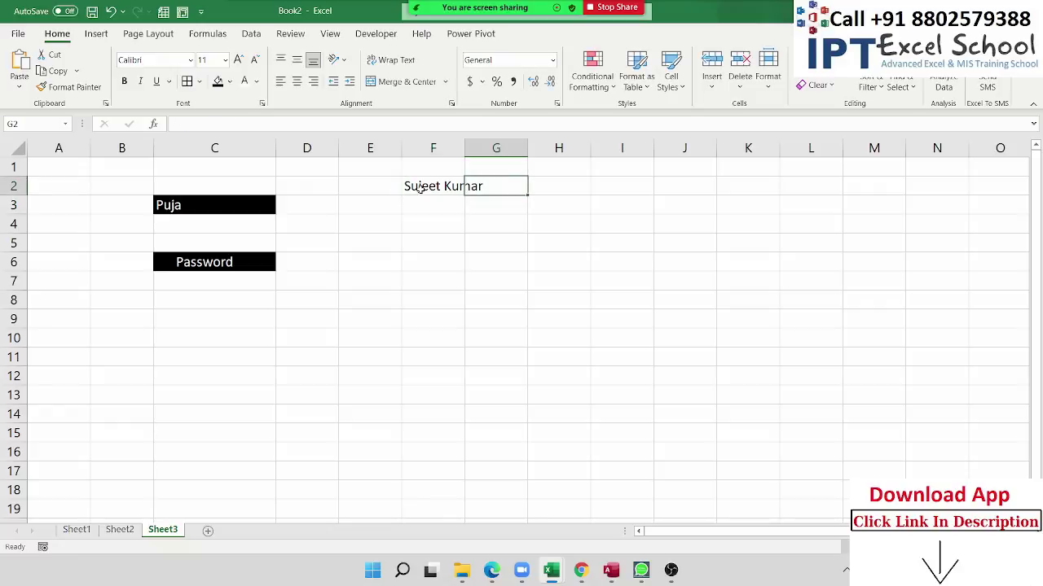
pyautogui.write('1')
pyautogui.press('Return')
pyautogui.press('Up')
pyautogui.press('Delete')
# Clear C3 so the Email placeholder shows again
pyautogui.press('Left')
pyautogui.press('Left')
pyautogui.press('Left')
pyautogui.press('Left')
pyautogui.press('Left')
pyautogui.press('Down')
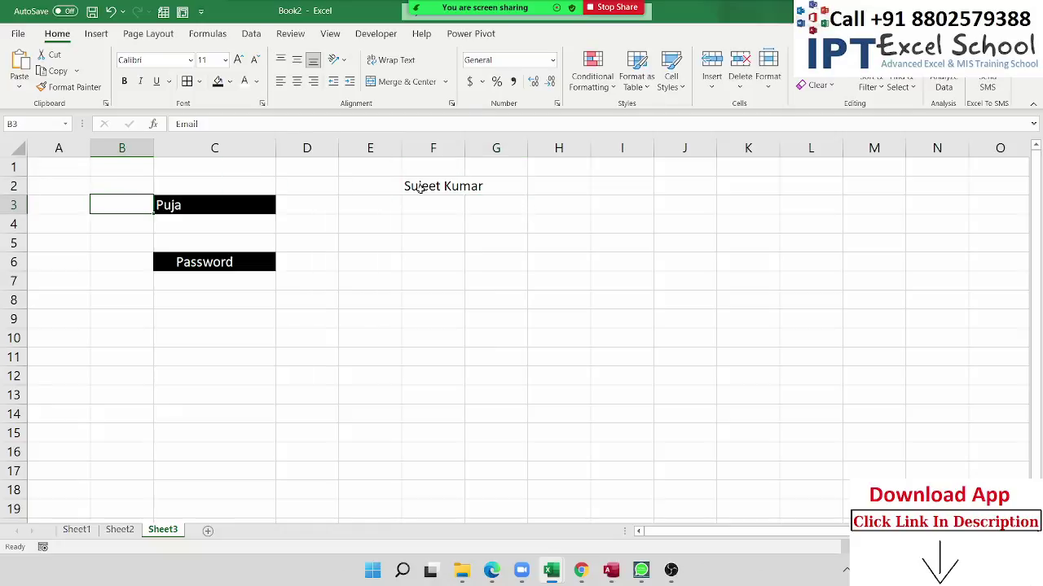
pyautogui.press('Right')
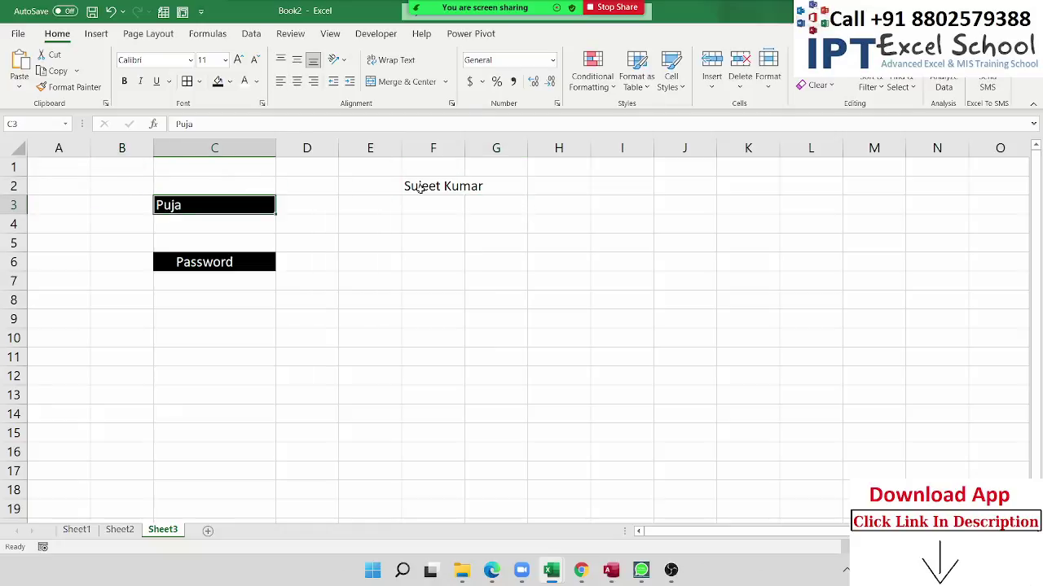
pyautogui.press('Delete')
# Enter the test value 123 in C6, then delete it so Password reappears
pyautogui.press('Down')
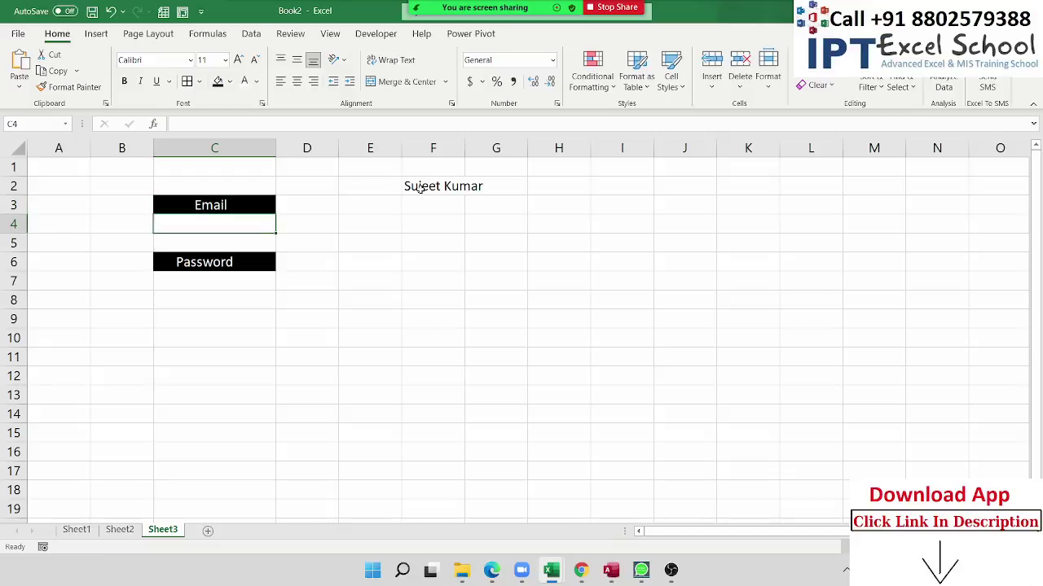
pyautogui.press('Down')
pyautogui.press('Down')
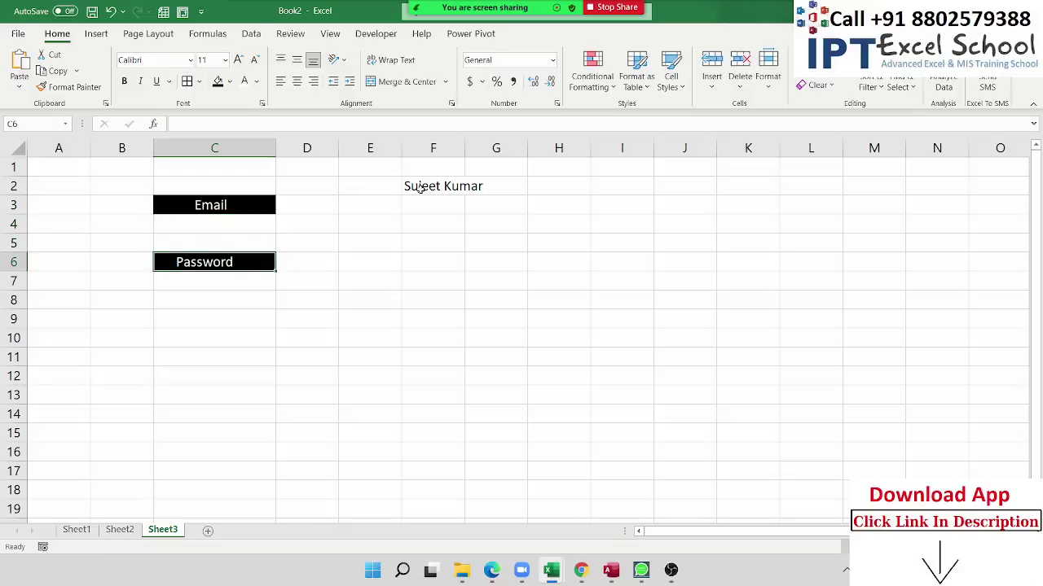
pyautogui.write('123')
pyautogui.press('Return')
pyautogui.press('Up')
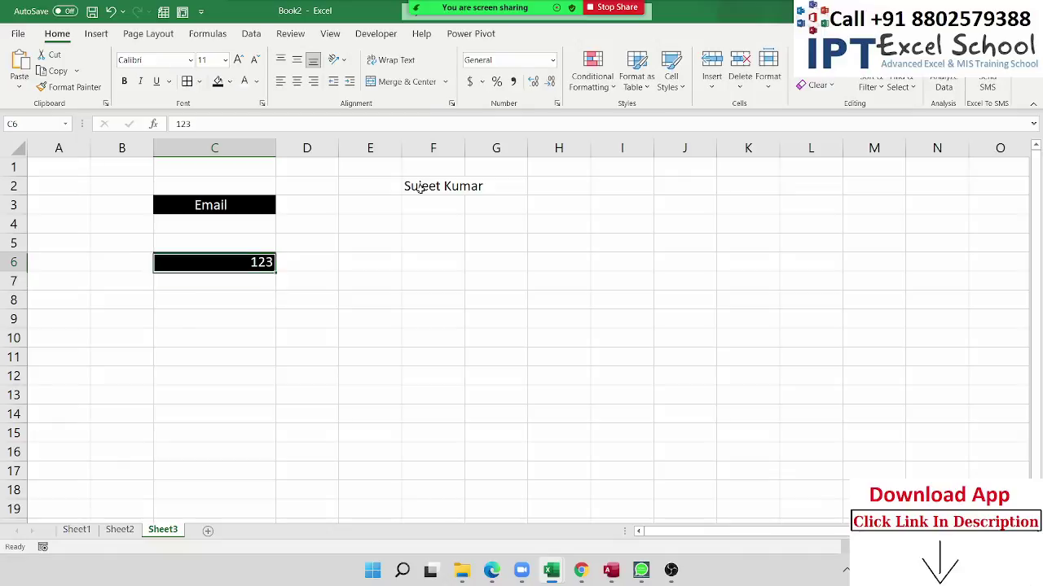
pyautogui.press('Delete')
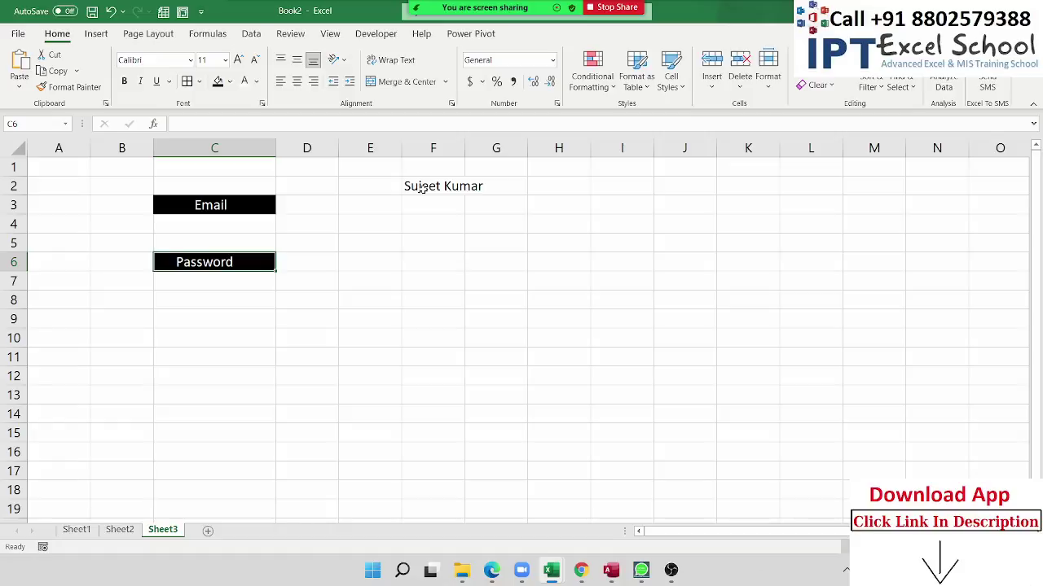
pyautogui.write('154')
pyautogui.press('Return')
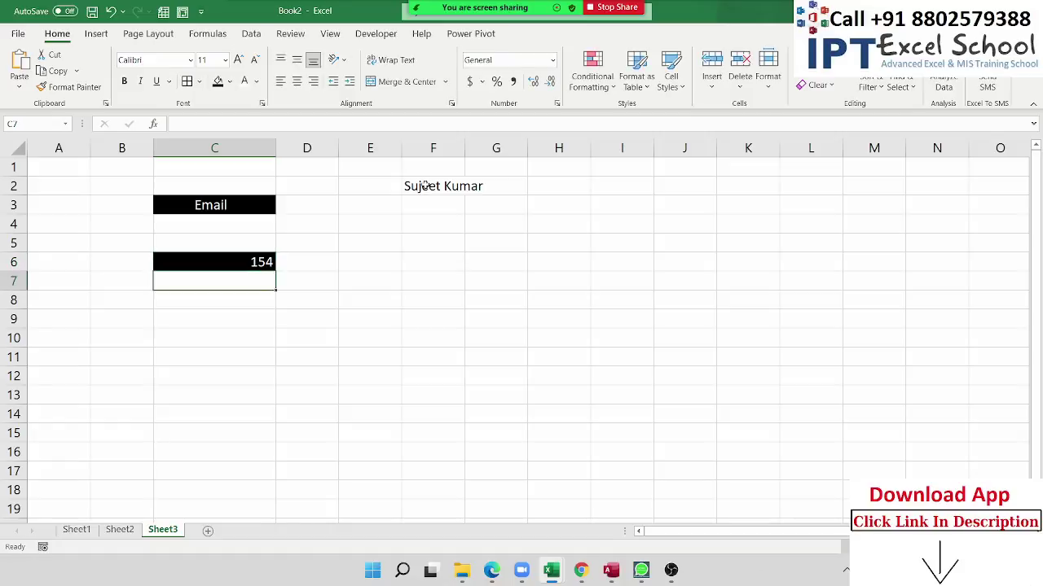
pyautogui.press('Up')
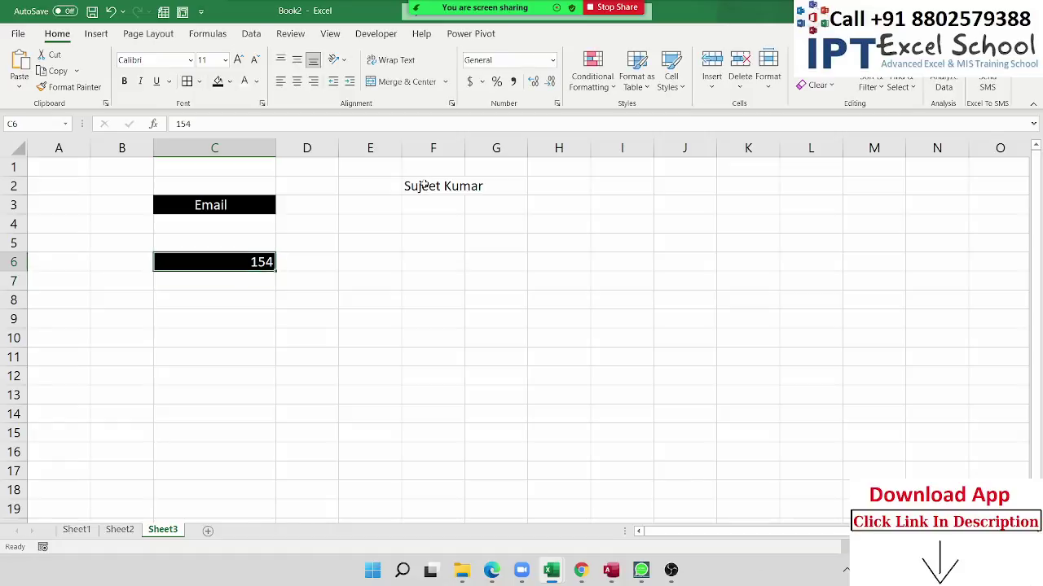
pyautogui.write('**')
pyautogui.press('Return')
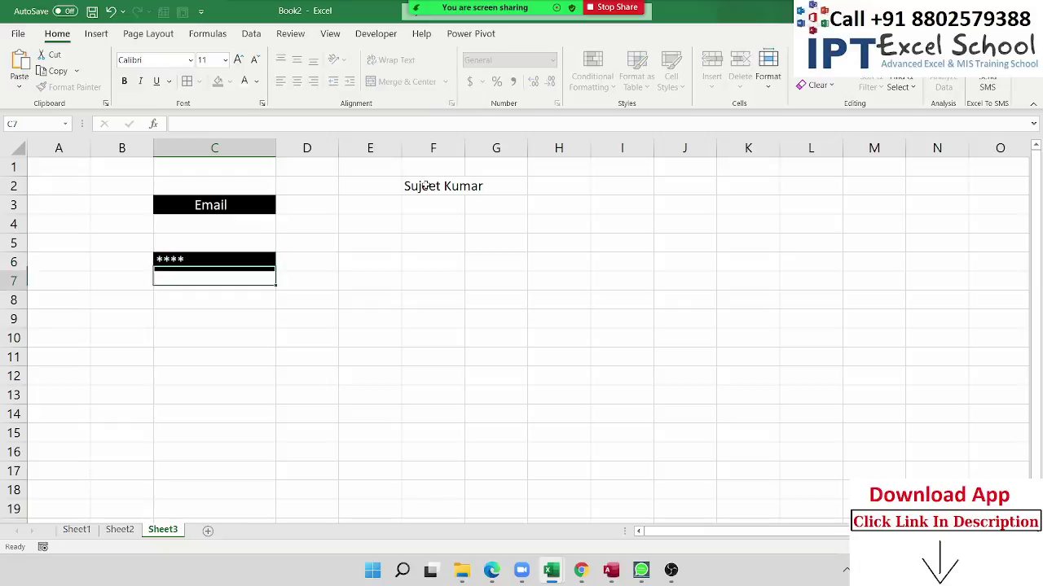
pyautogui.press('Up')
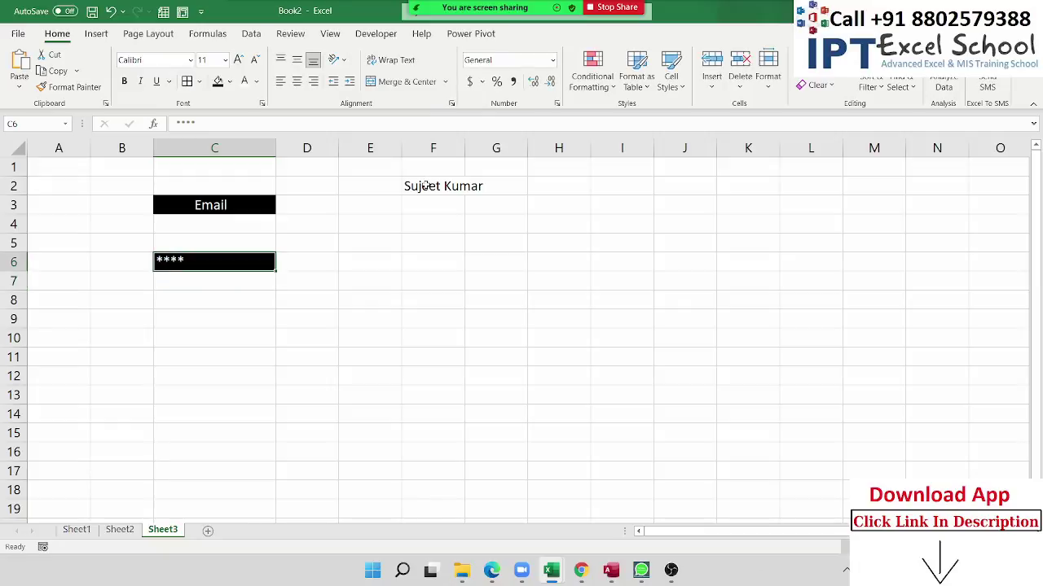
pyautogui.press('Right')
pyautogui.press('Right')
pyautogui.press('Left')
pyautogui.press('Left')
pyautogui.press('Left')
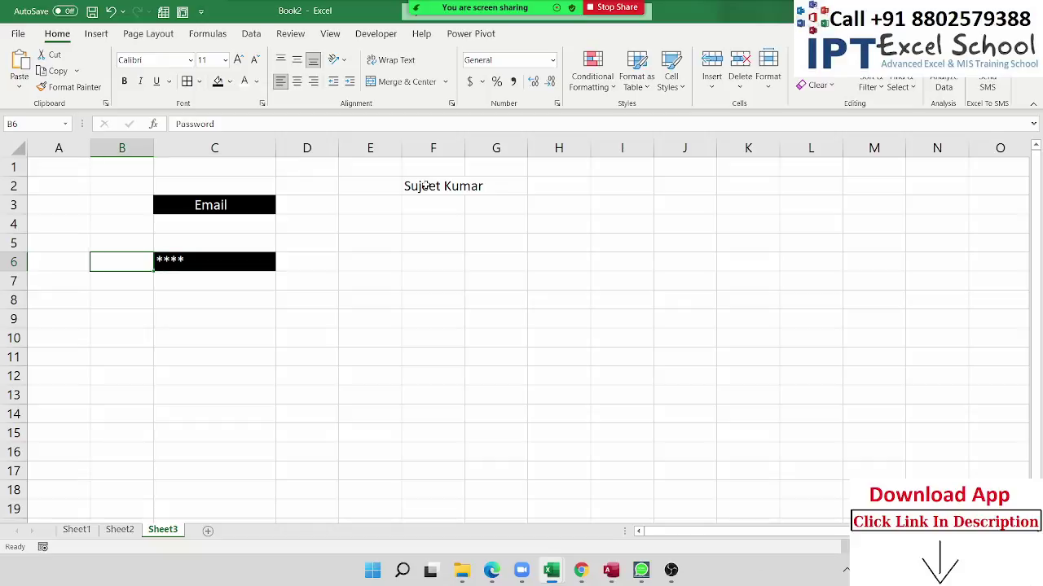
pyautogui.press('Right')
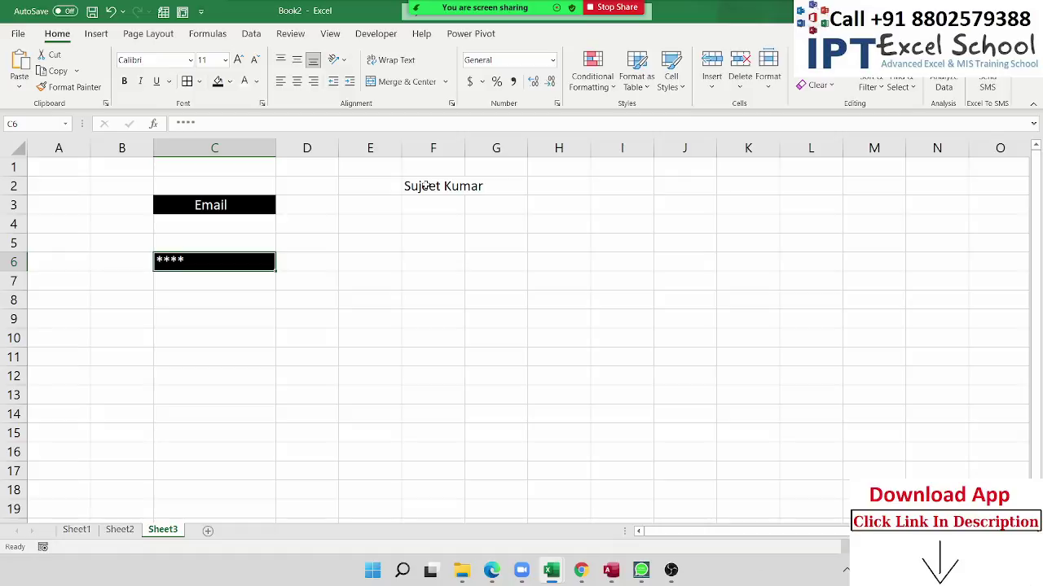
pyautogui.press('Delete')
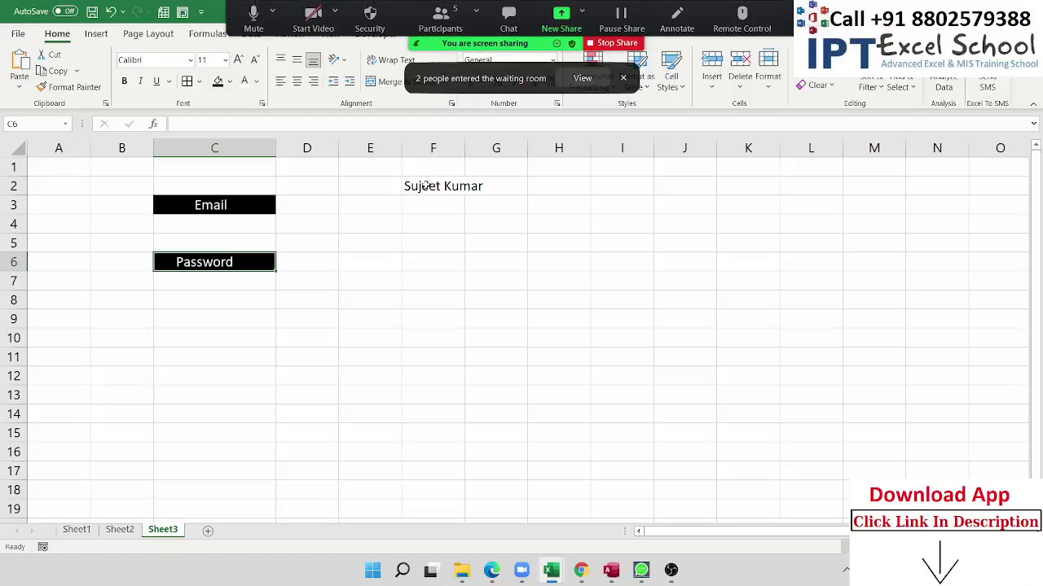
# Open Zoom's participants list to review the waiting room, then close it
pyautogui.click(584, 79)
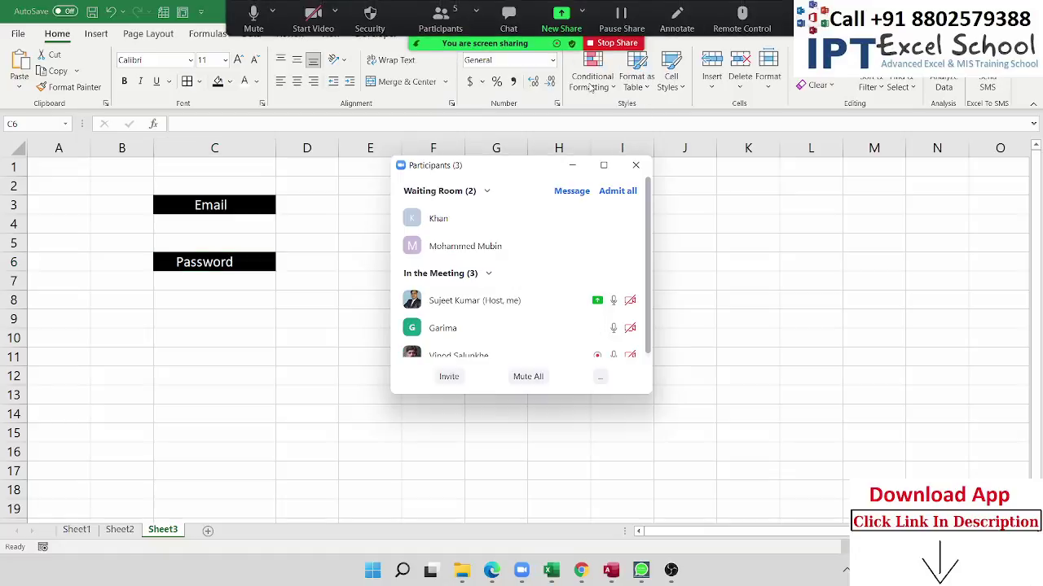
pyautogui.click(636, 166)
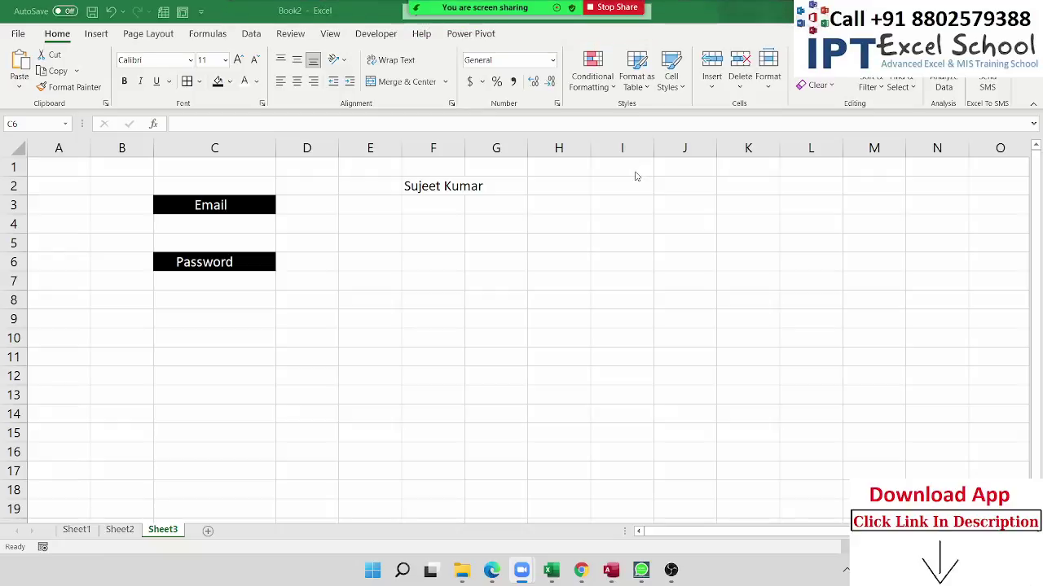